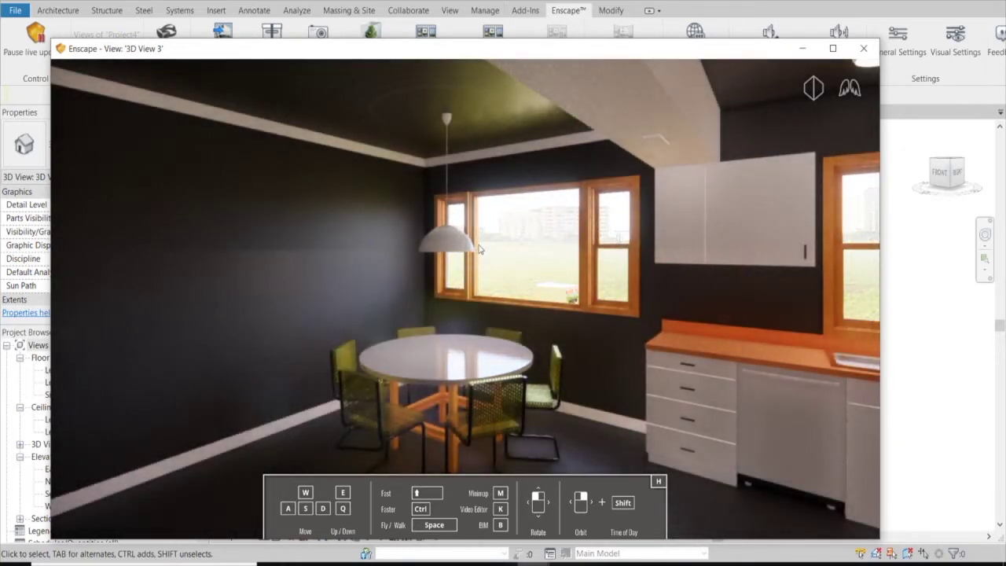
Fly the Enscape camera around the kitchen counter and cabinets to review the render, then return to Revit.
mouse_move(480, 248)
mouse_down()
mouse_move(283, 260)
mouse_move(488, 259)
mouse_up()
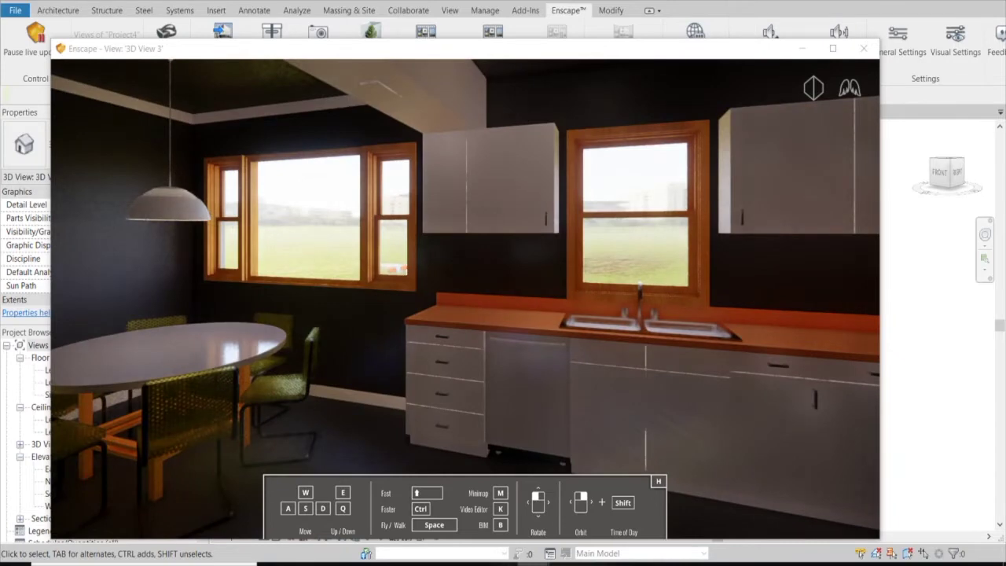
key(s)
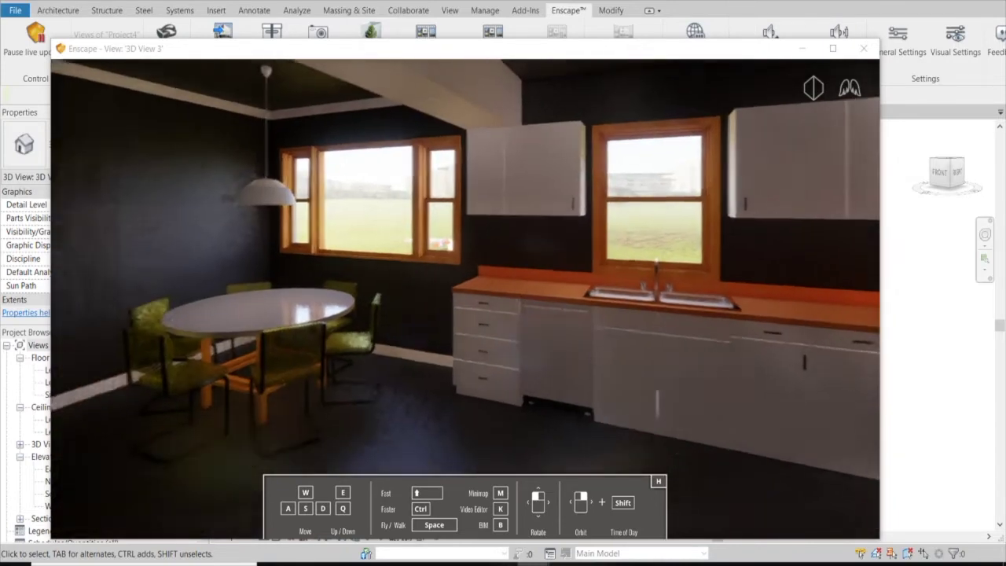
key(w)
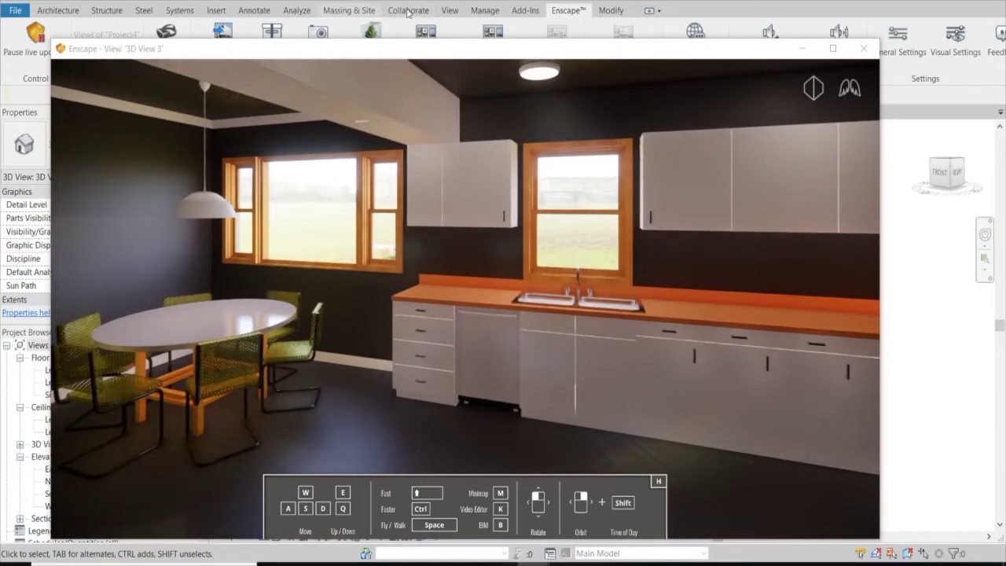
click(484, 11)
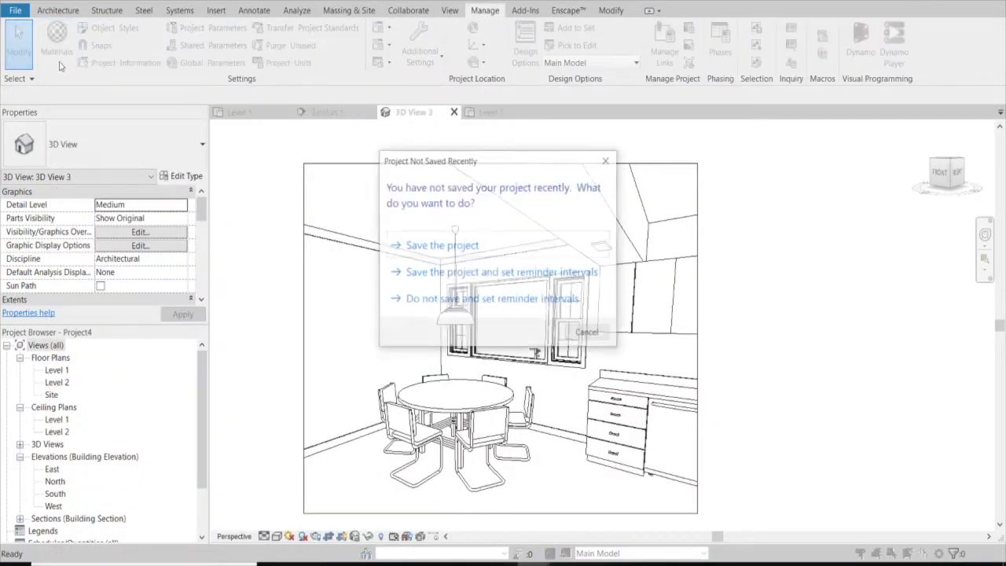
Dismiss the save reminder and create a new material in the Material Browser.
click(589, 334)
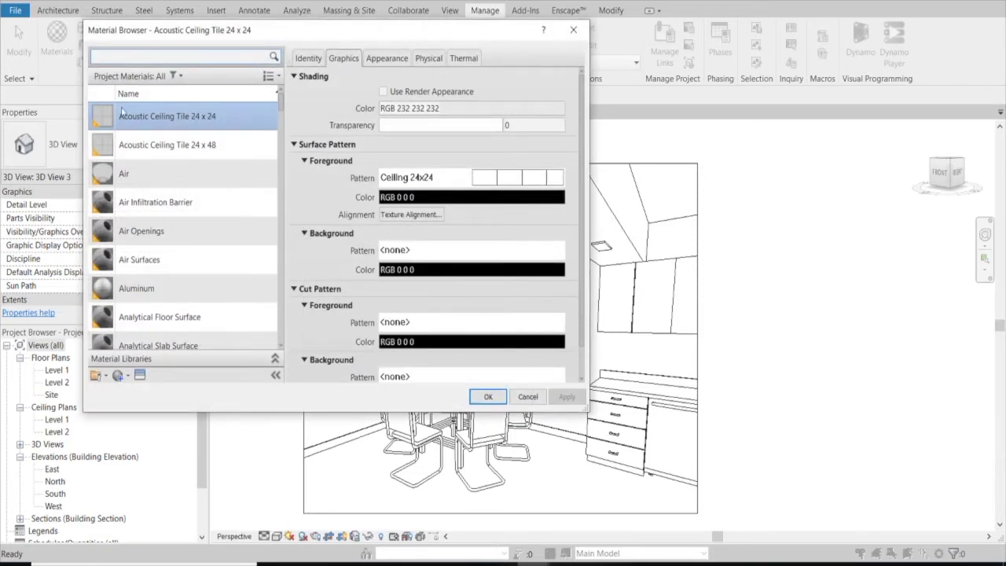
scroll(126, 319, down, 1)
click(118, 375)
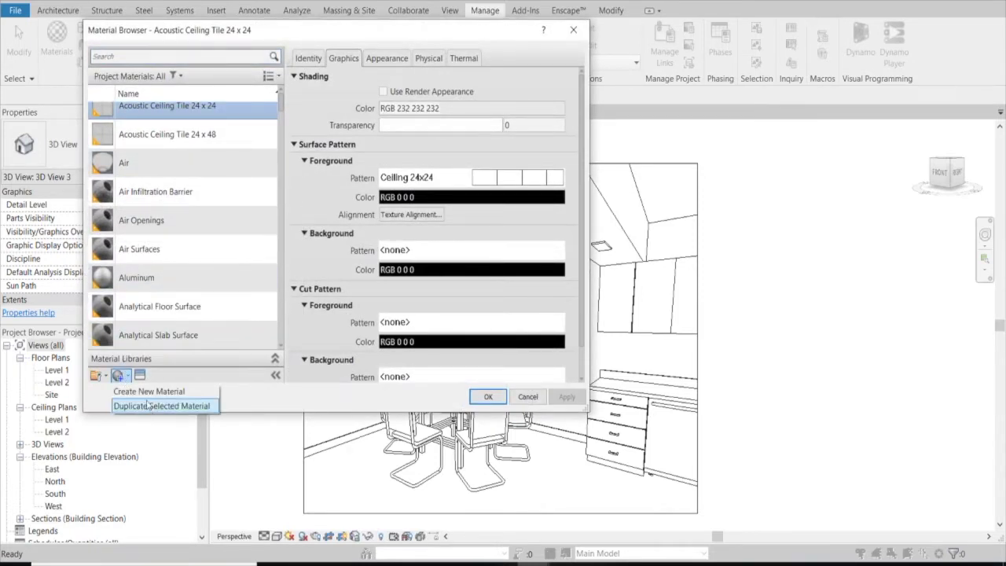
click(150, 392)
Rename the new material 'SW 7008 ALABASTER' and view its appearance properties.
right_click(181, 219)
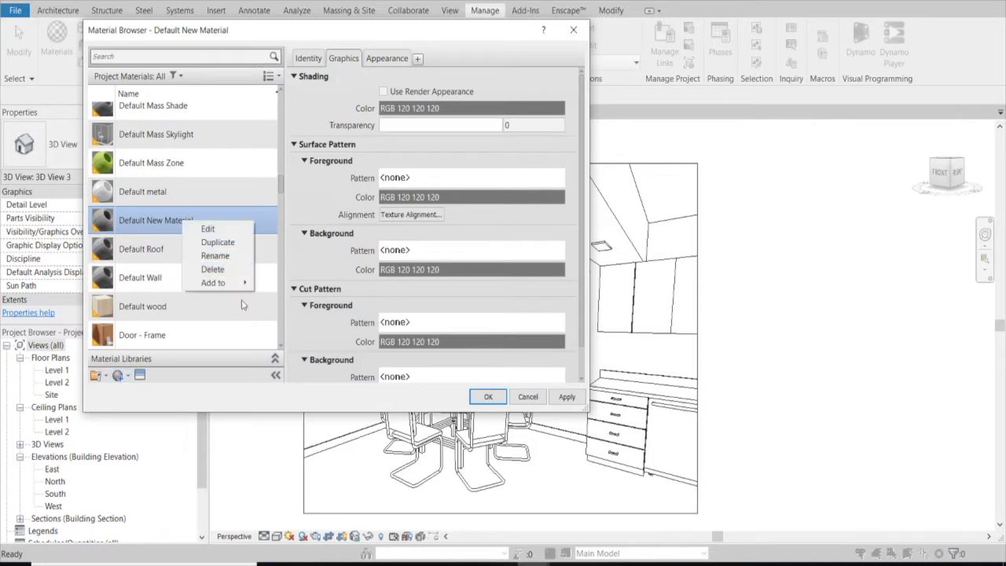
click(222, 257)
text(Sh)
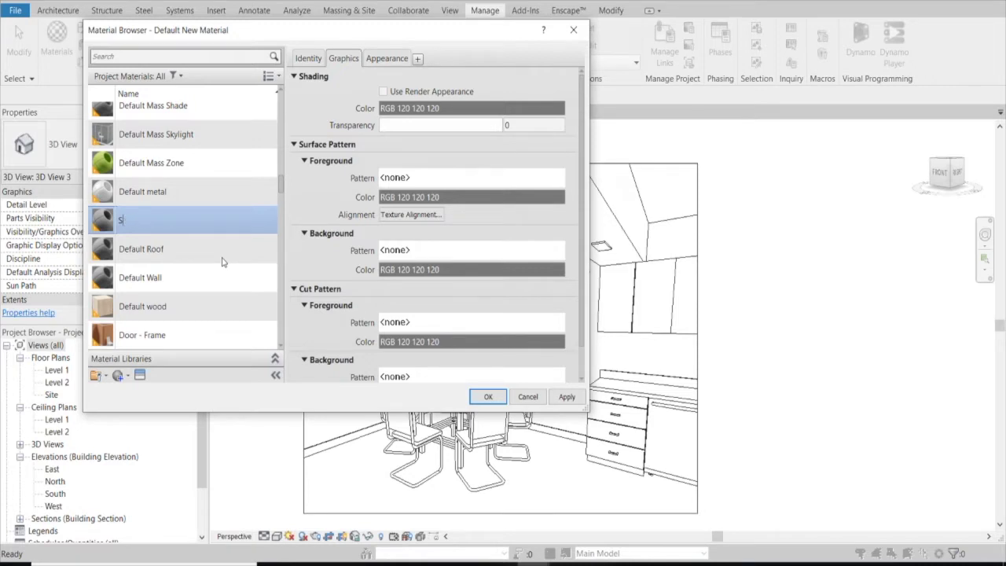
text(7008 ALABASTER)
click(375, 60)
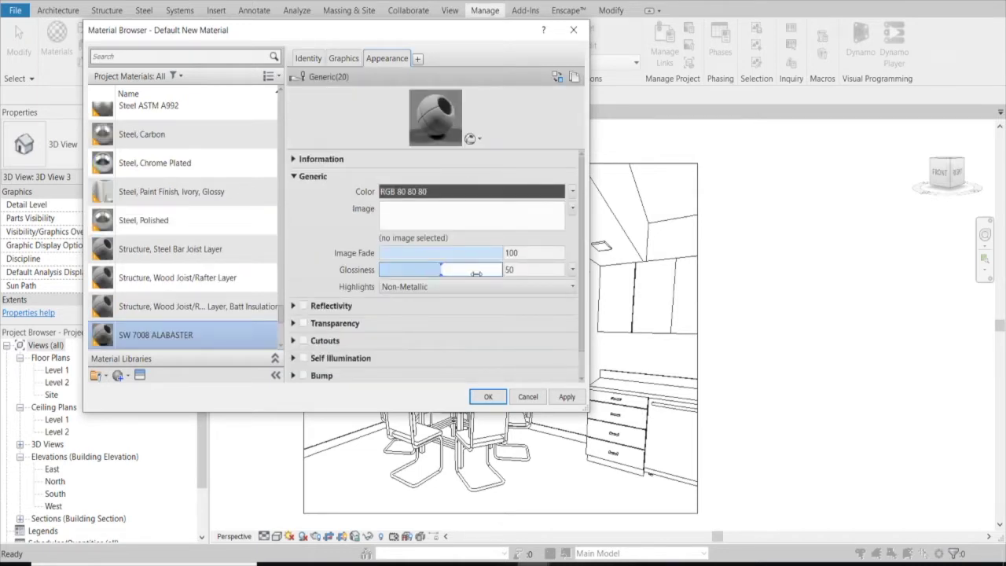
Set the material's appearance colour to off-white RGB 237, 234, 224.
click(488, 192)
double_click(460, 256)
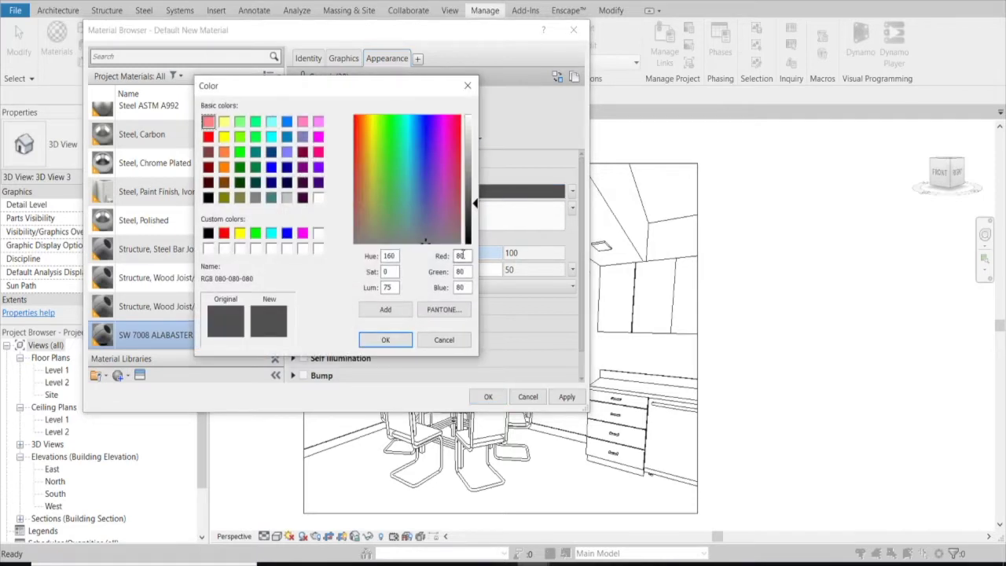
text(237)
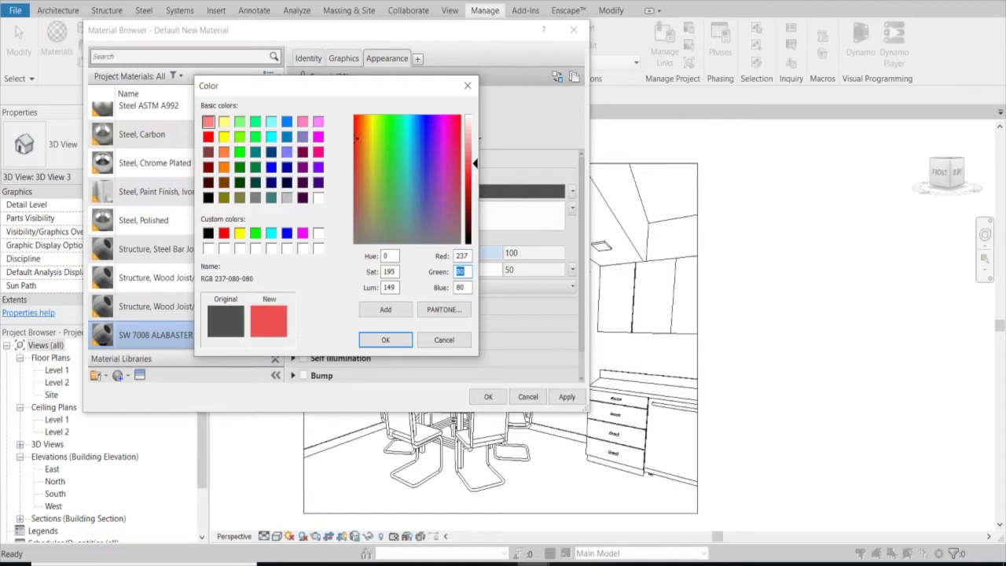
text(-234)
key(Tab)
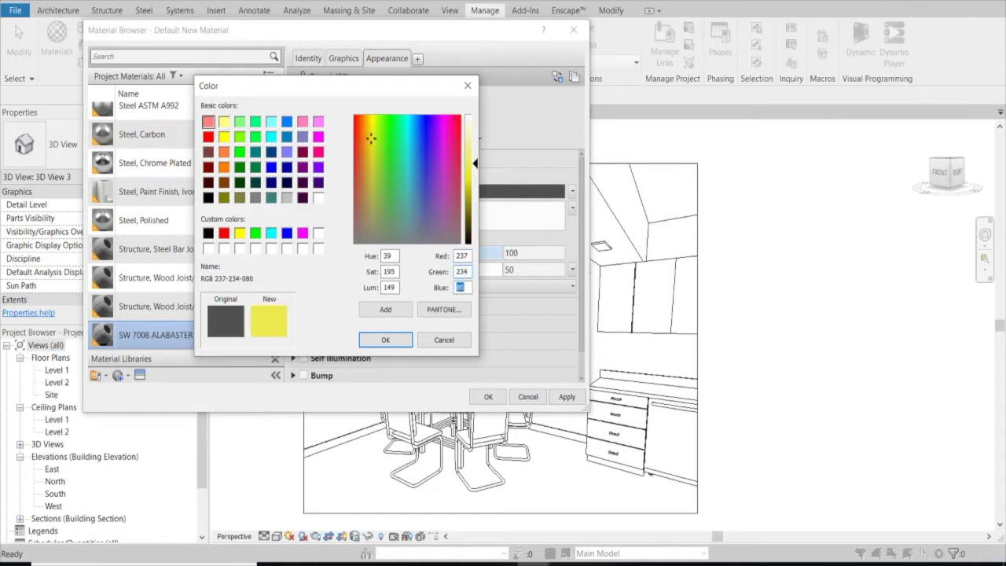
text(2)
text(24)
click(385, 340)
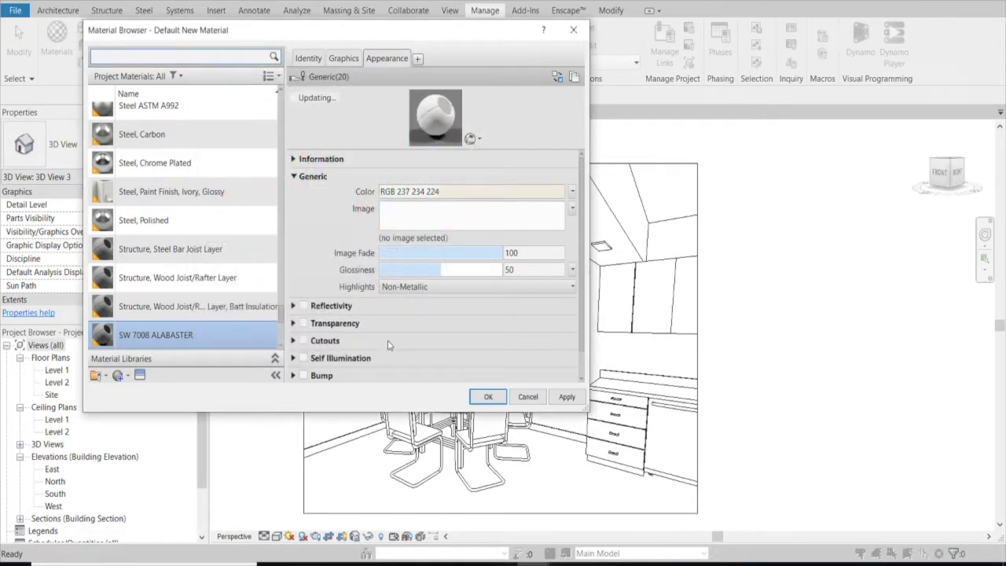
click(118, 376)
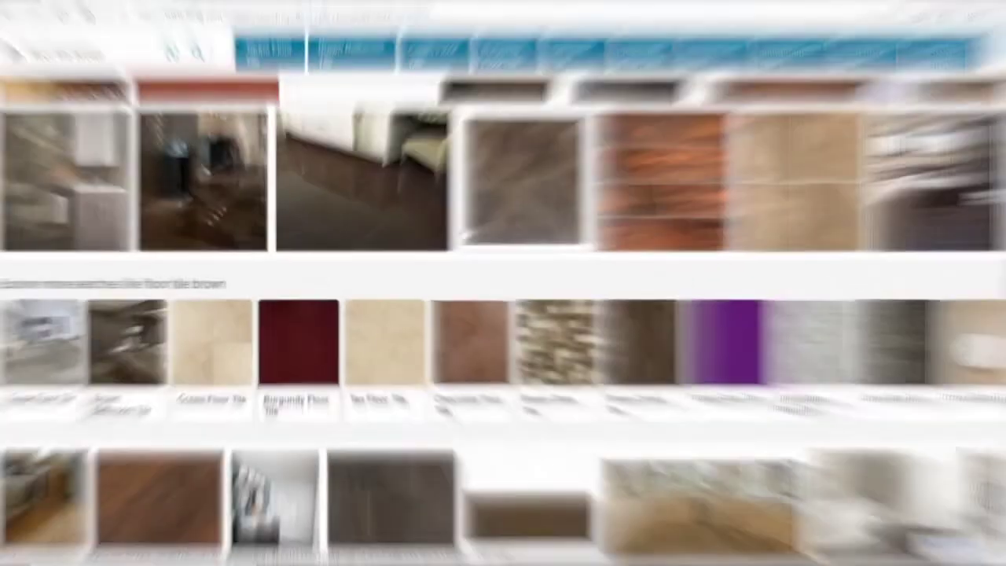
Change the Bing image search to 'floor tile brown texture'.
scroll(462, 233, down, 2)
scroll(463, 233, down, 2)
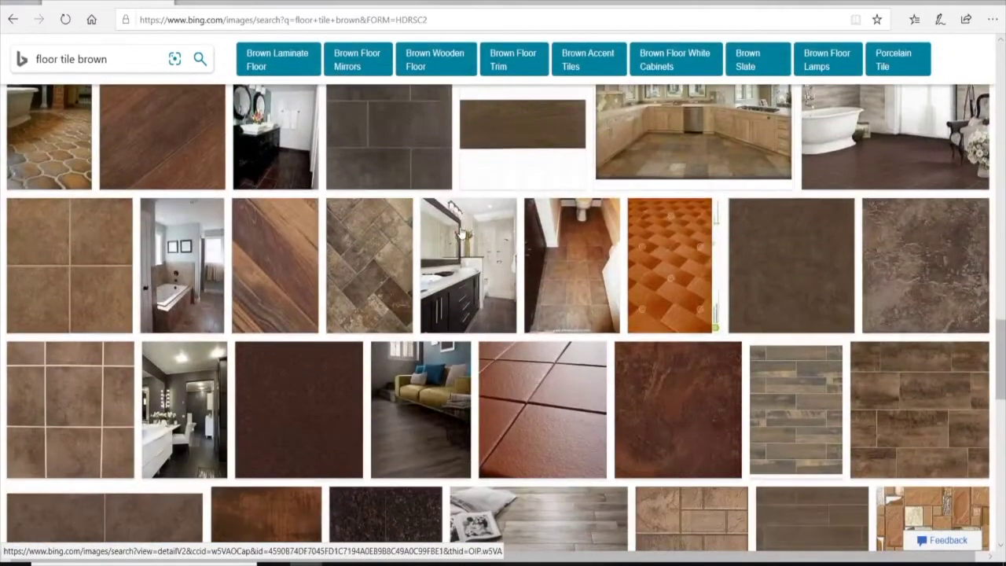
scroll(462, 232, up, 1)
scroll(463, 232, up, 3)
scroll(462, 233, up, 3)
scroll(462, 233, up, 2)
click(241, 75)
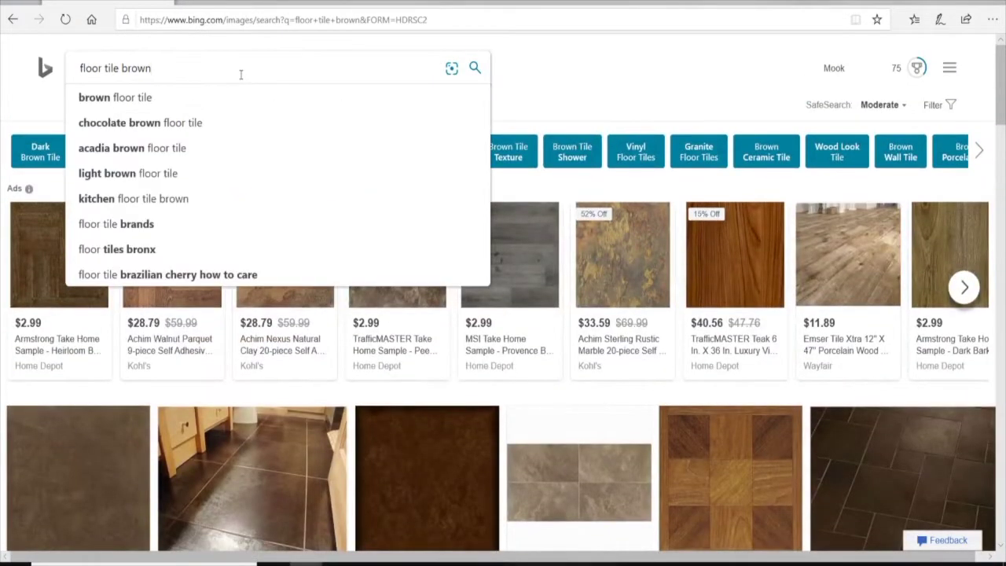
text(texture)
key(Return)
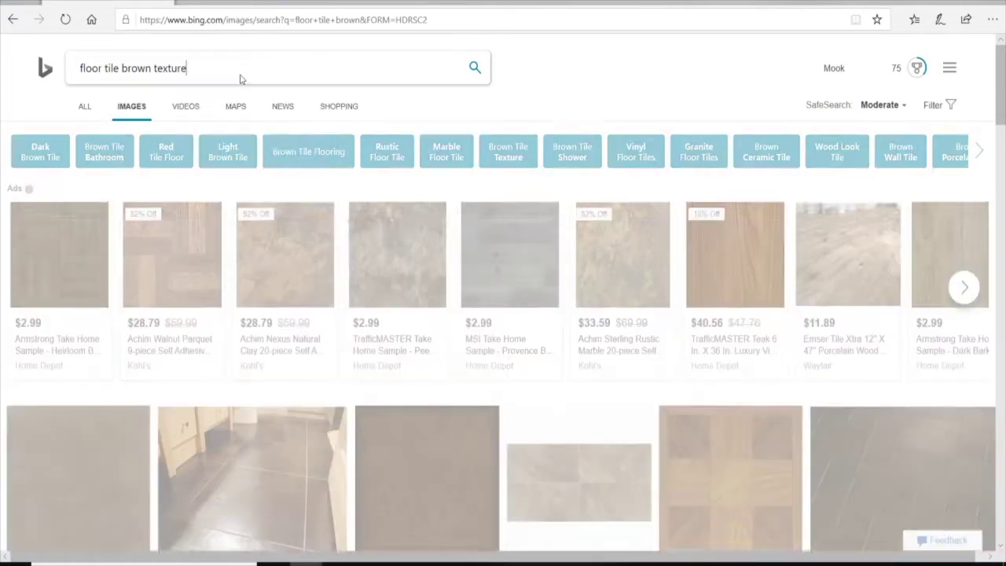
Narrow the search to 6 x 12 brown tiles and open a stone tile's source page.
scroll(331, 158, down, 3)
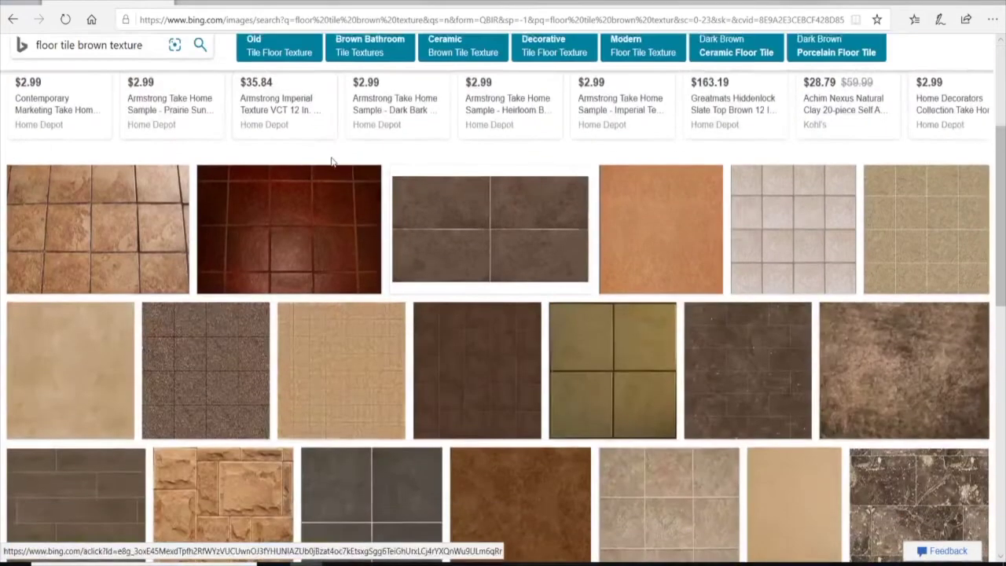
scroll(333, 155, down, 4)
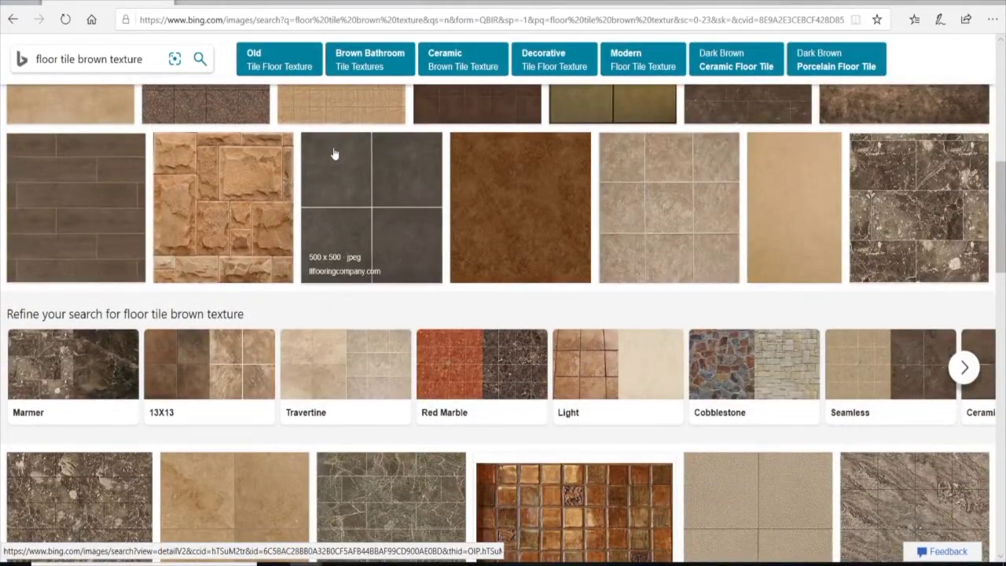
scroll(333, 154, down, 1)
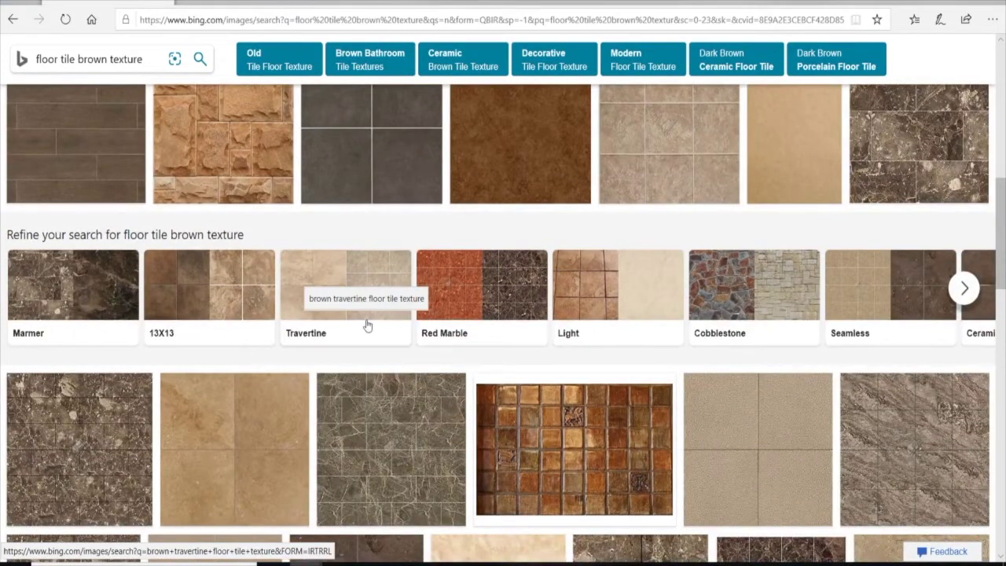
scroll(366, 325, up, 8)
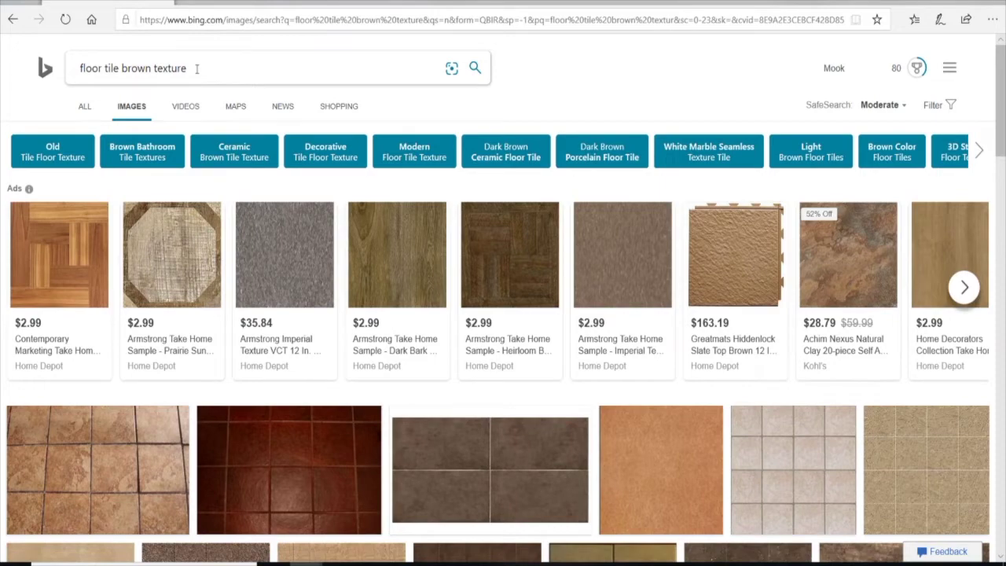
text(6 x 12)
key(Return)
scroll(384, 377, down, 2)
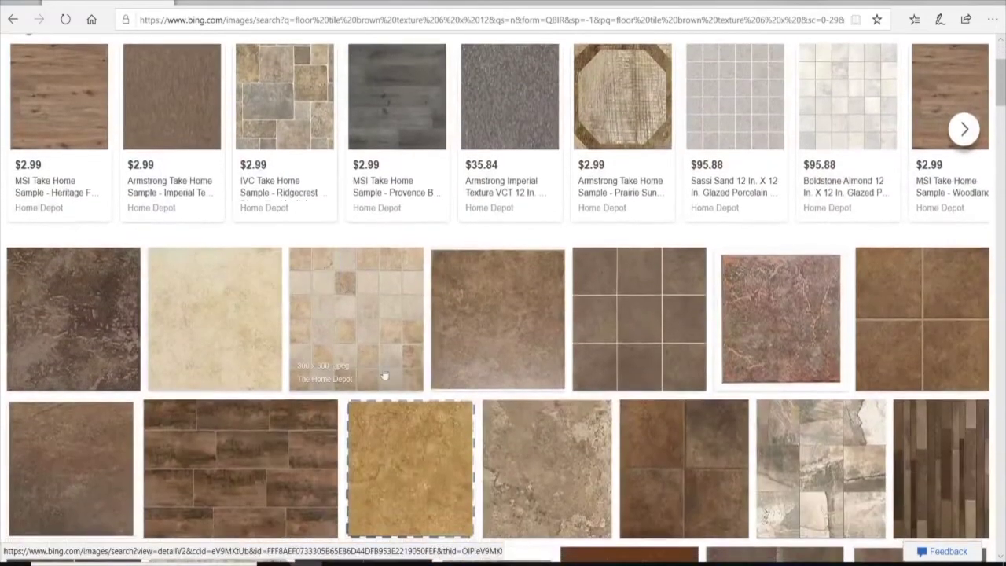
click(279, 94)
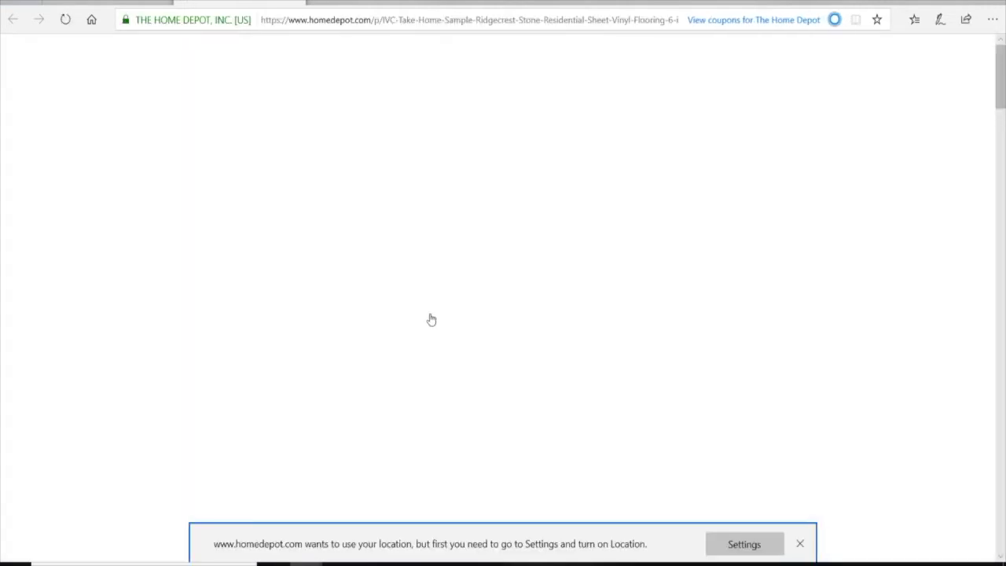
Save the Ridgecrest Stone tile sample image from Home Depot and return to Revit.
click(799, 543)
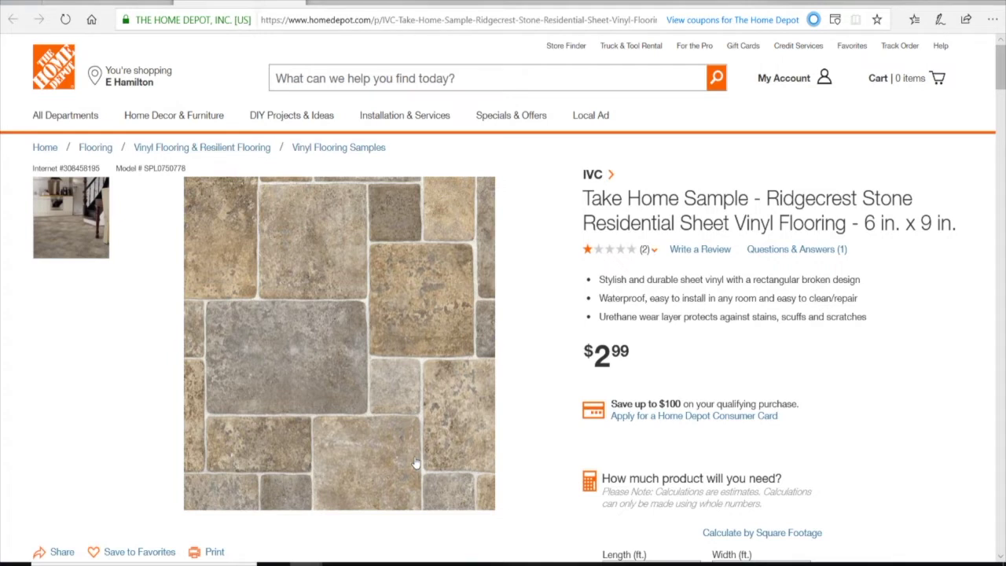
right_click(437, 277)
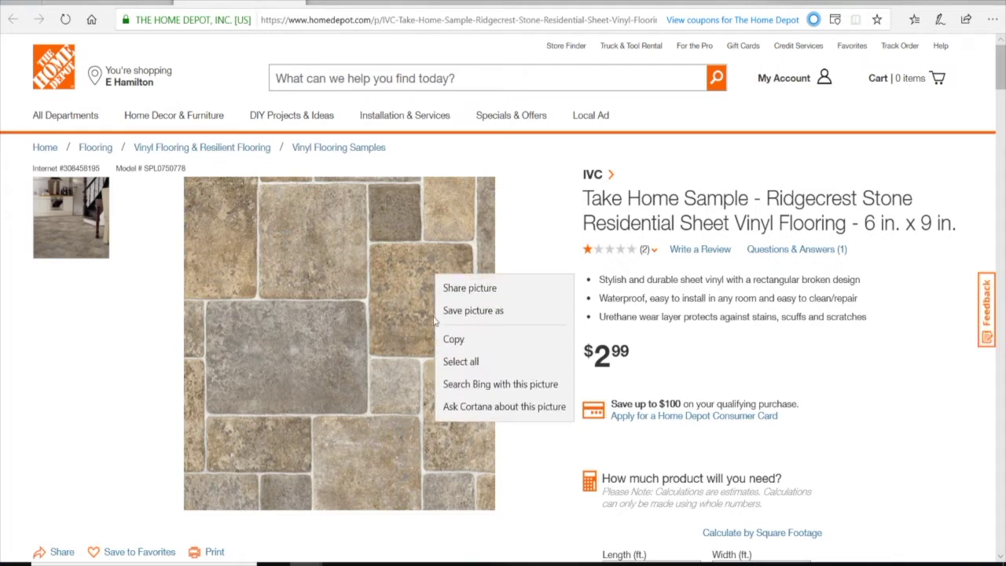
click(461, 311)
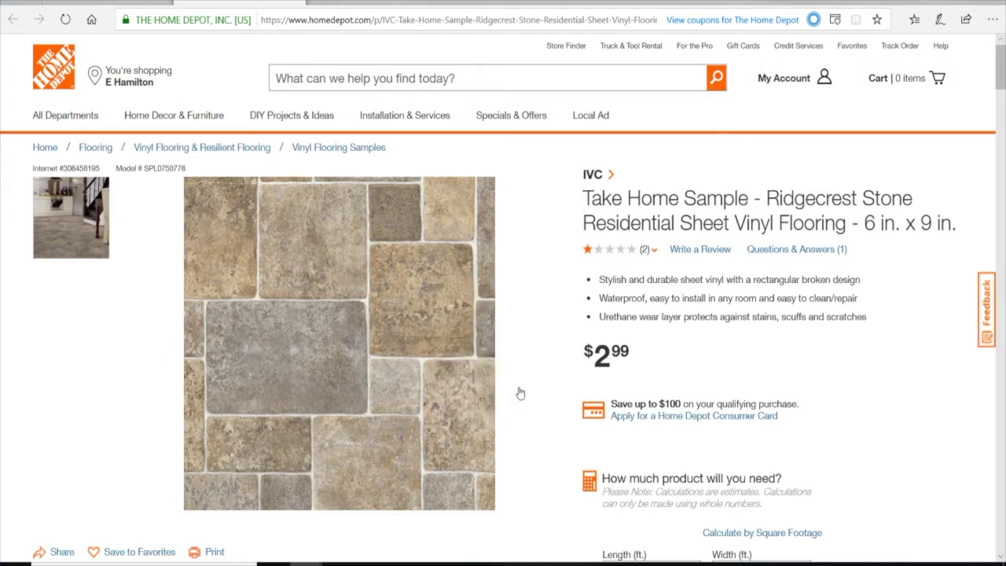
click(936, 2)
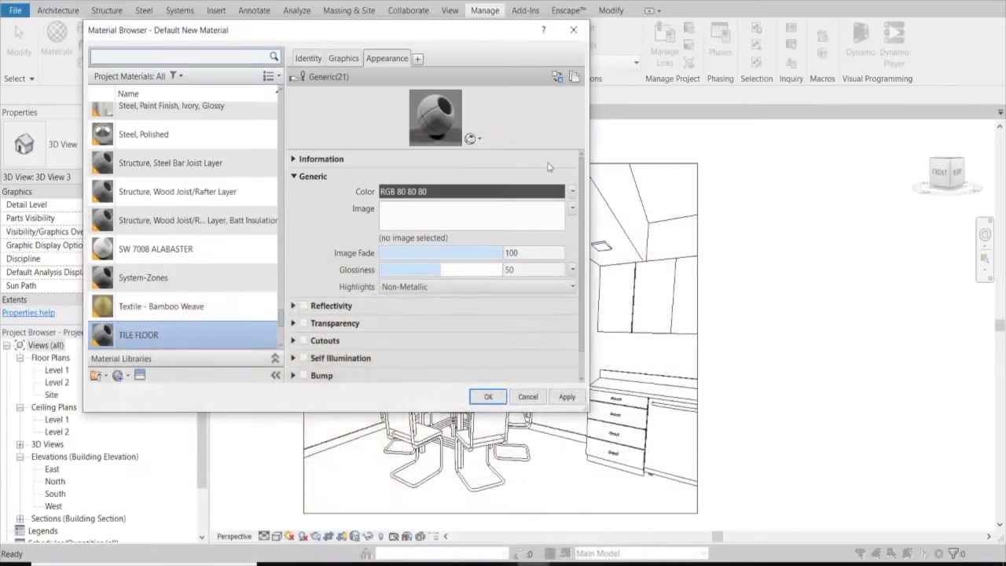
Load the Desktop image 'TILEgrey-brown…' as TILE FLOOR's texture and close the Material Browser.
click(495, 224)
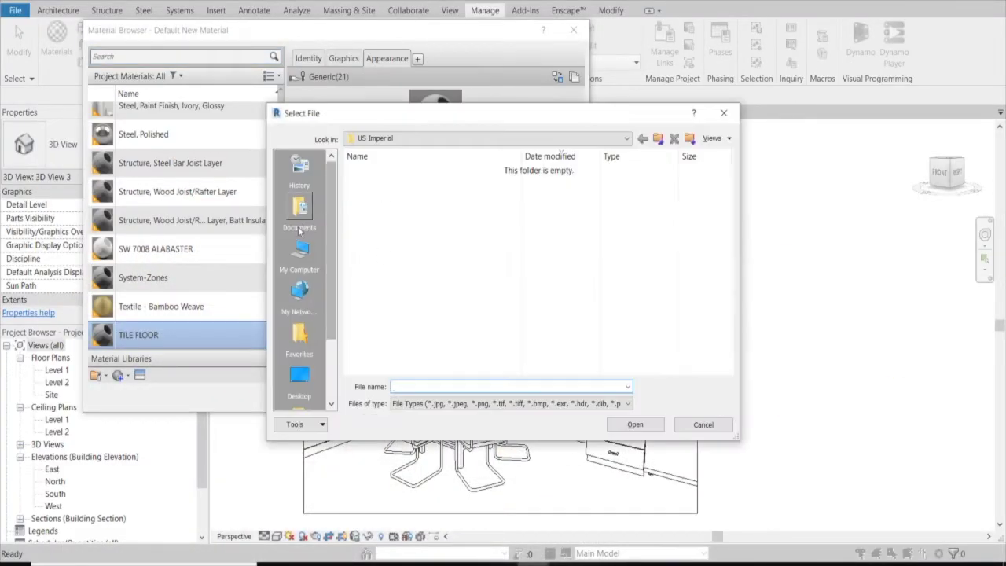
click(300, 376)
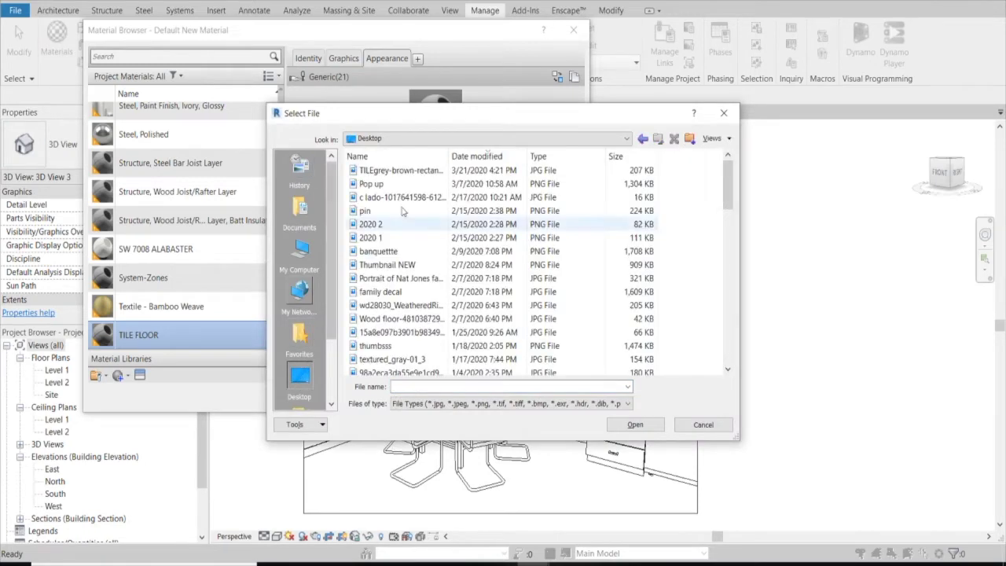
click(401, 169)
click(638, 425)
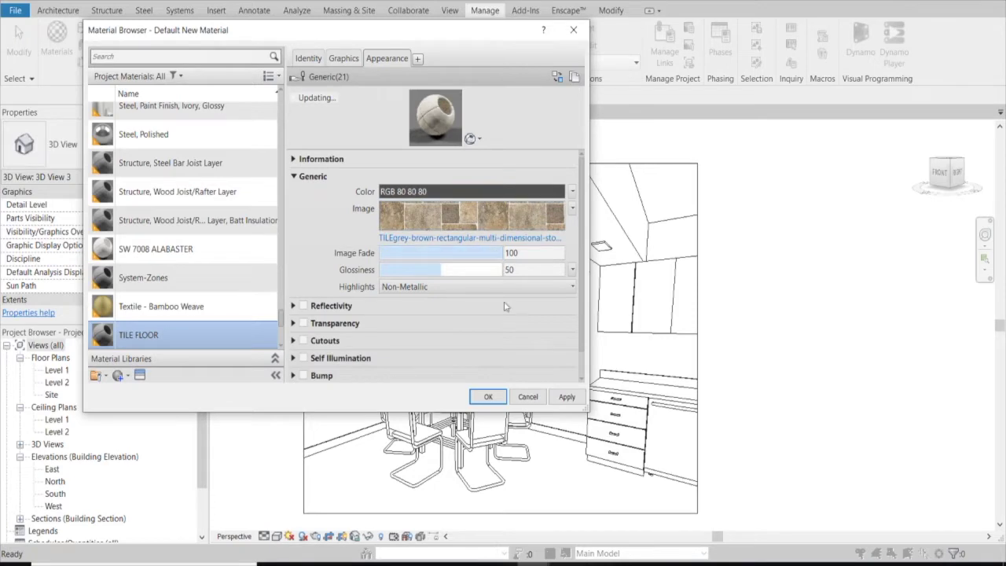
click(488, 396)
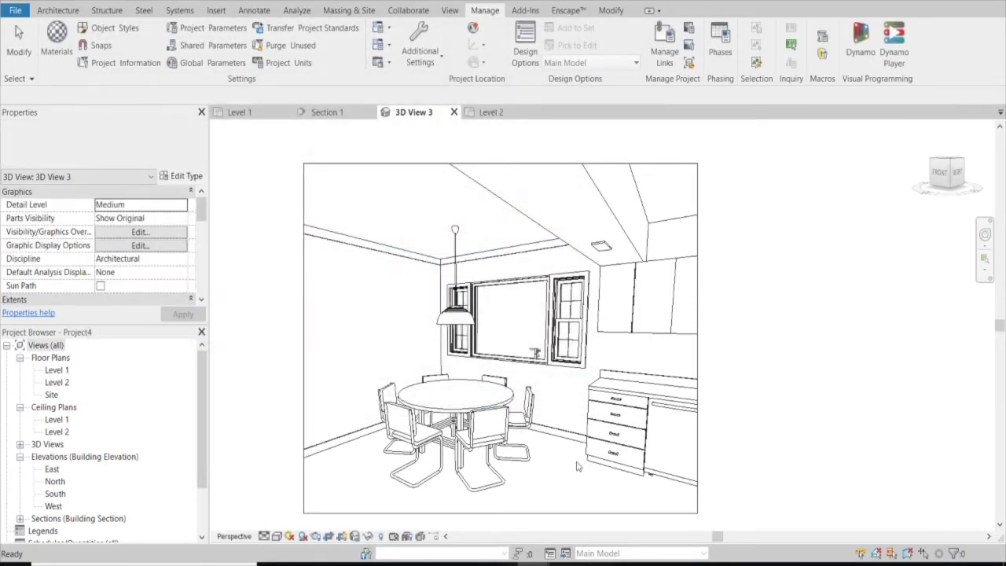
Try selecting the floor in the 3D kitchen view, cycling through the baseboard and overlapping elements.
click(341, 454)
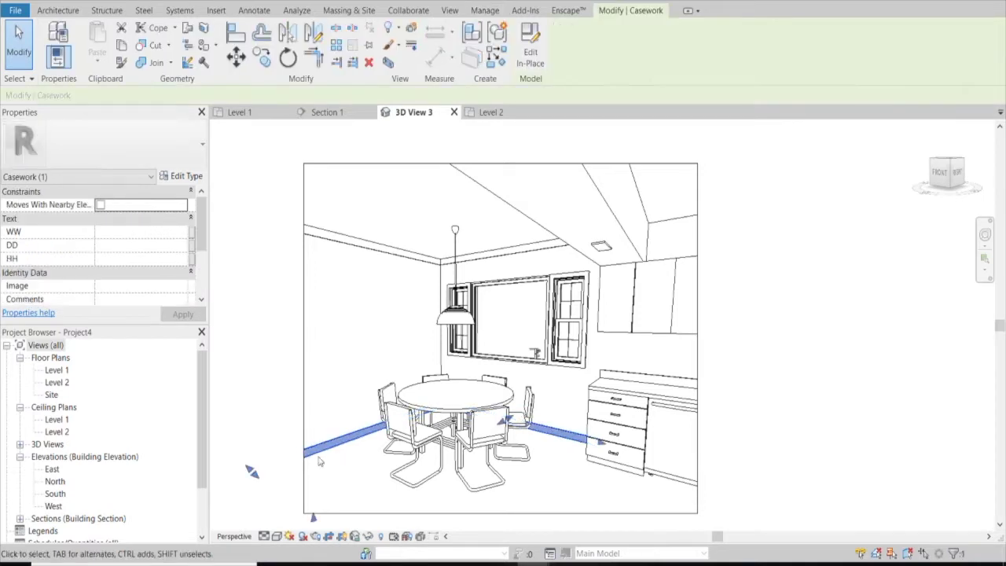
click(405, 483)
click(373, 481)
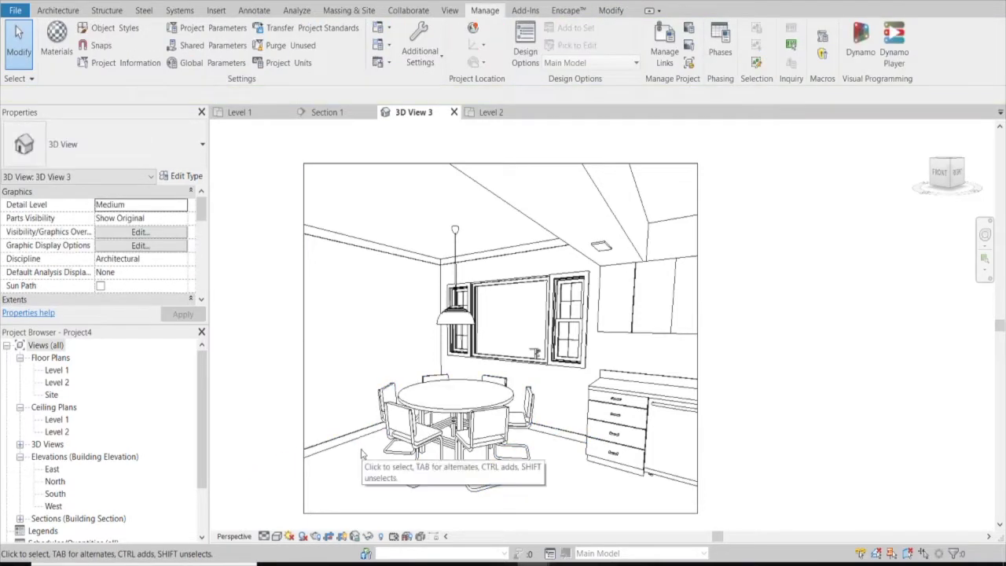
key(Tab)
key(Tab)
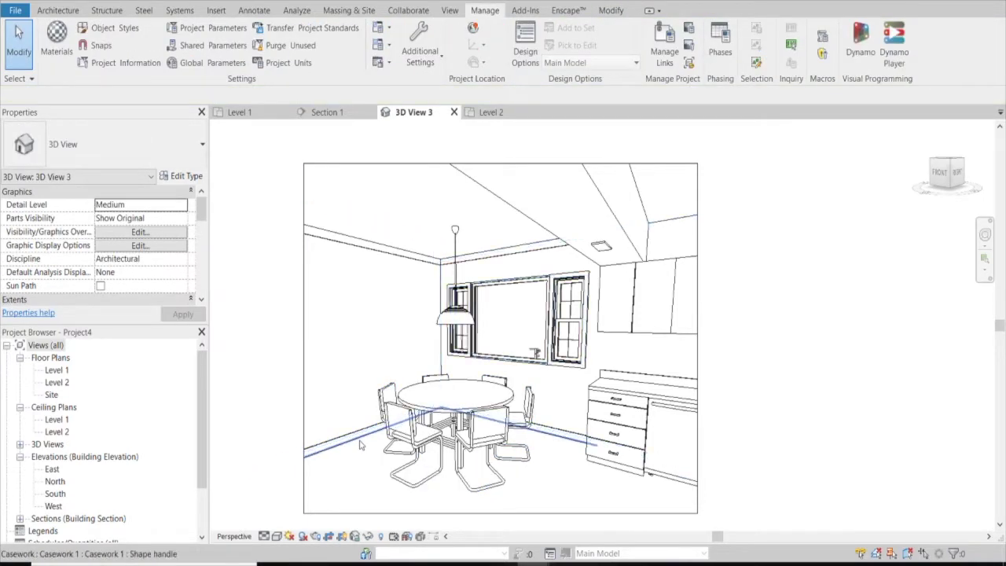
click(361, 445)
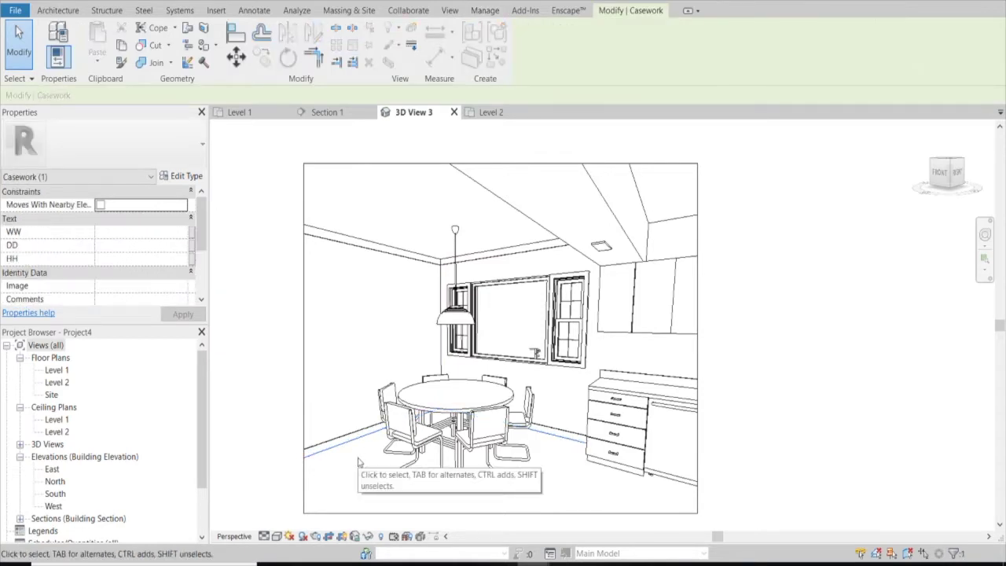
click(356, 462)
key(Tab)
key(Tab)
key(Tab)
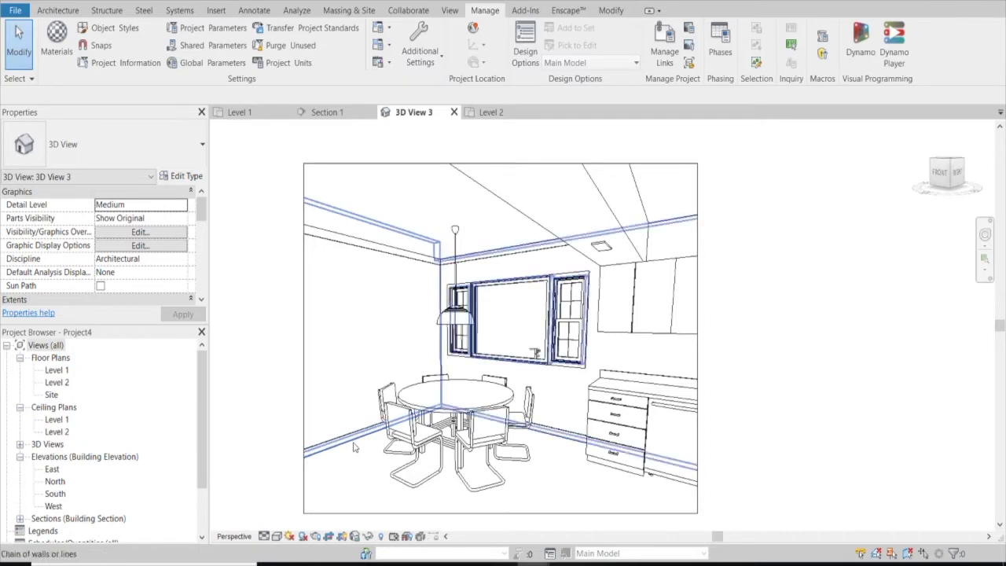
scroll(360, 438, down, 2)
middle_drag(508, 353, 406, 186)
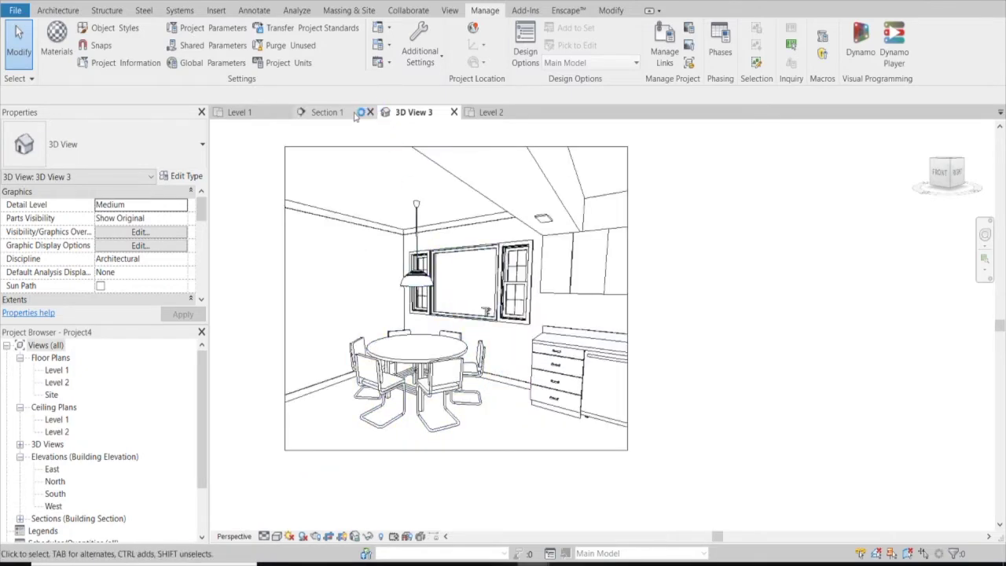
Switch to the Section 1 elevation, select the floor slab, and open its type properties.
click(326, 112)
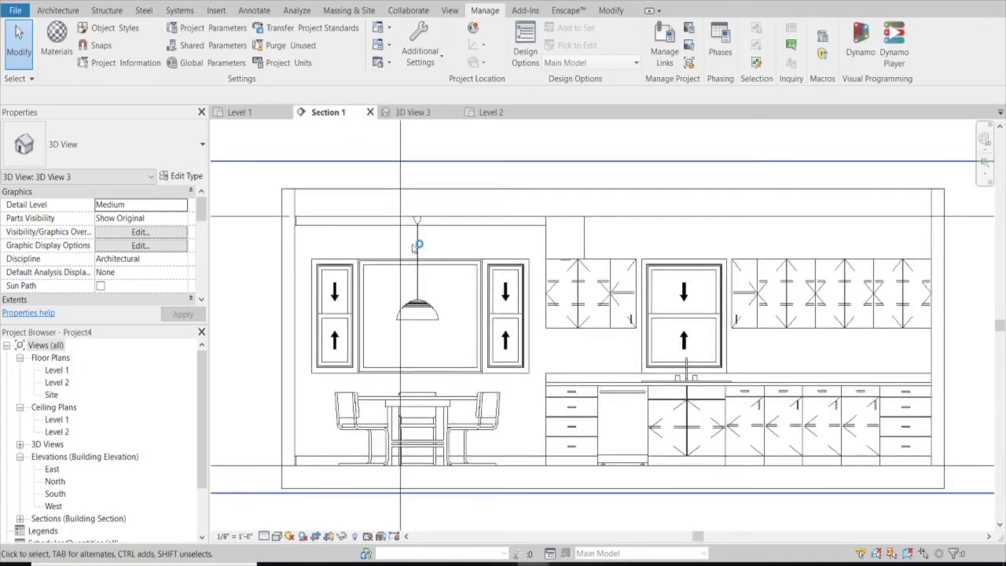
click(287, 477)
click(189, 176)
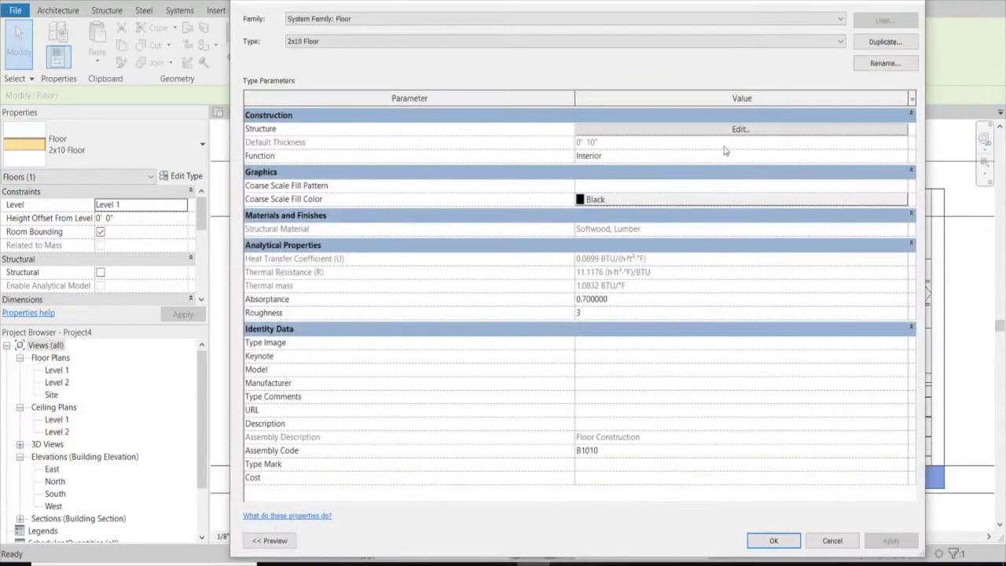
Change the floor's Finish 1 layer material to TILE FLOOR and relaunch Enscape to preview it.
click(727, 129)
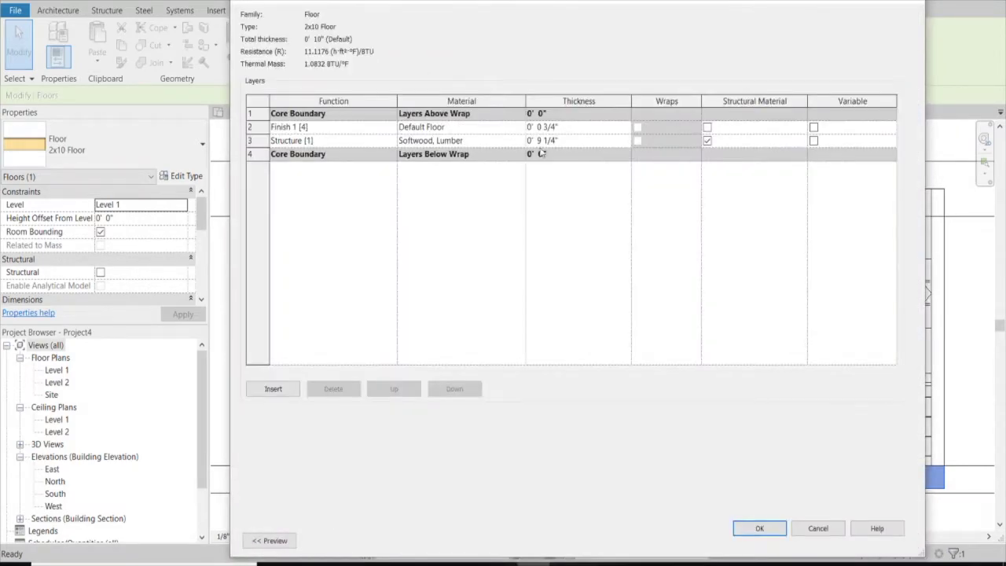
click(515, 127)
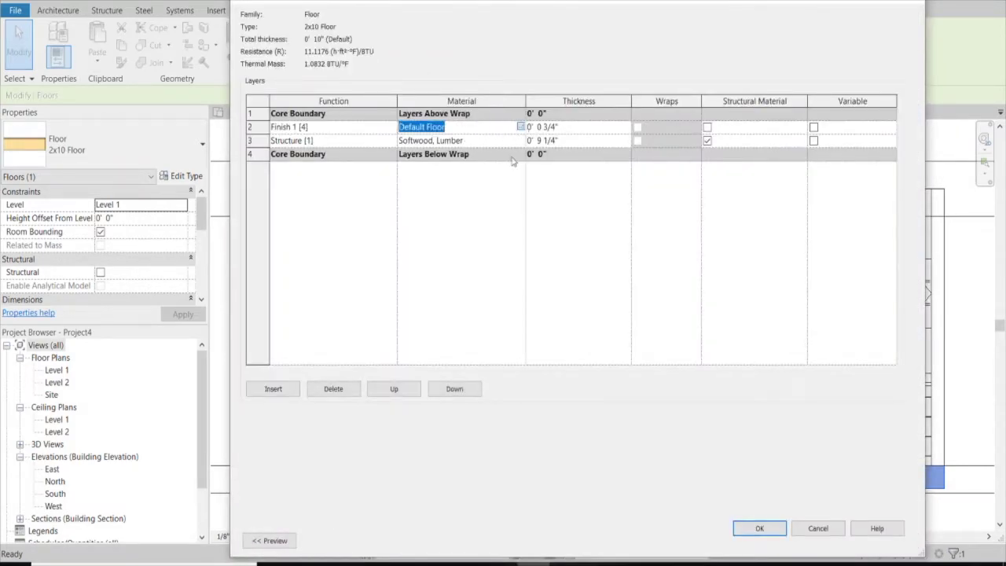
click(520, 126)
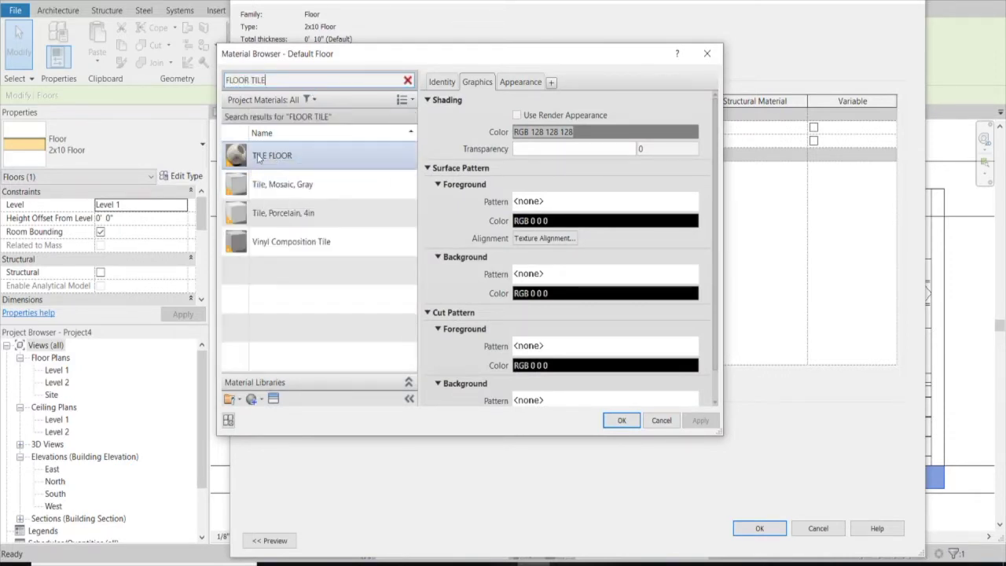
click(272, 156)
click(612, 421)
click(766, 528)
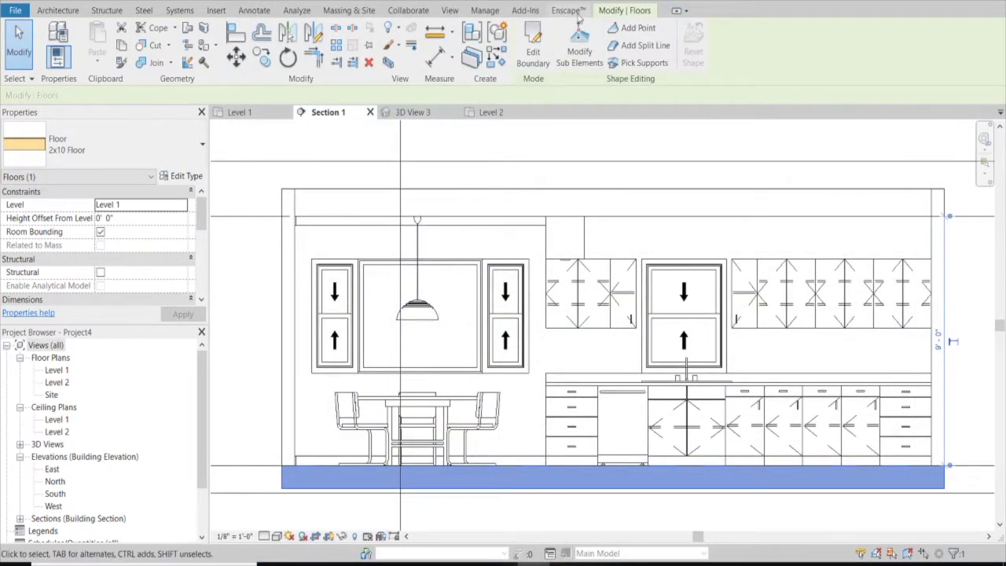
click(566, 11)
click(16, 39)
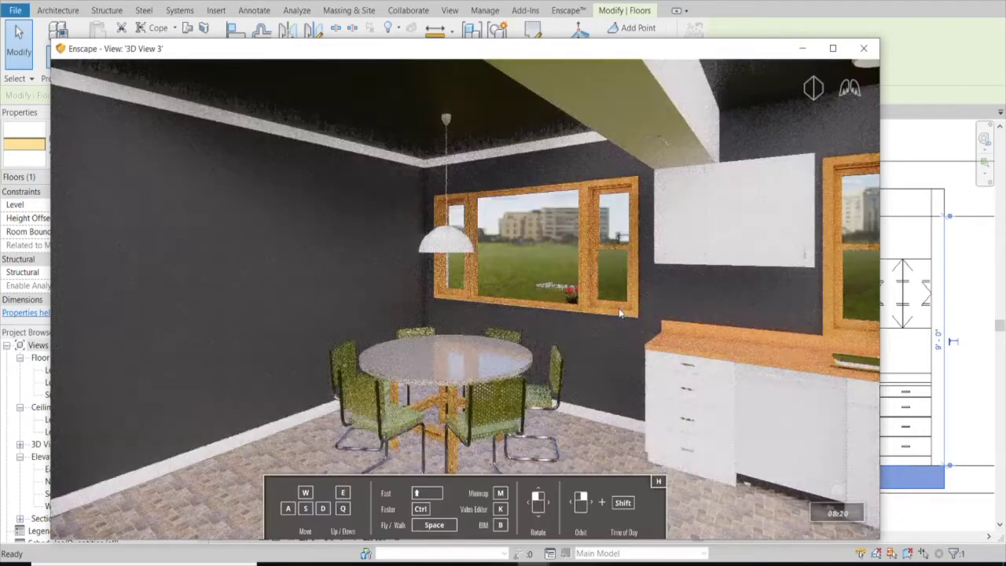
Fly the Enscape camera down close to the new floor tiles, then return to Revit.
drag(532, 334, 487, 298)
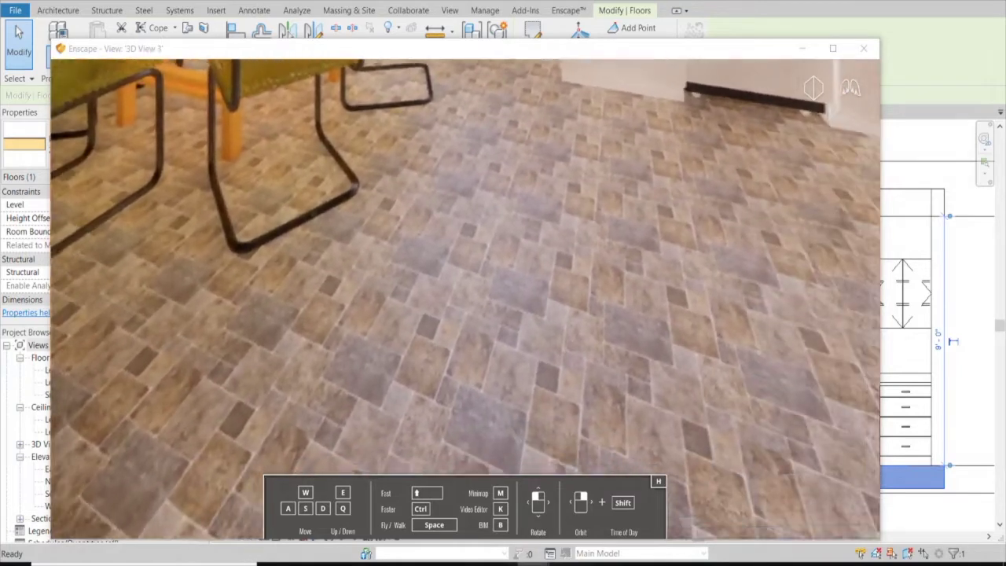
drag(487, 299, 463, 233)
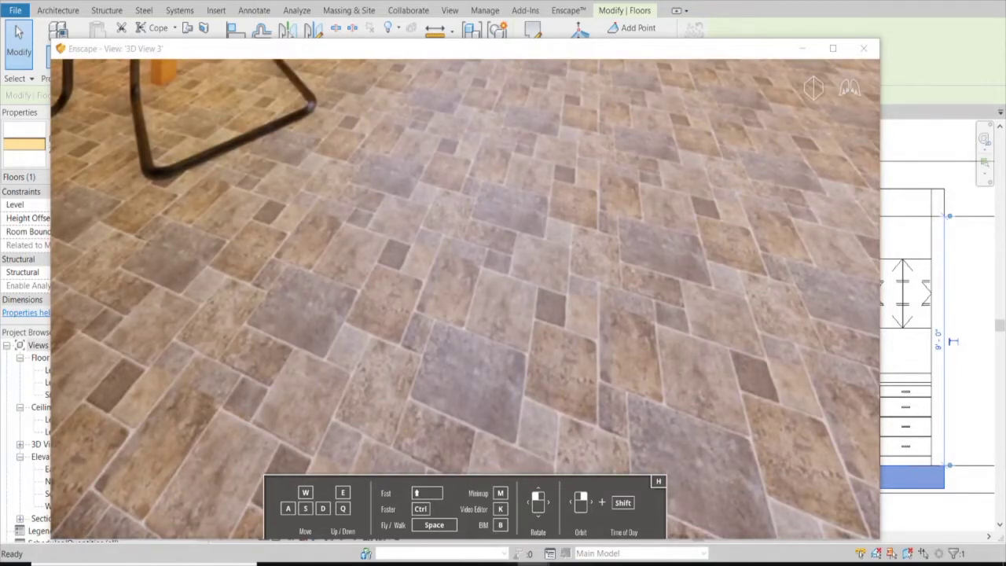
scroll(464, 234, down, 5)
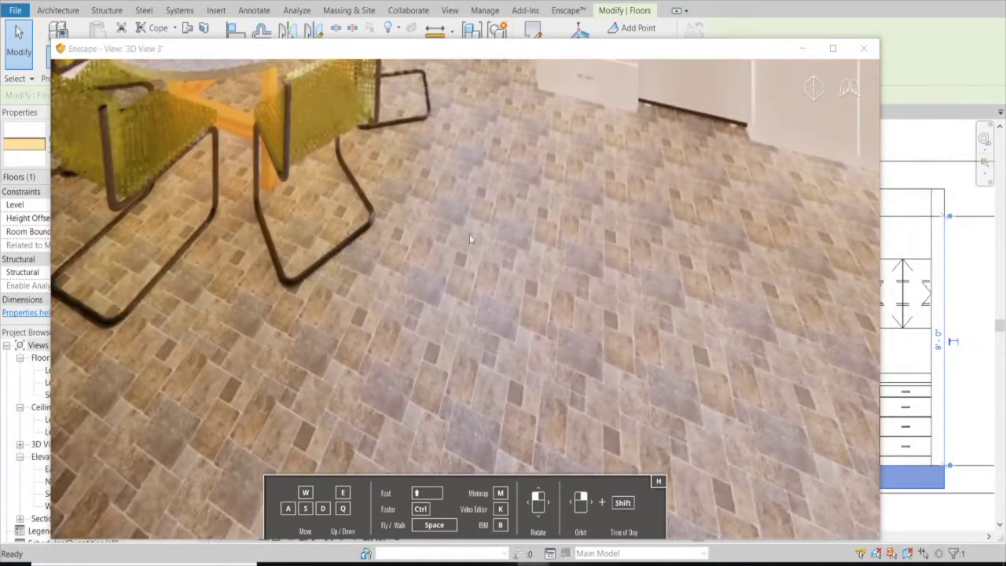
click(485, 10)
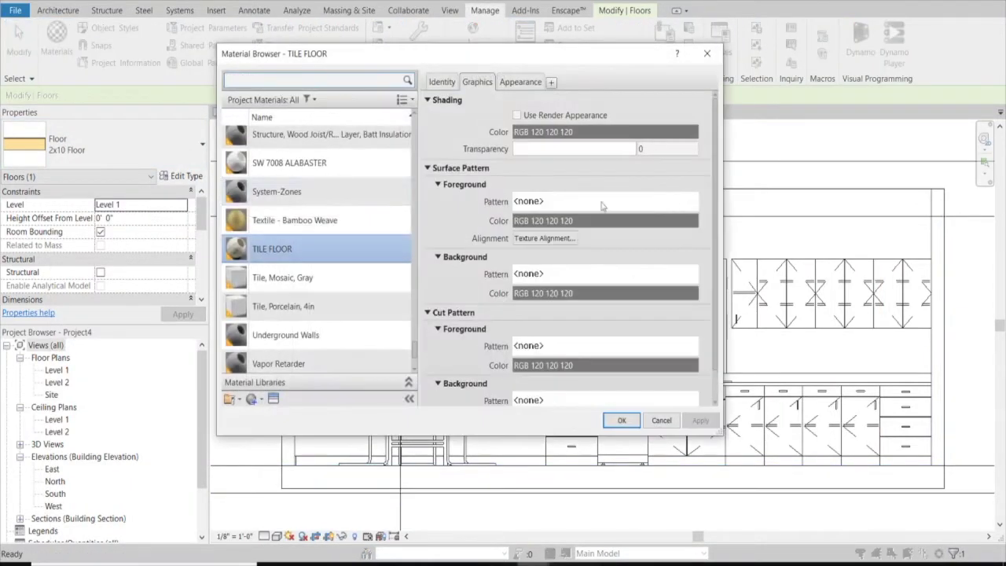
Set the TILE FLOOR image's sample size to 3'-0" by 3'-0" and apply the change.
click(517, 85)
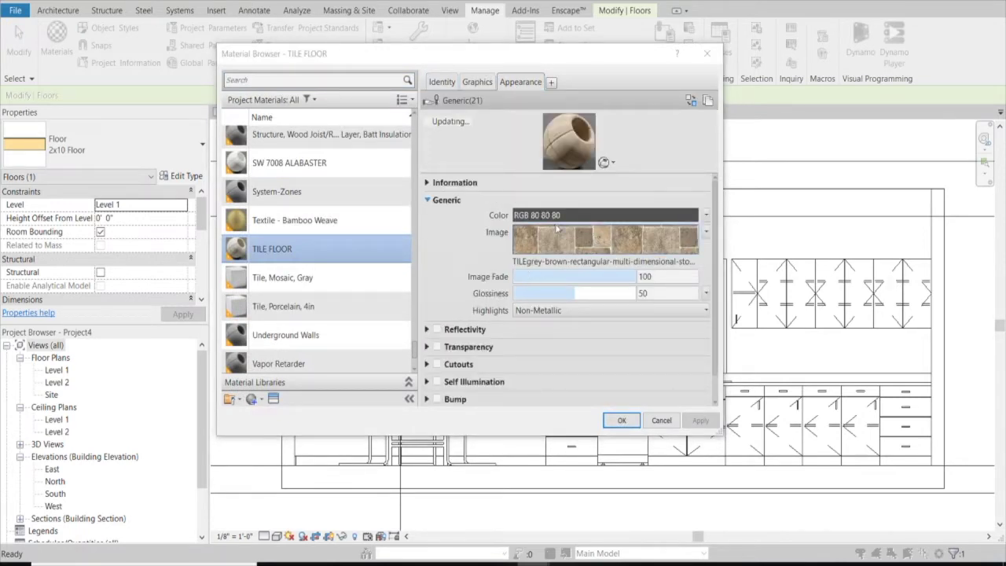
click(557, 229)
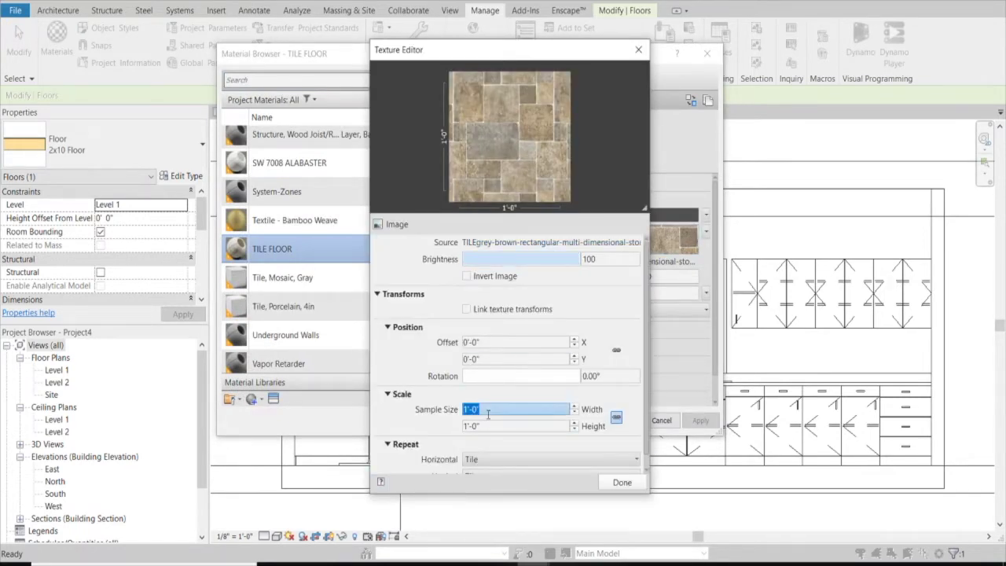
key(Tab)
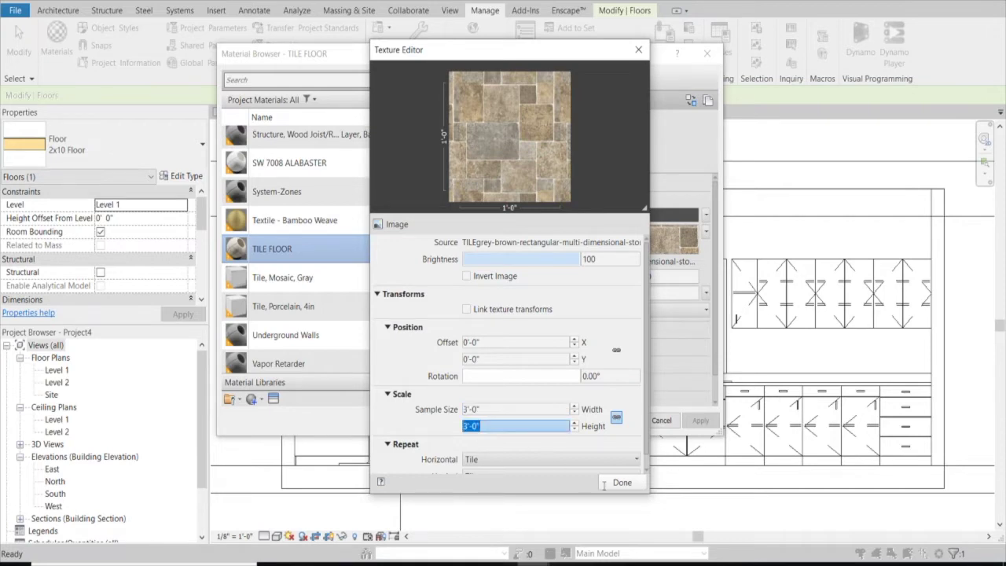
click(615, 486)
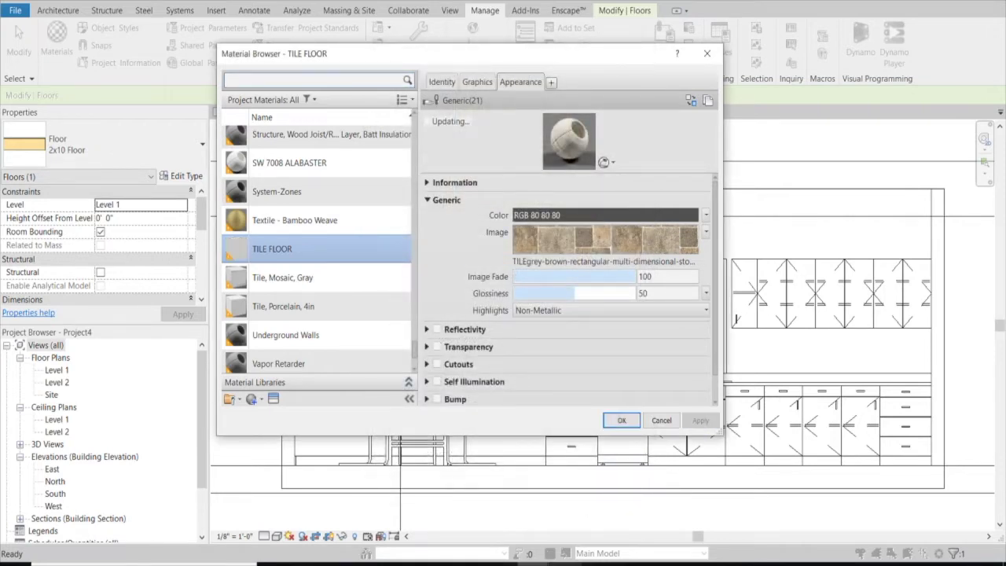
click(595, 511)
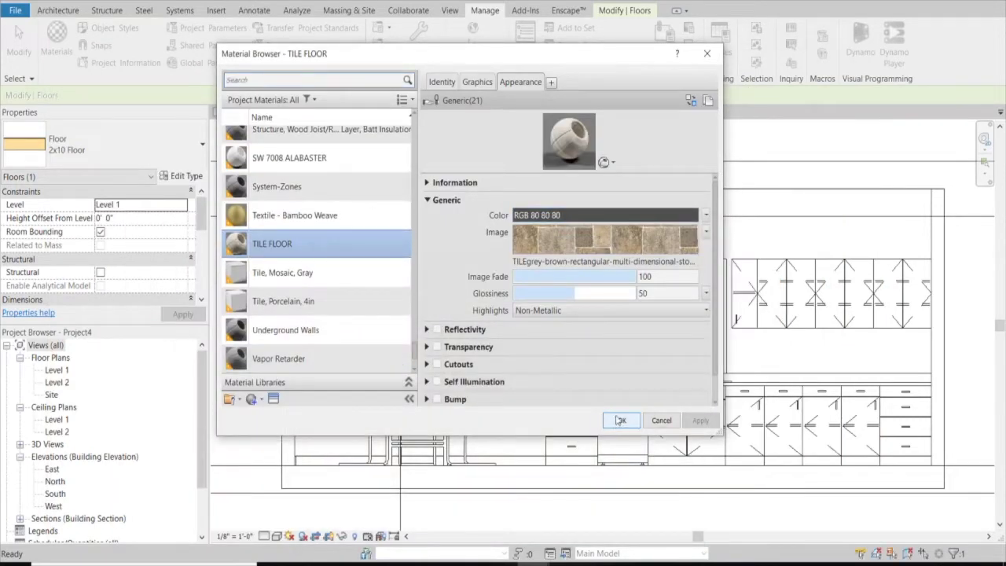
click(621, 421)
click(514, 240)
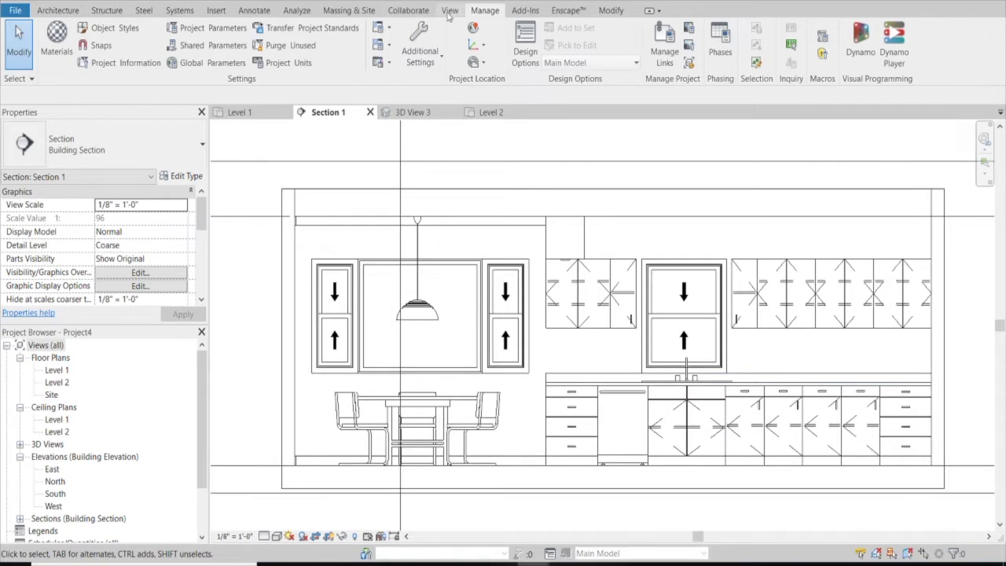
Split the back wall face with a vertical line from the upper cabinets' left corner to the floor.
click(612, 11)
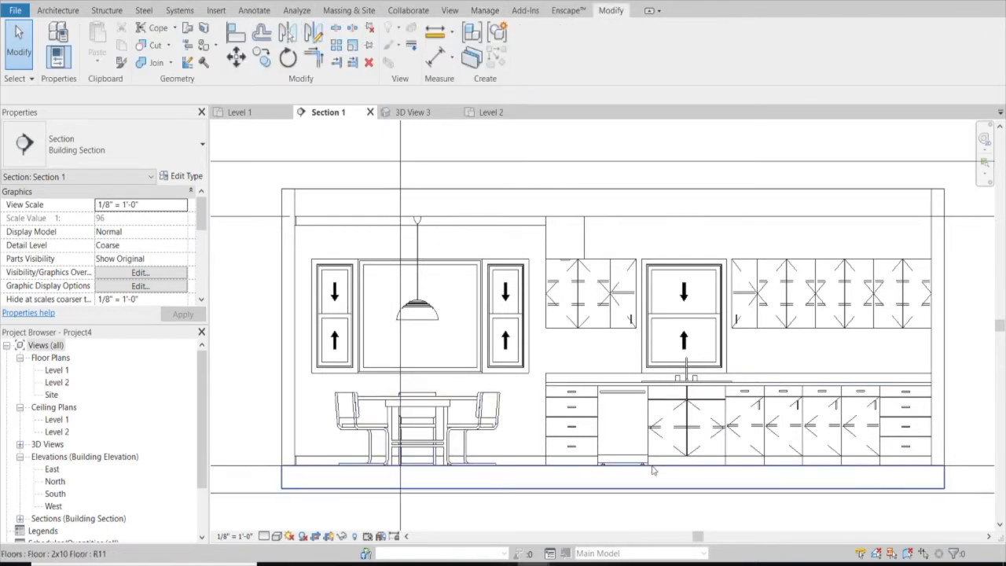
click(207, 29)
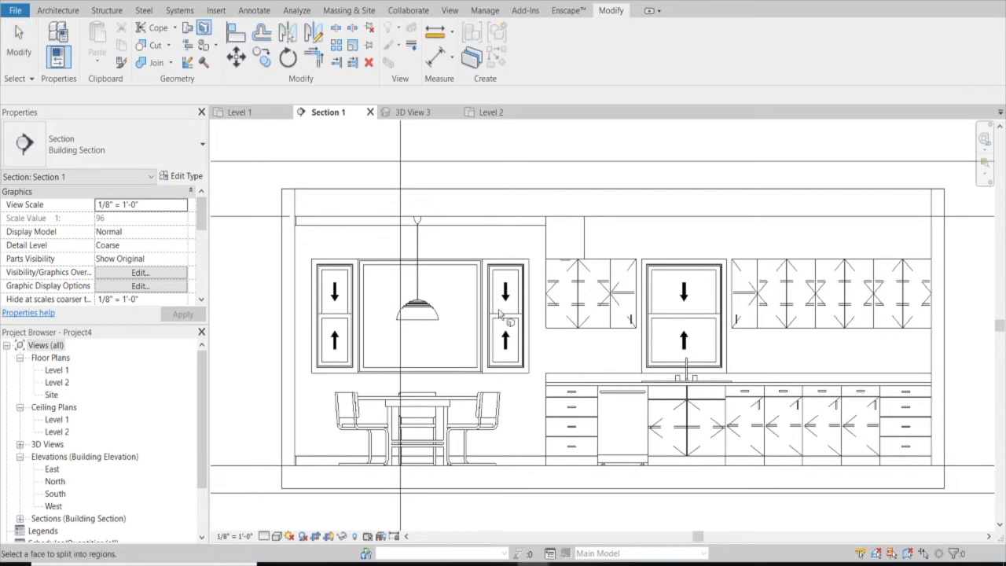
click(593, 224)
click(551, 30)
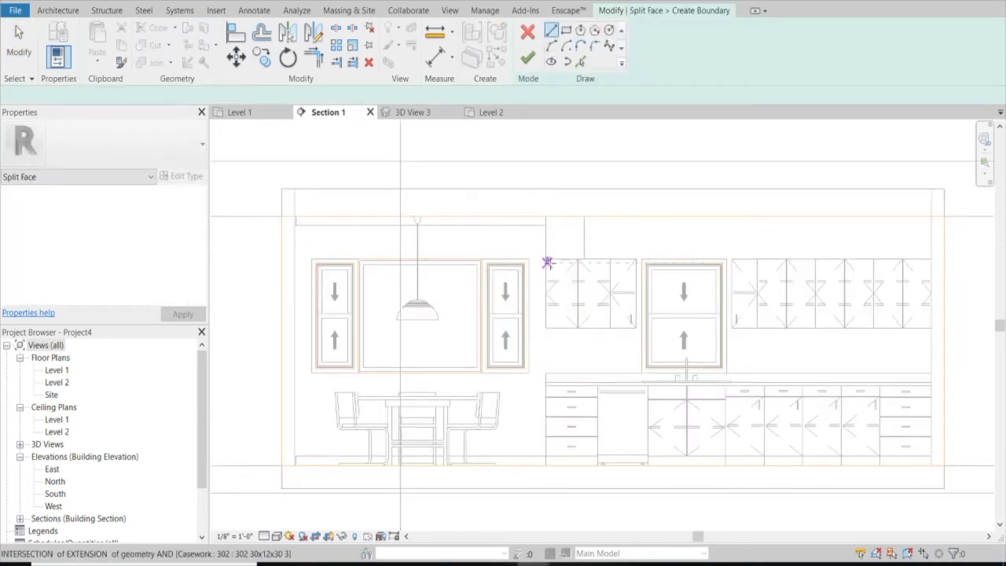
click(546, 216)
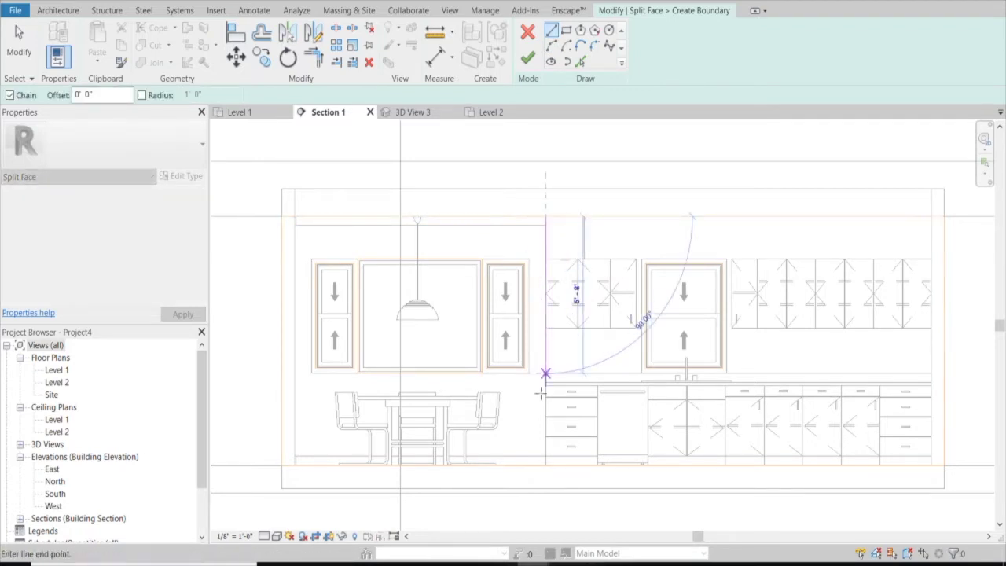
click(545, 465)
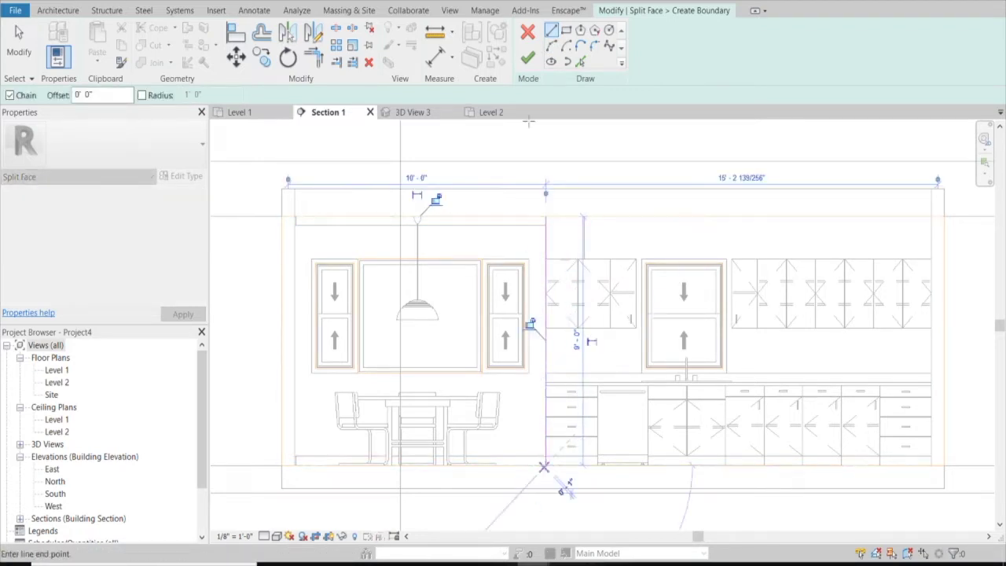
click(527, 57)
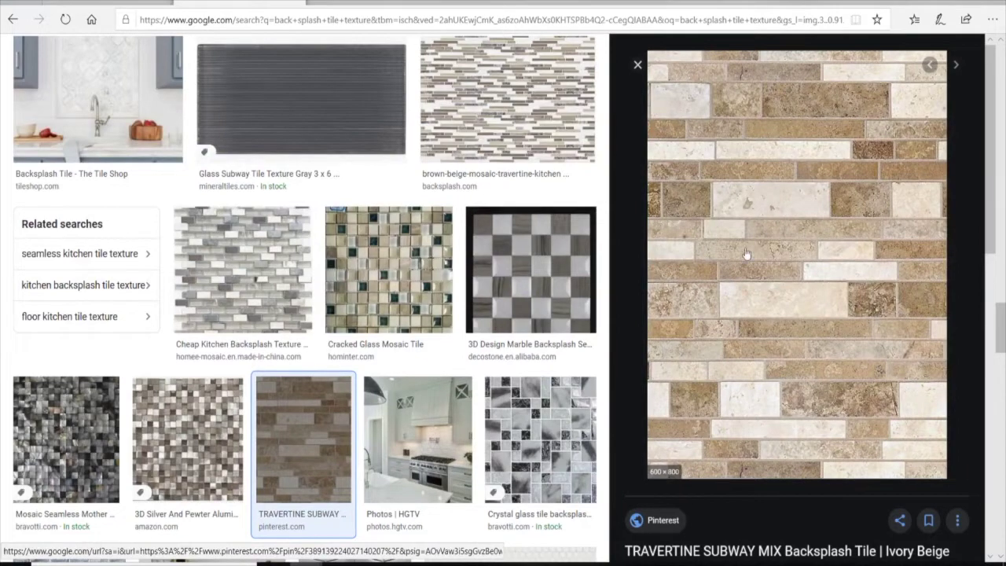
Save the TRAVERTINE SUBWAY MIX backsplash tile image to disk.
right_click(784, 171)
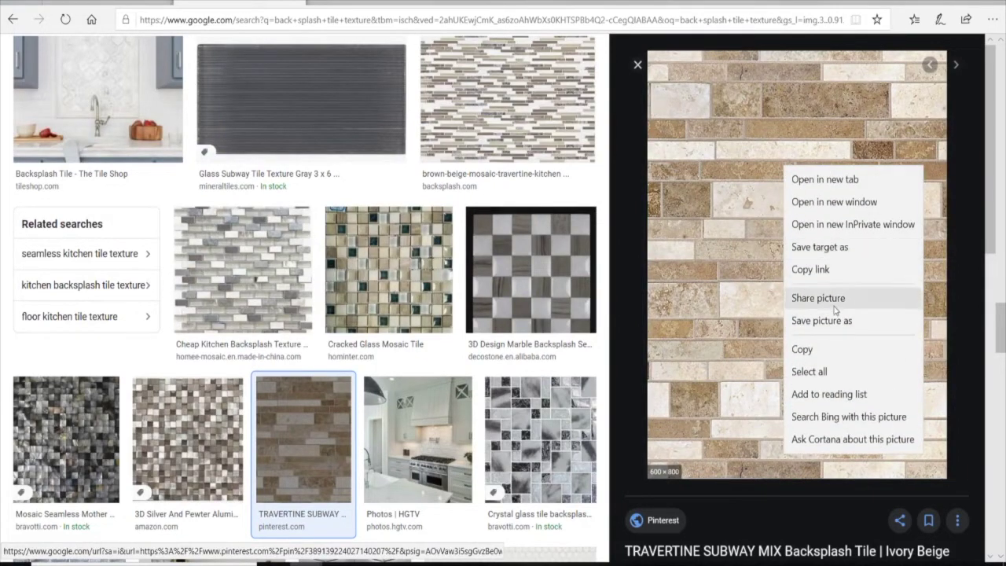
click(832, 322)
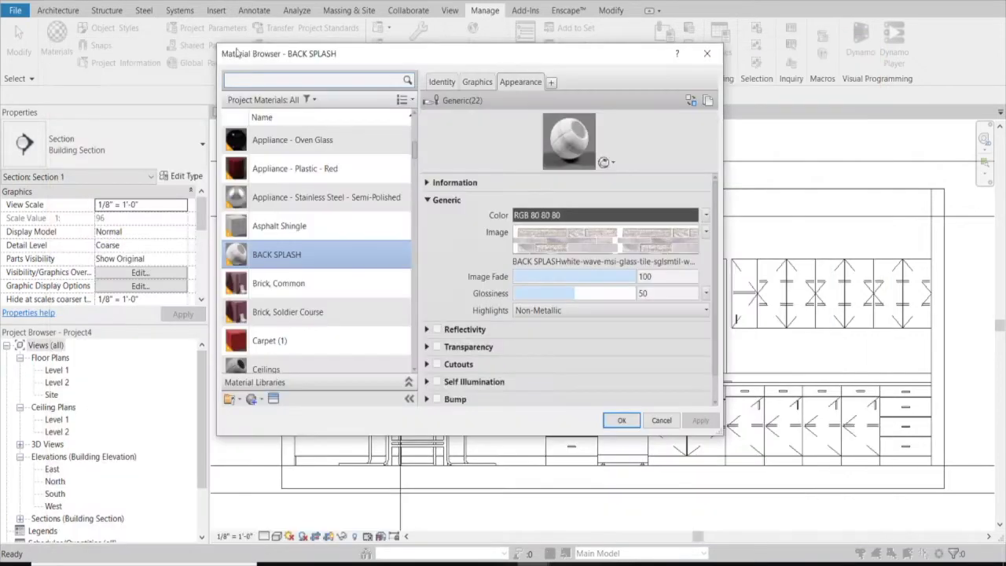
Load the Back Tile image as the BACK SPLASH material's generic texture.
click(575, 244)
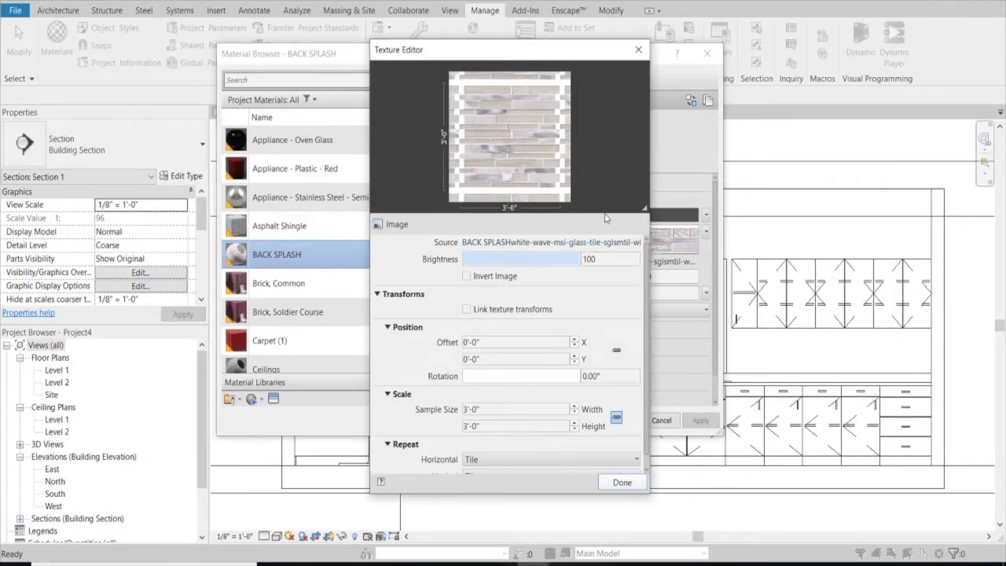
click(622, 482)
click(620, 266)
click(372, 170)
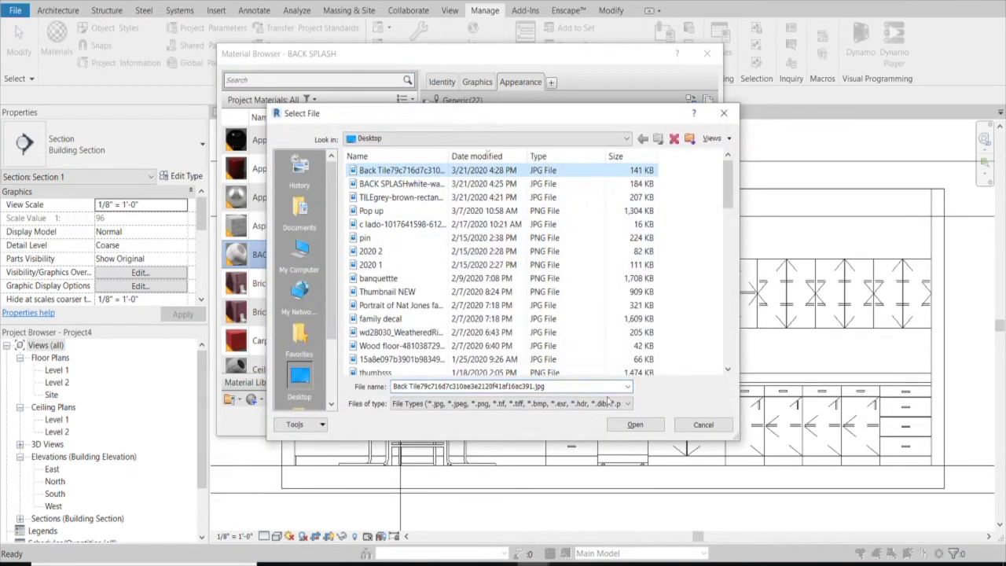
click(641, 429)
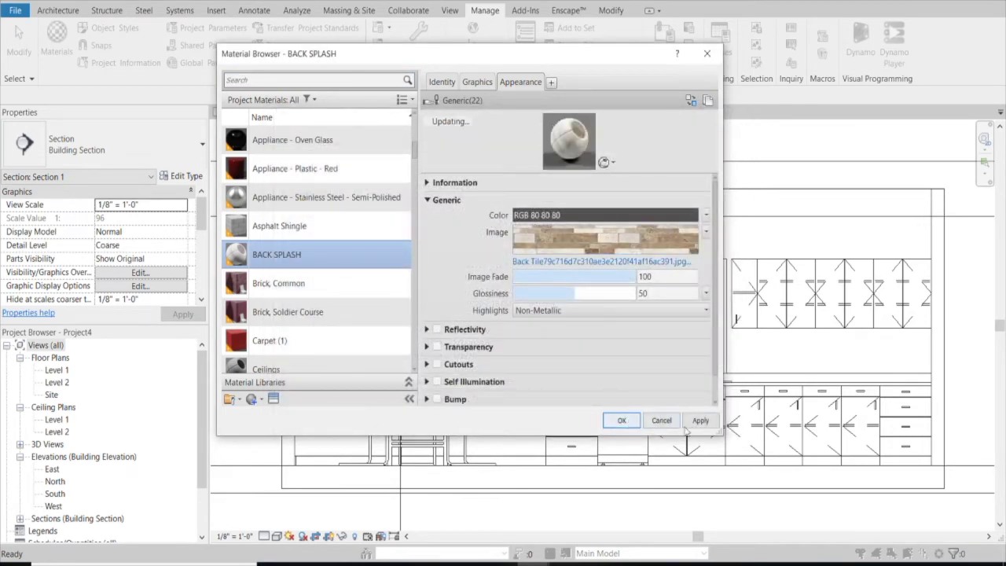
Set the Back Tile texture sample size to 1'-0" x 1'-0" and apply it.
click(601, 511)
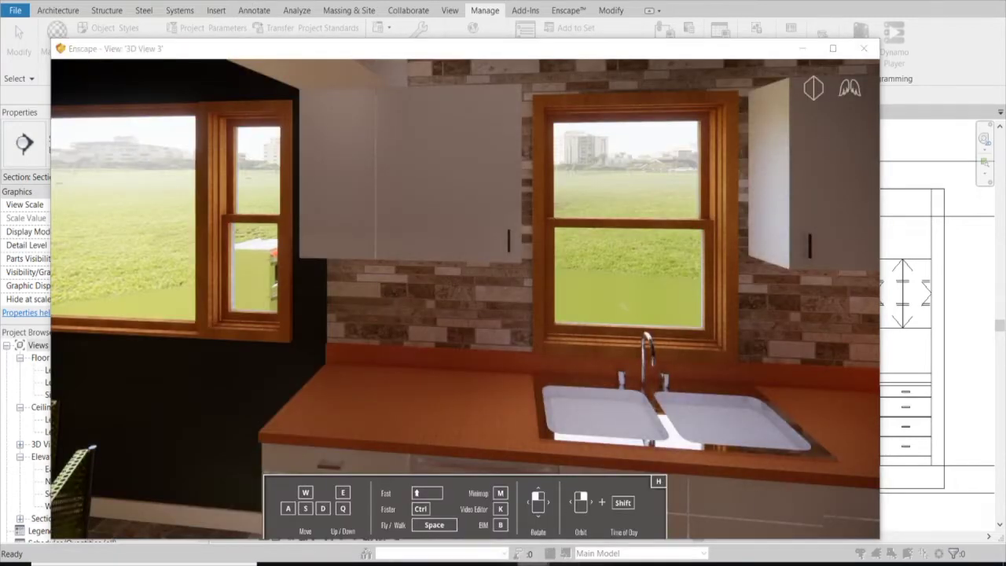
click(480, 516)
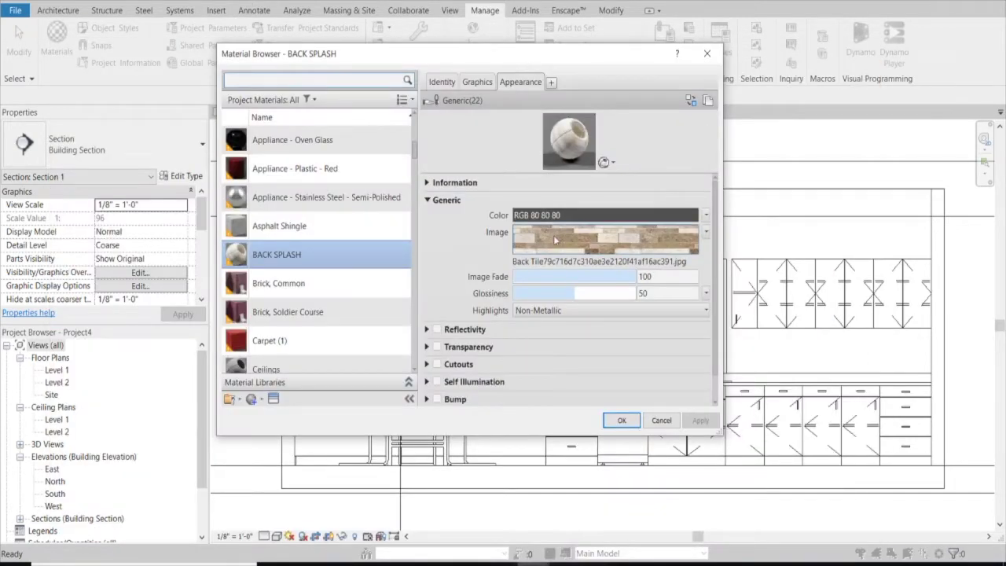
click(555, 240)
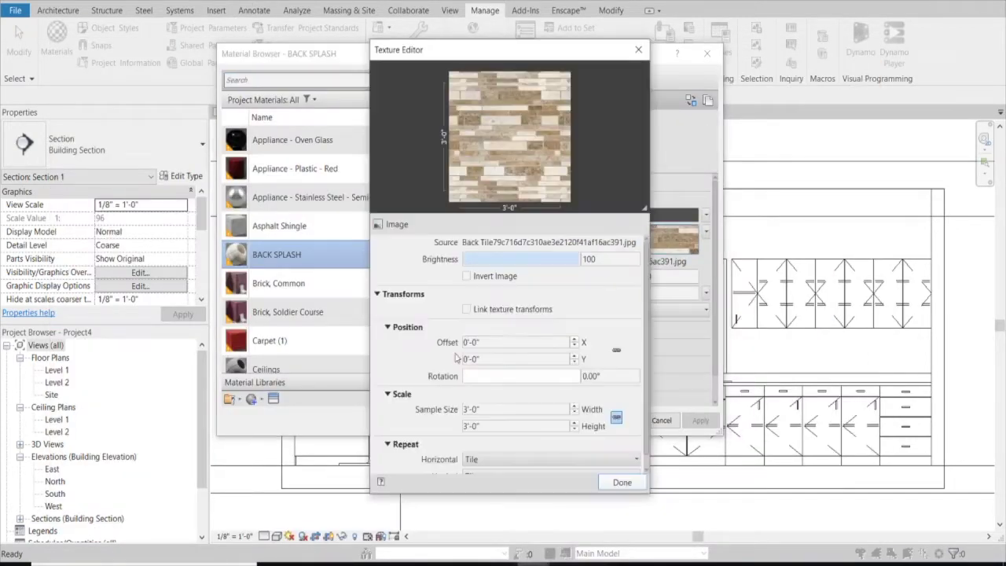
text(1)
click(513, 426)
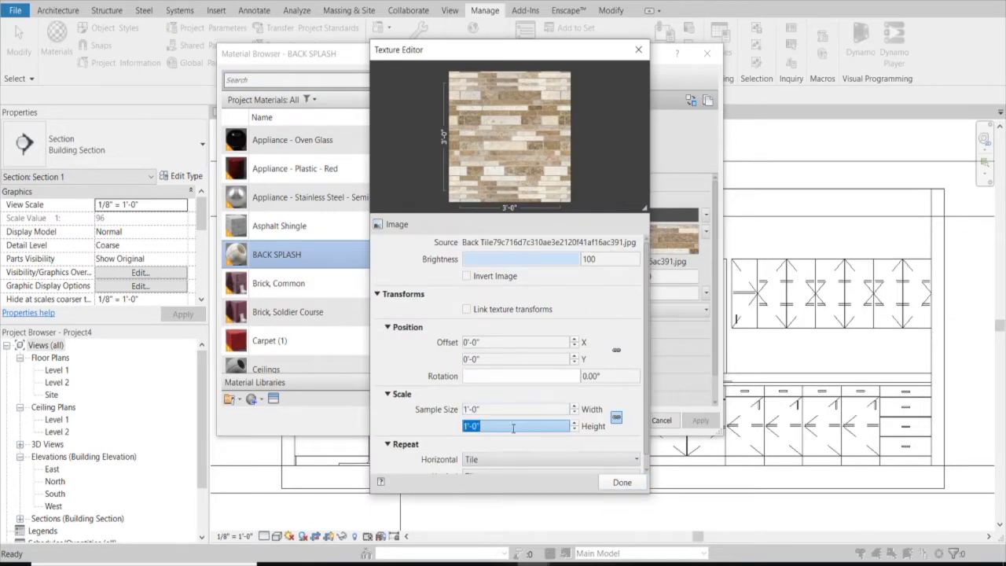
click(608, 483)
click(700, 420)
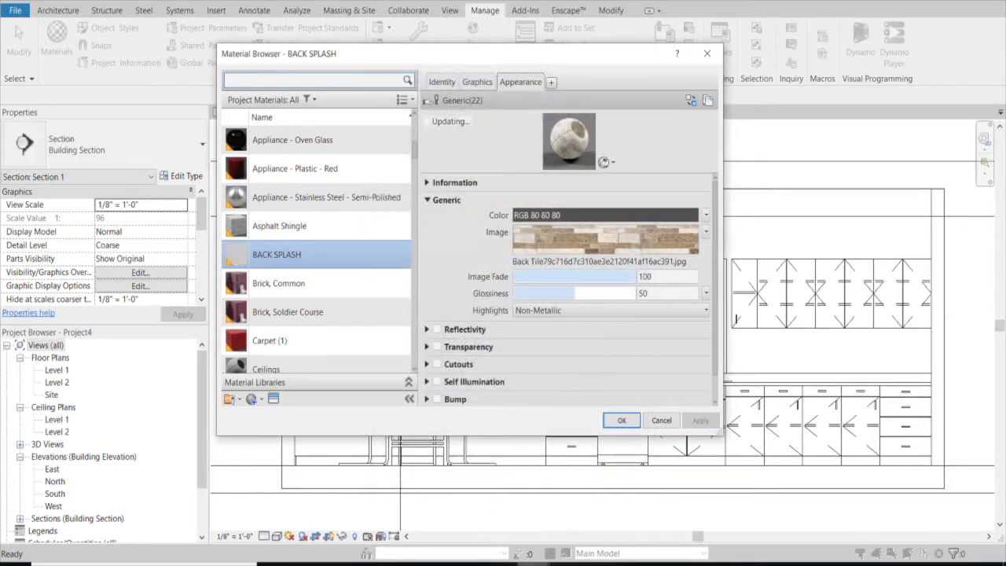
Check the tiled backsplash in the Enscape render, then accept the material changes.
click(604, 515)
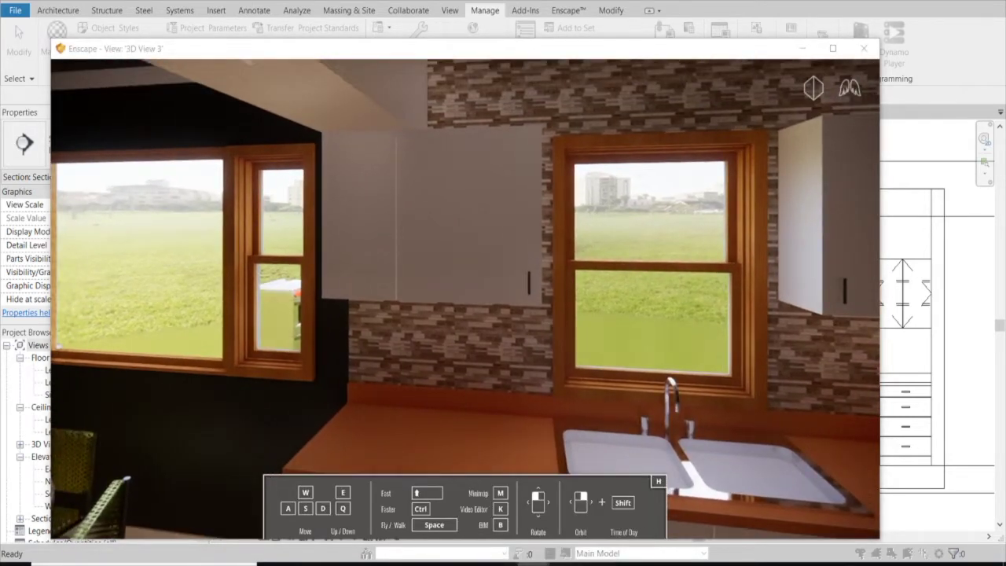
mouse_move(503, 299)
mouse_down()
mouse_move(440, 267)
mouse_move(378, 315)
mouse_up()
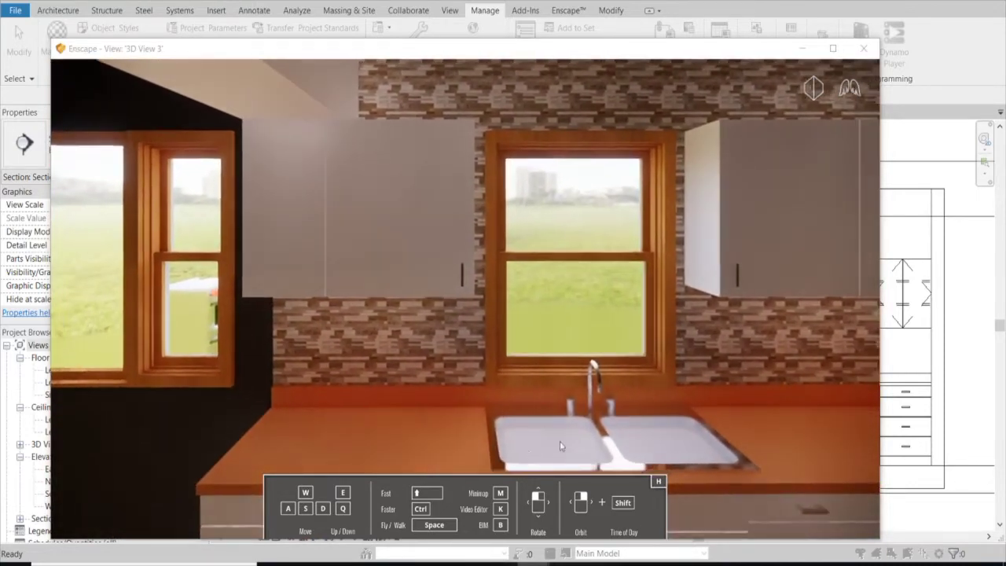
click(802, 48)
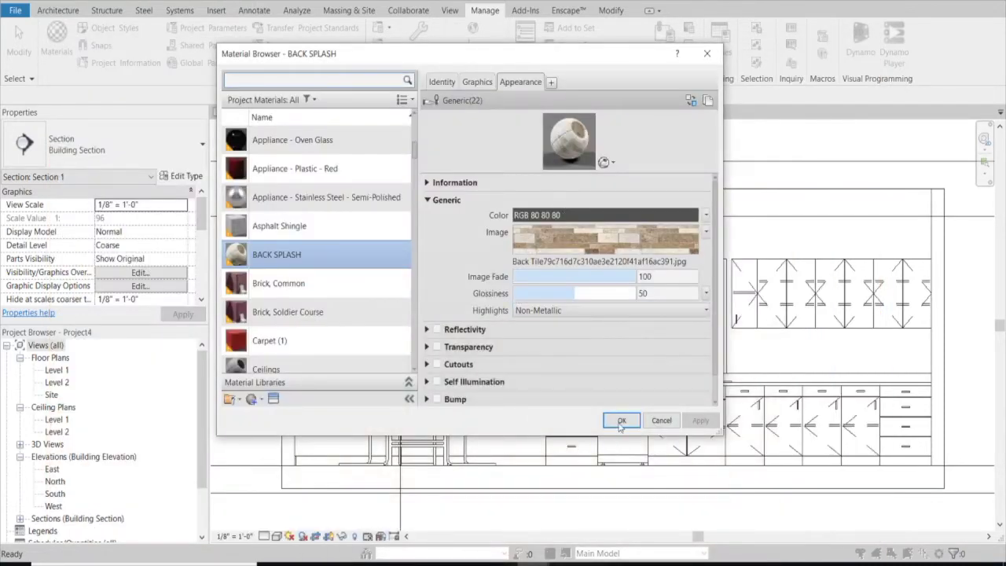
click(622, 421)
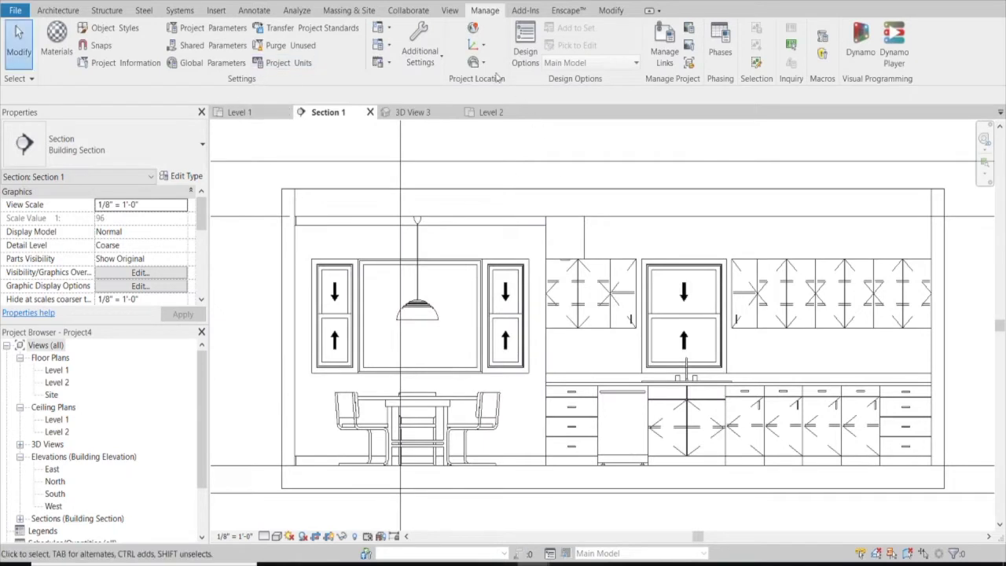
Split the kitchen wall face with a horizontal line under the upper cabinets, end to end.
click(617, 10)
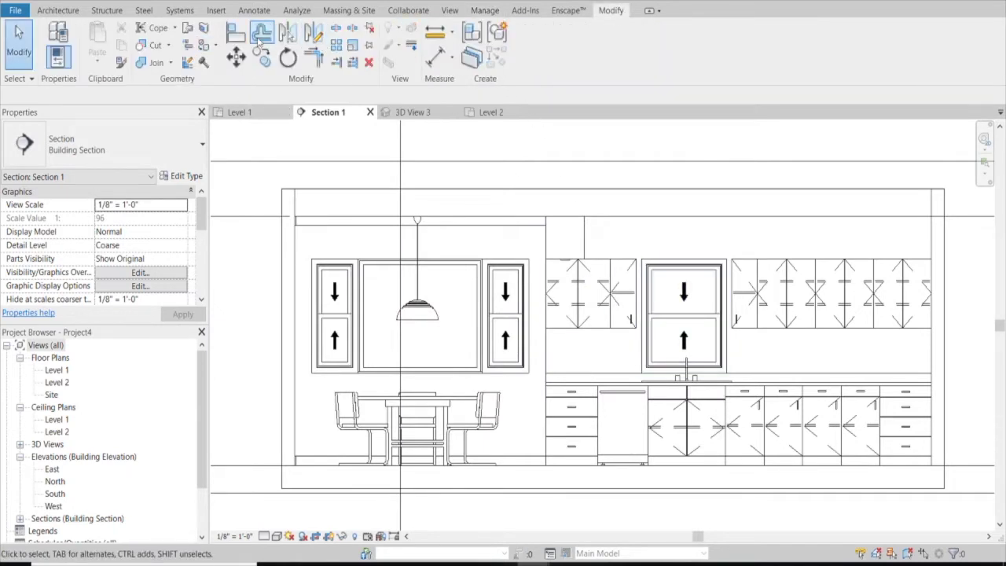
click(204, 28)
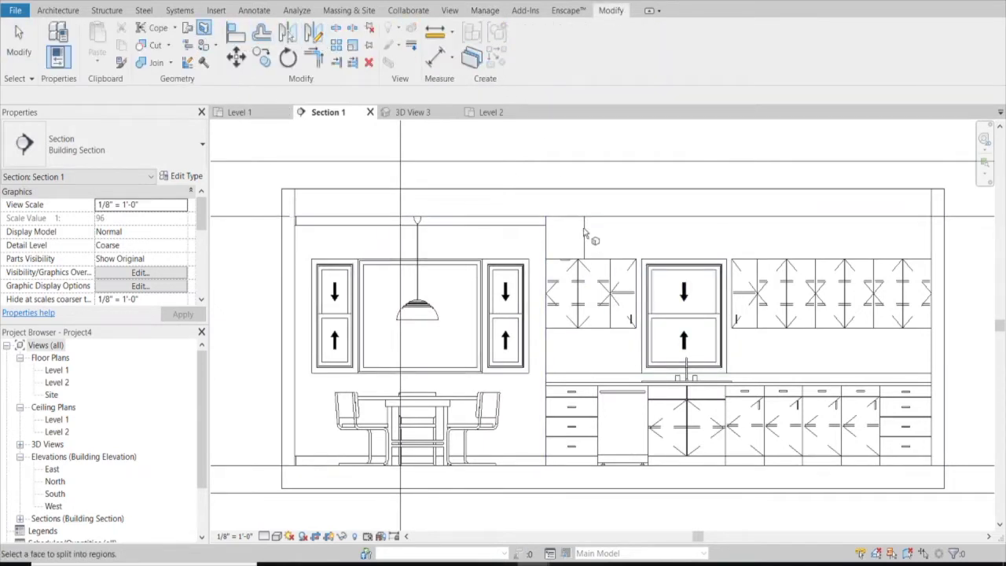
click(595, 225)
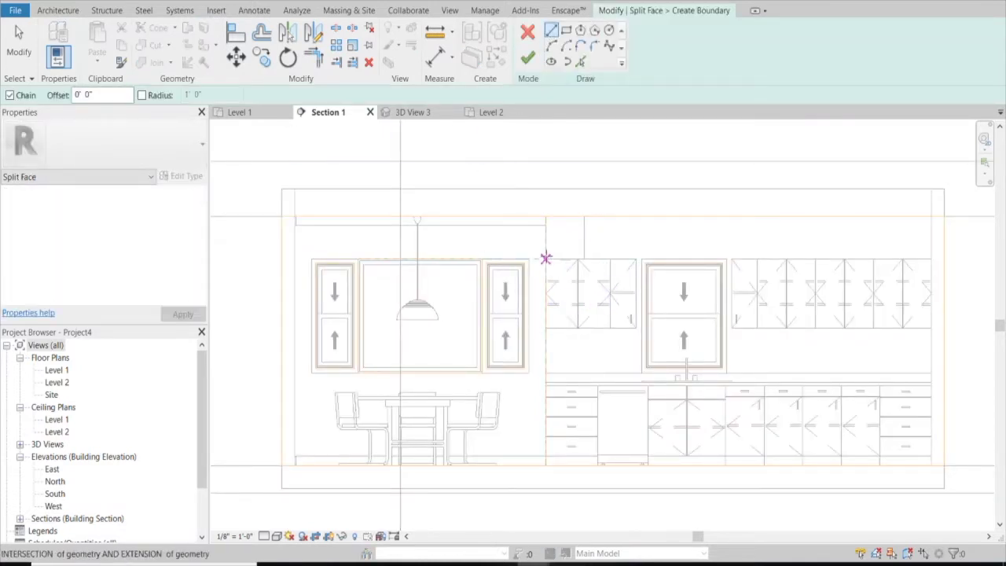
click(545, 328)
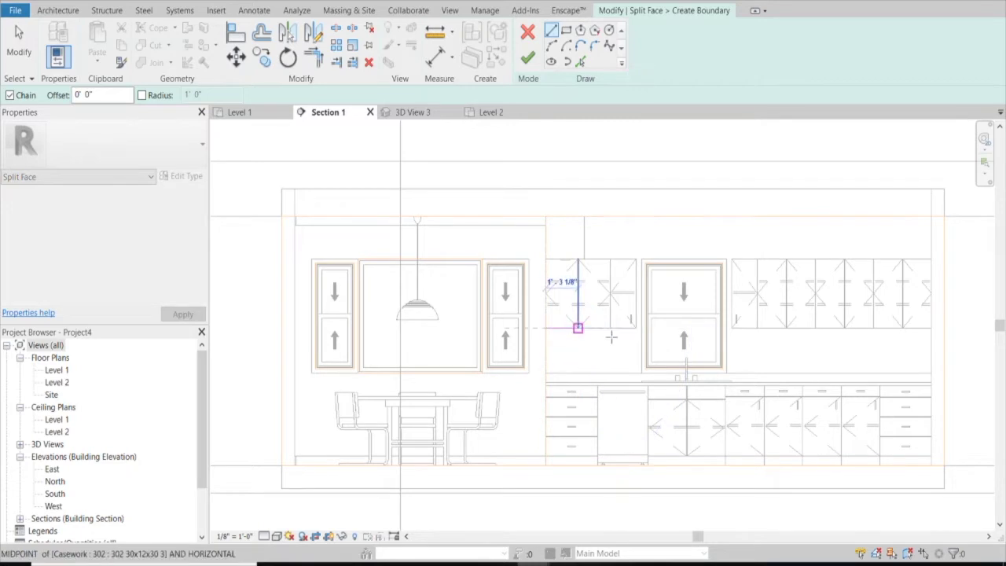
click(943, 325)
click(528, 59)
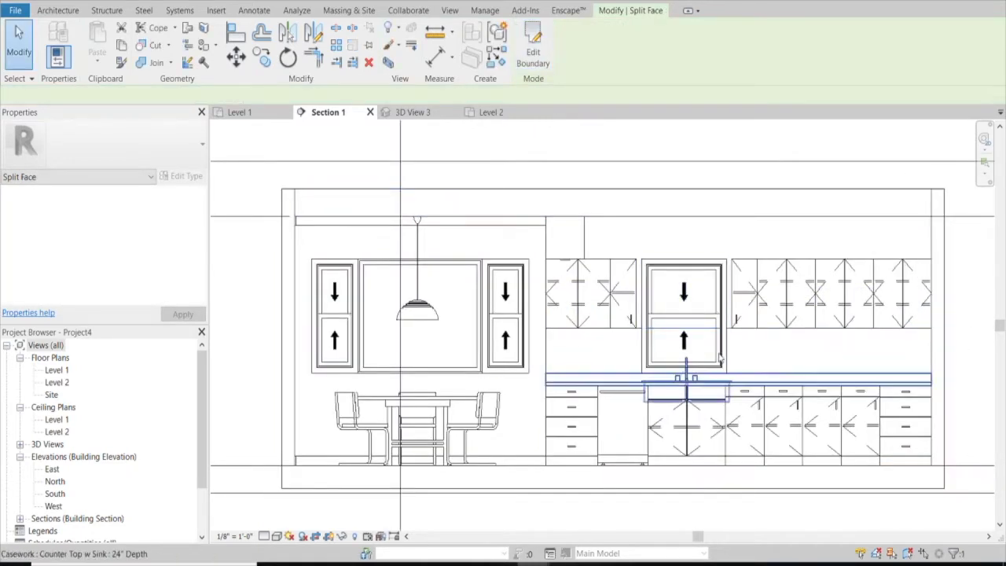
key(Escape)
scroll(714, 358, up, 2)
scroll(715, 358, up, 2)
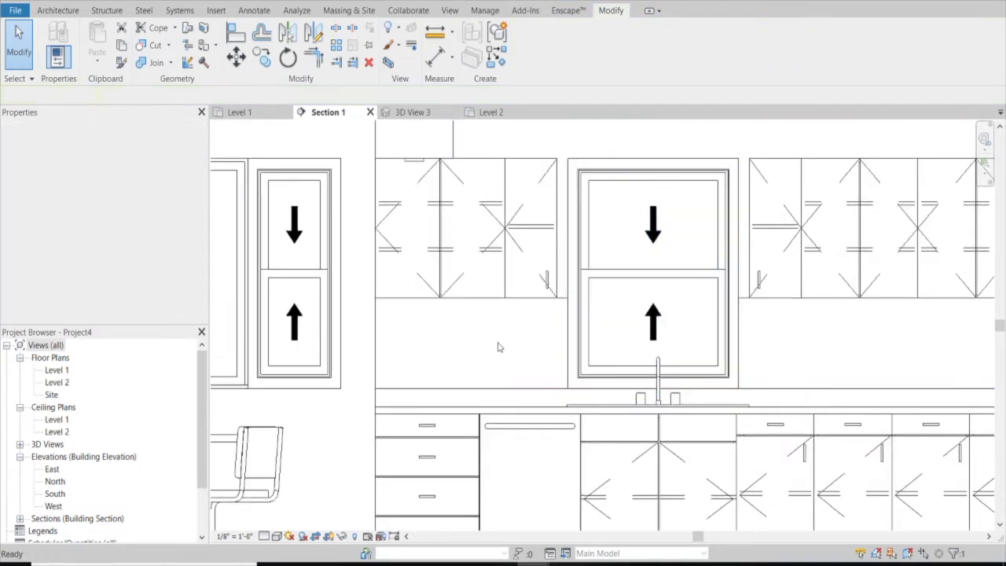
Use Paint (PT) to apply SW 7008 ALABASTER to the upper back-wall region around the cabinets.
scroll(498, 347, down, 3)
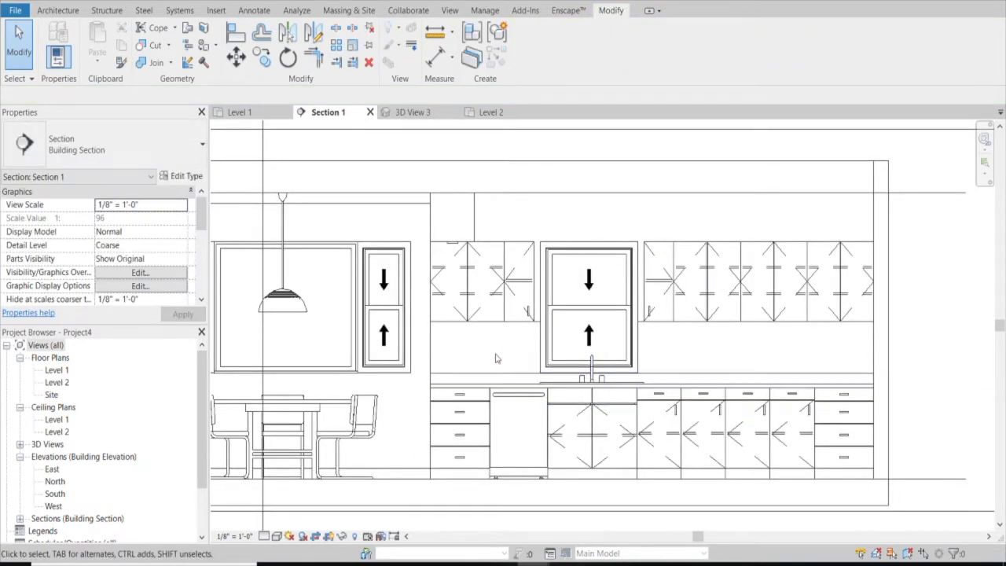
key(p)
key(t)
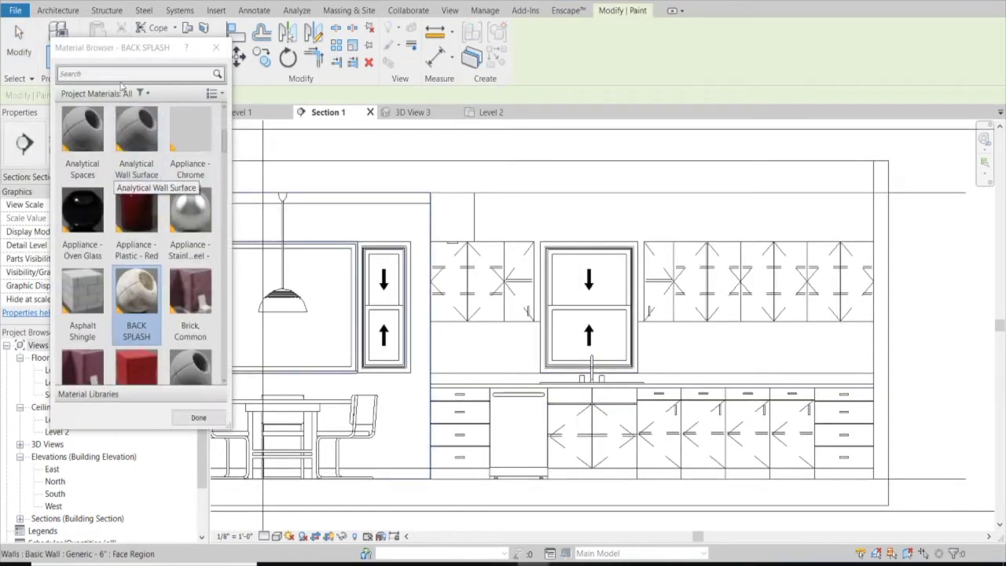
click(119, 73)
text(sw)
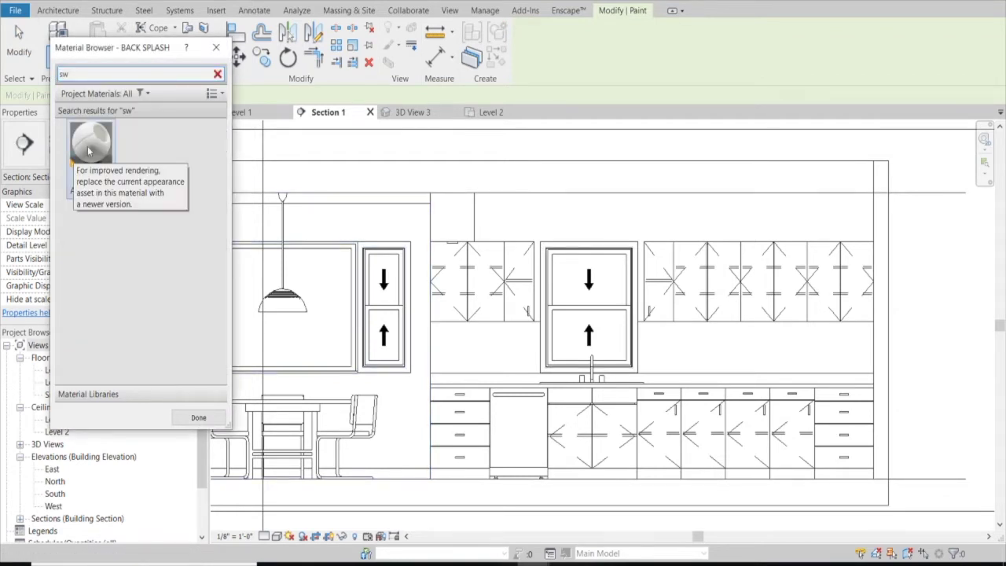
click(91, 145)
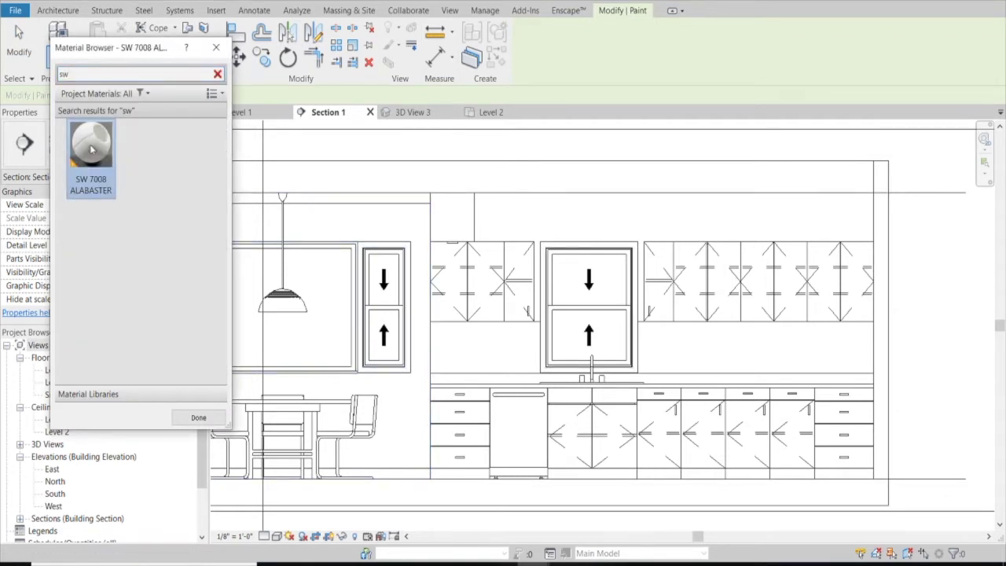
click(487, 227)
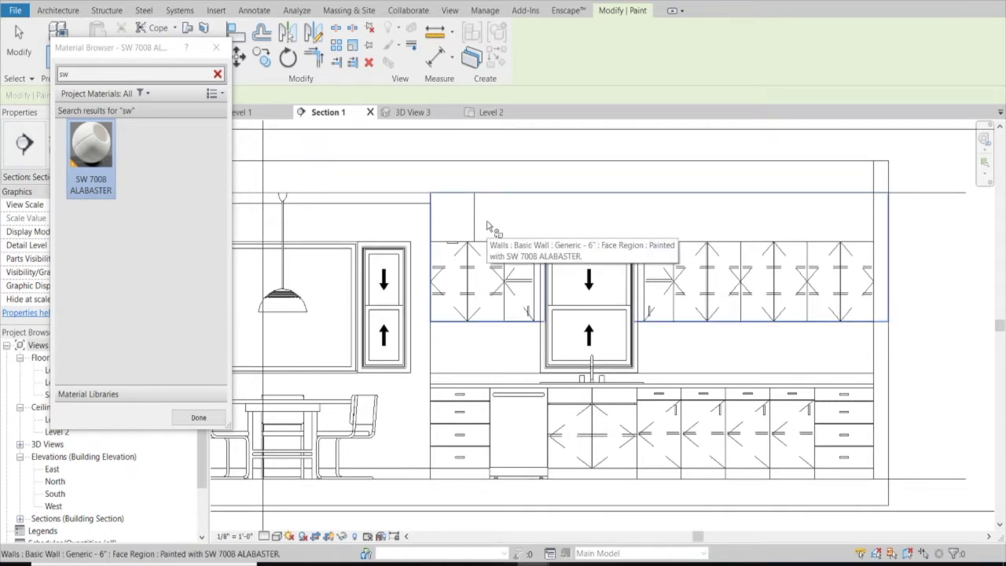
click(201, 418)
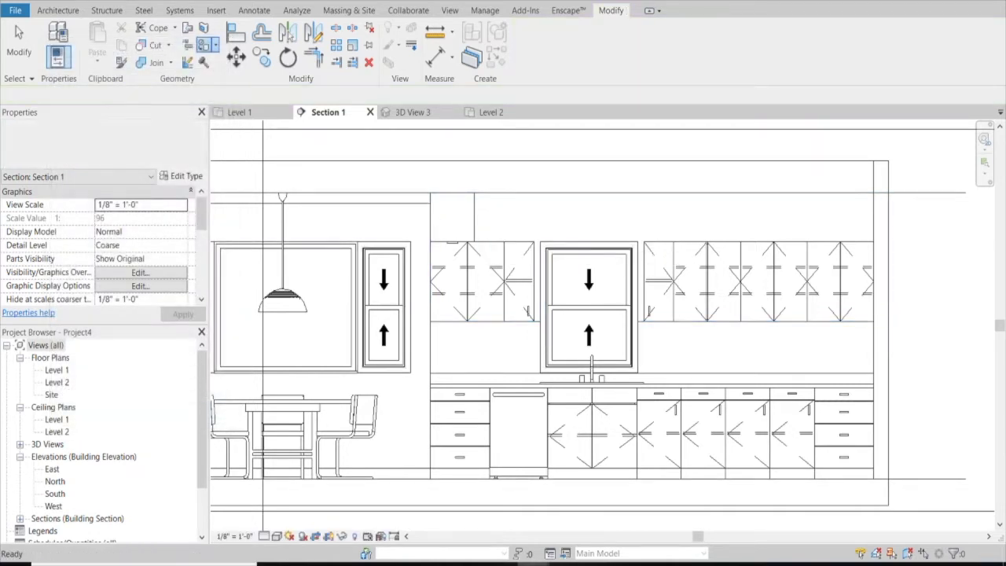
key(Escape)
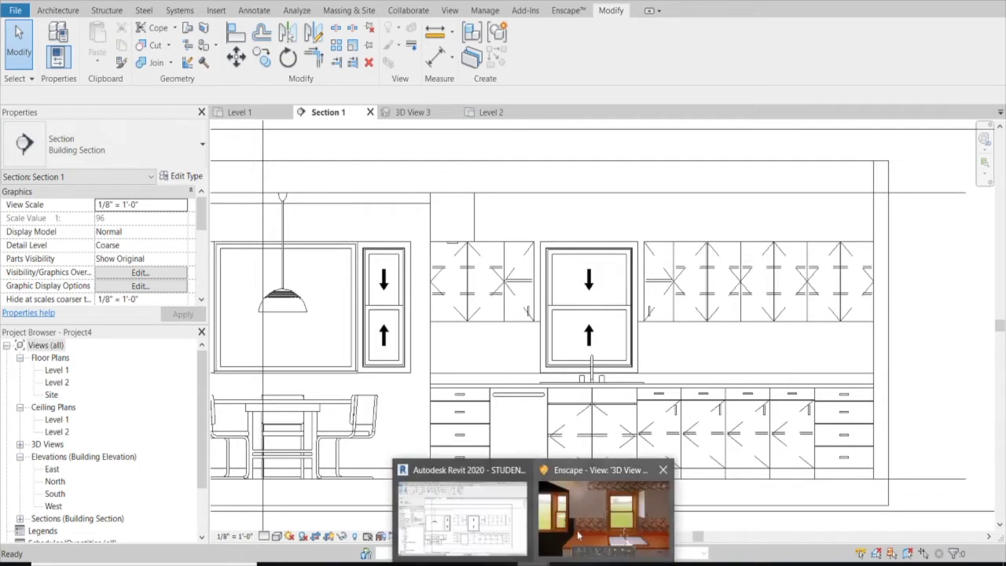
click(579, 536)
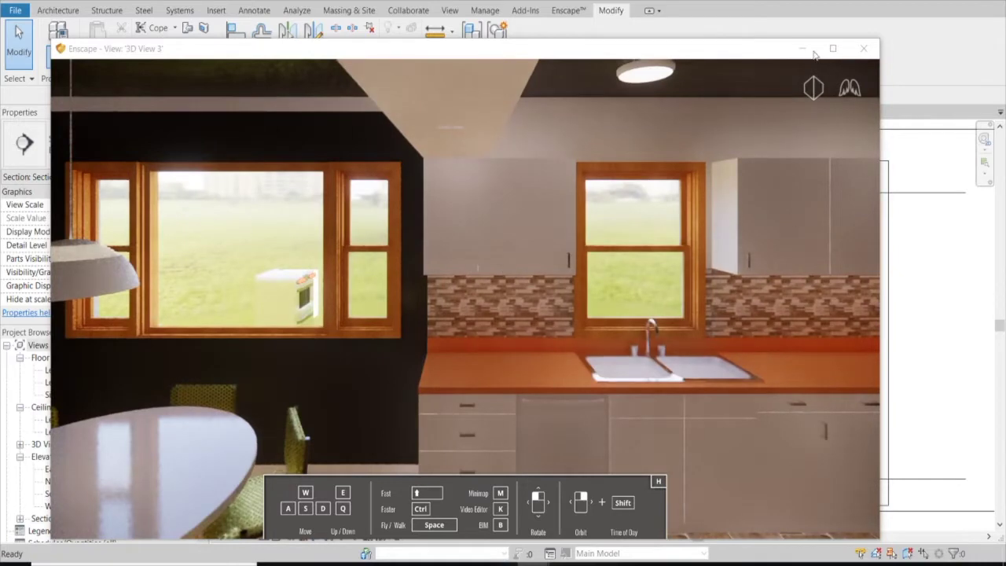
click(810, 50)
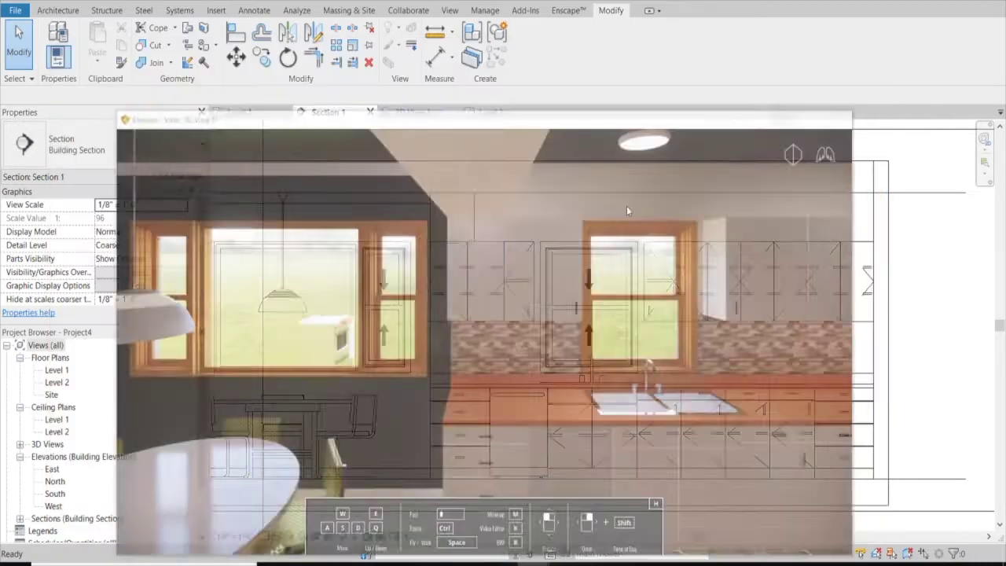
click(418, 205)
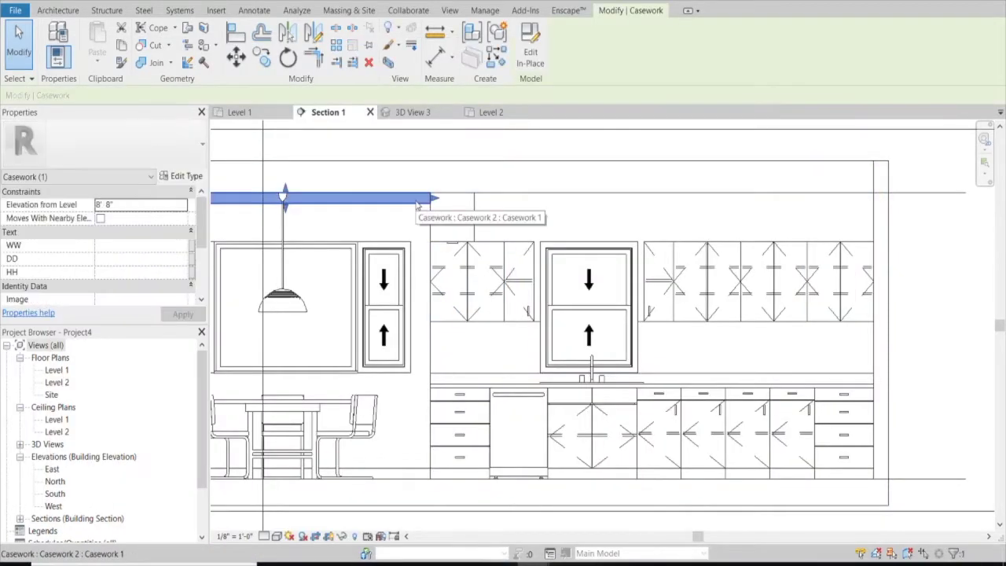
key(ctrl+Tab)
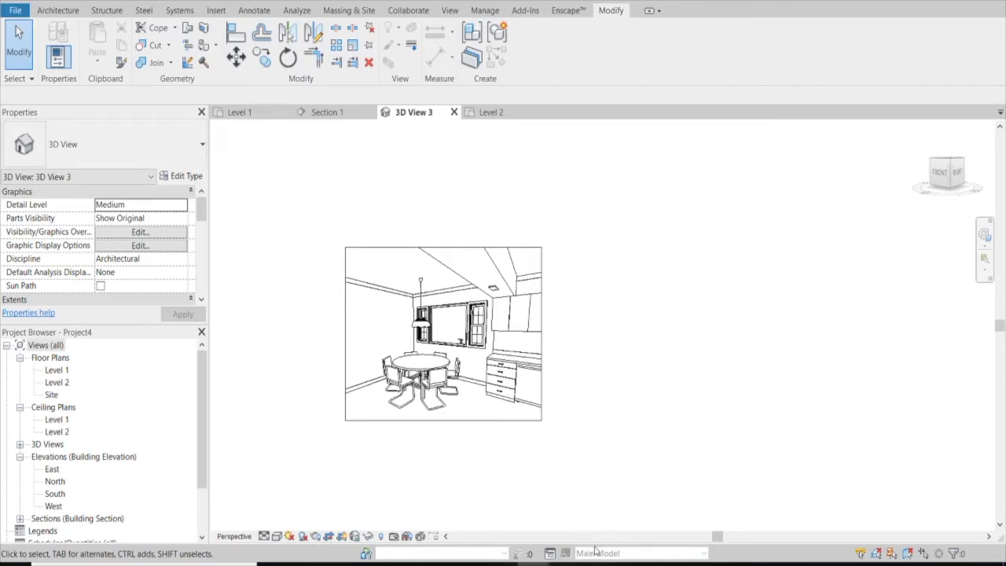
click(604, 508)
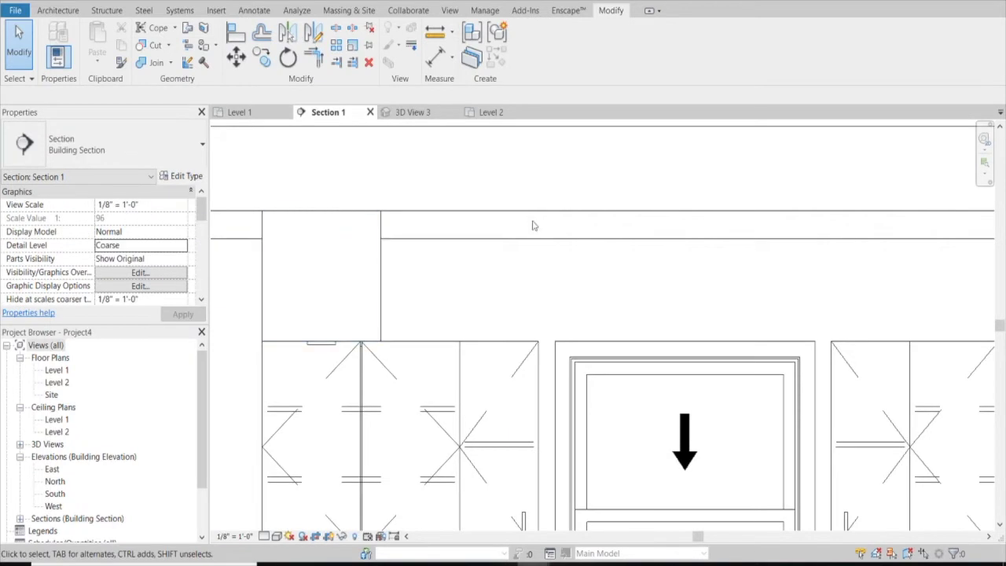
scroll(366, 282, down, 4)
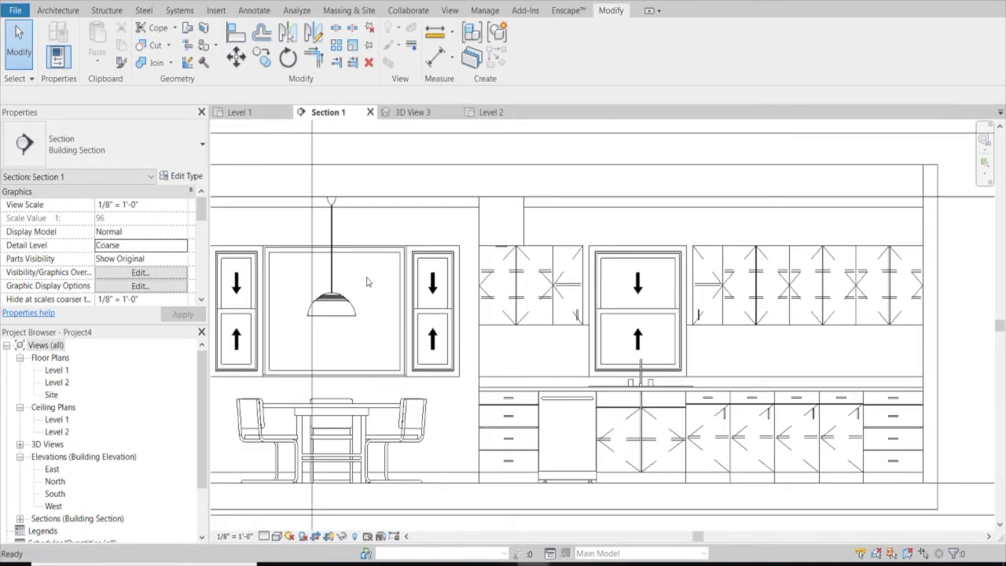
key(p)
key(t)
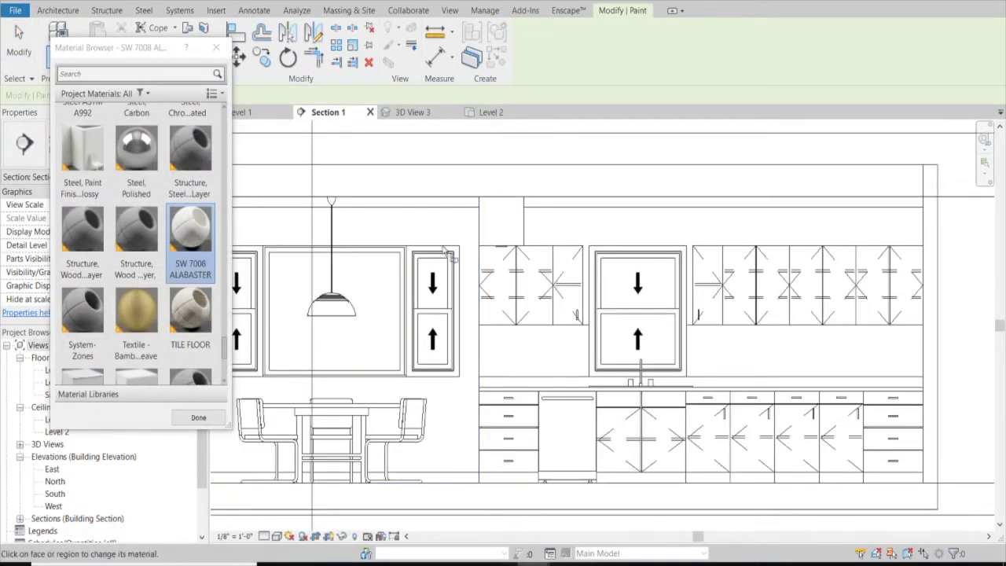
Paint the wall above the right window with SW 7008 ALABASTER.
click(447, 236)
scroll(445, 235, down, 2)
scroll(445, 234, down, 2)
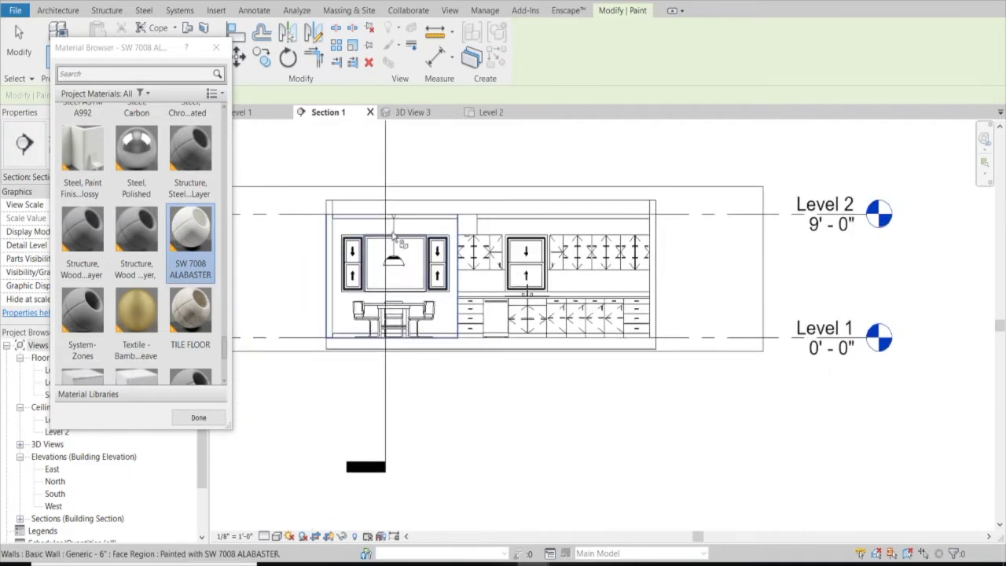
scroll(393, 236, up, 2)
Switch to the 3D kitchen view and exit the Paint tool.
click(413, 112)
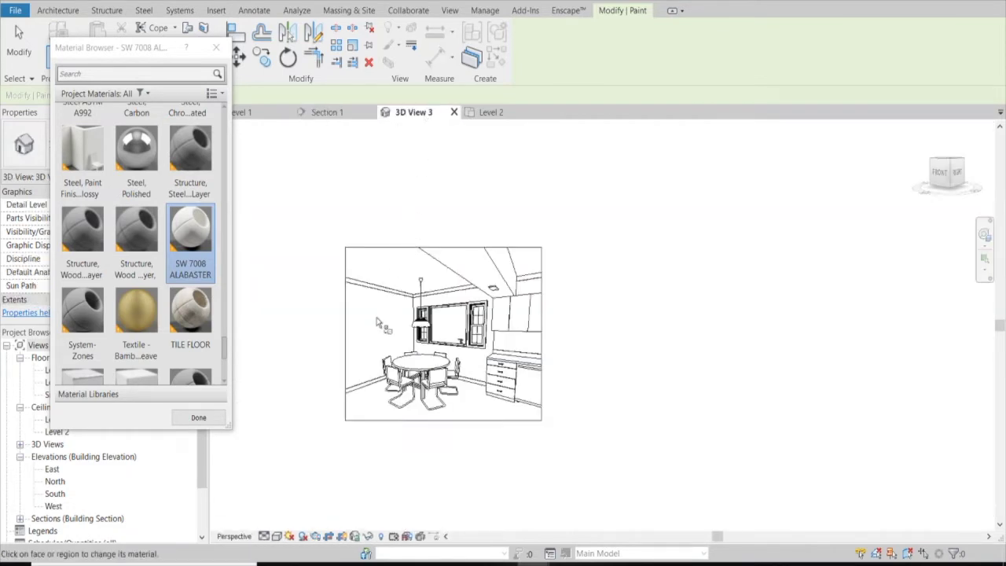
scroll(378, 322, up, 3)
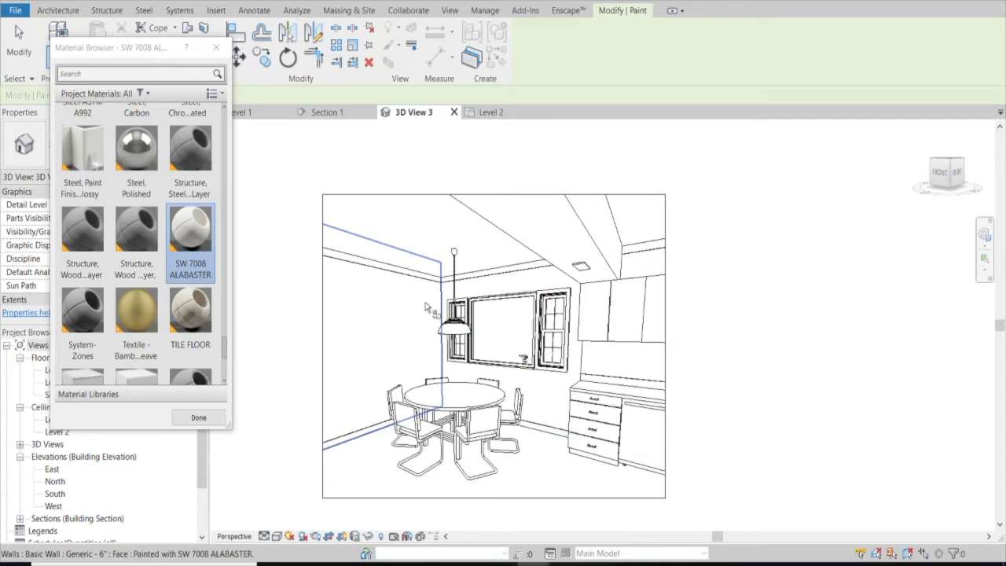
click(198, 419)
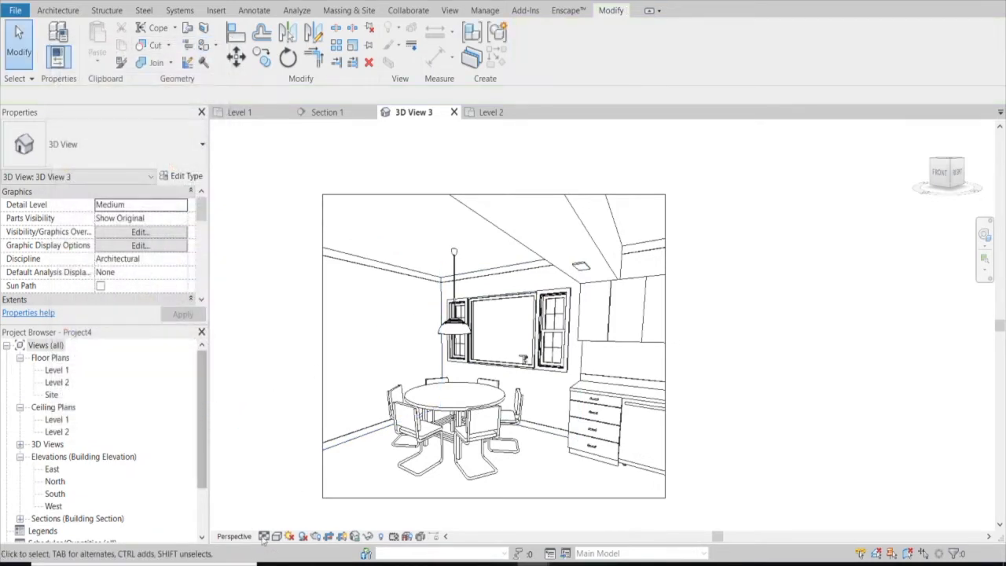
key(Escape)
Create a new material and rename it SW 6141 SOFTER TAN.
click(57, 39)
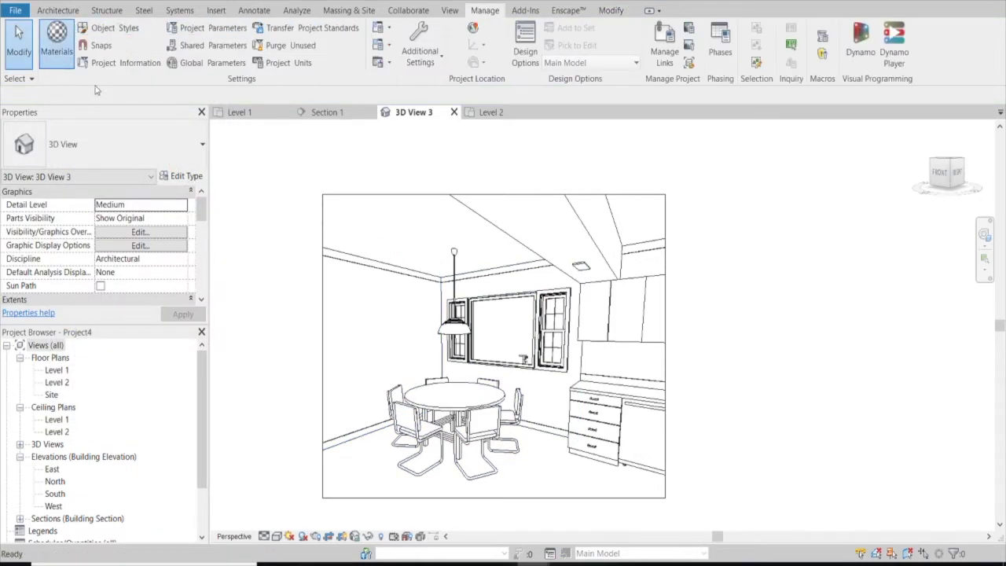
click(251, 400)
click(269, 418)
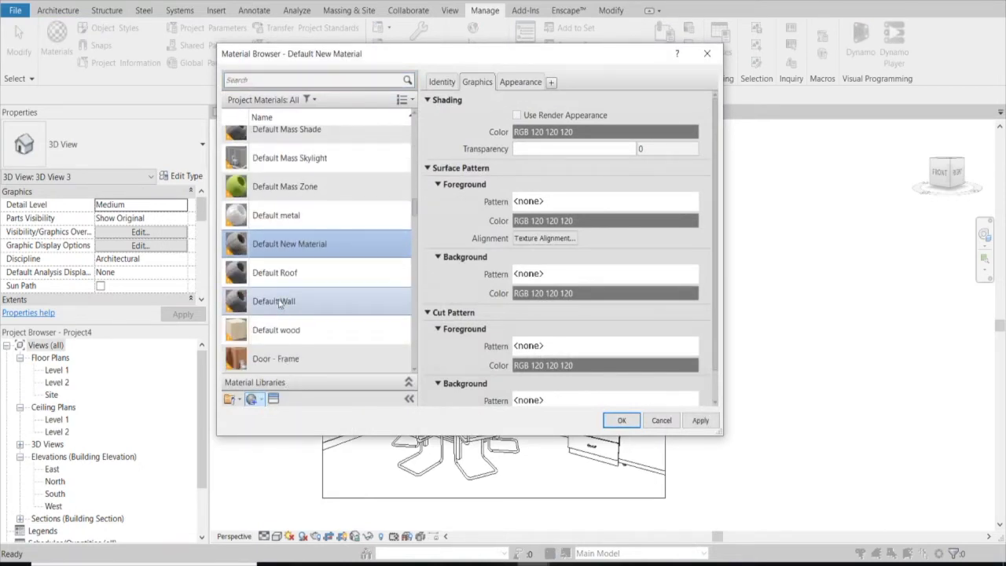
right_click(306, 238)
click(336, 270)
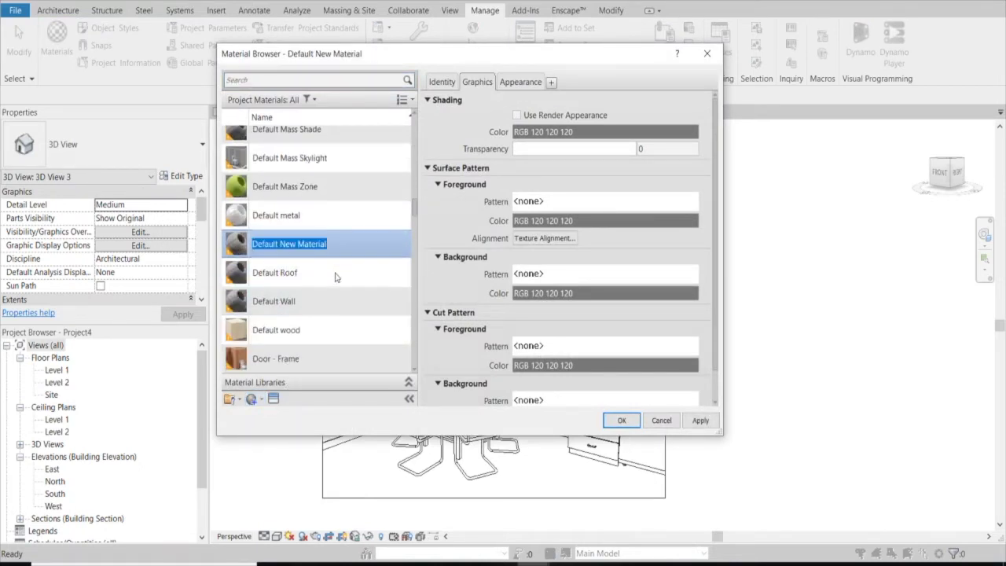
text(SW 6141 SOFTER TAN)
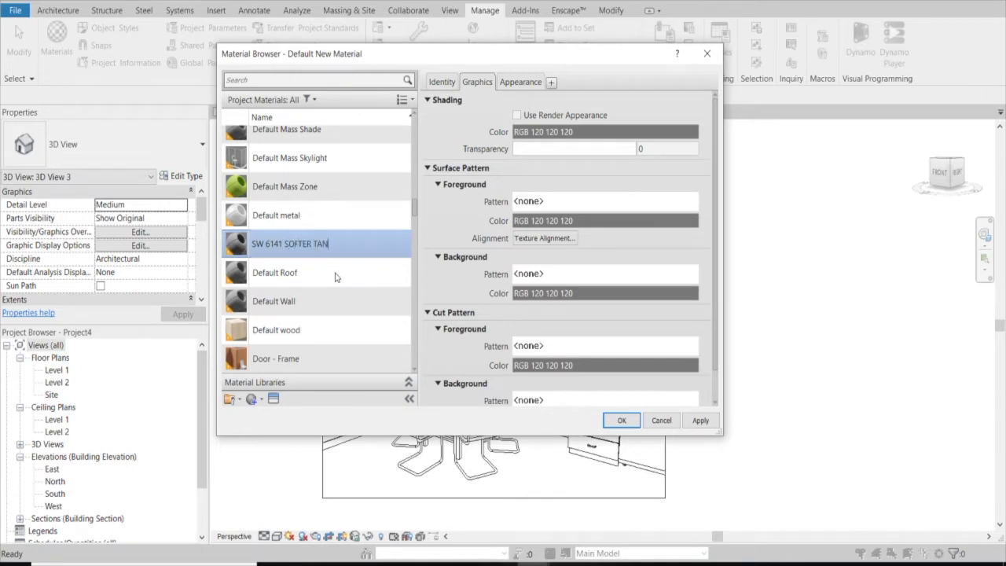
Set the material's appearance colour to RGB 218 202 178 and save it.
click(507, 83)
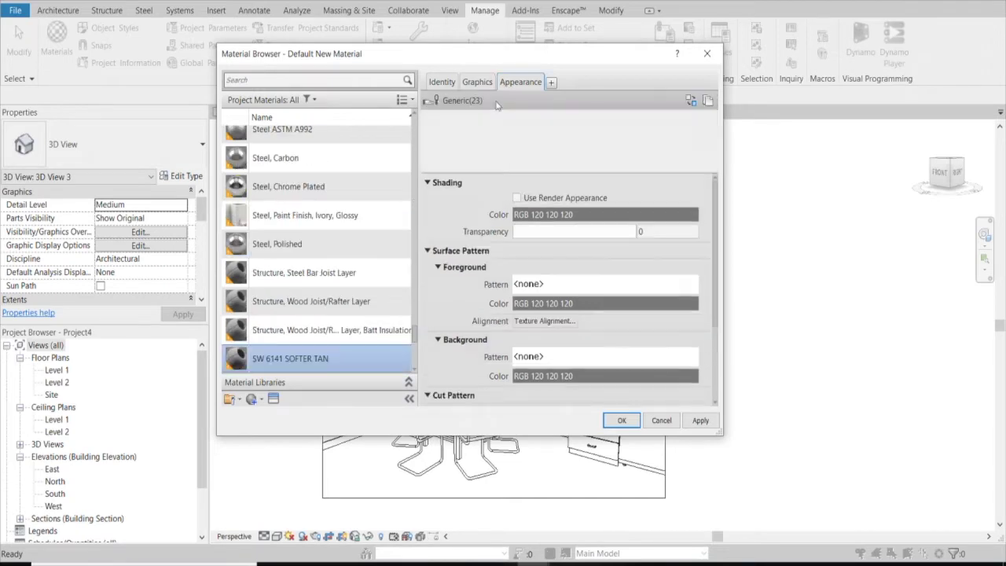
click(593, 217)
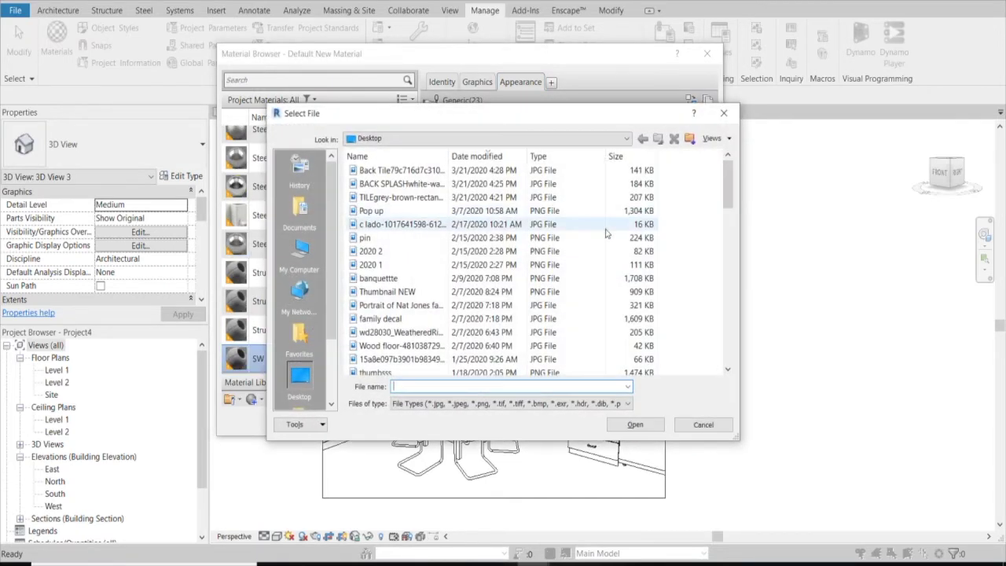
key(Escape)
click(684, 218)
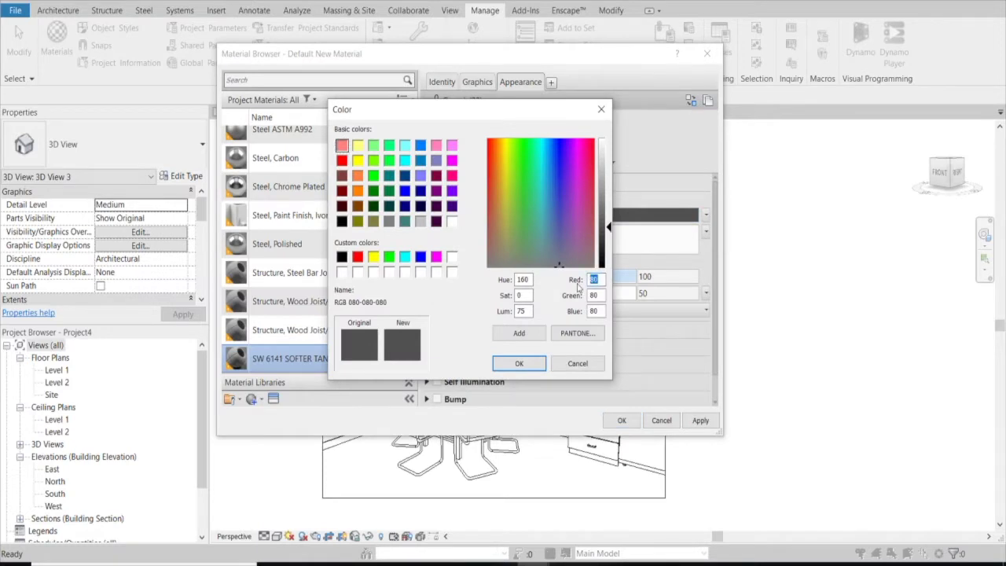
text(1)
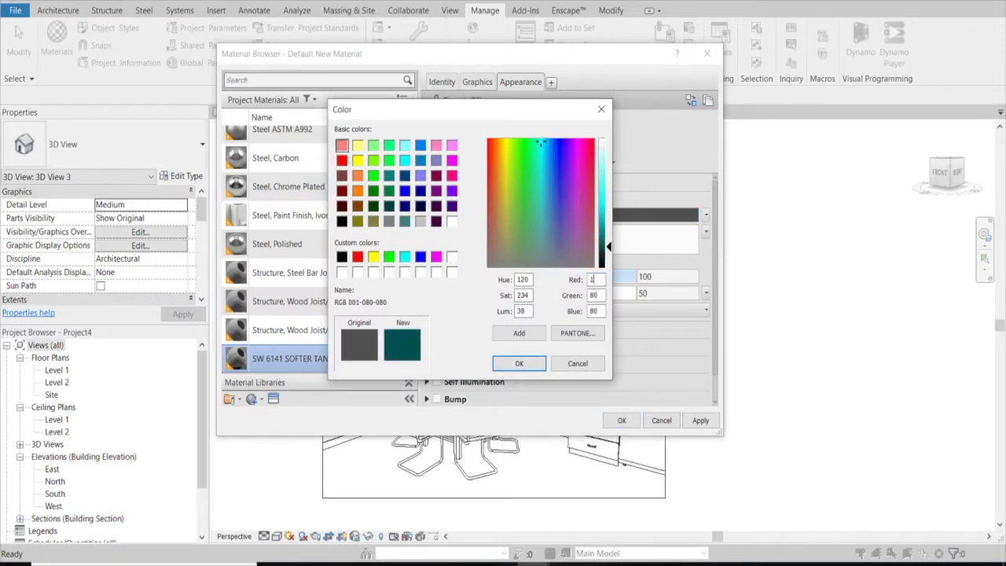
text(218)
key(Tab)
text(20)
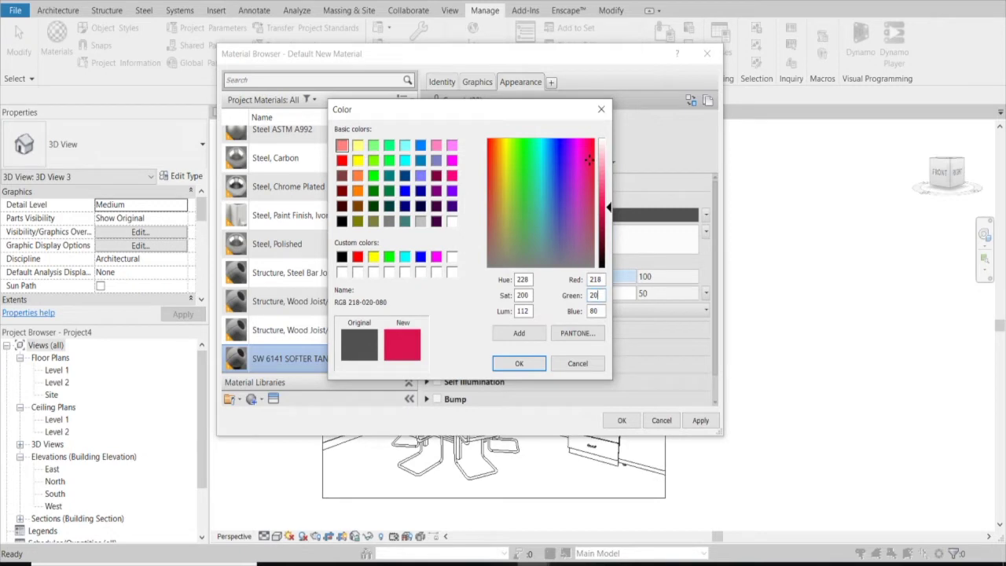
text(2)
key(Tab)
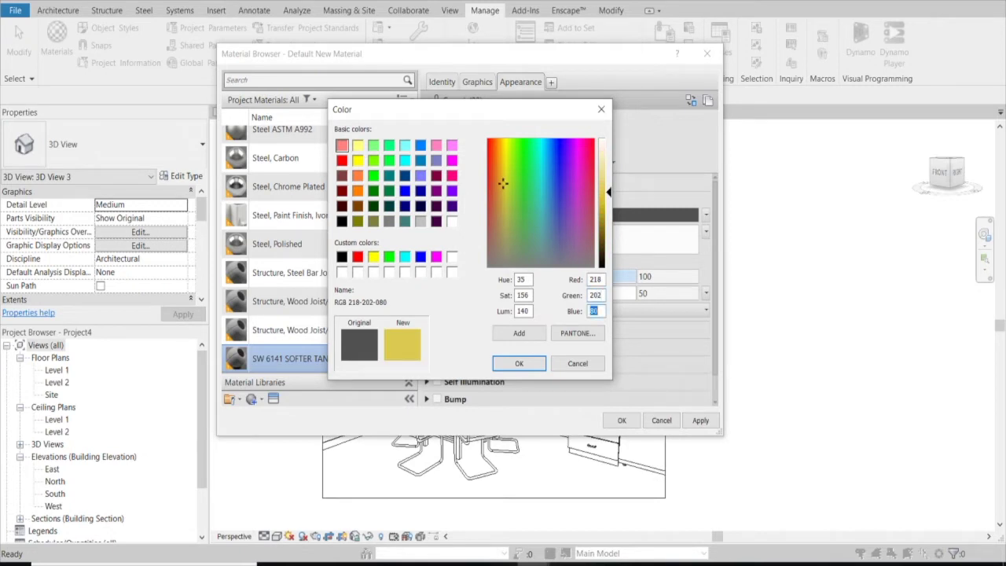
text(178)
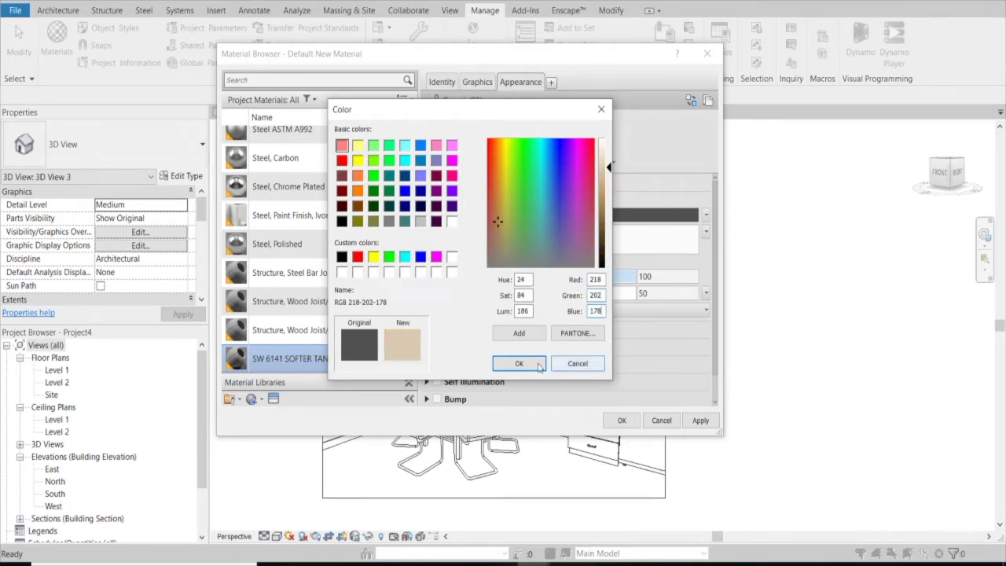
click(519, 363)
click(622, 422)
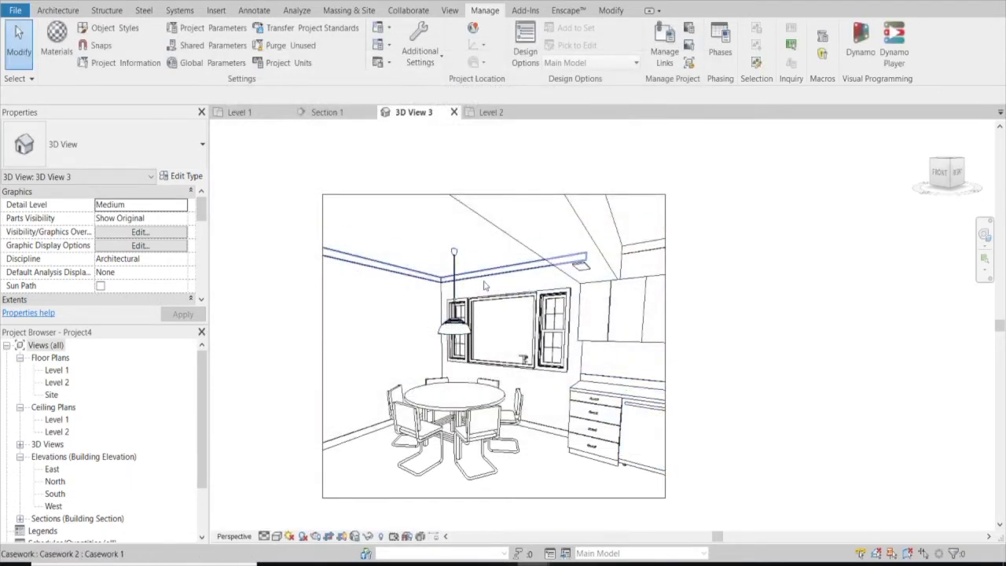
Edit the crown molding trim in place and select its extrusion.
click(493, 279)
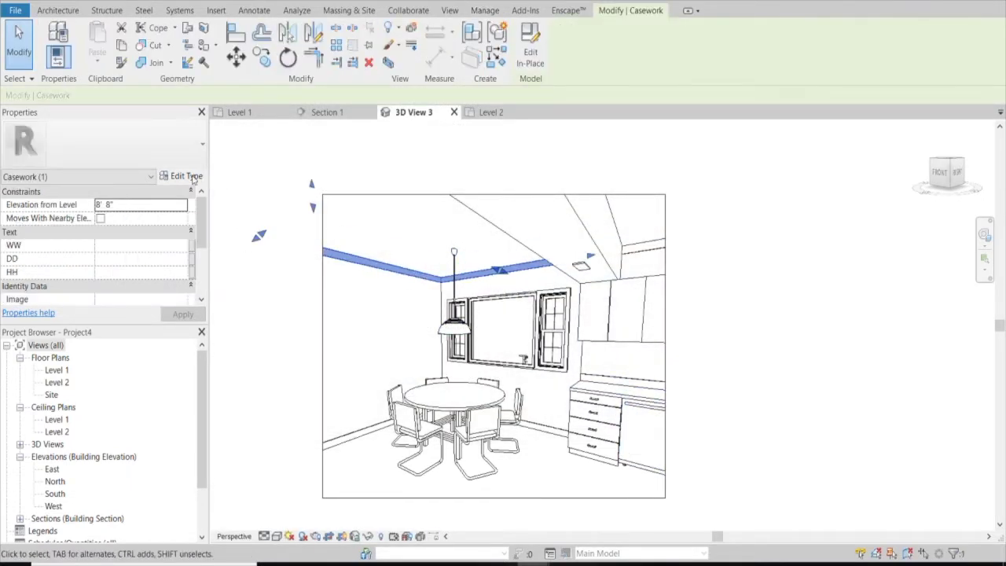
click(189, 176)
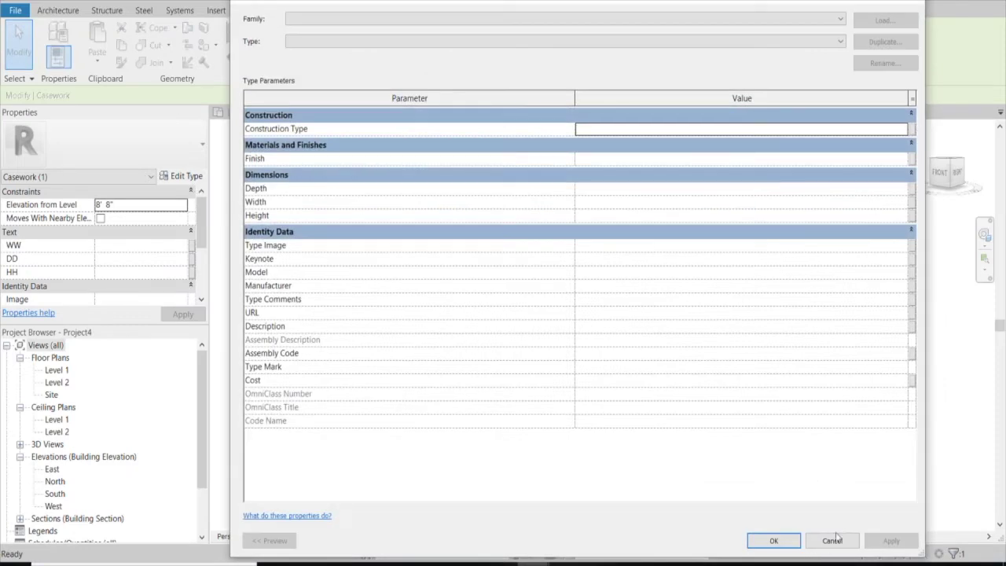
click(832, 540)
click(531, 43)
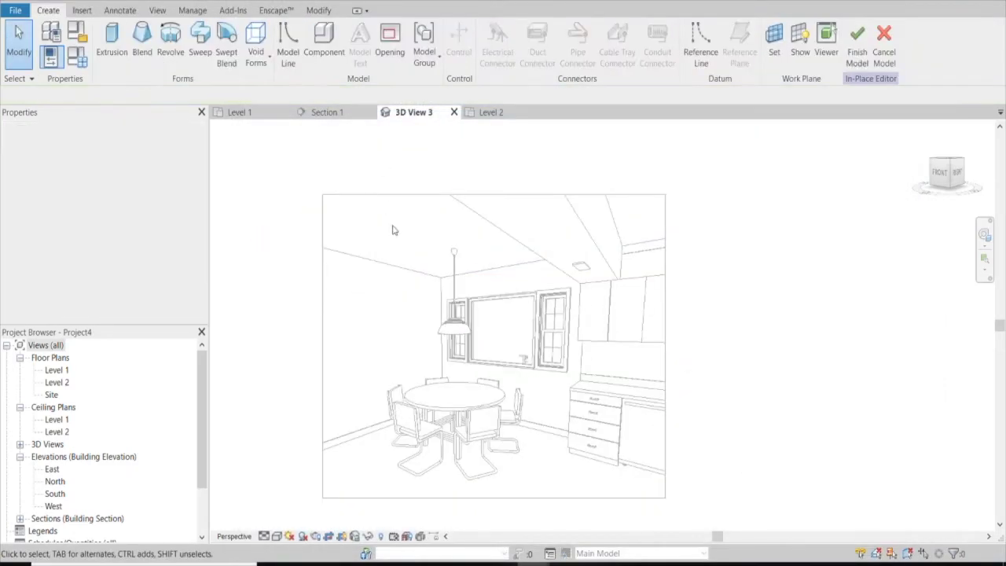
click(367, 431)
Set the trim extrusion's material to SW 6141 SOFTER TAN and finish the in-place model.
click(178, 300)
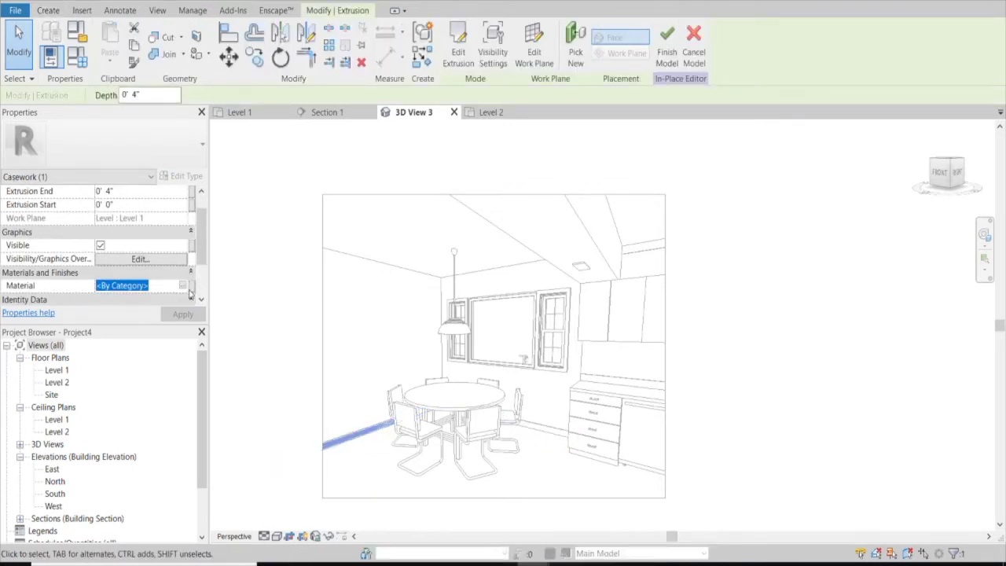
click(183, 285)
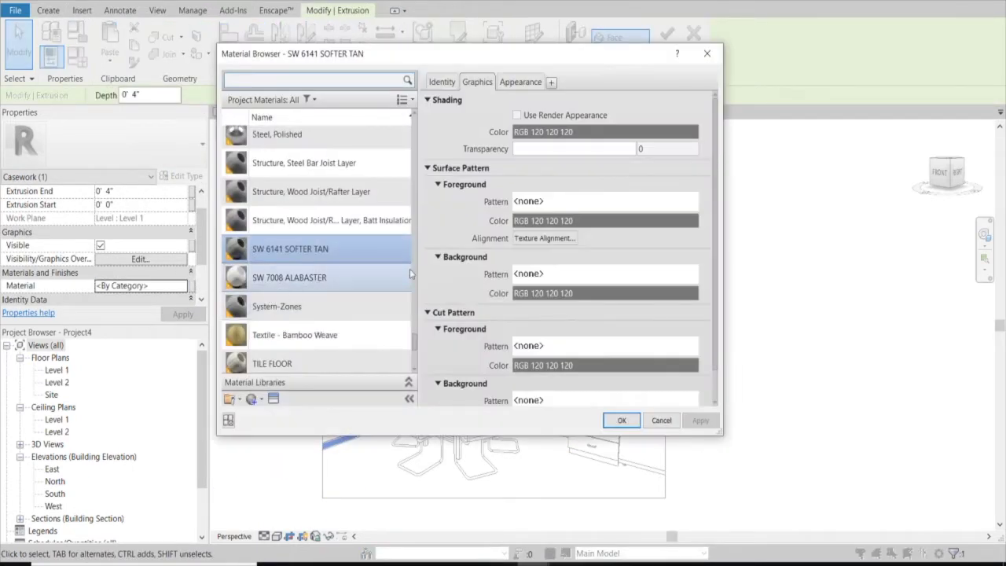
click(524, 82)
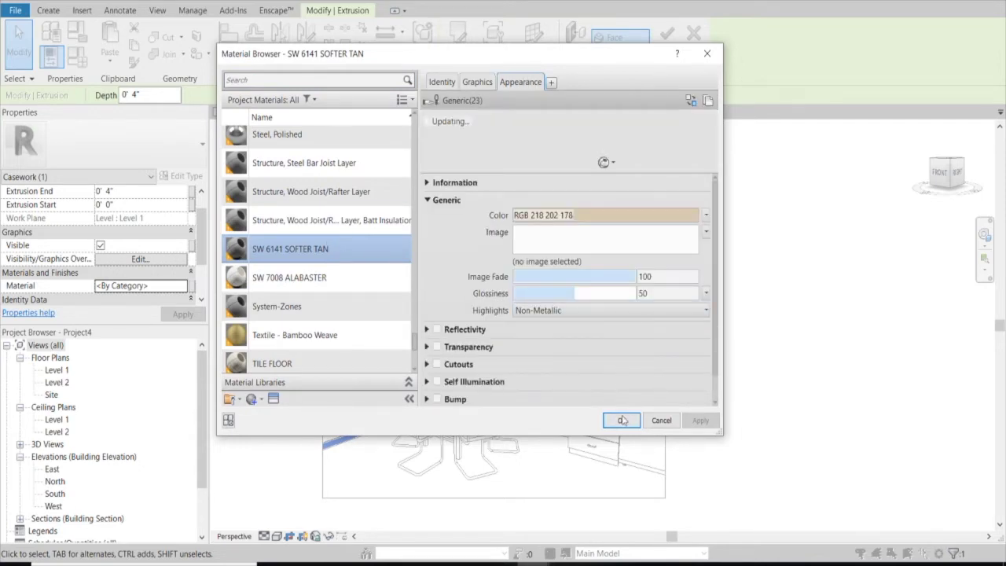
click(622, 421)
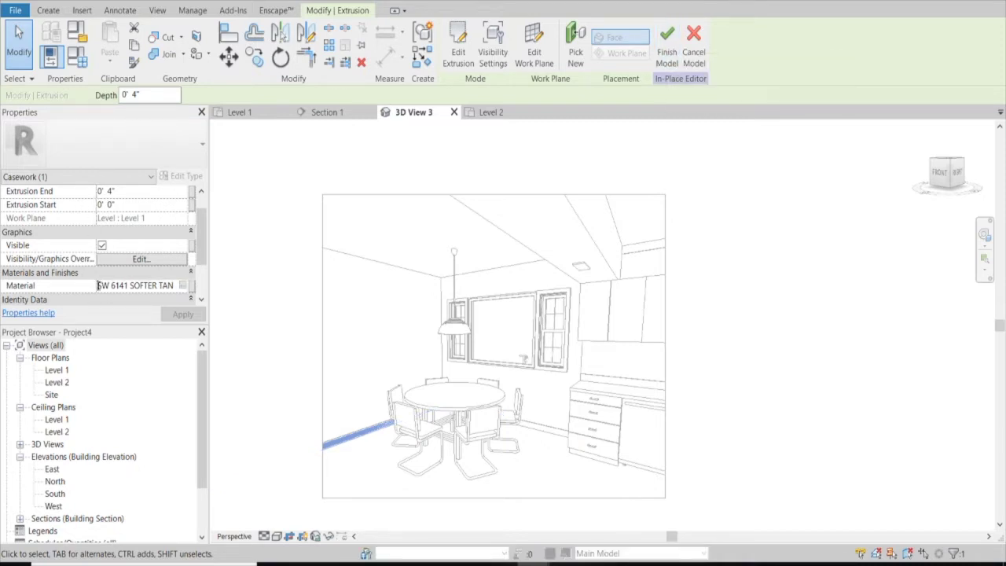
click(100, 287)
drag(99, 286, 178, 285)
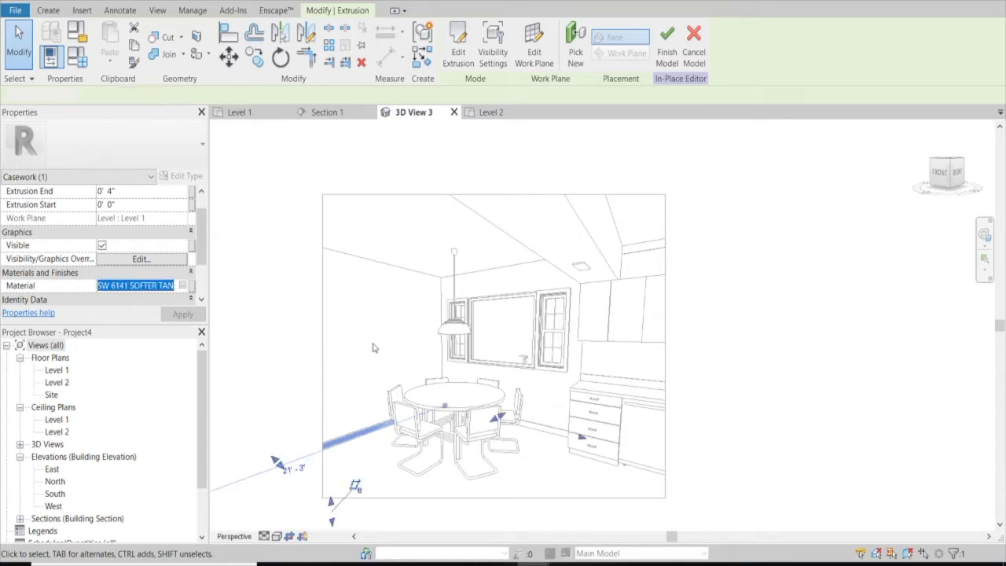
click(271, 458)
click(454, 43)
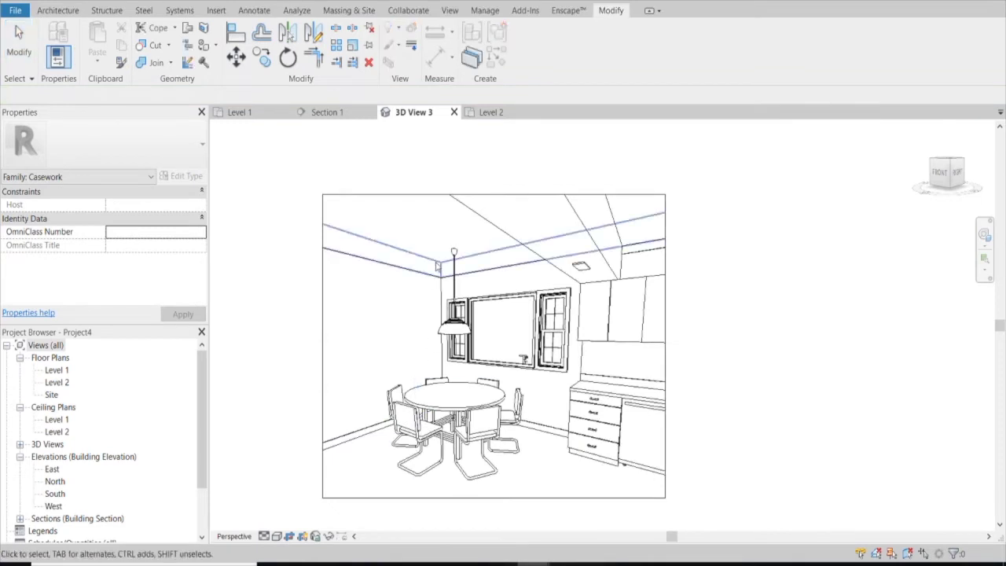
Copy the baseboard trim up near the ceiling in Section 1 to form the soffit.
click(537, 434)
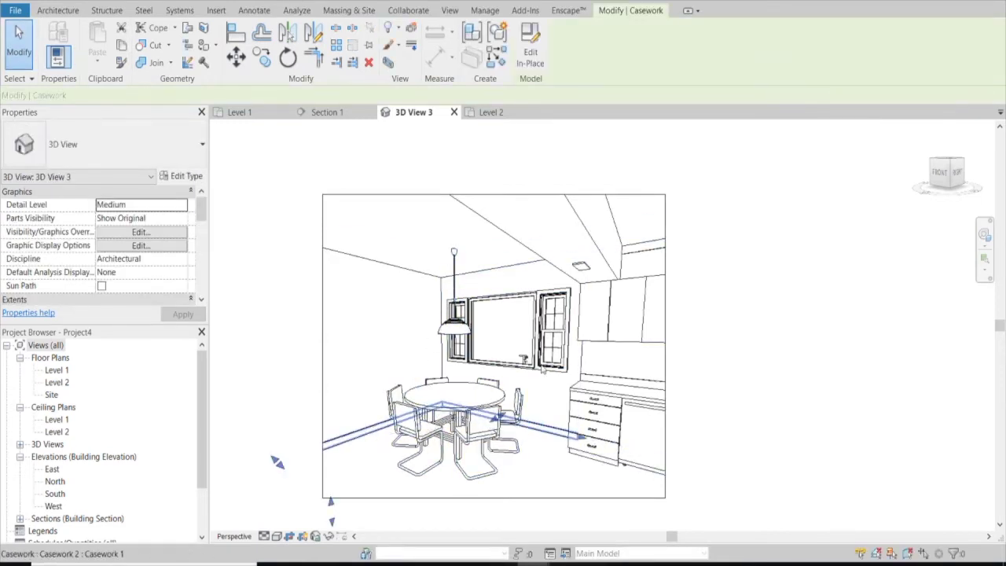
click(342, 114)
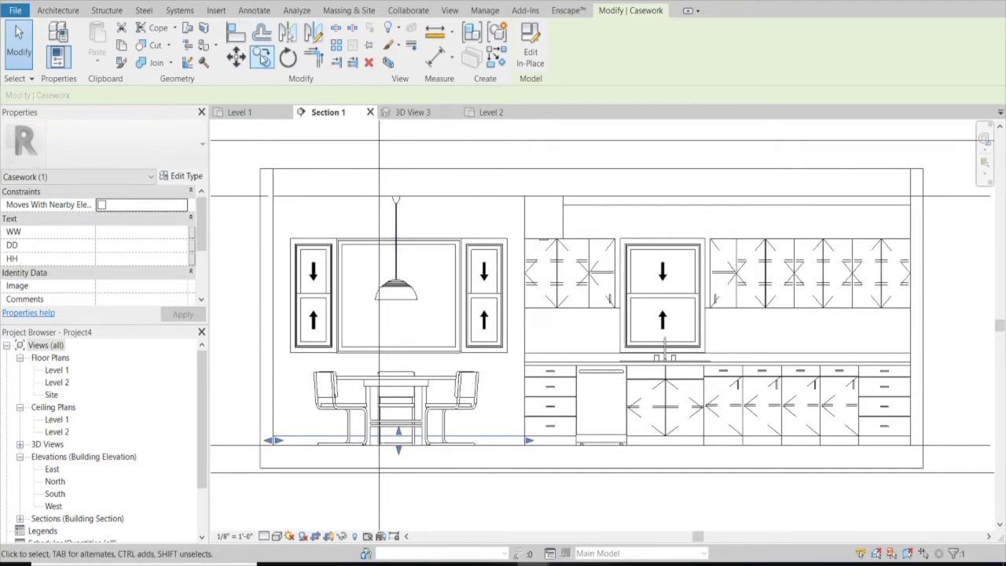
click(263, 57)
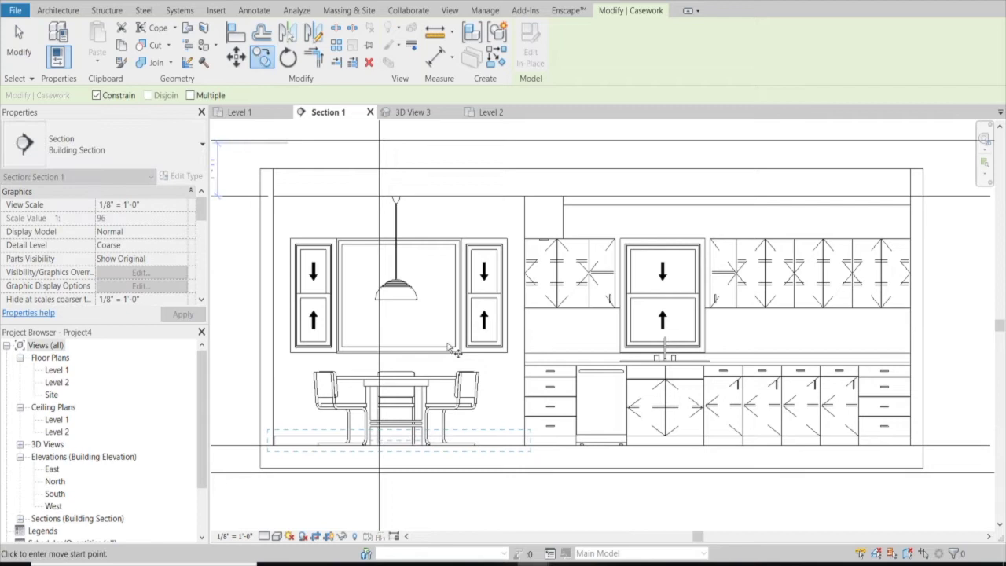
click(96, 96)
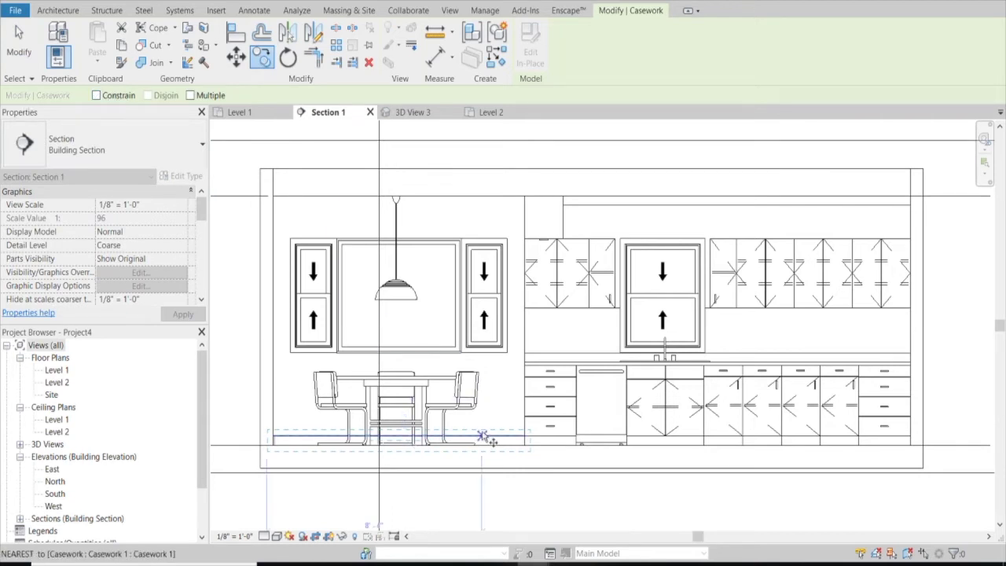
click(453, 435)
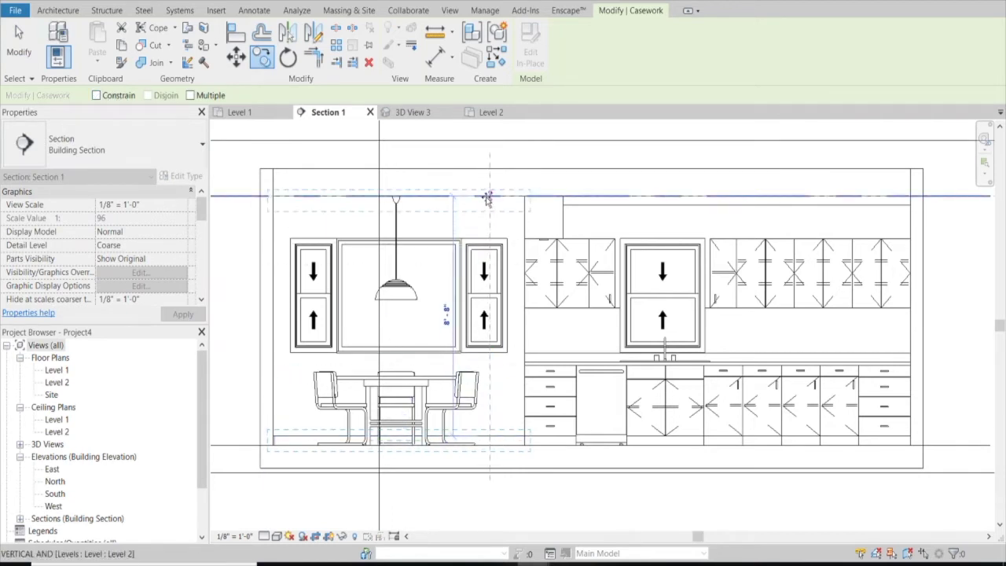
click(398, 200)
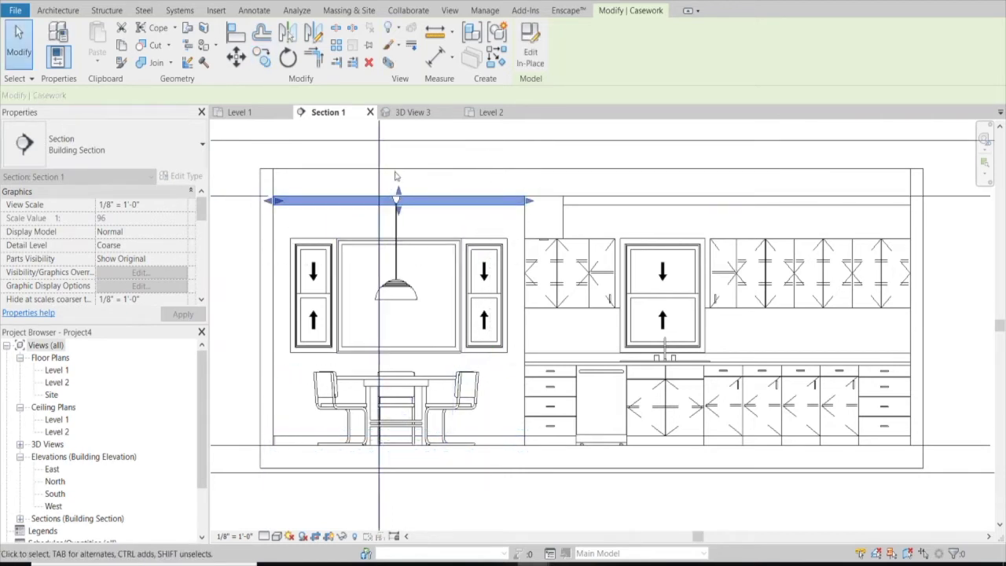
click(465, 162)
Give the copied soffit extrusion the SW 6141 SOFTER TAN material and finish the model.
click(604, 205)
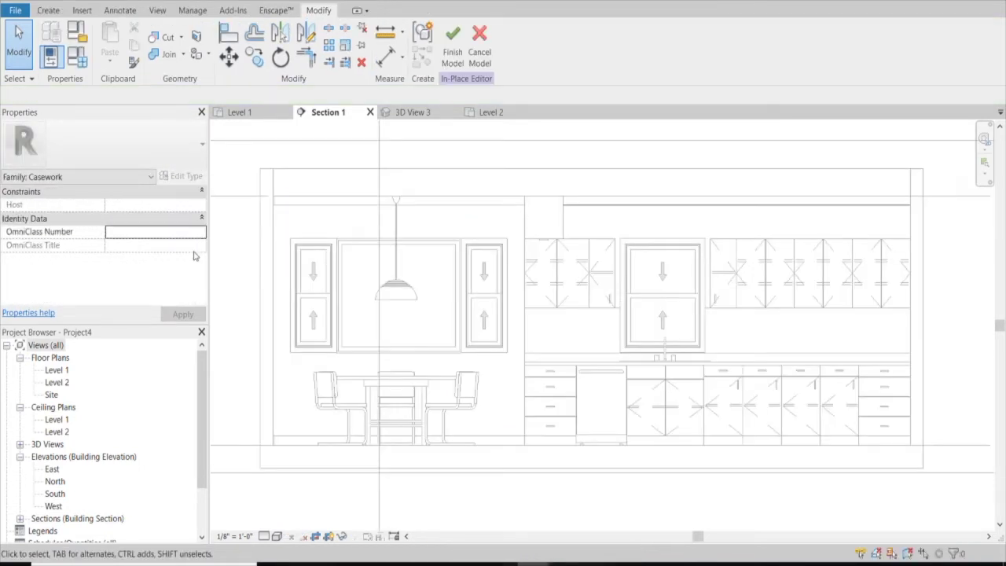
click(622, 206)
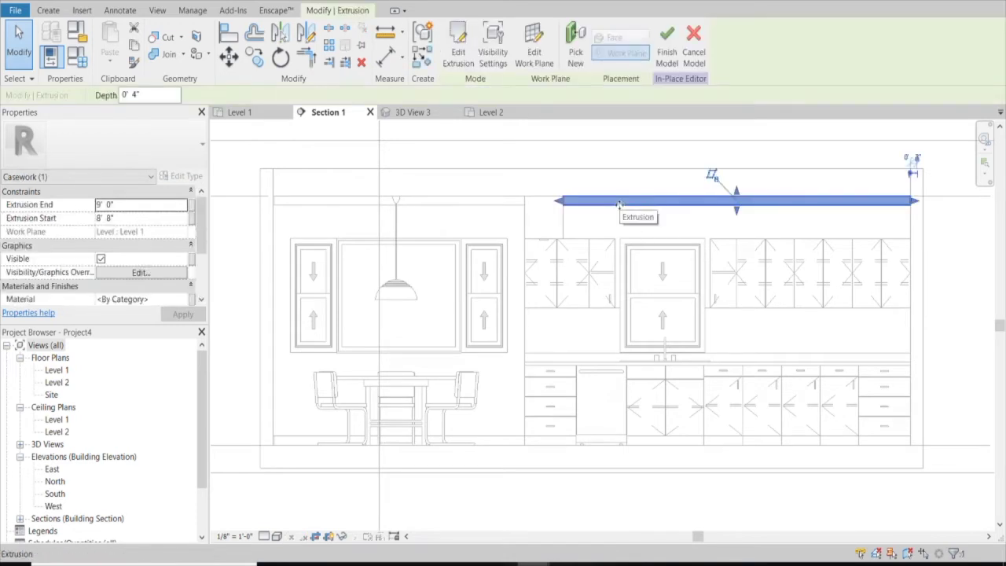
click(164, 303)
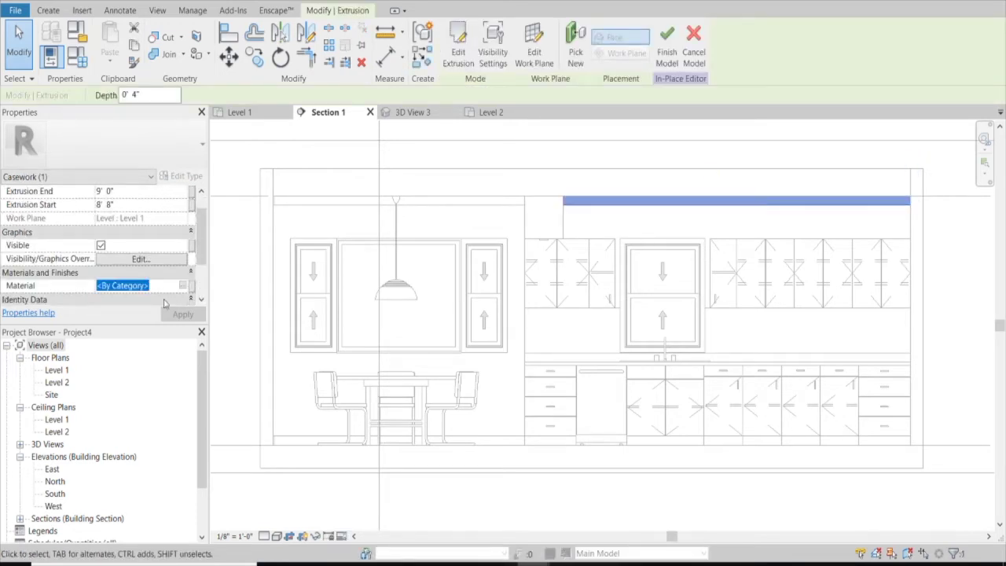
key(ctrl+v)
click(182, 314)
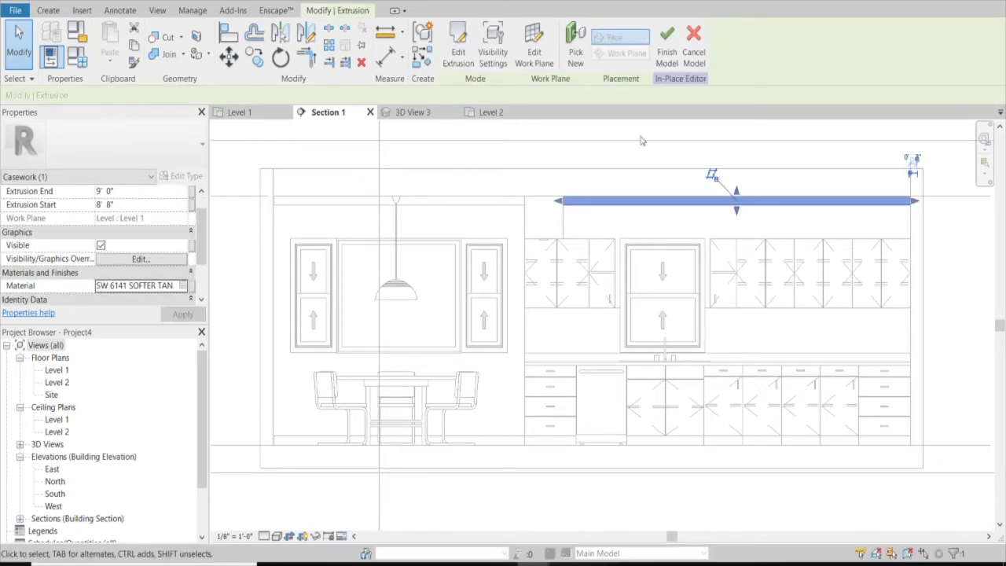
click(667, 39)
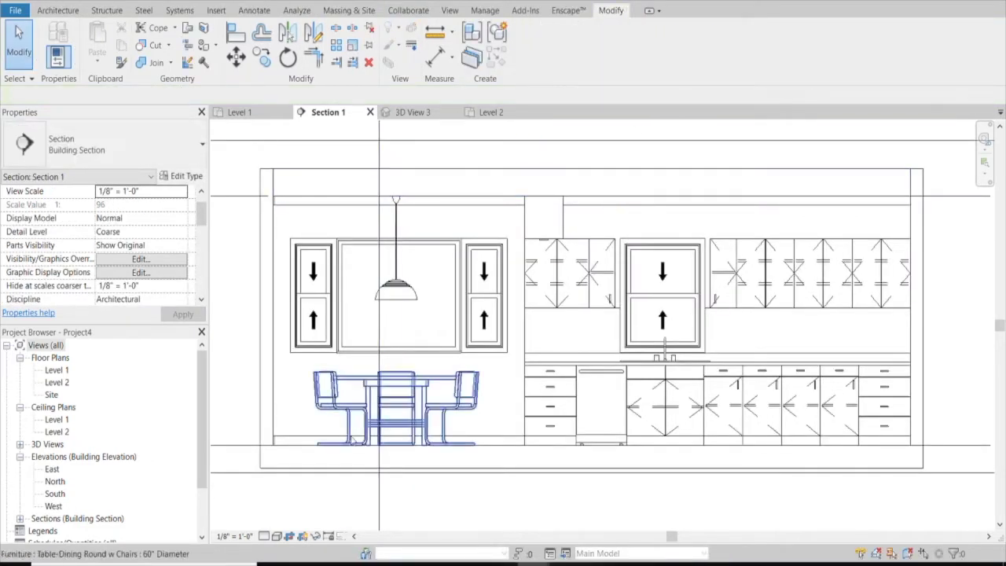
Check the casework base extrusion in place and finish its in-place model.
click(311, 437)
click(531, 43)
click(346, 438)
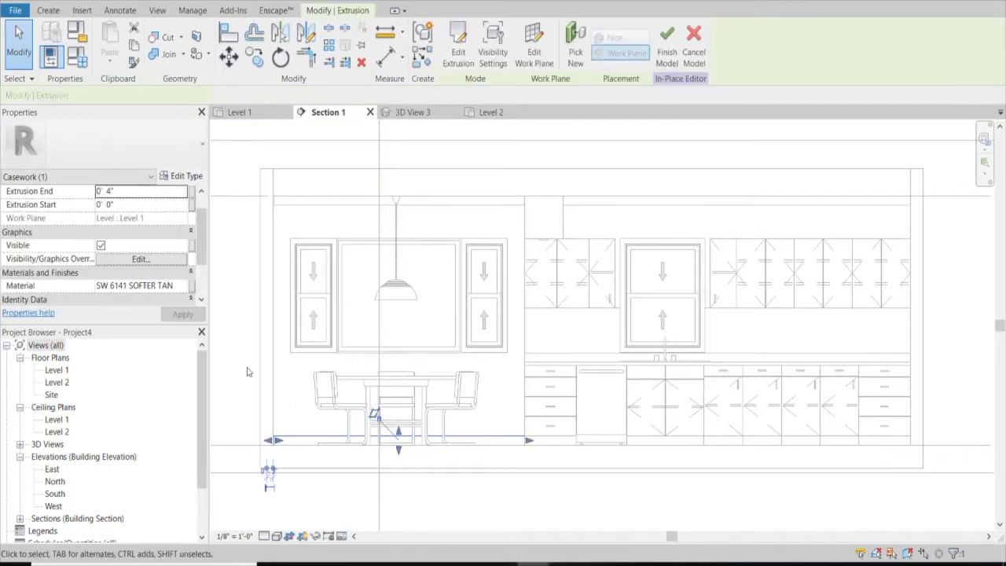
click(667, 43)
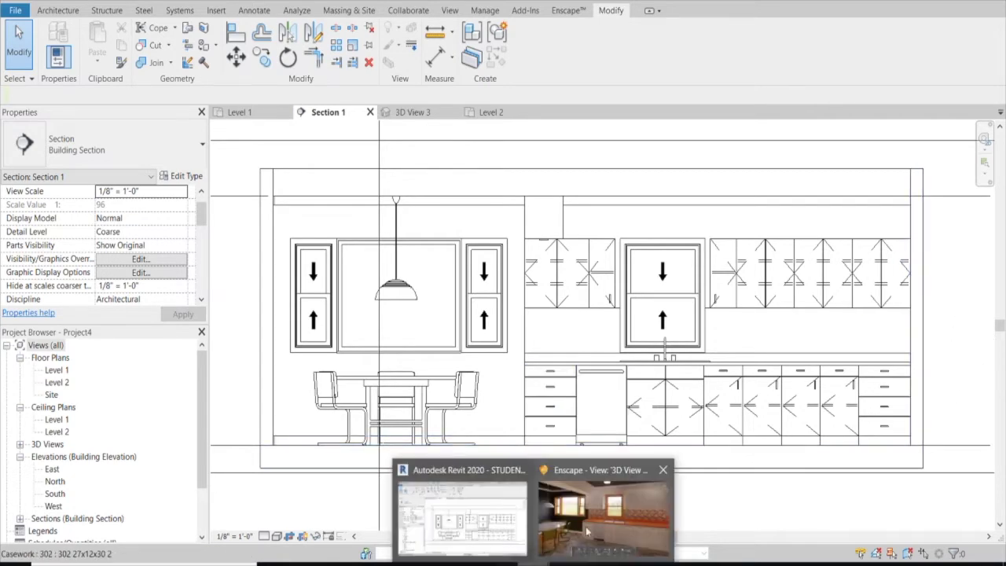
mouse_move(907, 555)
click(601, 503)
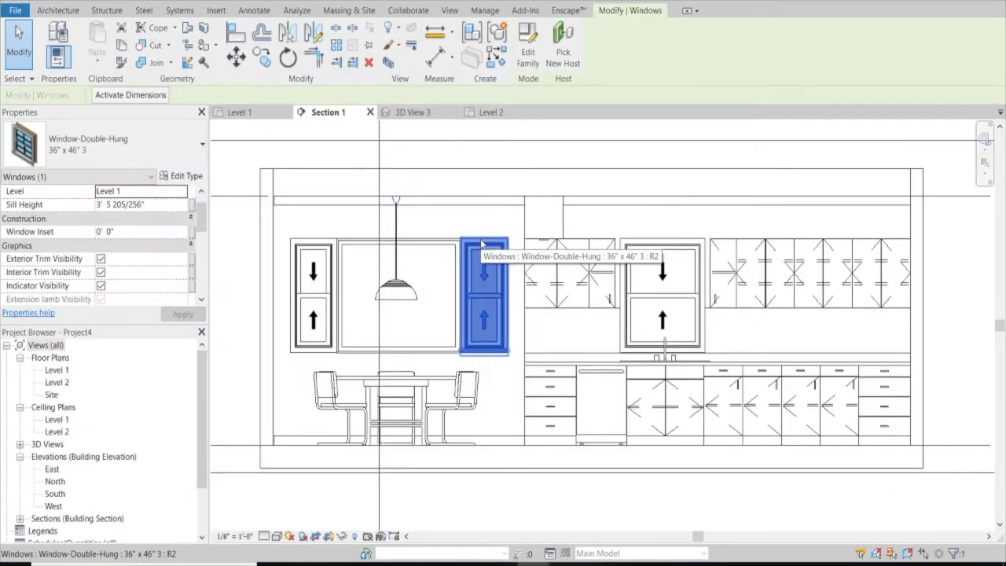
Set the double-hung window's interior frame and trim materials to SW 6141 SOFTER TAN.
click(176, 177)
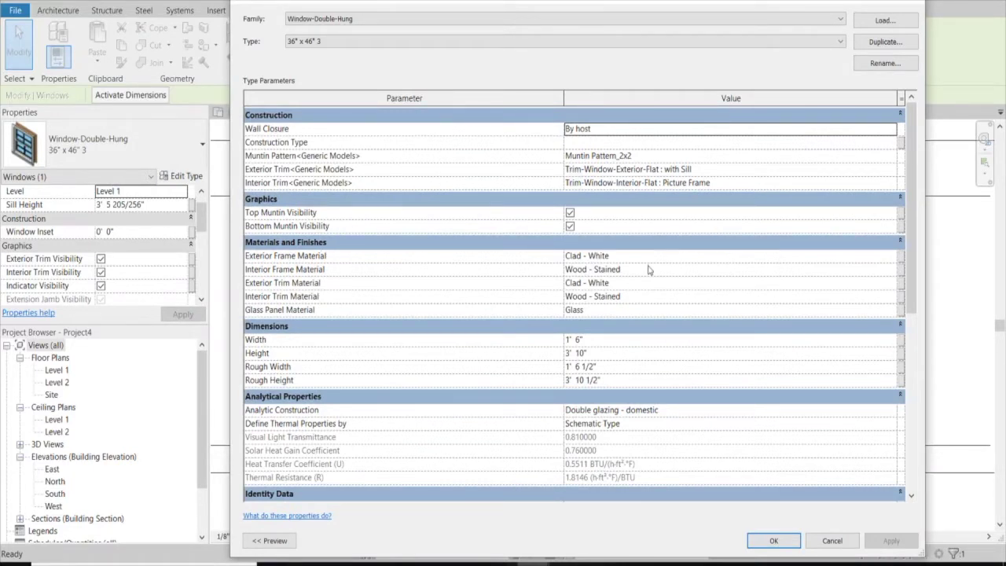
click(623, 272)
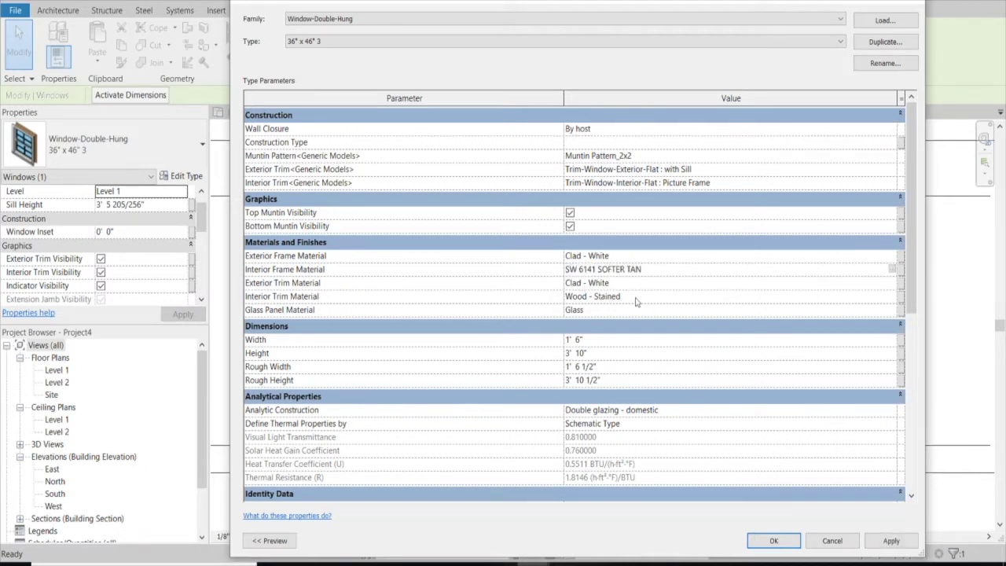
click(638, 297)
key(ctrl+v)
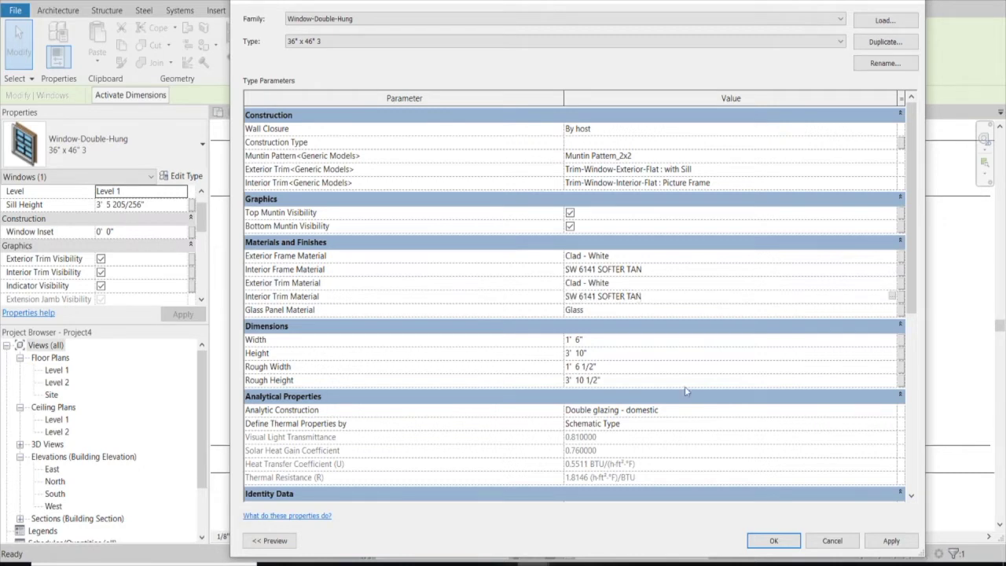
click(890, 541)
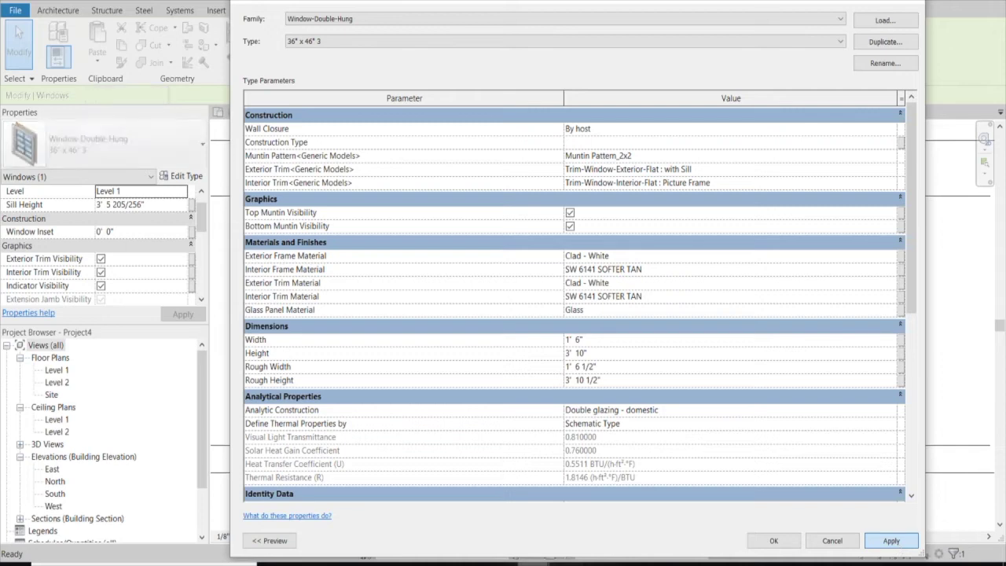
click(774, 541)
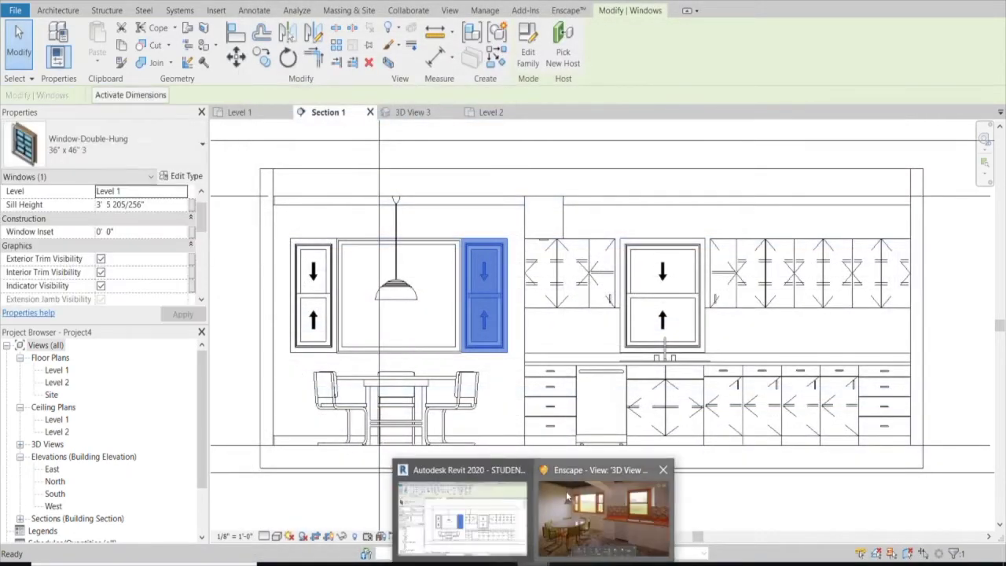
click(556, 526)
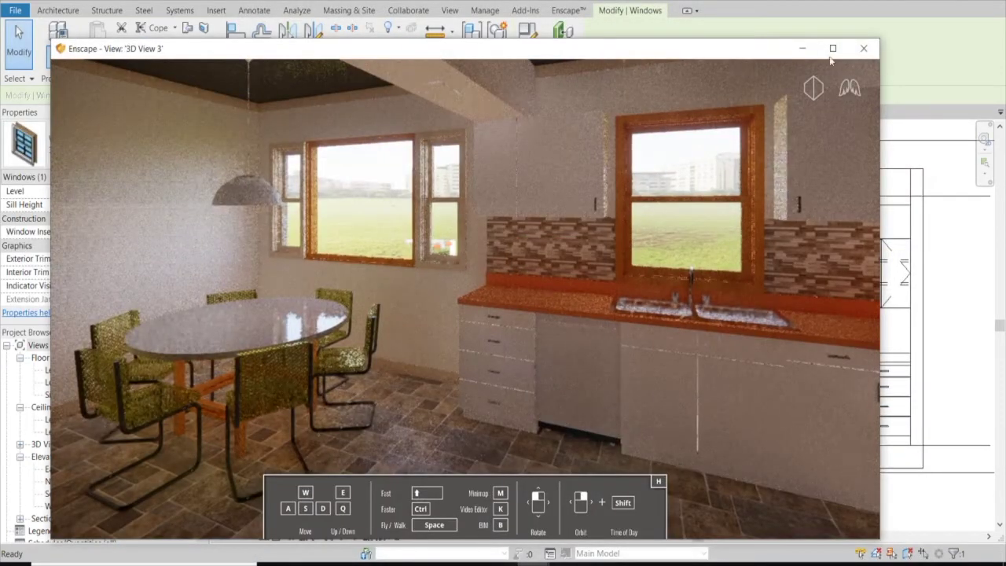
click(803, 49)
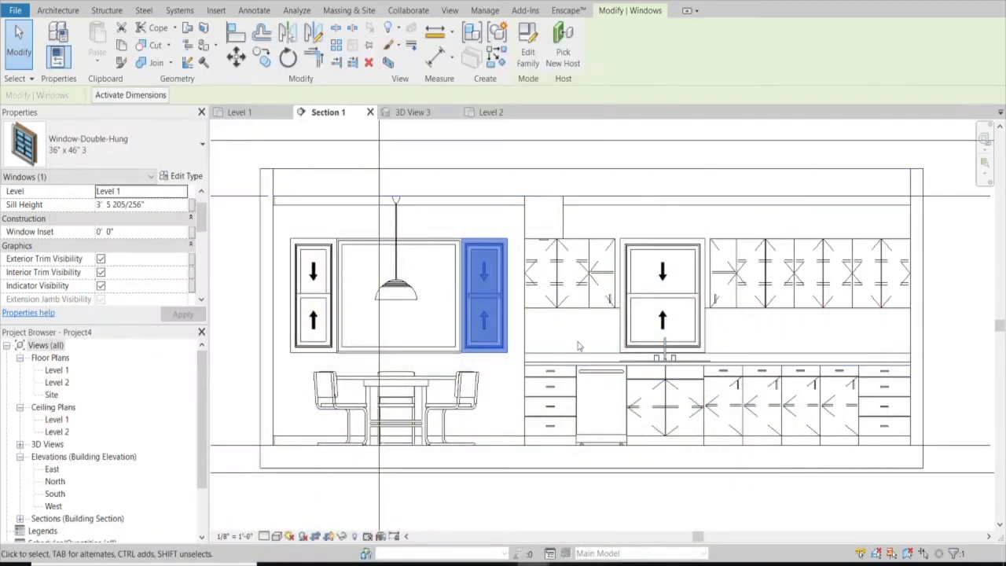
Set the large fixed window's sash material to SW 6141 SOFTER TAN.
click(444, 342)
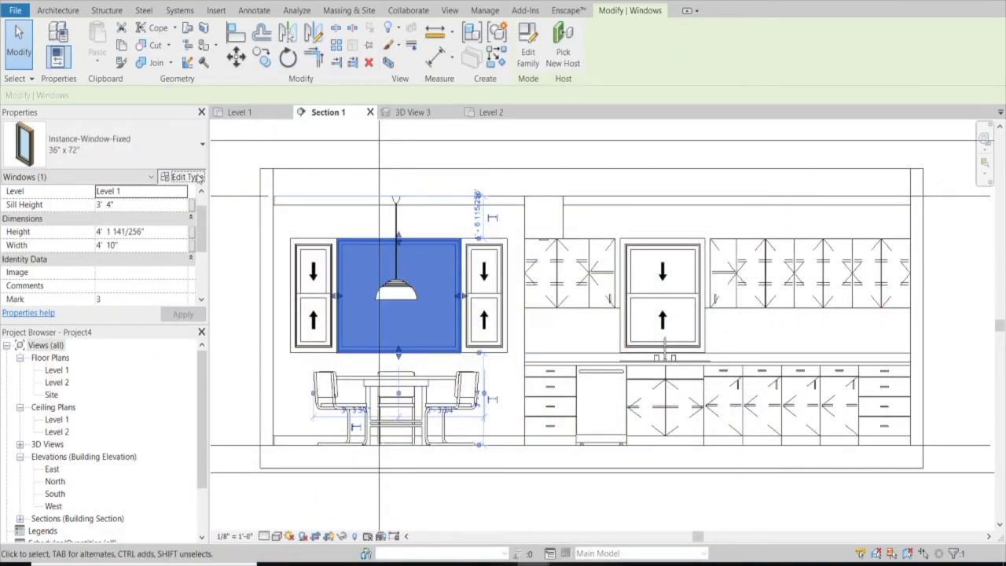
click(181, 175)
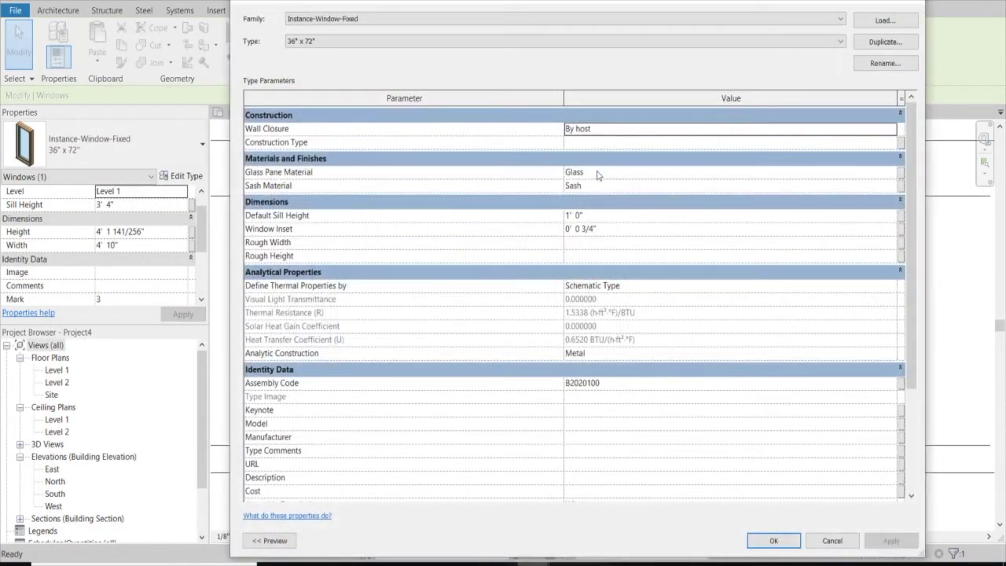
click(592, 187)
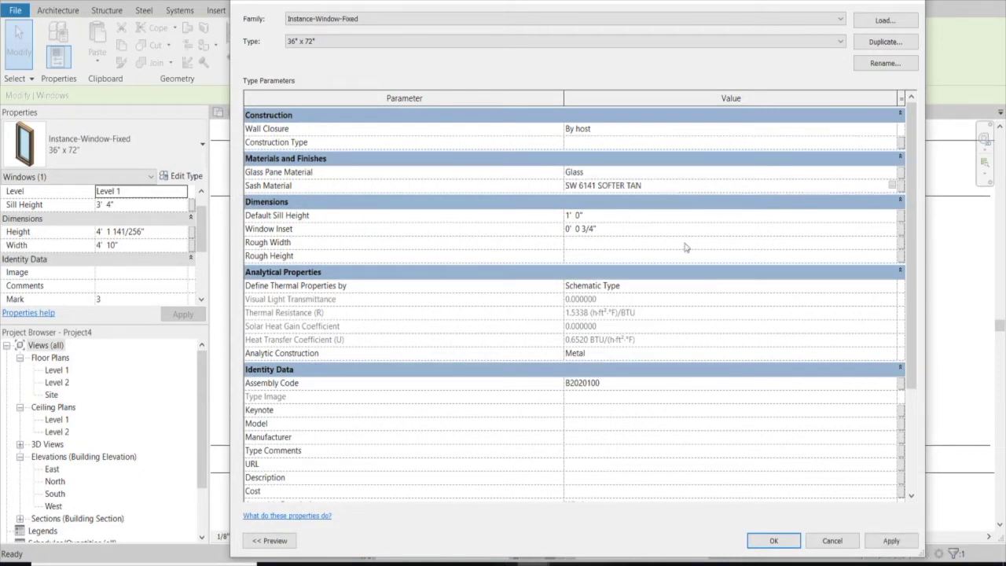
click(780, 542)
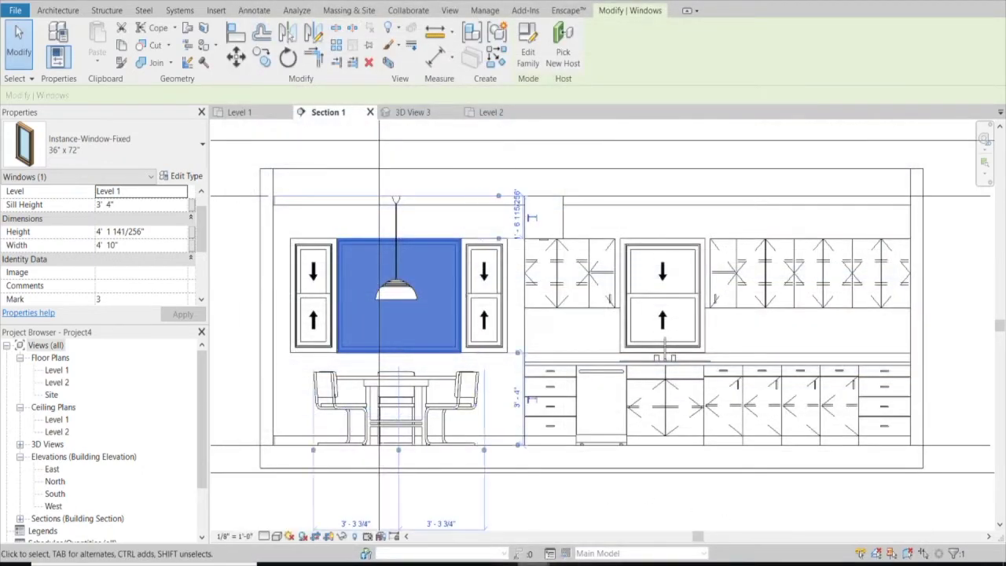
click(586, 527)
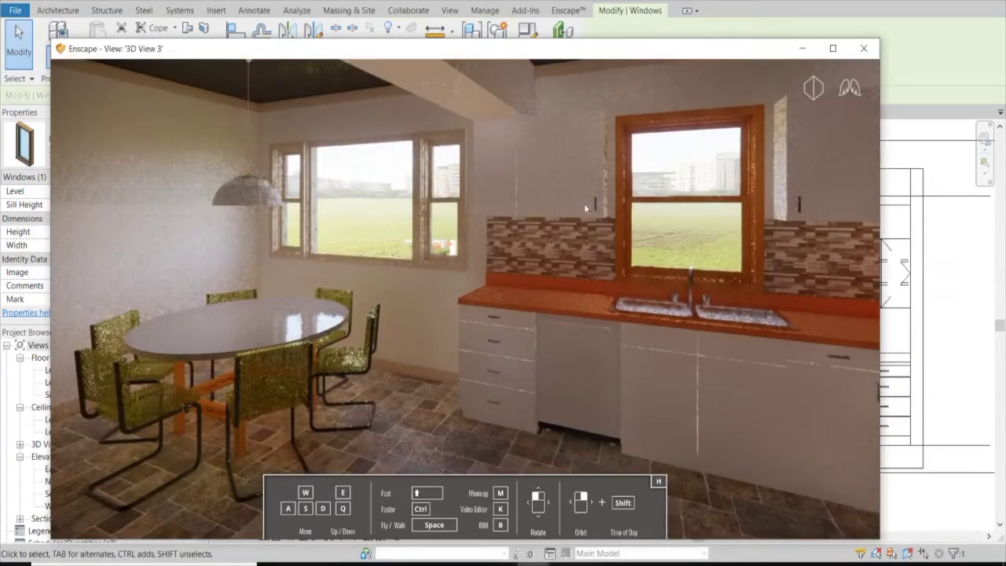
click(802, 48)
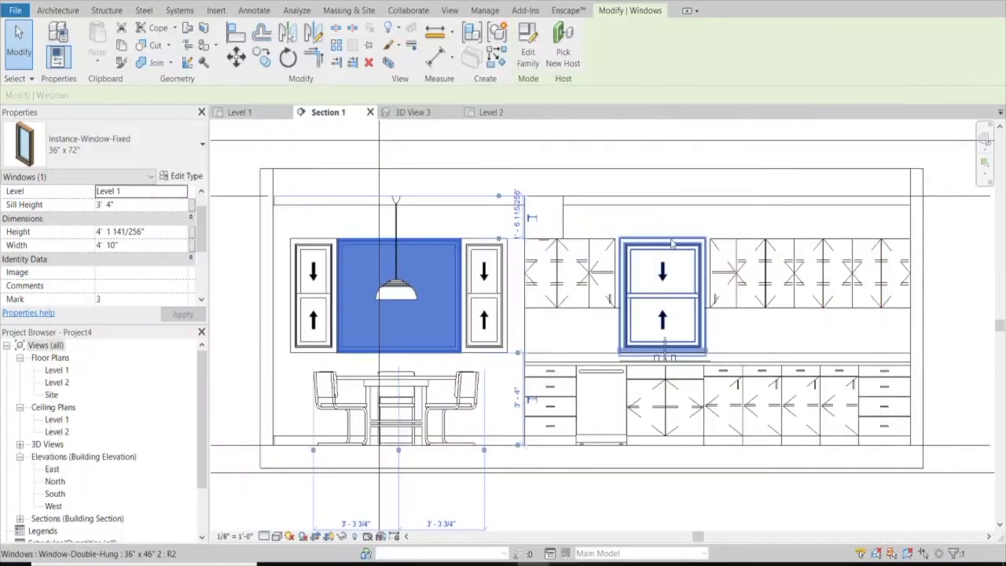
Replace Wood - Stained with SW 6141 SOFTER TAN for the sink window's interior frame and trim.
click(663, 295)
click(176, 177)
click(628, 270)
drag(618, 273, 559, 279)
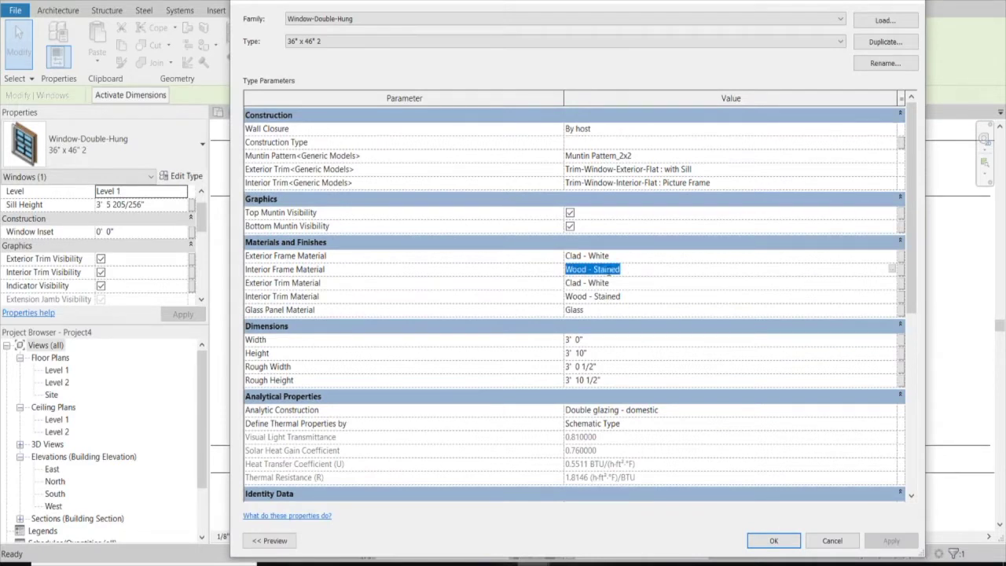
text(SW 6141 SOFTER TAN)
click(638, 301)
text(SW 6141 SOFTER TAN)
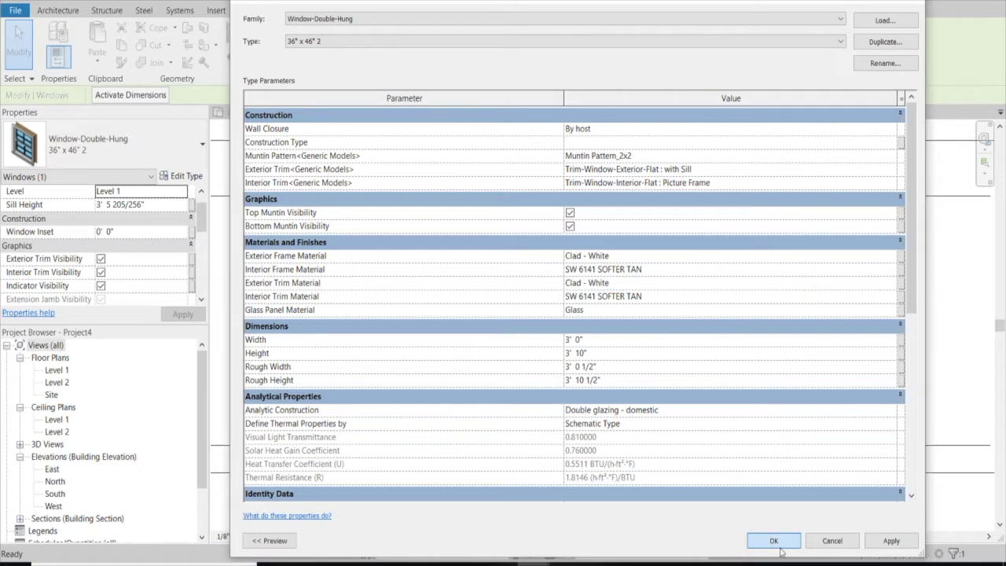
click(787, 539)
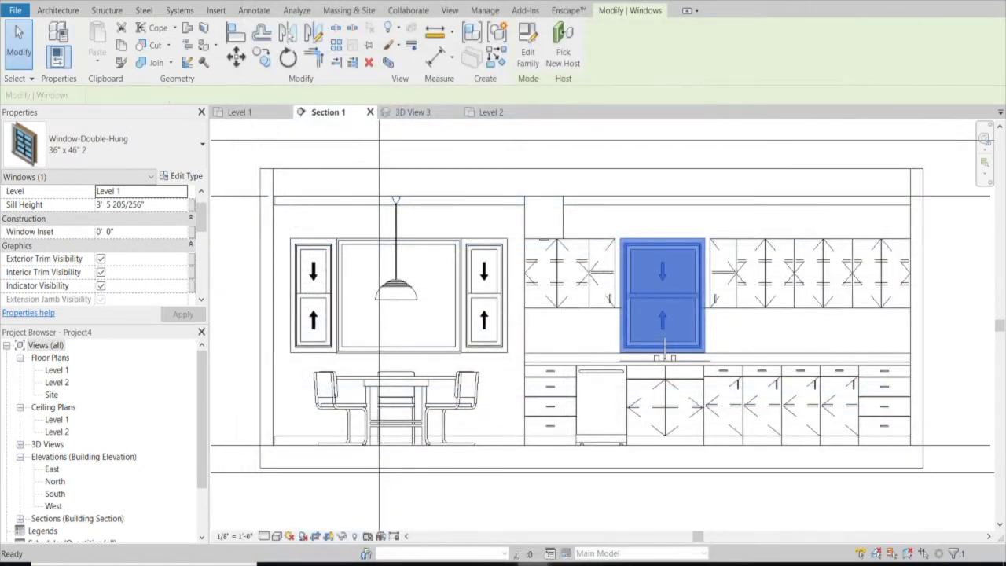
In the Enscape render, turn toward the sink and back up to inspect the tan window frames.
click(601, 511)
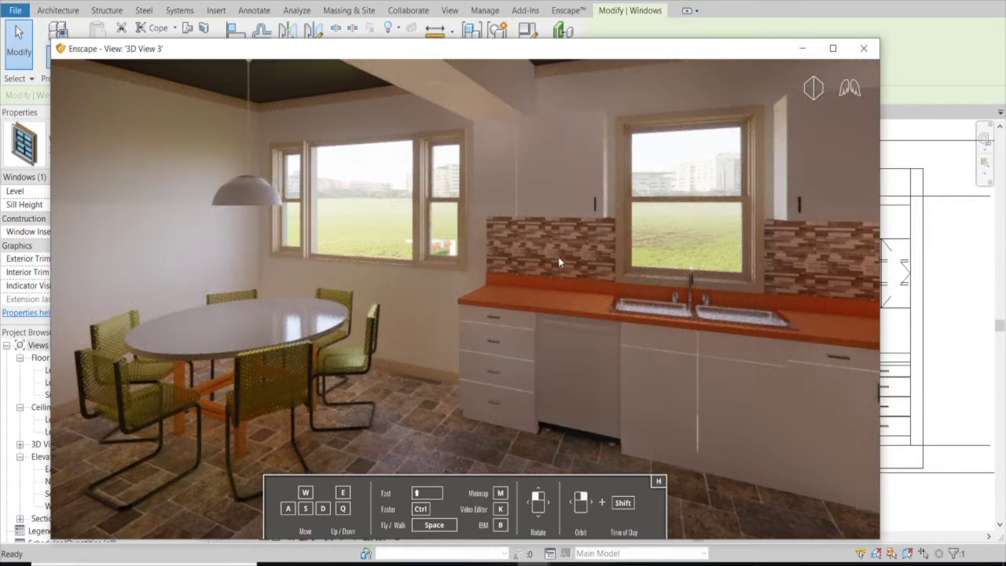
drag(577, 276, 645, 259)
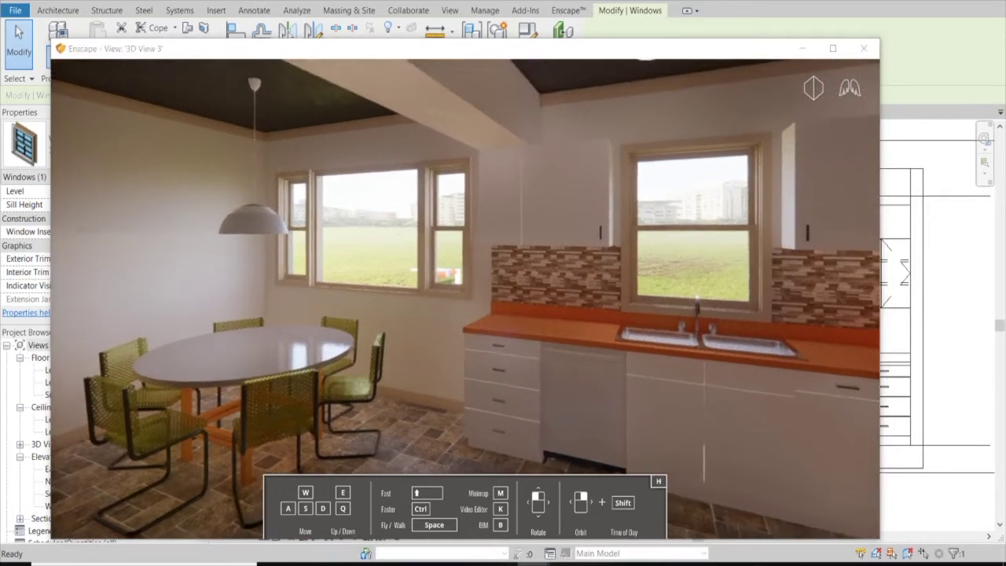
key(s)
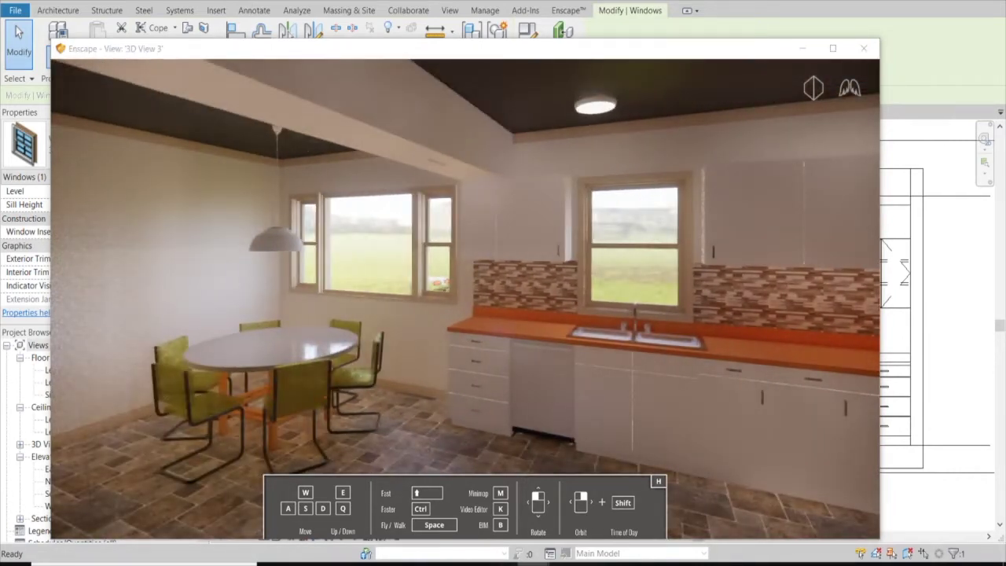
key(d)
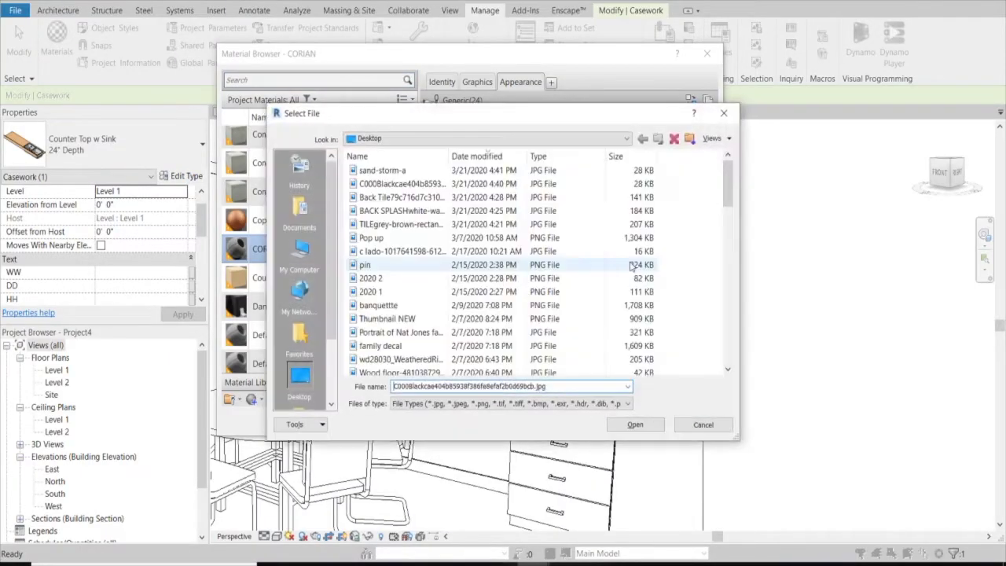
Load the sand-storm-a image into the CORIAN material and preview the countertop in Enscape.
click(382, 170)
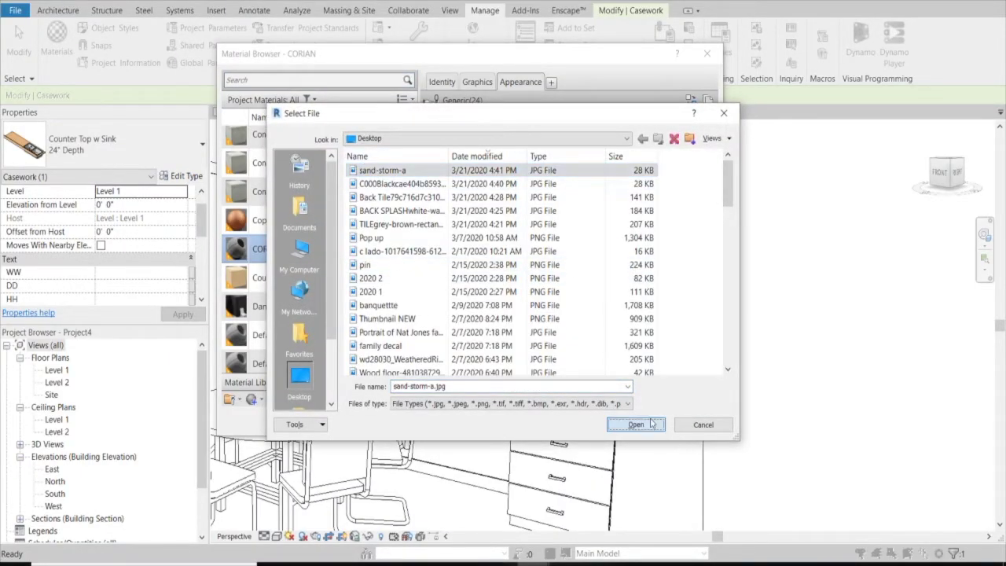
click(636, 424)
click(699, 423)
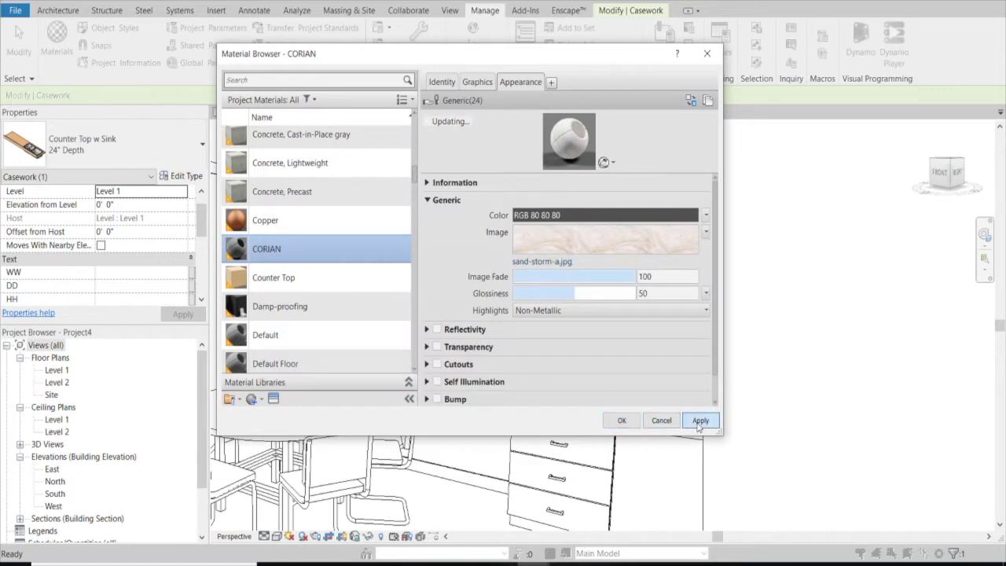
mouse_move(569, 558)
click(572, 522)
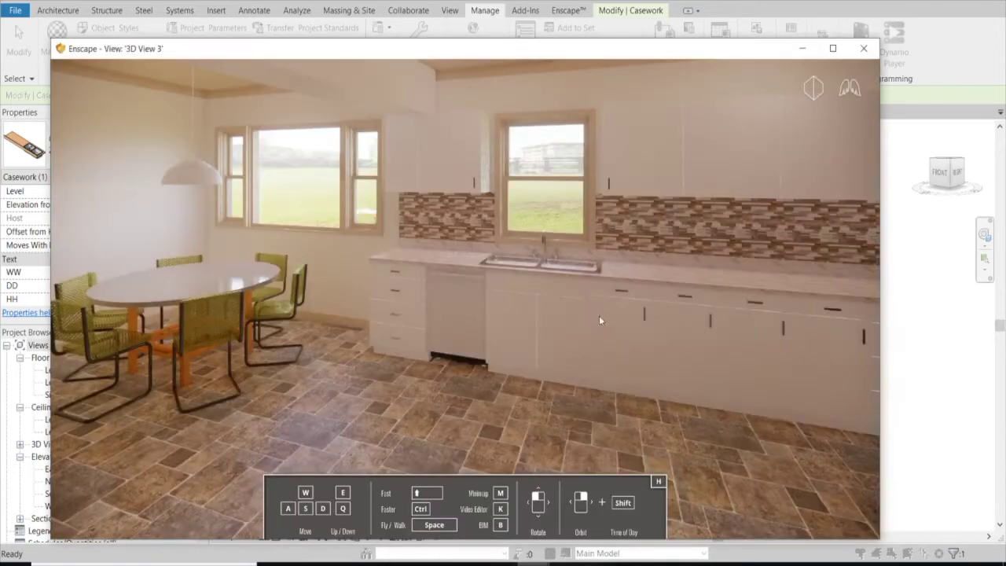
drag(448, 259, 429, 261)
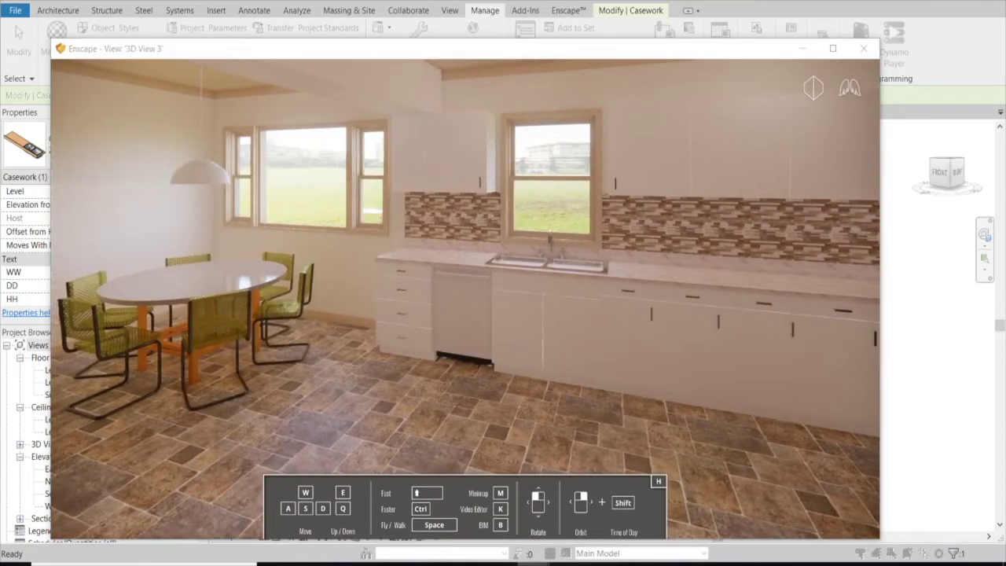
key(w)
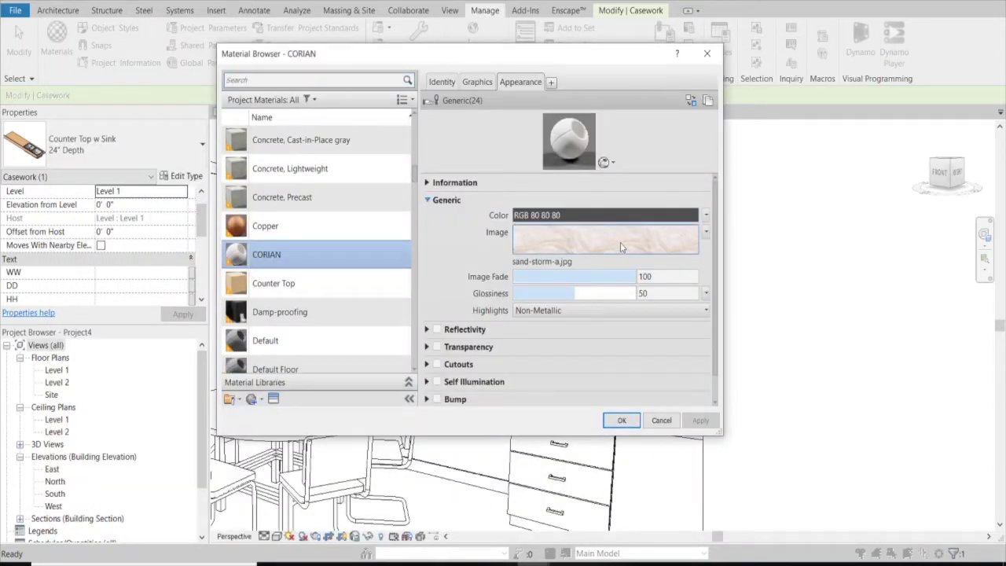
Set the marble texture's sample size to 2'-0" wide by 2'-0" high.
click(620, 242)
click(611, 256)
click(495, 408)
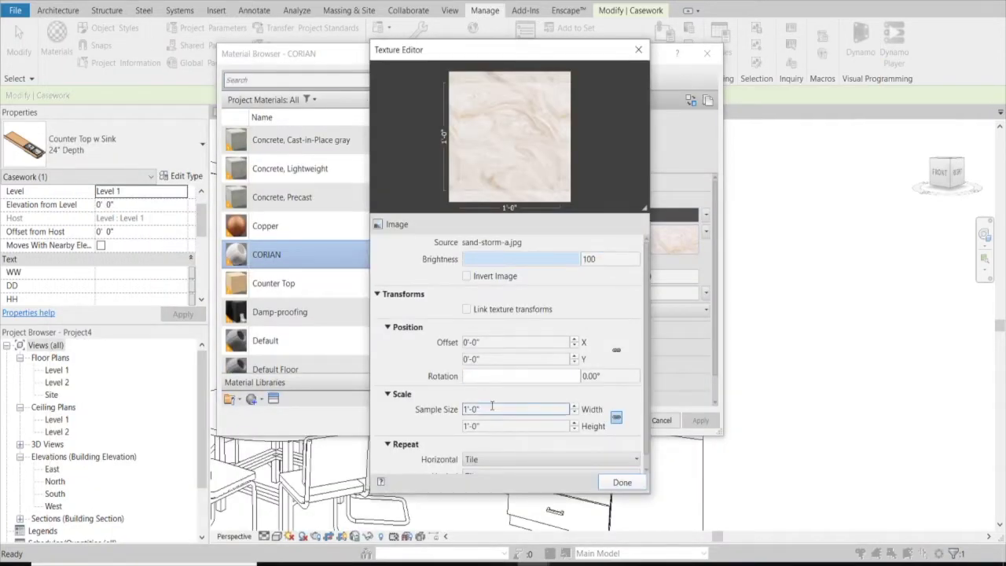
text(2)
click(497, 426)
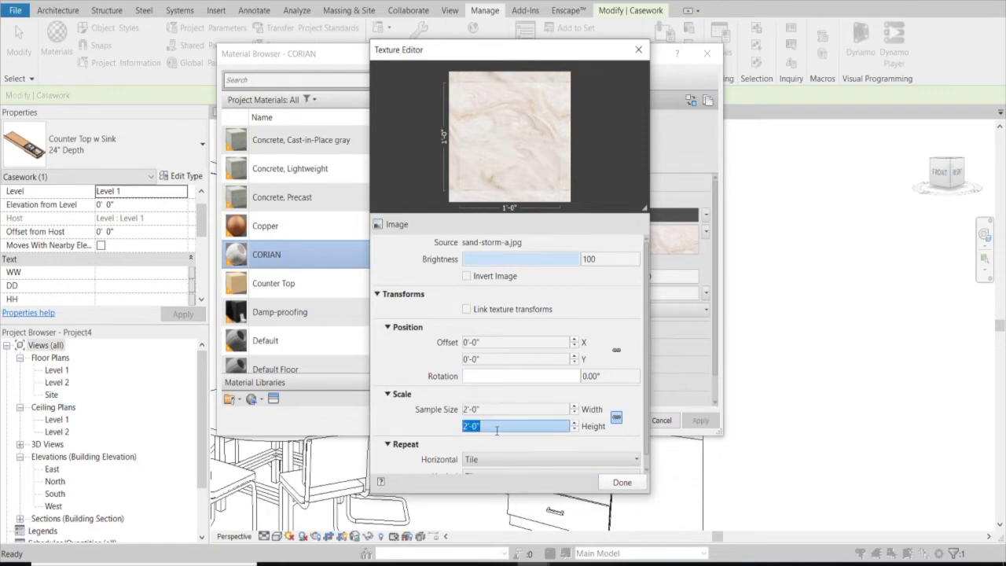
click(622, 482)
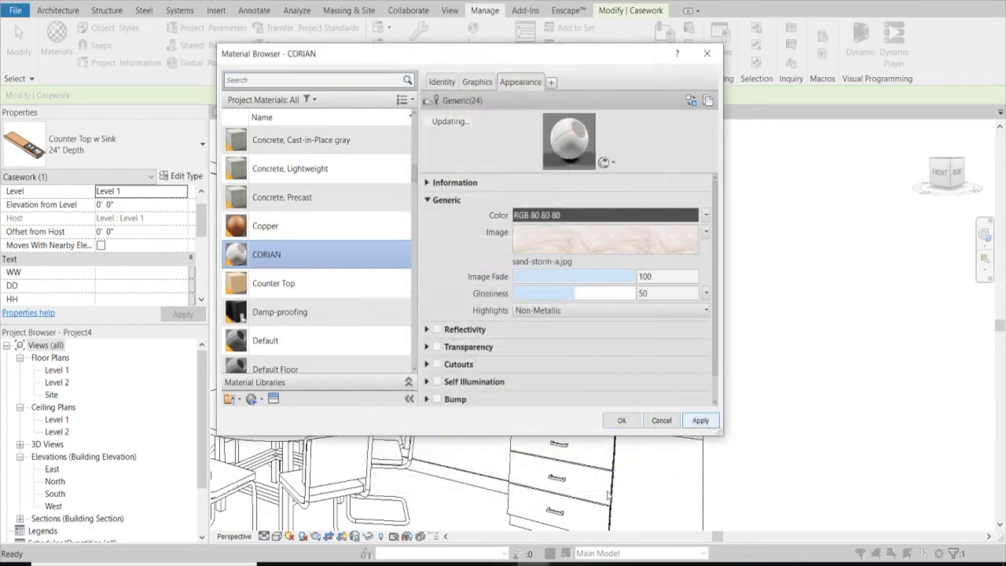
Orbit the Enscape view to check the rescaled marble counter near the windows and sink.
click(578, 527)
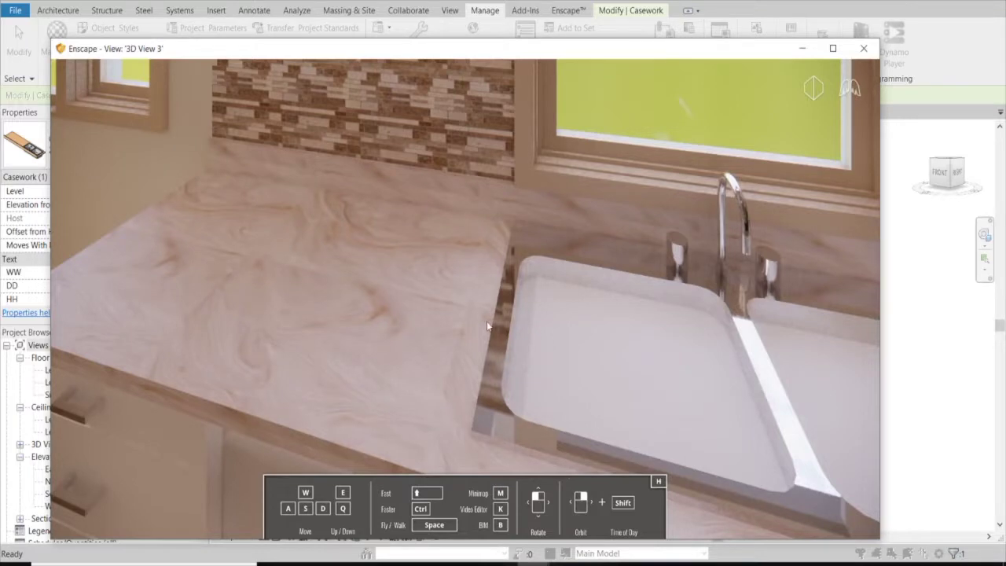
drag(487, 321, 378, 330)
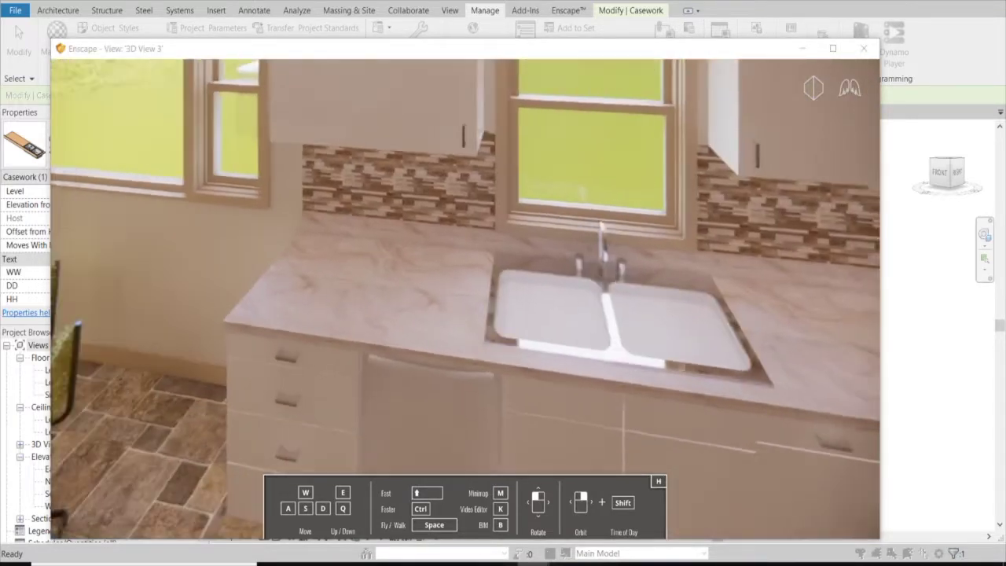
drag(377, 331, 476, 318)
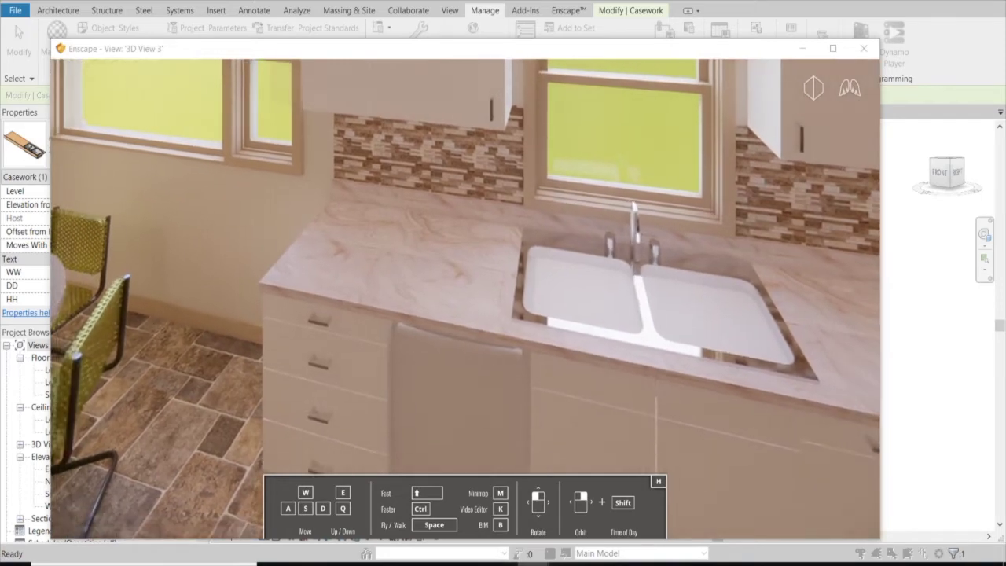
scroll(465, 299, up, 3)
scroll(466, 299, down, 5)
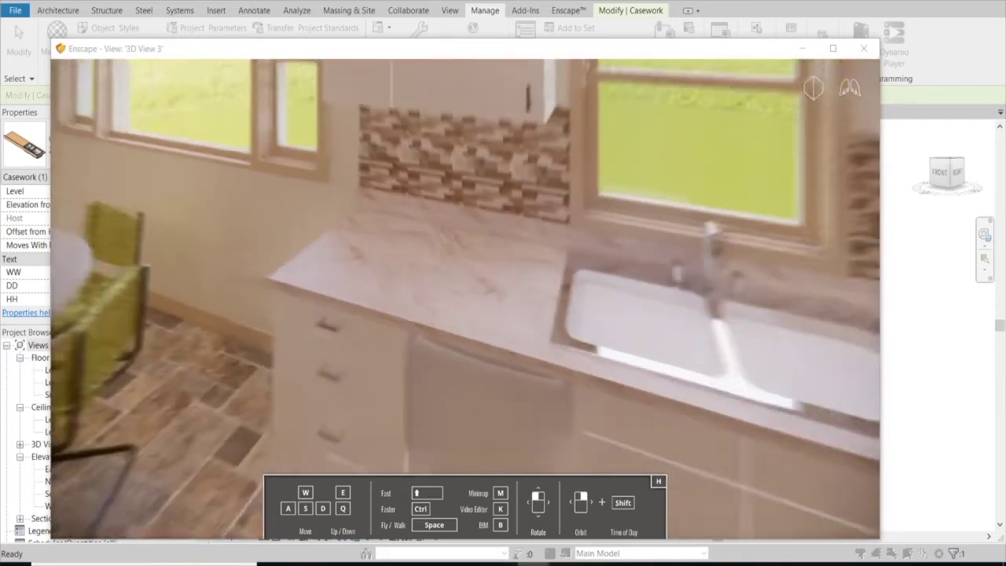
scroll(466, 298, up, 4)
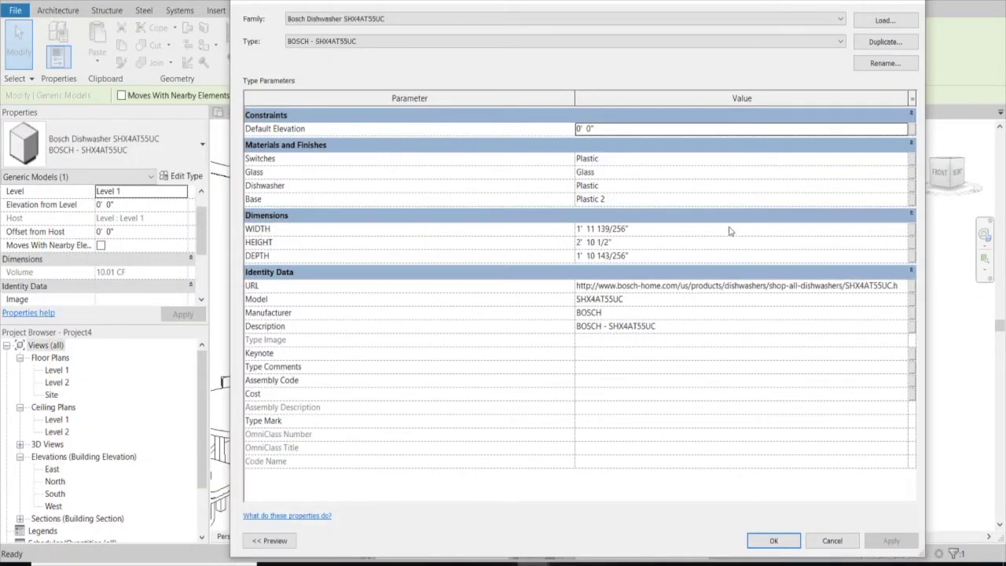
Set the dishwasher's body material to Appliance - Stainless Steel - Semi-Polished and accept the type changes.
click(611, 189)
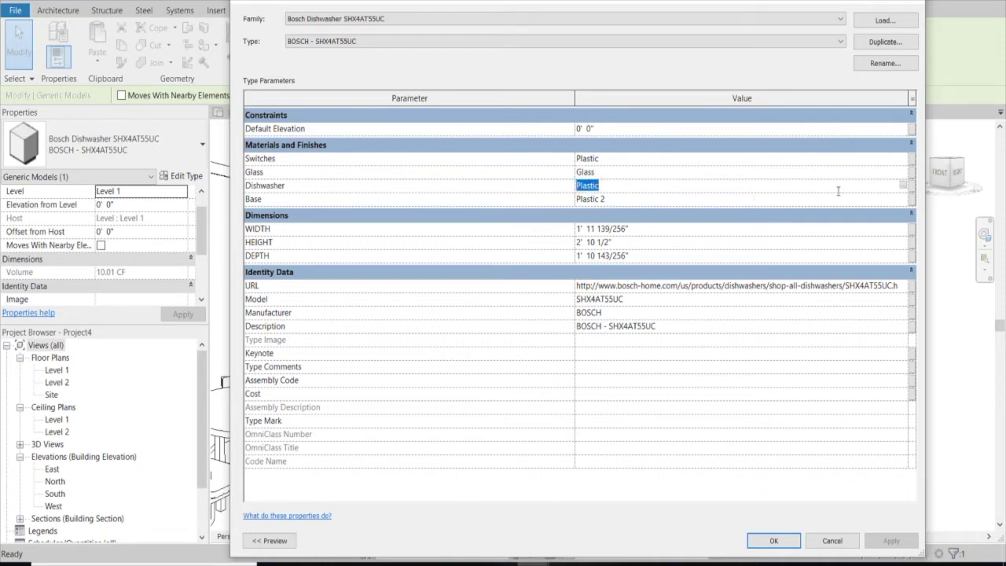
click(904, 185)
text(Stainless)
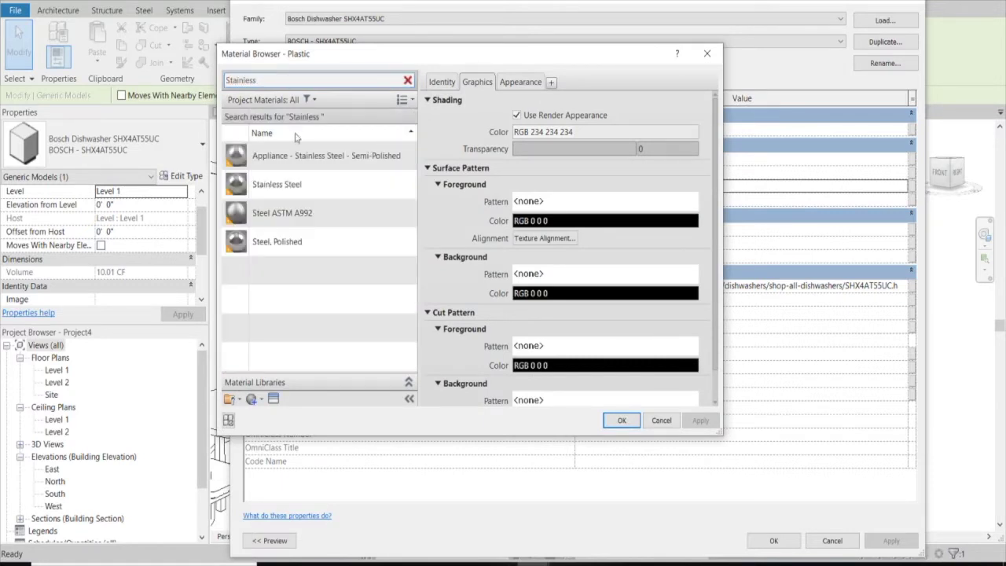
click(311, 161)
click(625, 422)
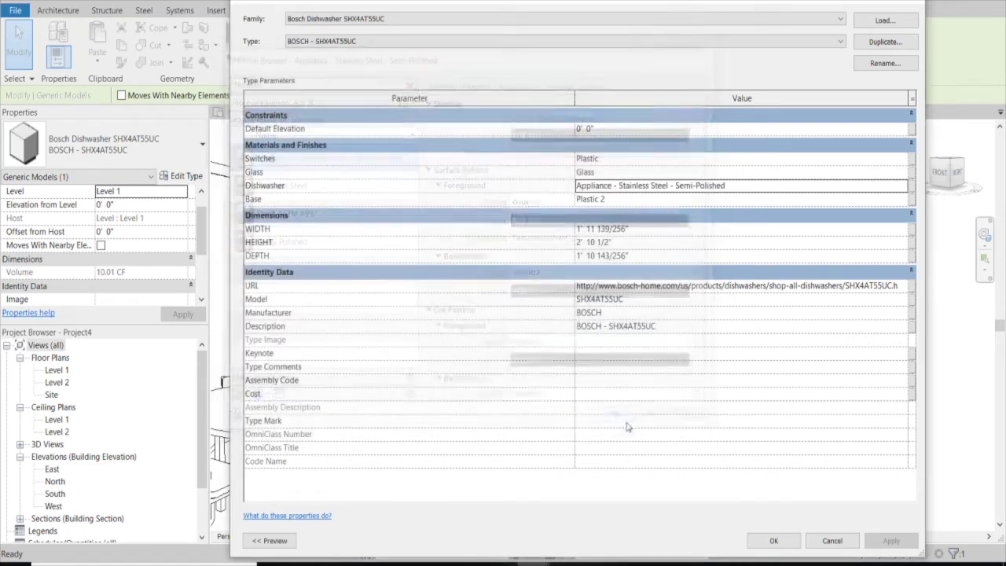
click(789, 545)
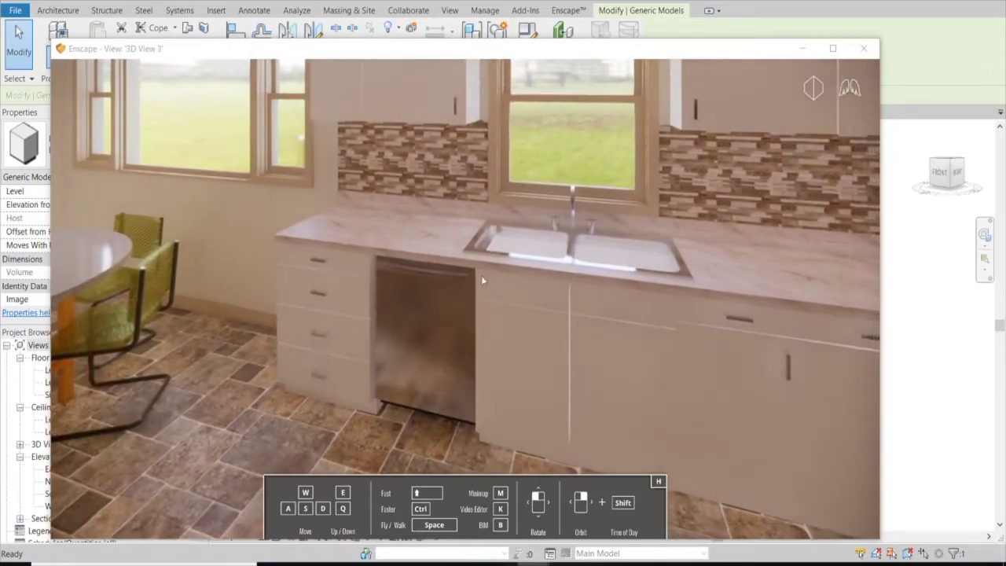
click(803, 49)
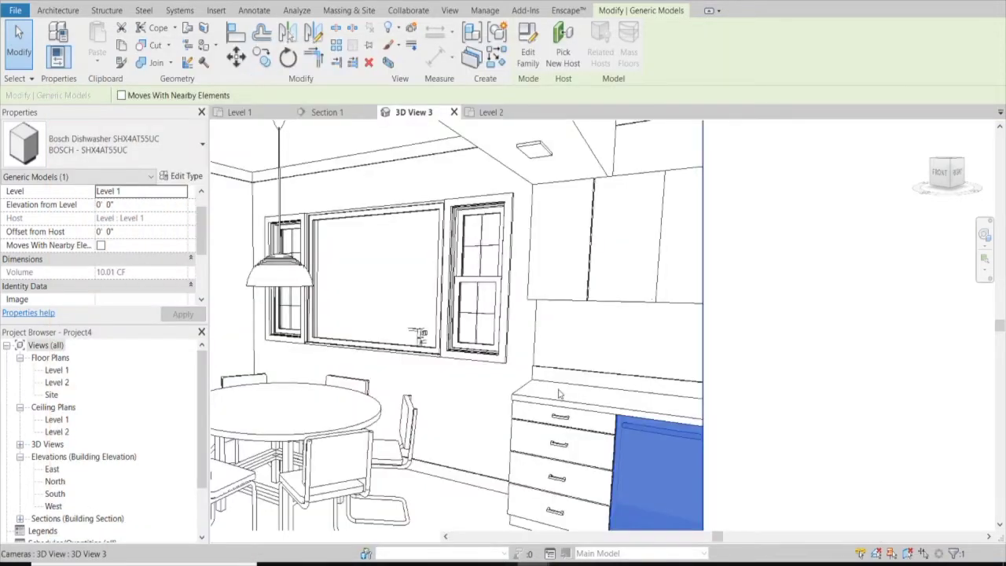
Recheck the dishwasher's body material in its type properties.
click(182, 177)
click(745, 186)
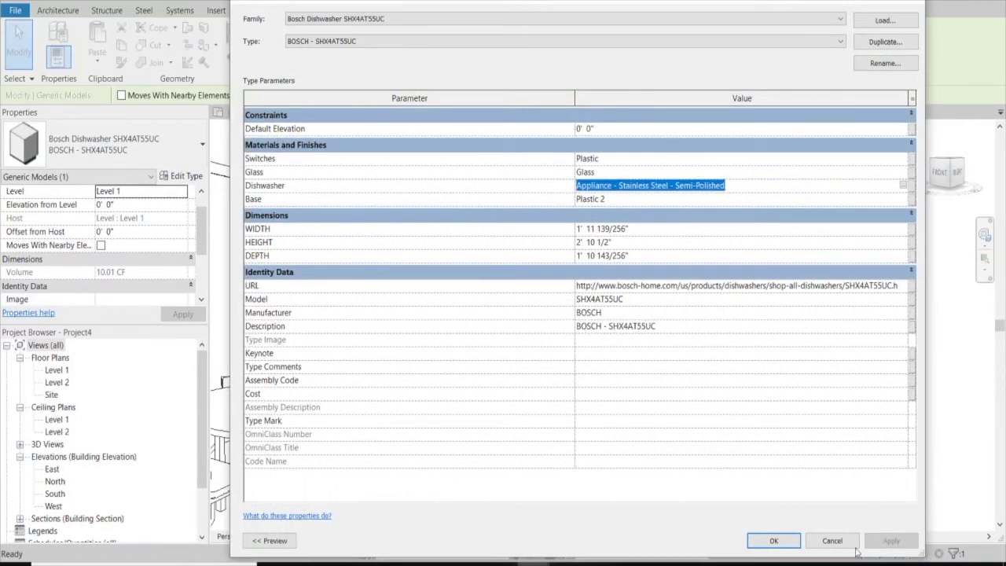
click(788, 545)
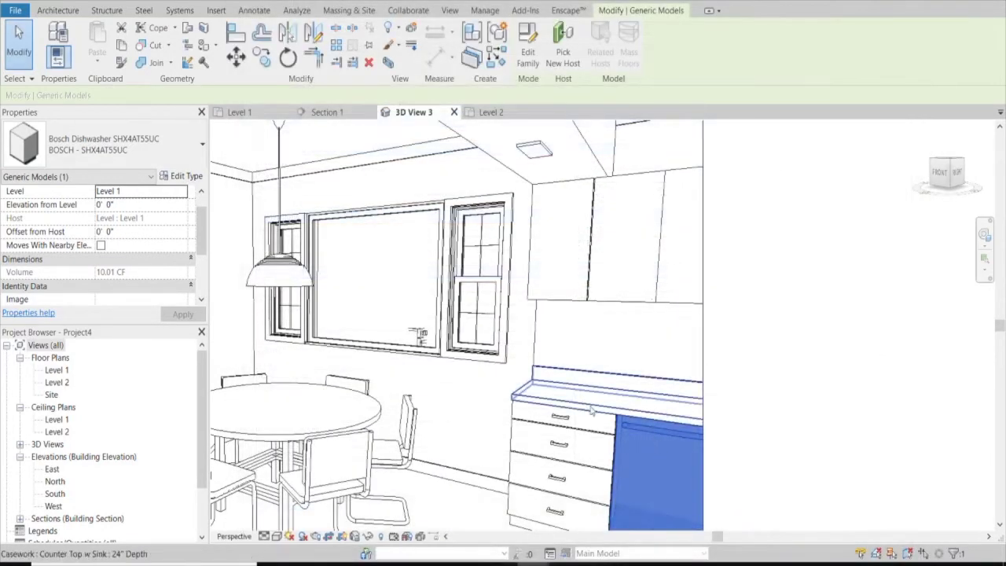
Widen the 3D view's crop region to include the sink counter.
scroll(652, 339, down, 3)
click(675, 328)
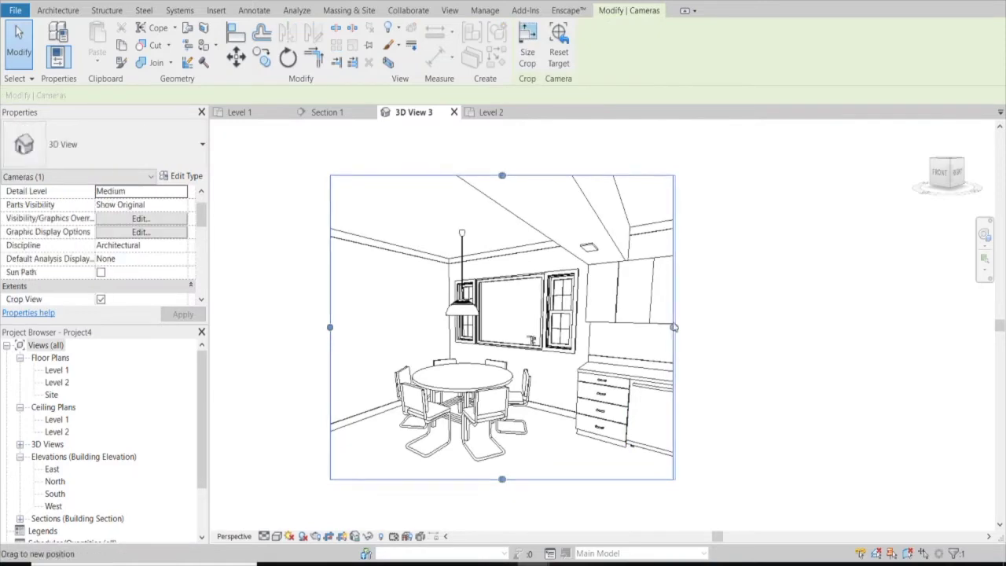
drag(800, 343, 806, 343)
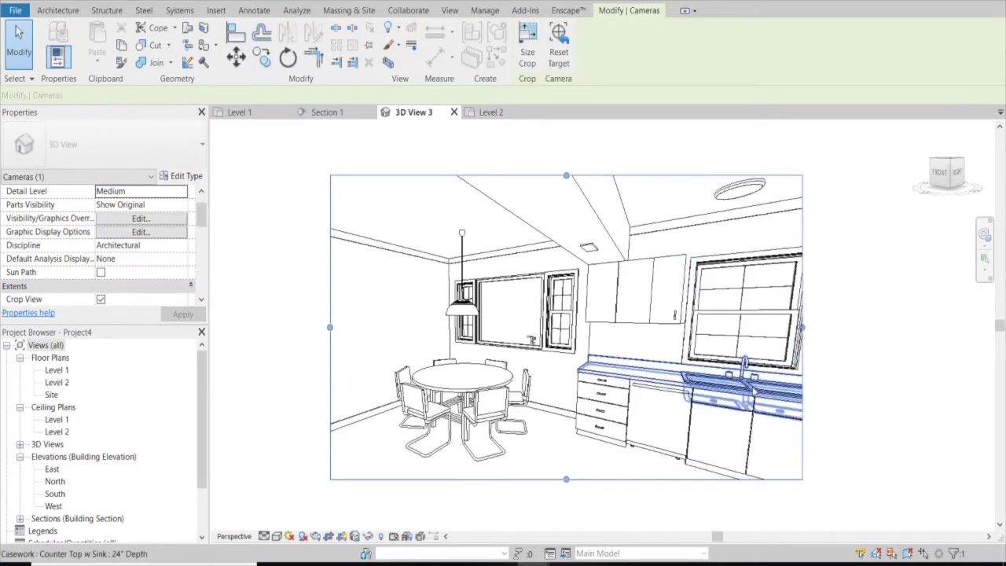
scroll(747, 376, up, 2)
scroll(747, 376, up, 2)
Select the Counter Top w Sink and review its type properties.
click(747, 370)
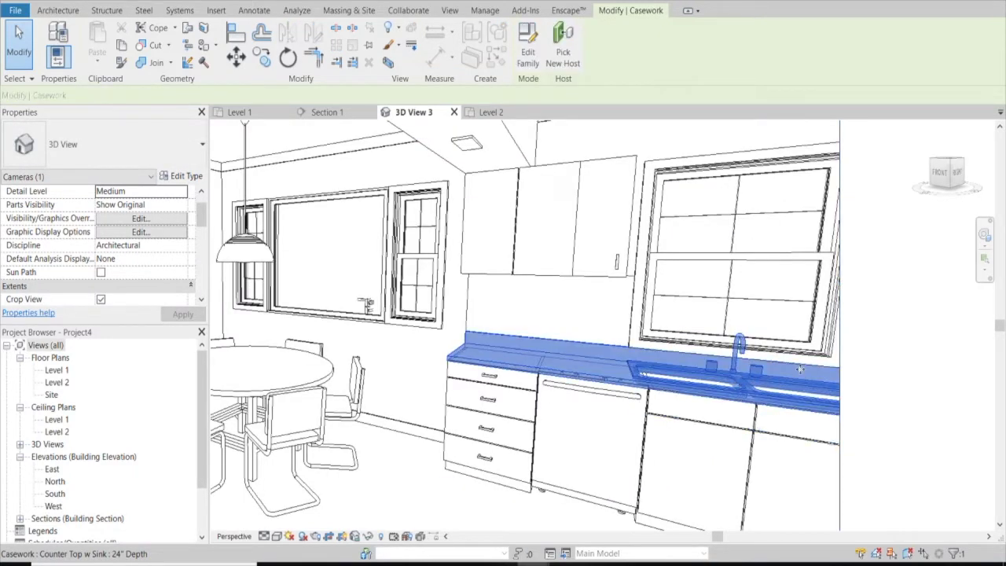
scroll(748, 352, up, 2)
key(Escape)
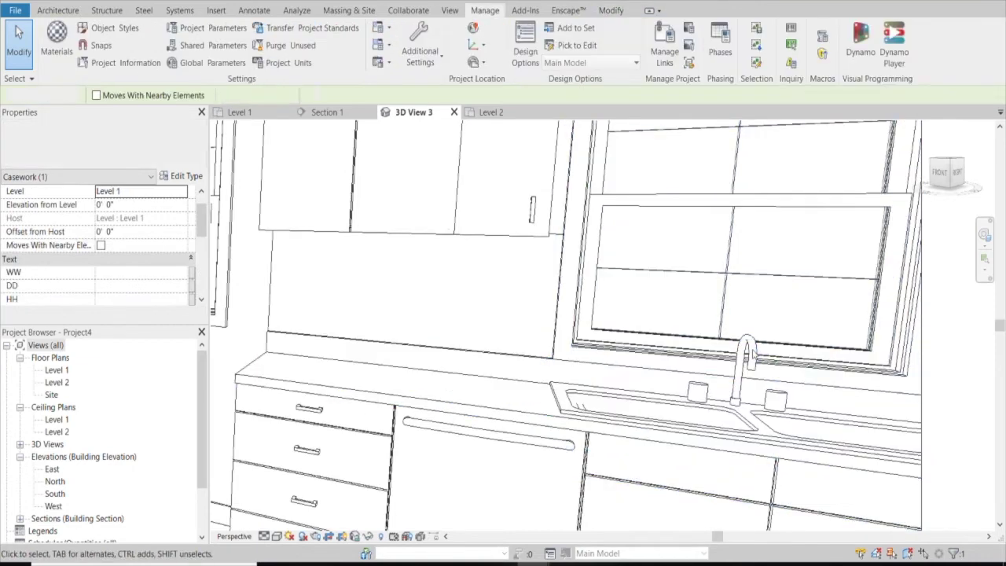
click(753, 362)
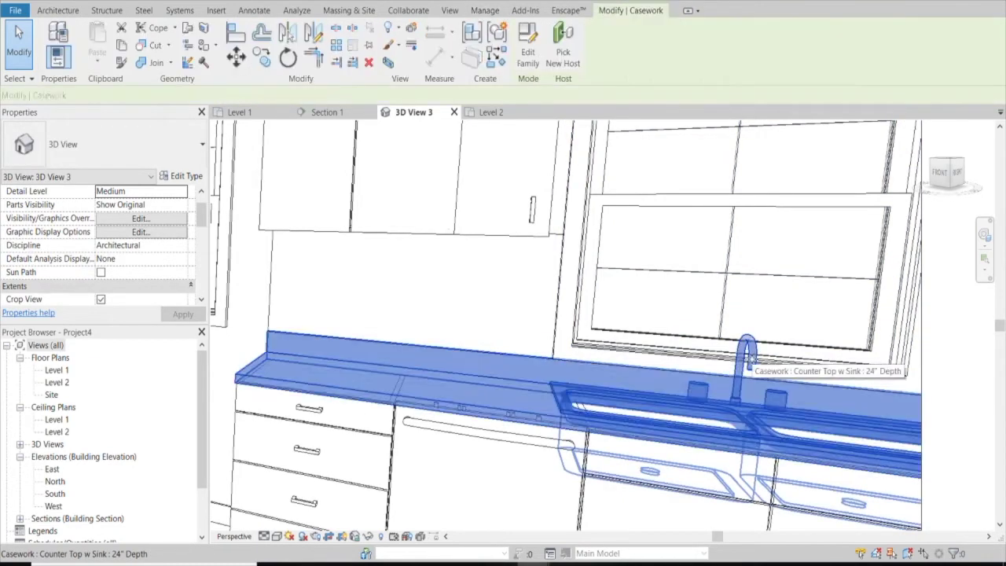
click(182, 177)
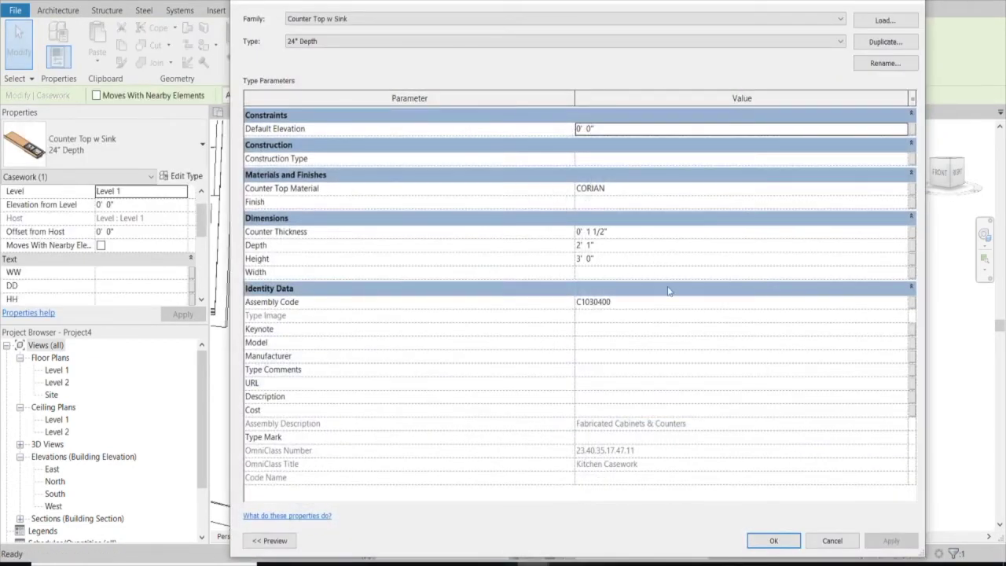
click(774, 541)
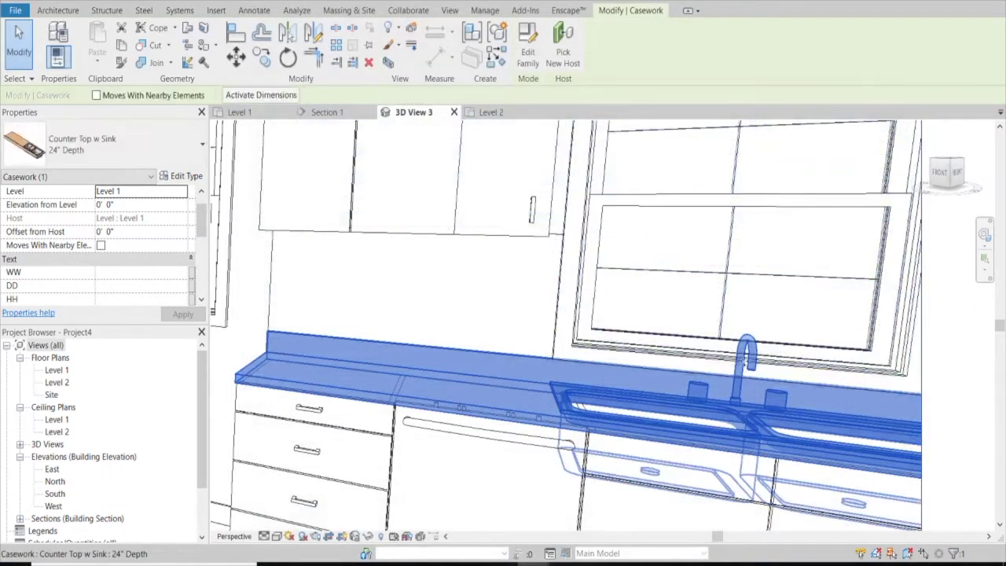
Open the 302 wall cabinet's type properties and browse materials for its Top Panel Material.
click(751, 434)
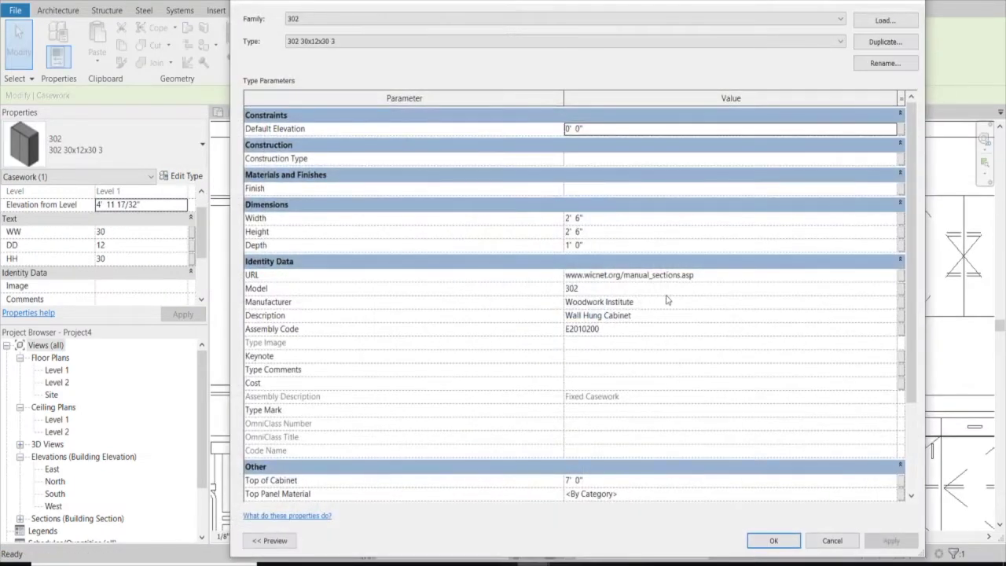
click(614, 189)
click(890, 188)
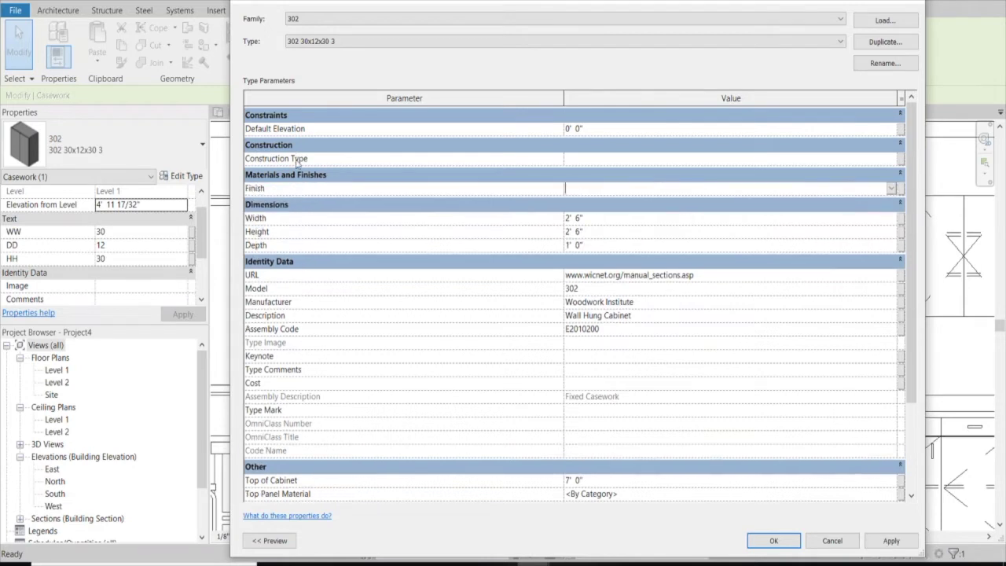
scroll(352, 372, down, 3)
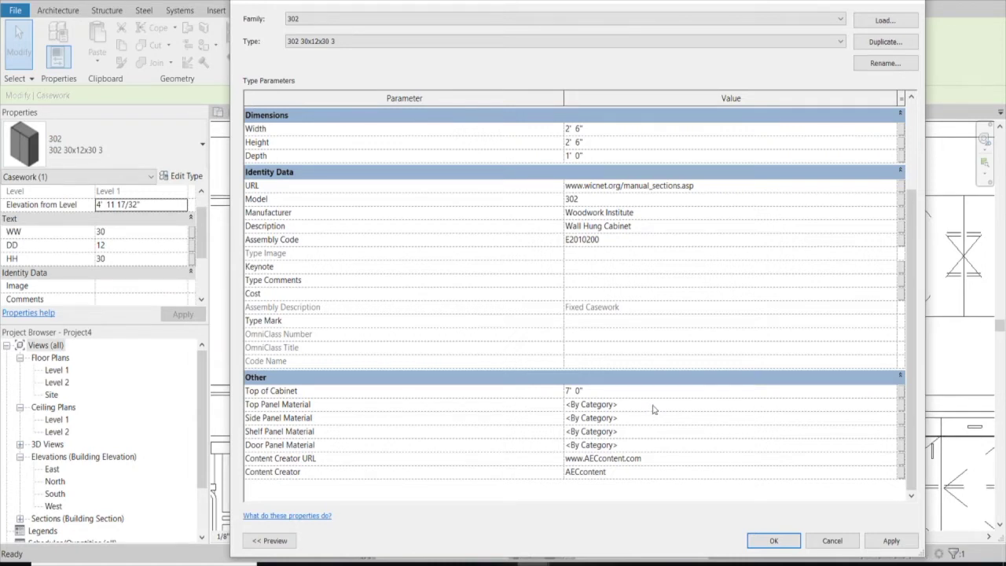
click(653, 406)
click(893, 405)
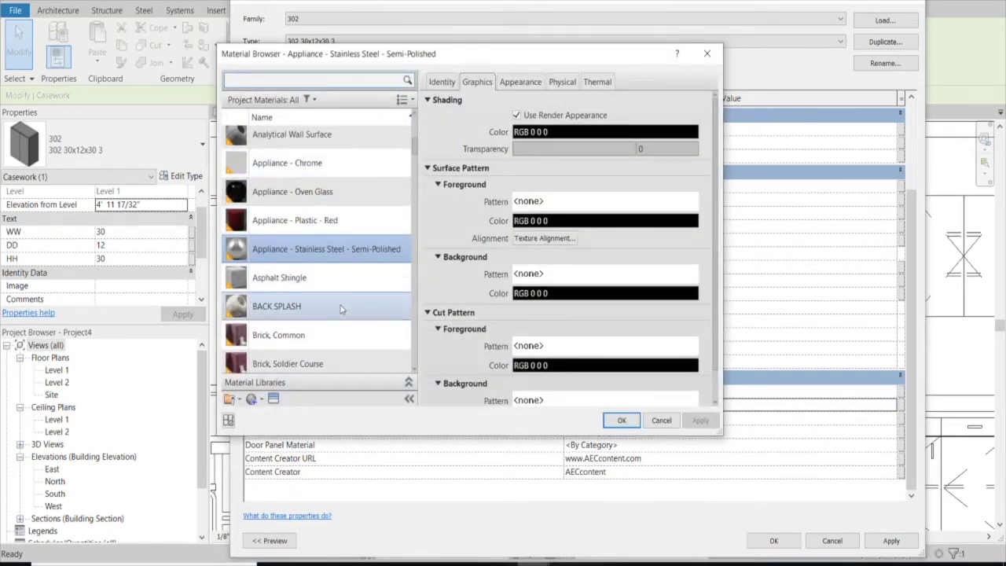
Choose SW 6141 SOFTER TAN as the 302 cabinet's Top Panel Material.
scroll(338, 205, up, 1)
click(330, 79)
text(sw)
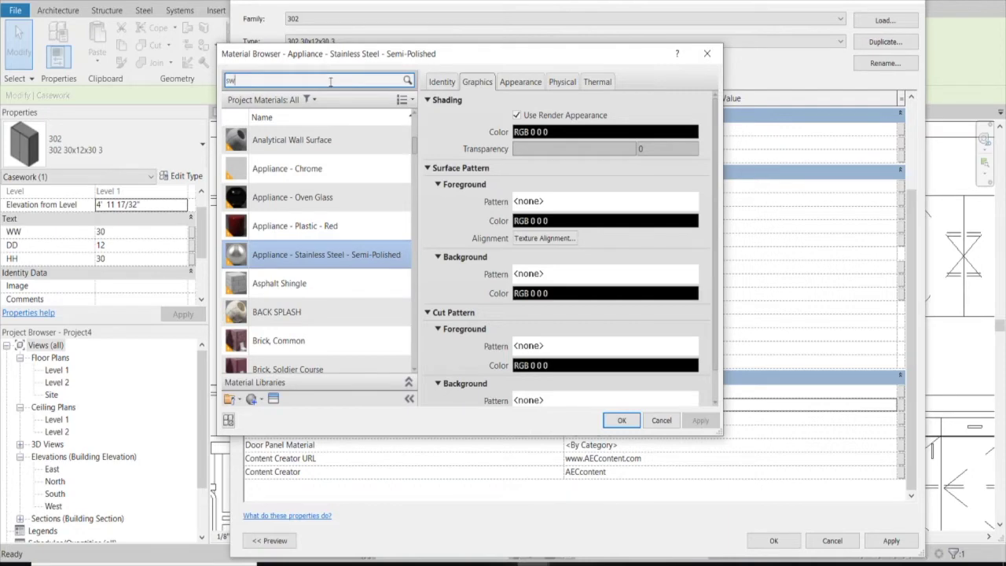
click(331, 155)
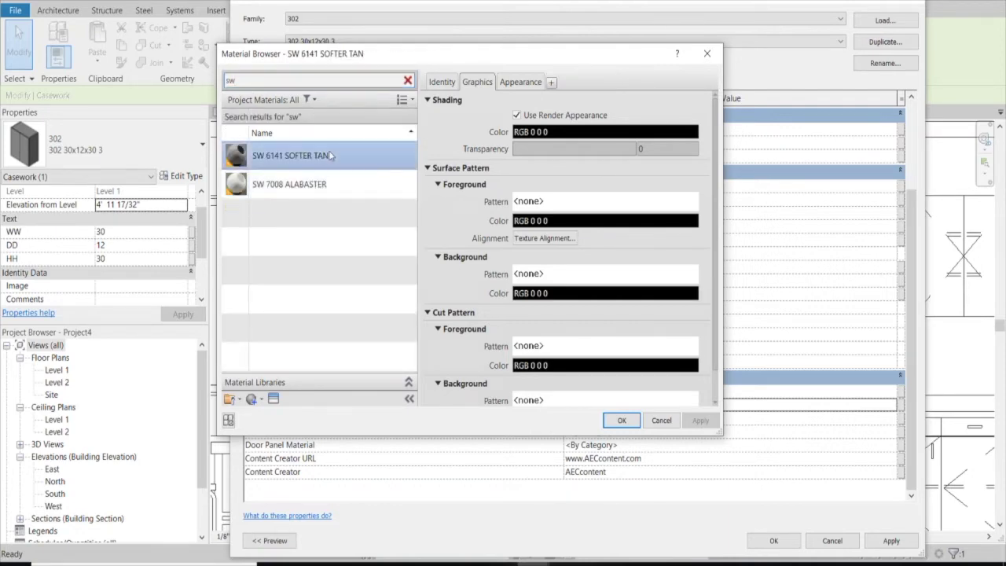
click(622, 421)
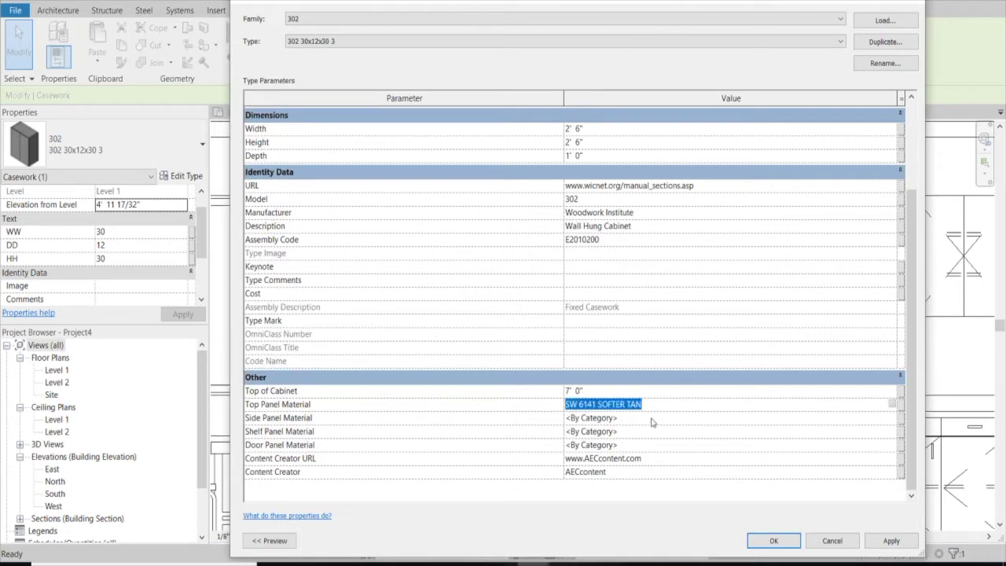
Paste SW 6141 SOFTER TAN into the side, shelf and door panel materials and apply.
click(654, 418)
text(SW 6141 SOFTER TAN)
click(637, 431)
text(SW 6141 SOFTER TAN)
click(638, 445)
text(SW 6141 SOFTER TAN)
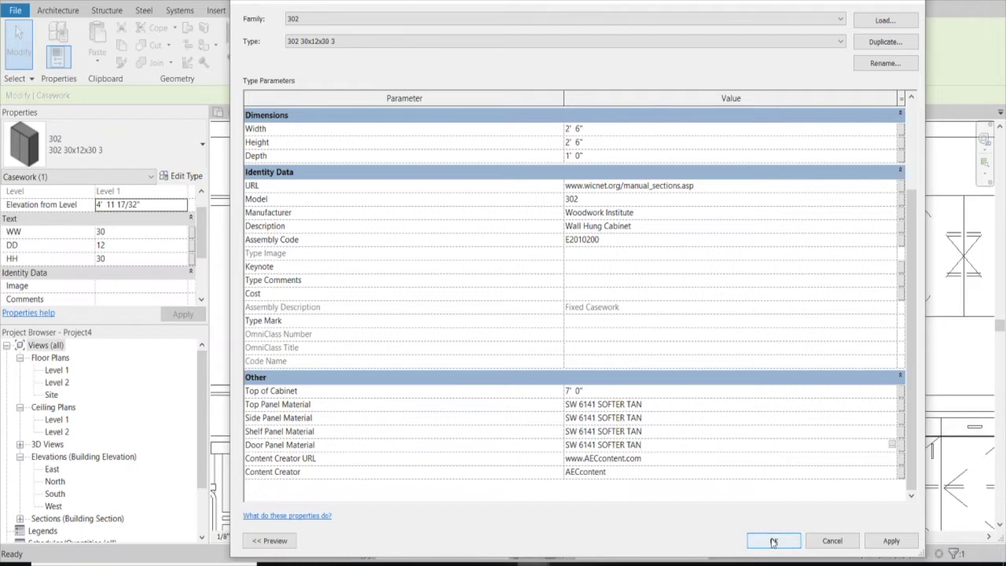
click(891, 541)
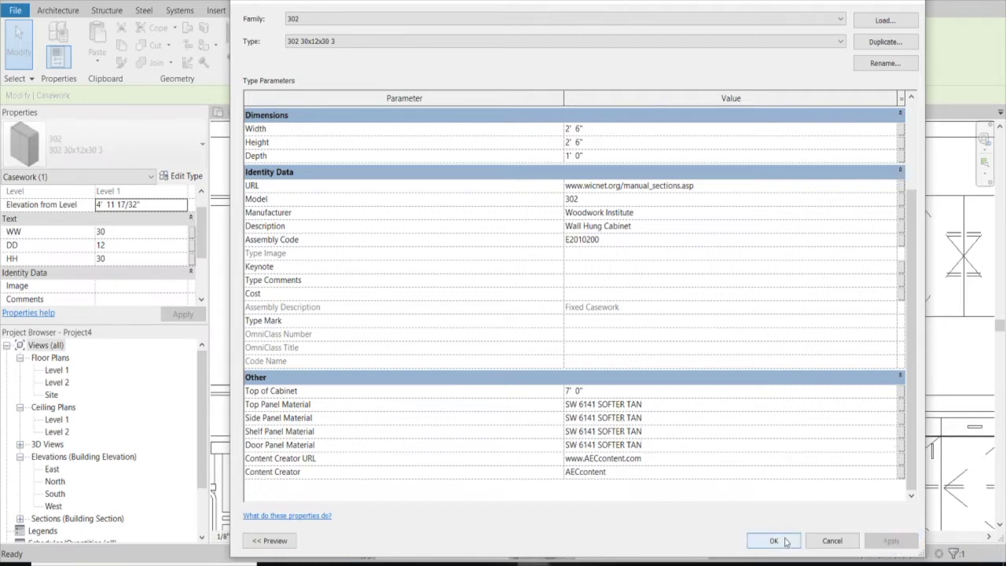
click(778, 541)
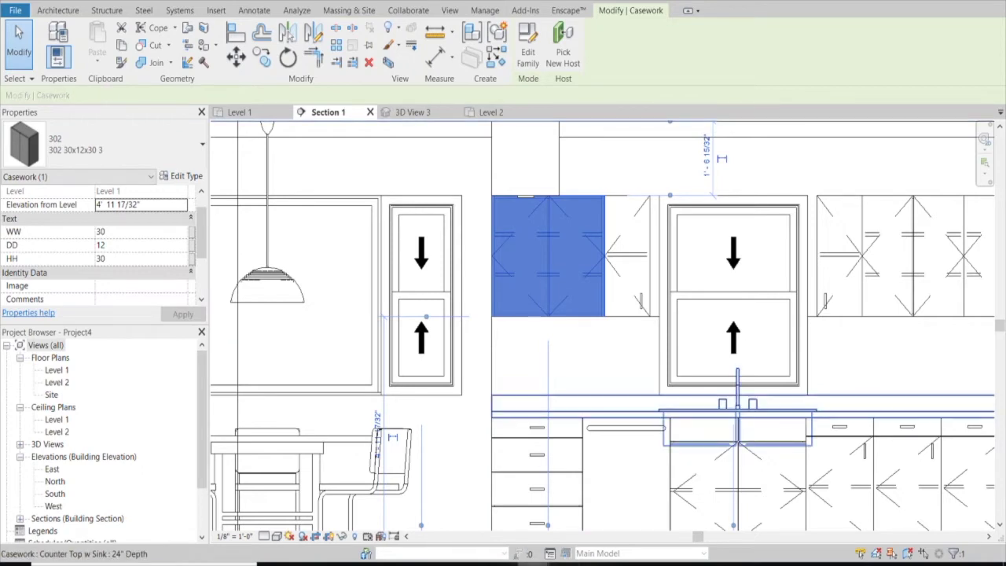
Paste SW 6141 SOFTER TAN into the 254 cabinet's side, shelf and drawer front materials.
click(574, 526)
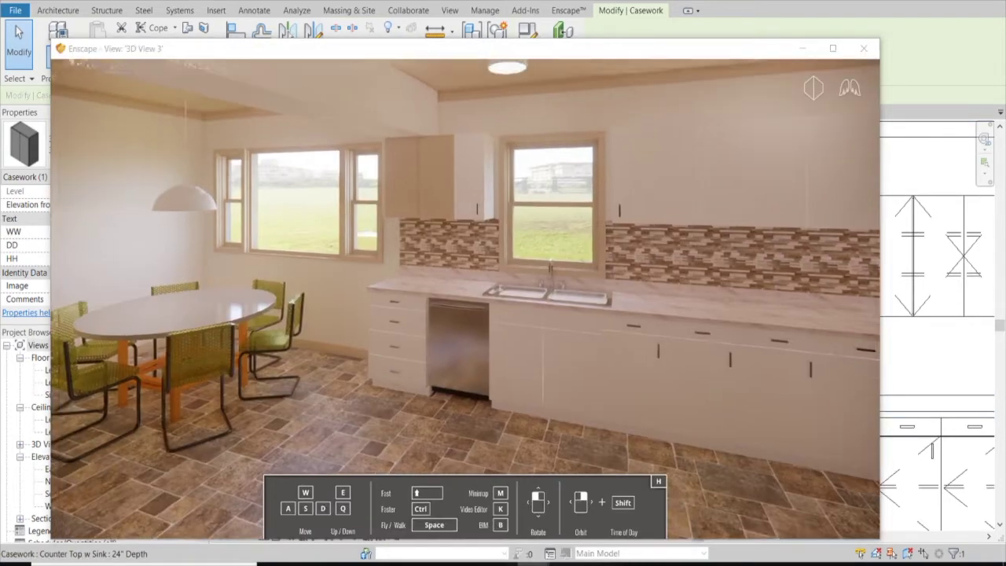
key(w)
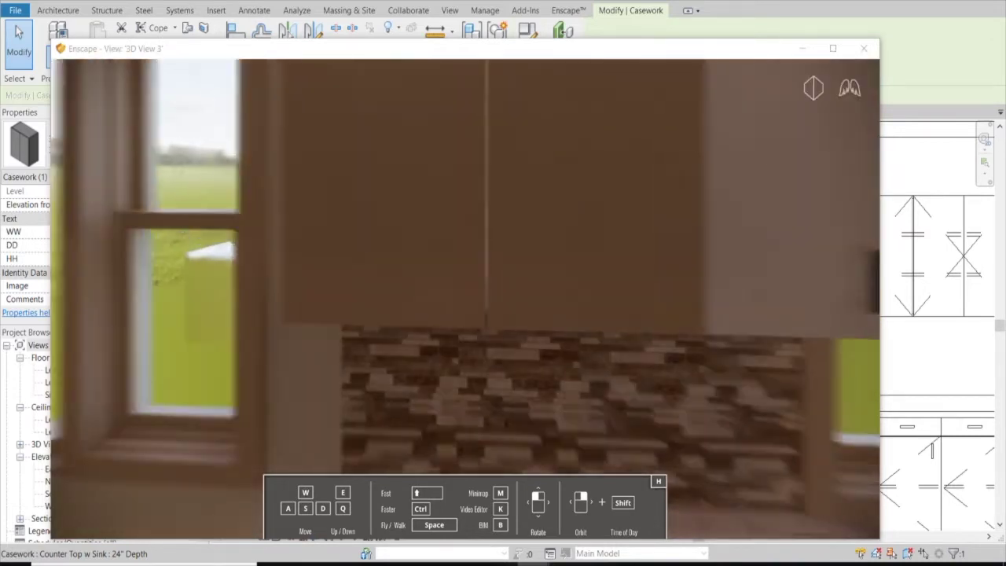
click(629, 405)
text(SW 6141 SOFTER TAN)
click(629, 416)
text(SW 6141 SOFTER TAN)
click(626, 429)
text(SW 6141 SOFTER TAN)
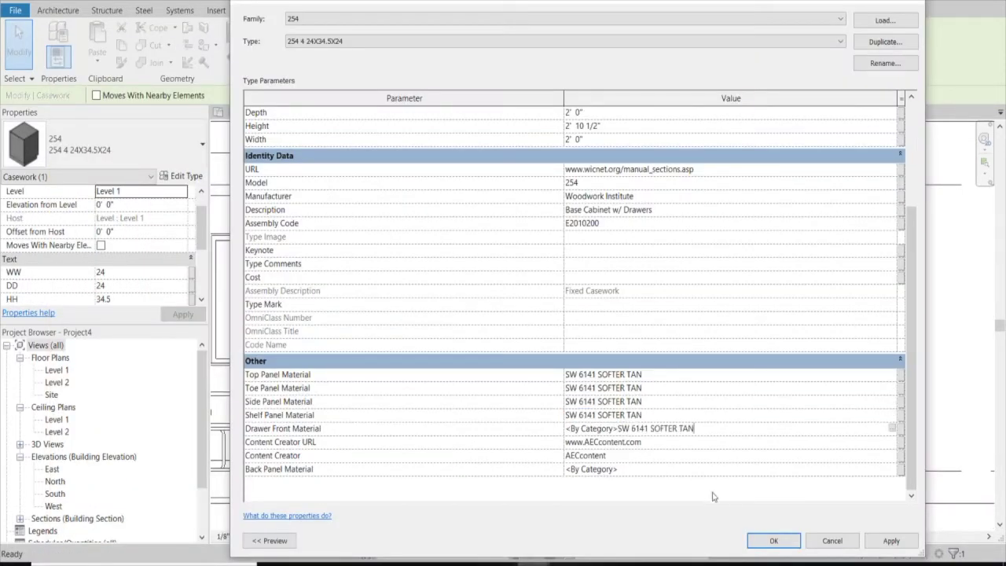
Replace the leftover By Category drawer front text with the tan material and apply.
drag(708, 431, 560, 431)
text(SW 6141 SOFTER TAN)
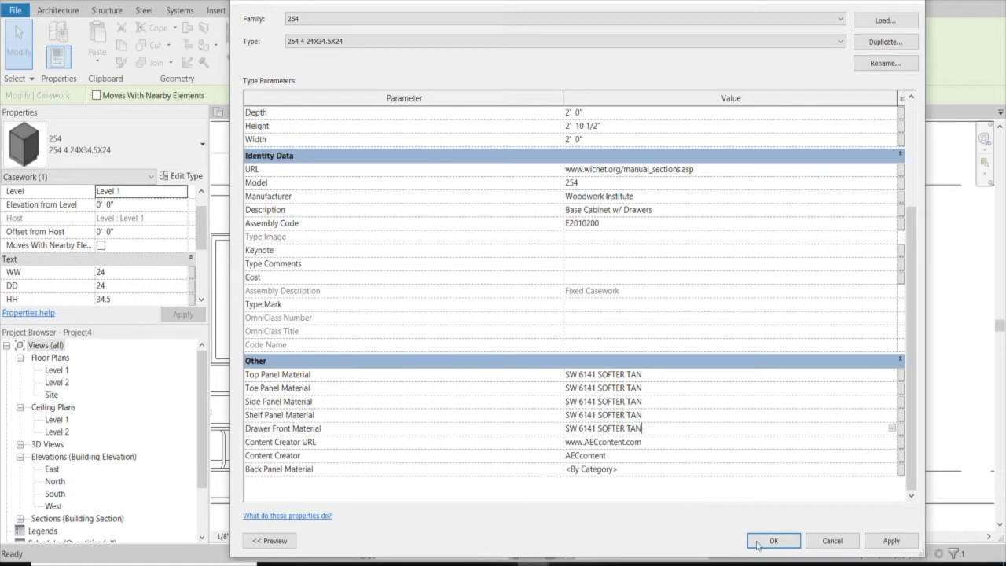
click(892, 541)
click(774, 541)
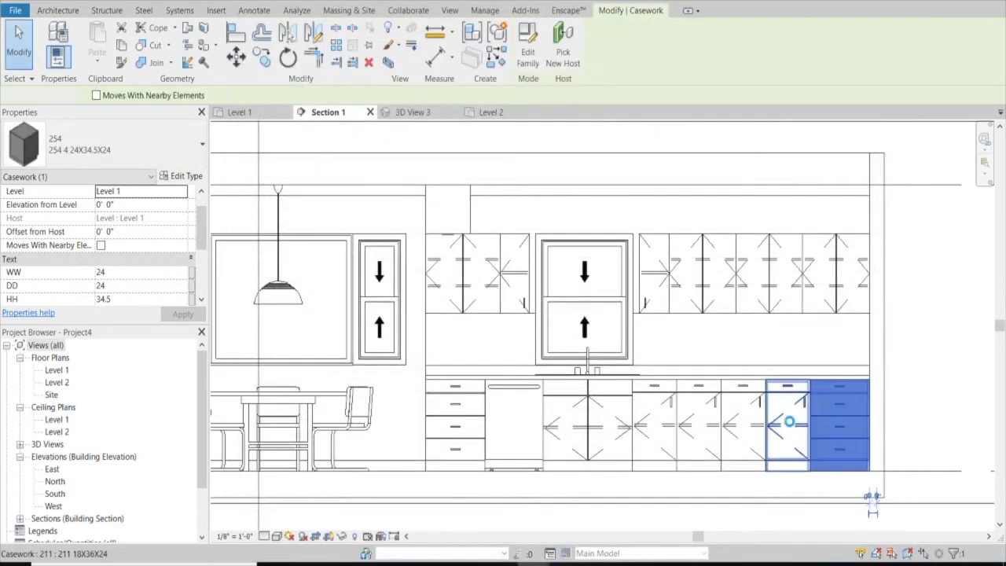
Set the 211 cabinet's top, toe, side, drawer front and door panels to SW 6141 SOFTER TAN.
click(189, 176)
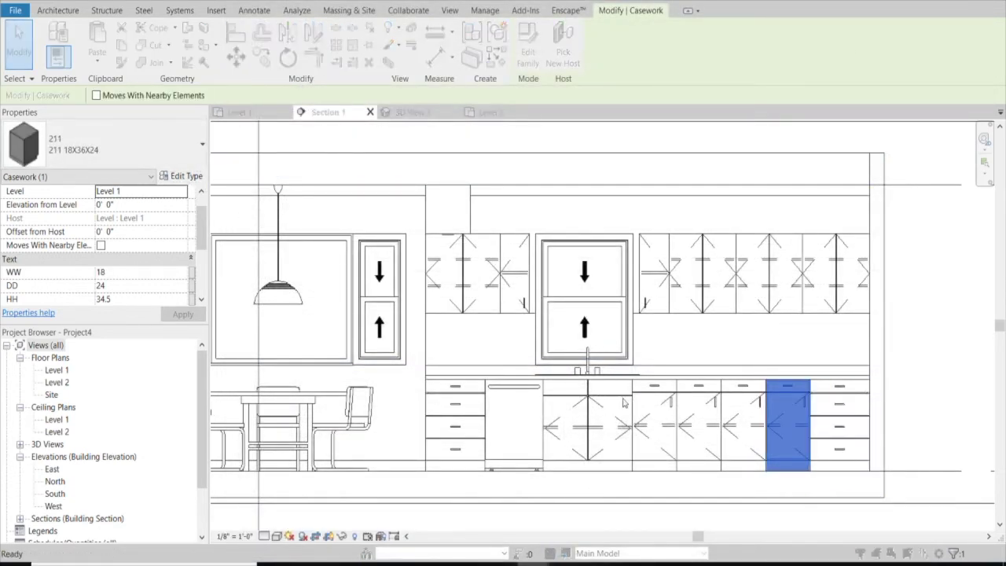
scroll(651, 474, down, 2)
click(638, 390)
text(SW 6141 SOFTER TAN)
click(634, 404)
text(SW 6141 SOFTER TAN)
click(630, 418)
text(SW 6141 SOFTER TAN)
click(630, 445)
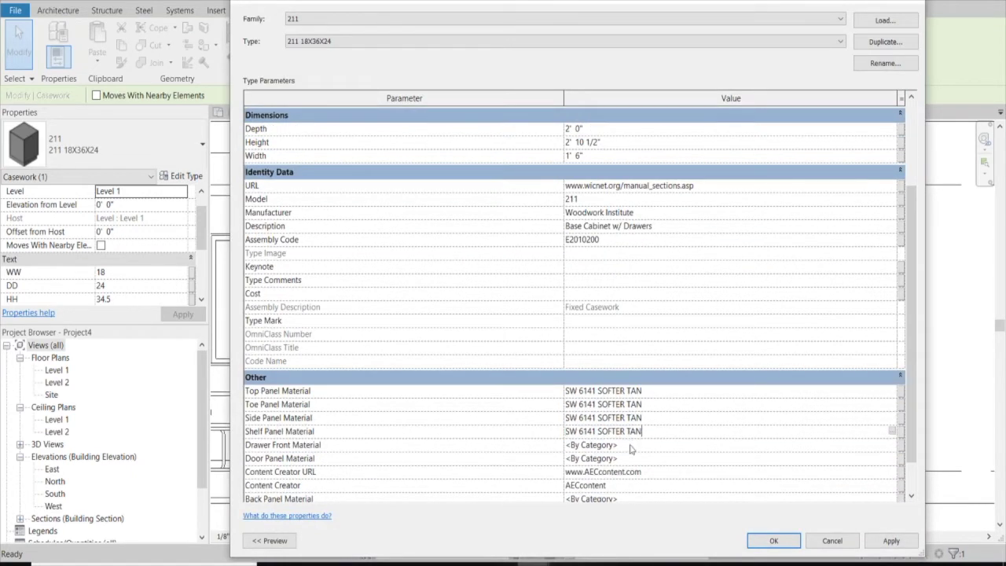
text(SW 6141 SOFTER TAN)
key(Tab)
text(SW 6141 SOFTER TAN)
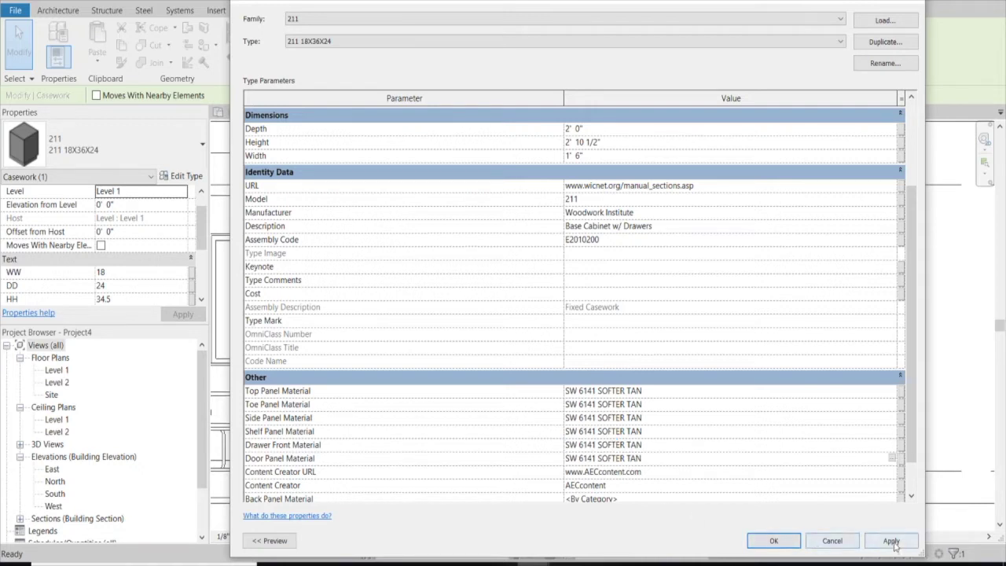
click(892, 541)
click(773, 541)
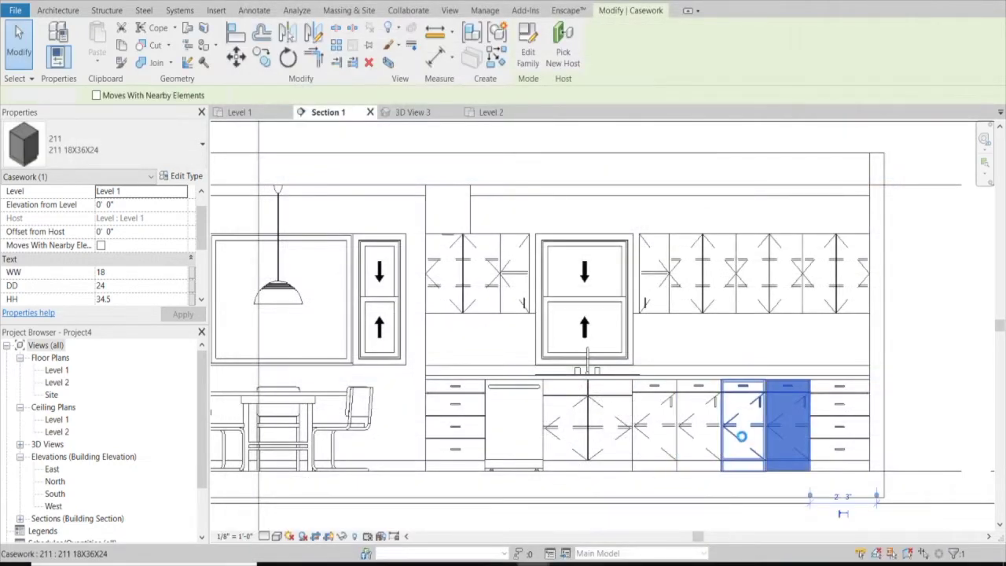
Keep the cabinet on Level 1 and recheck its type property materials.
click(182, 191)
click(189, 183)
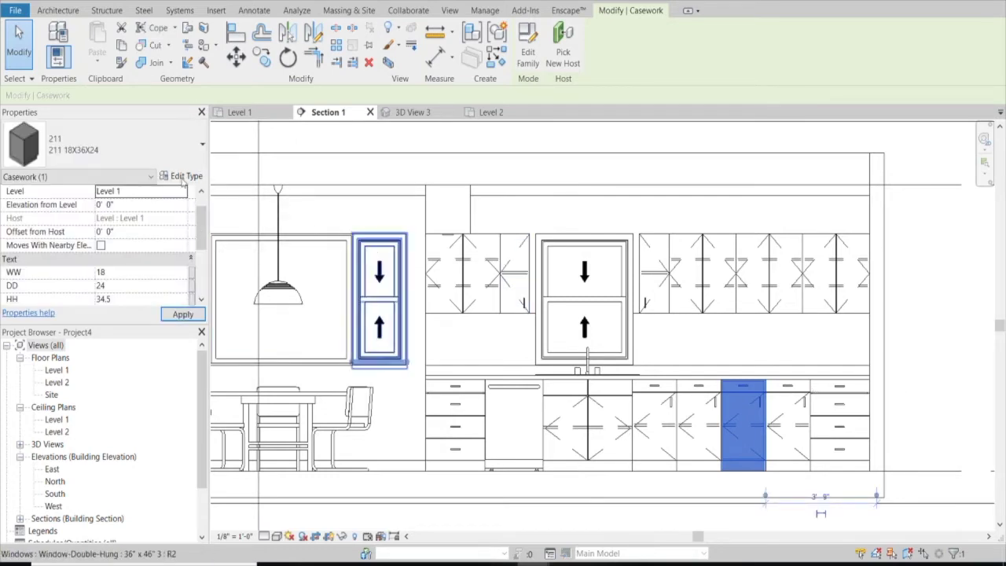
click(182, 176)
scroll(812, 495, down, 3)
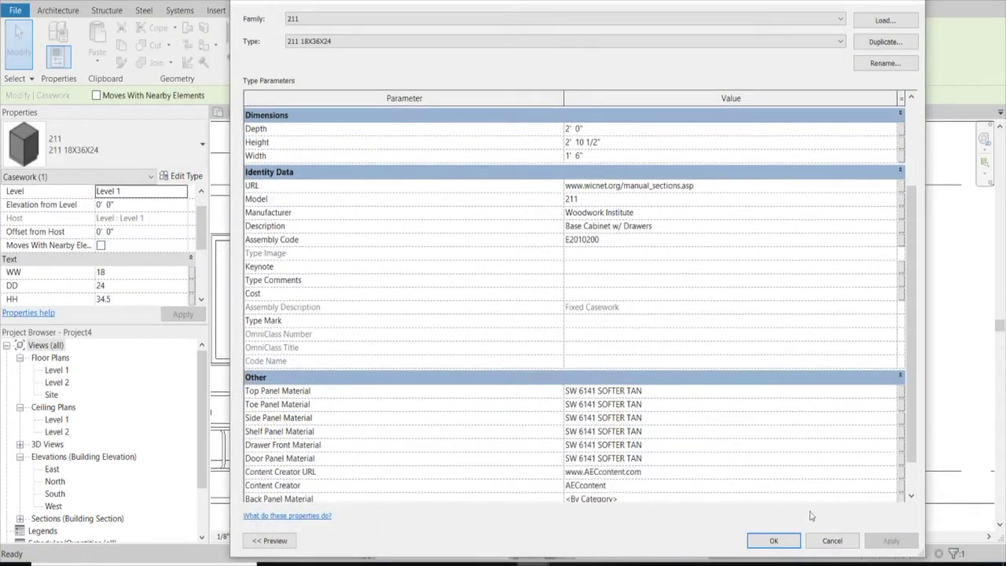
click(775, 541)
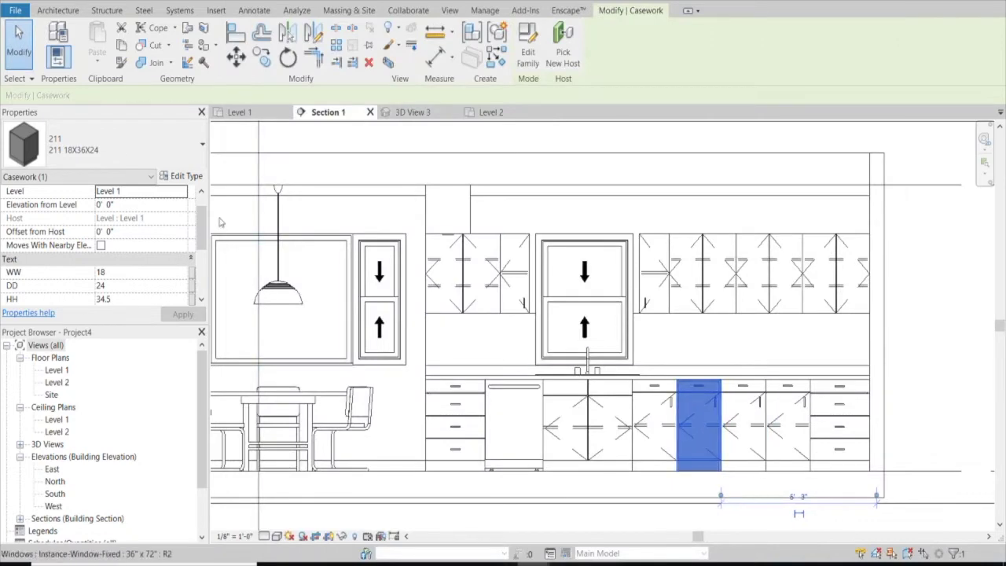
click(183, 178)
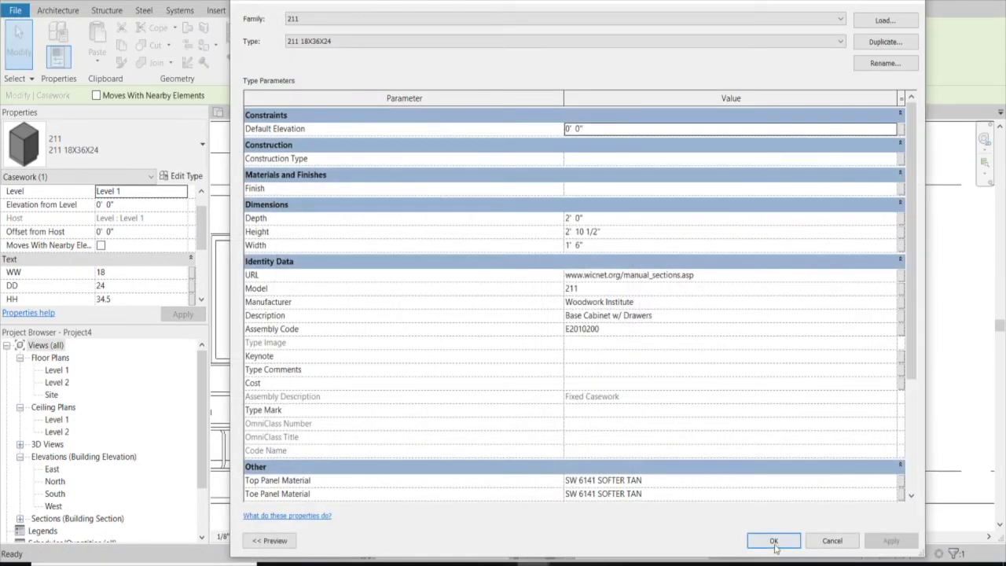
click(775, 541)
Set the sink base cabinet's top, toe, side and door panels to SW 6141 SOFTER TAN.
click(588, 424)
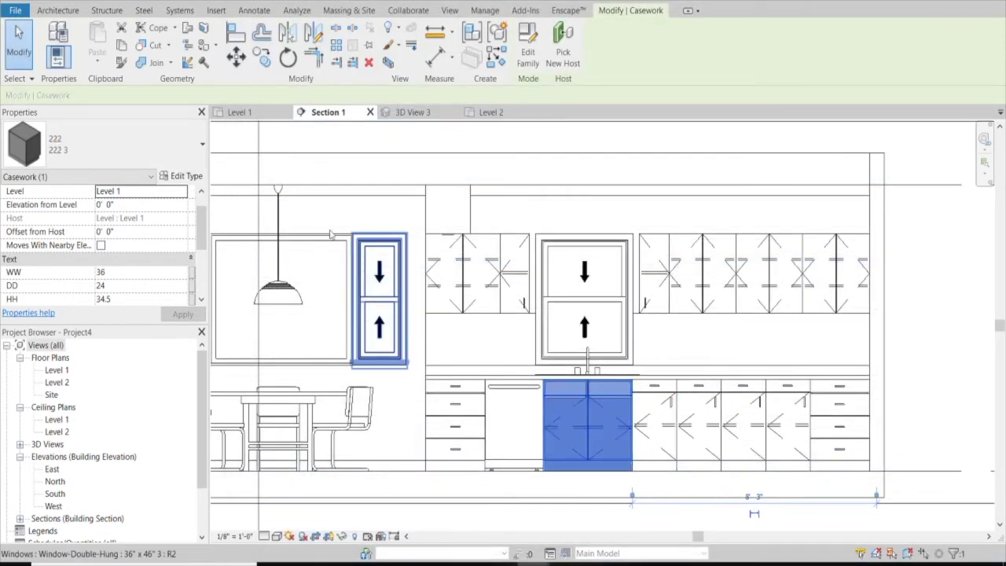
click(183, 176)
click(696, 481)
text(SW 6141 SOFTER TAN)
scroll(617, 477, down, 1)
click(628, 467)
text(SW 6141 SOFTER TAN)
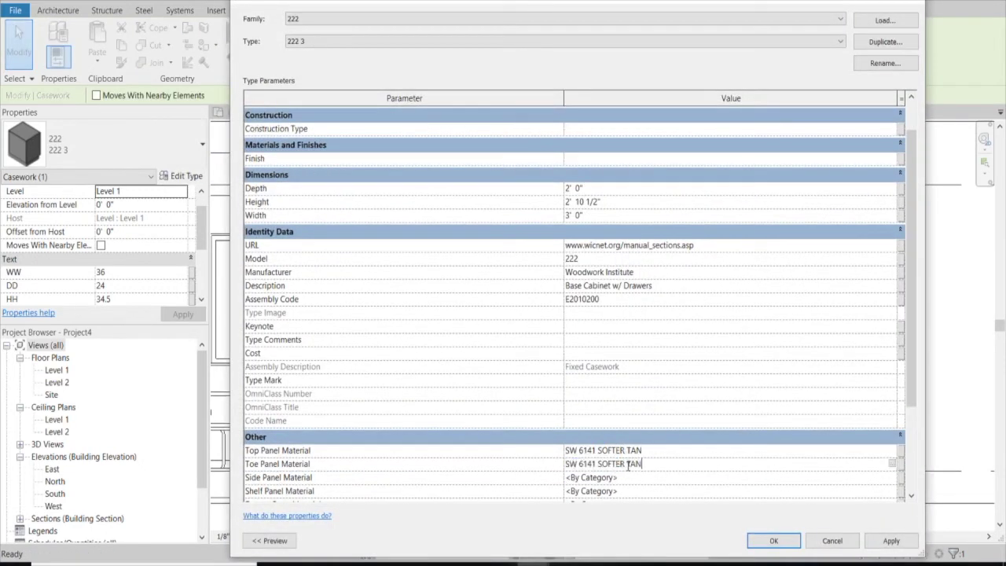
scroll(628, 480, down, 2)
key(Tab)
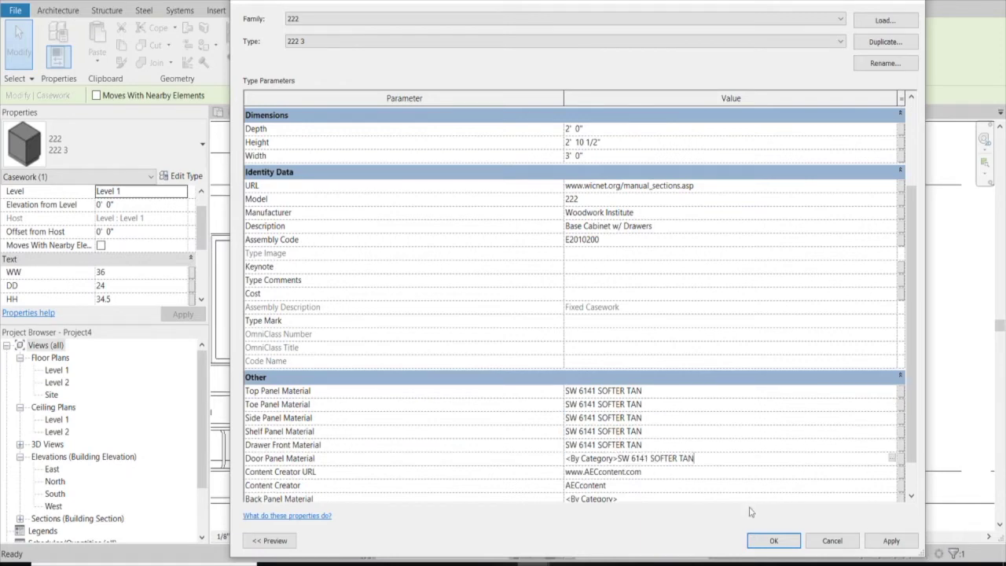
drag(700, 461, 555, 447)
text(SW 6141 SOFTER TAN)
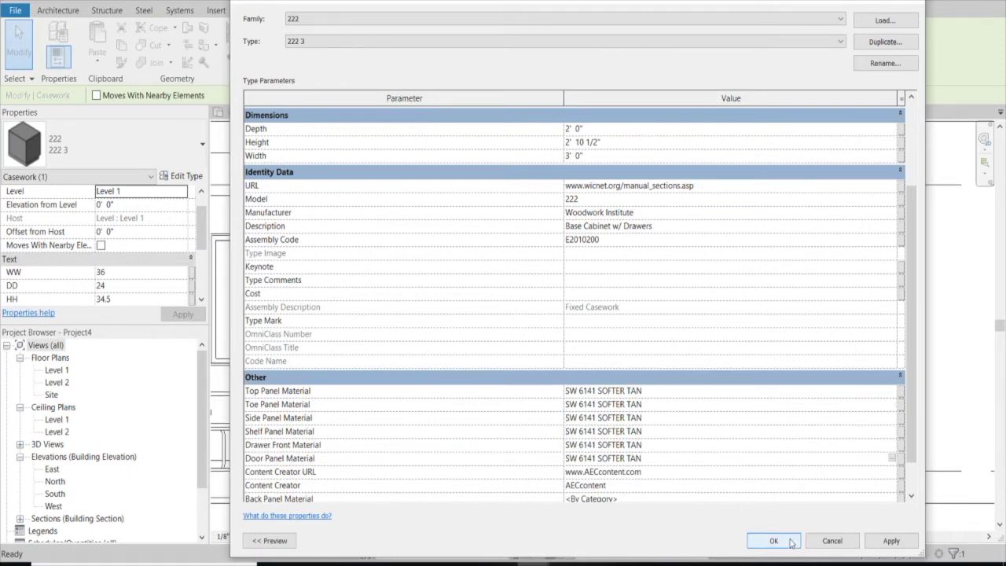
click(790, 542)
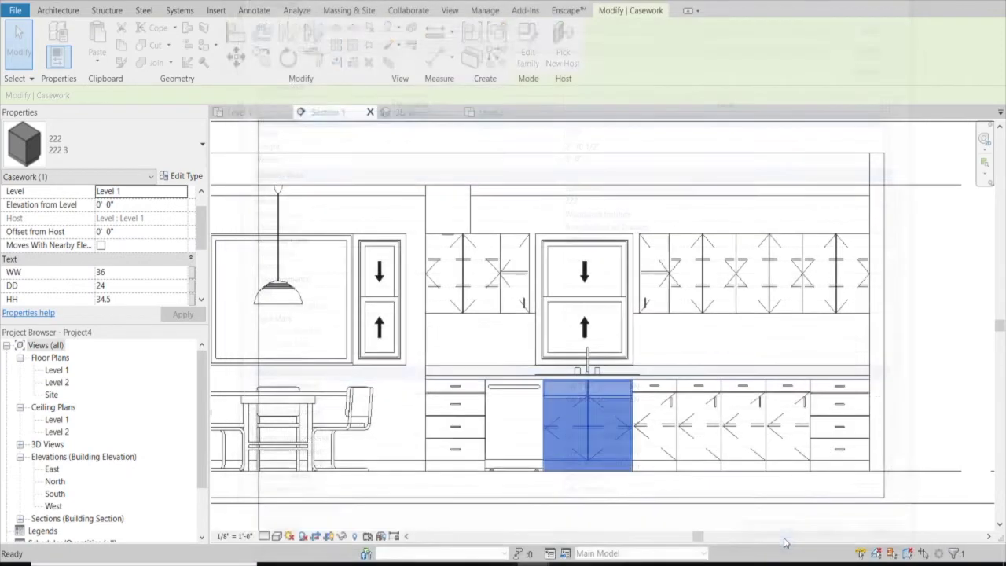
Verify the left drawer base cabinet's type materials, then deselect it.
click(475, 420)
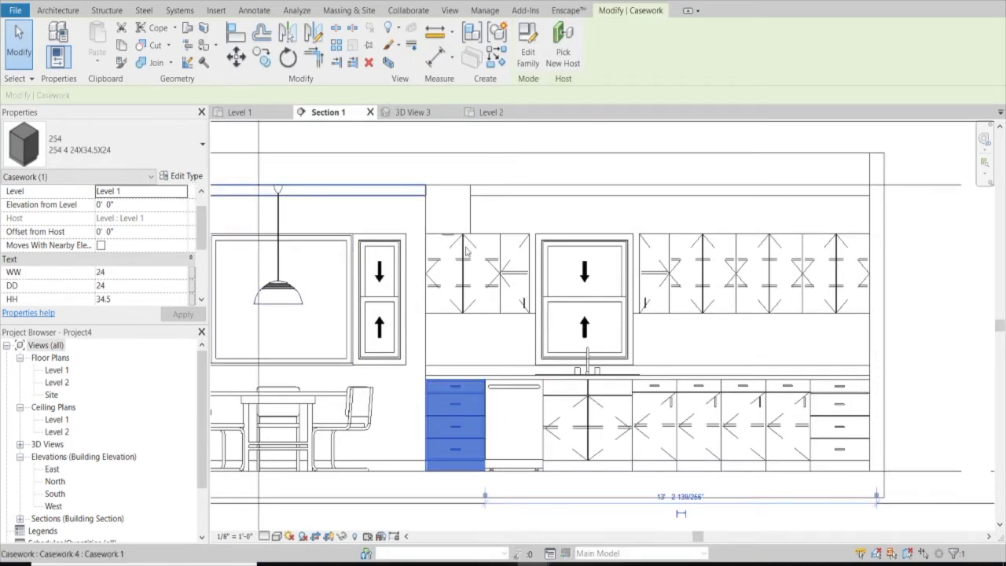
click(183, 176)
click(775, 541)
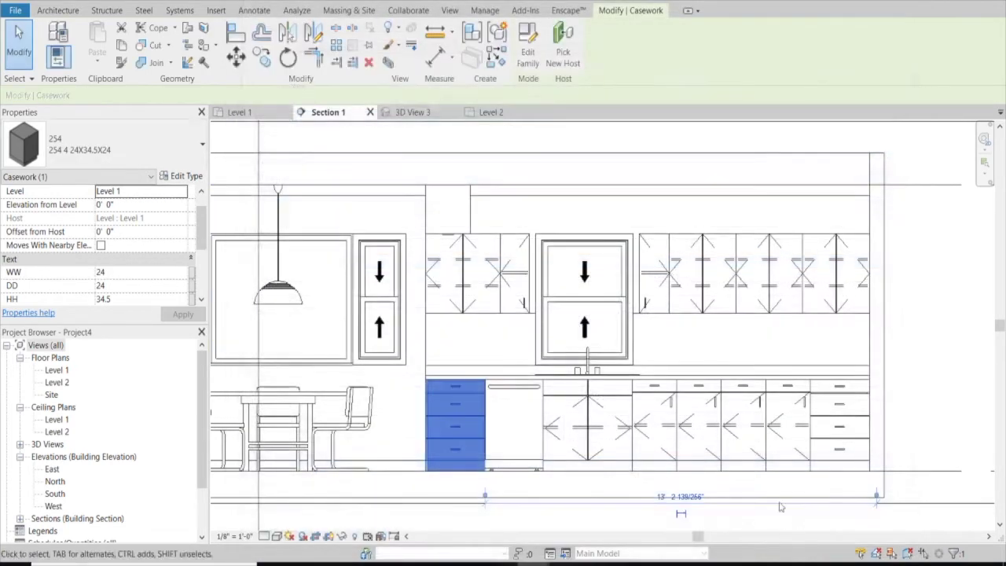
click(911, 361)
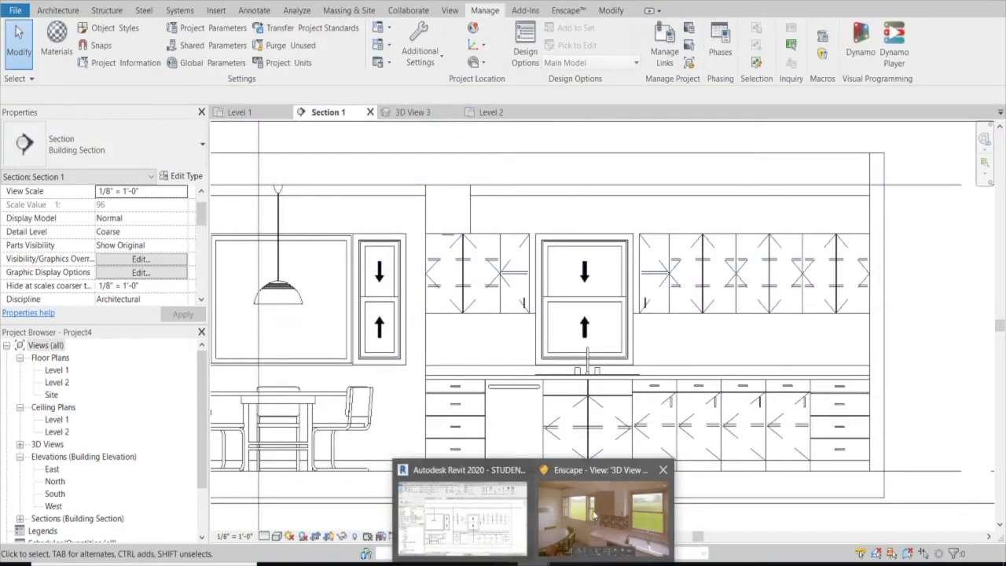
Pull the Enscape view back with the full navigation wheel to show the wider kitchen.
click(558, 461)
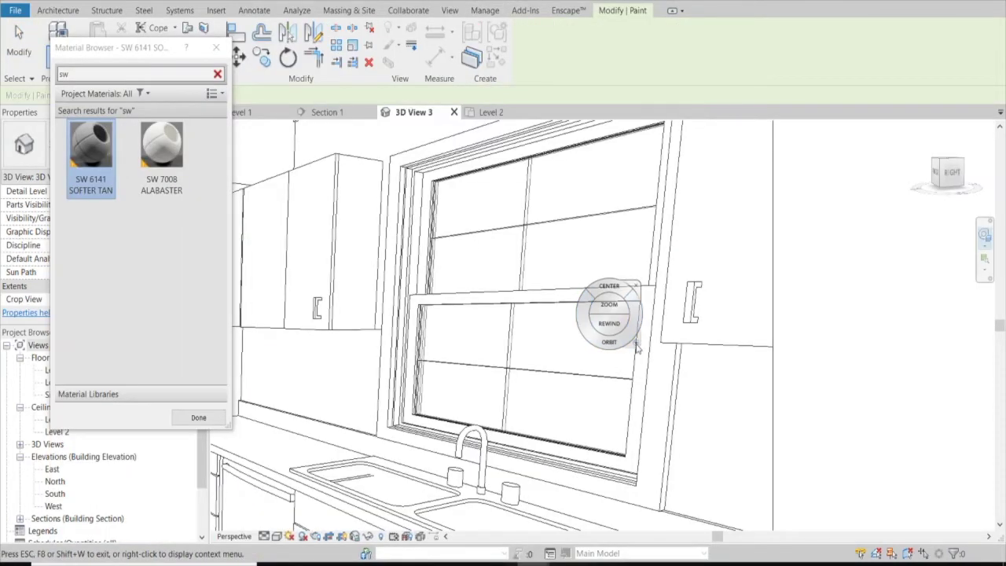
right_click(635, 342)
click(693, 149)
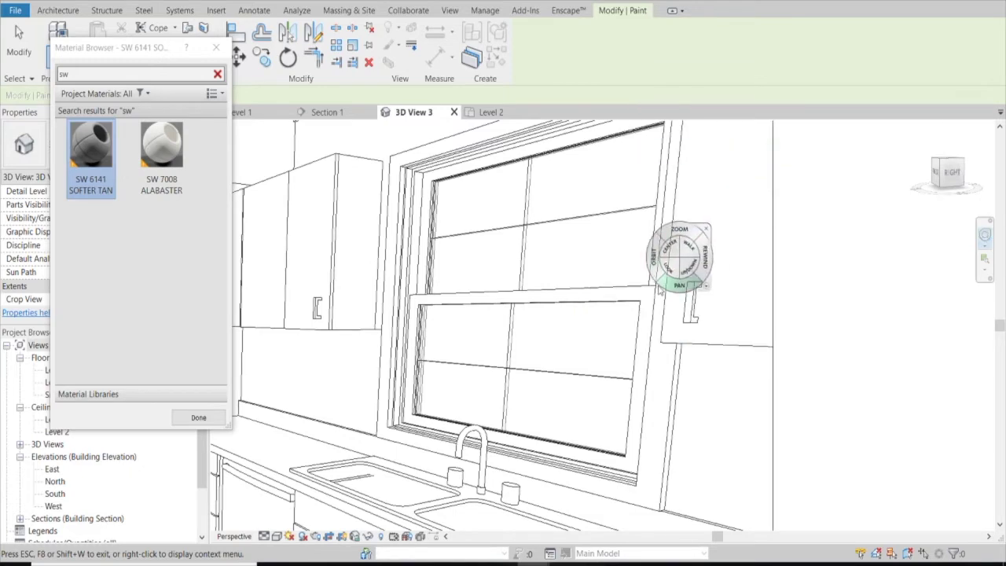
drag(676, 289, 804, 287)
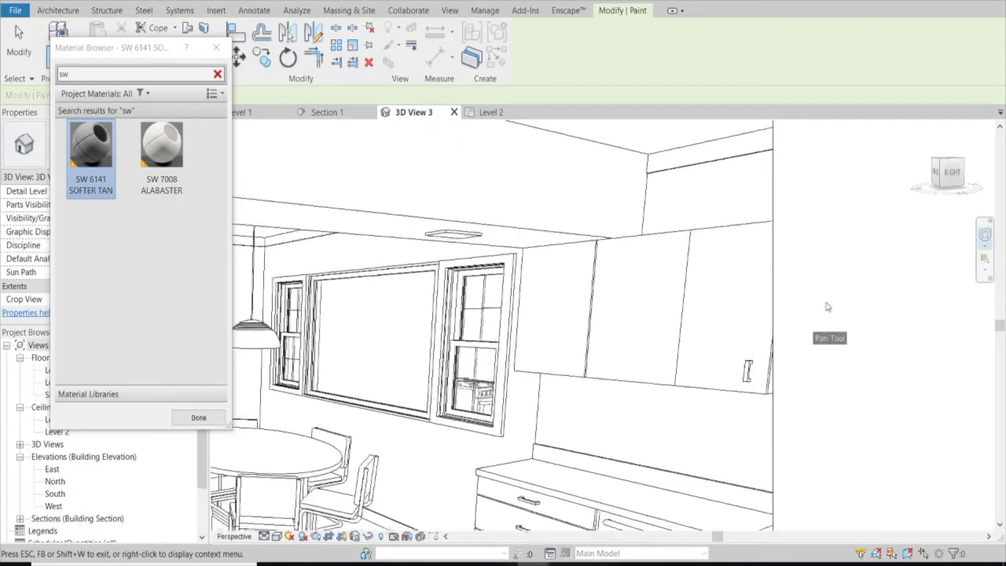
click(830, 261)
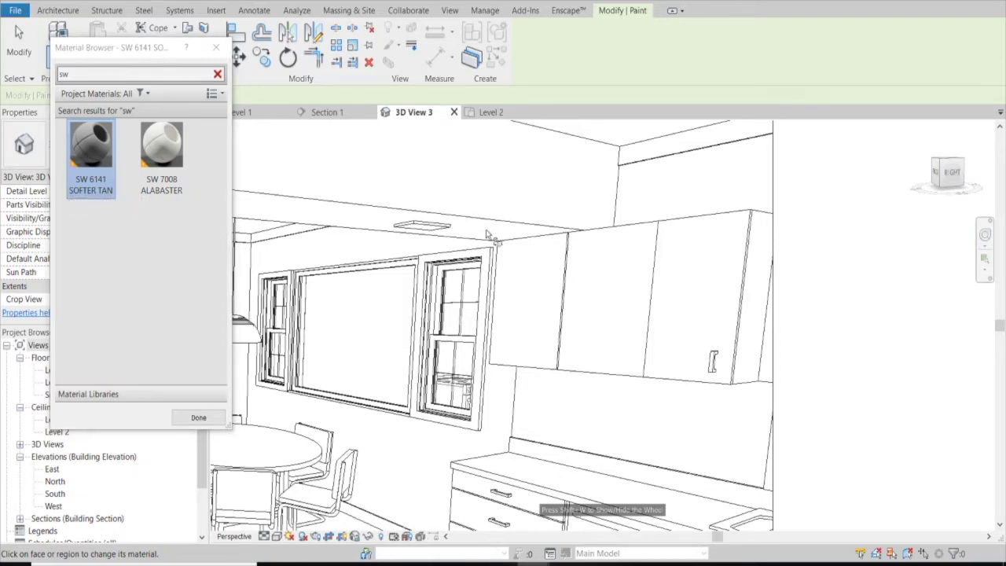
Edit the soffit in place, give its extrusion SW 6141 SOFTER TAN, and finish the model.
click(198, 418)
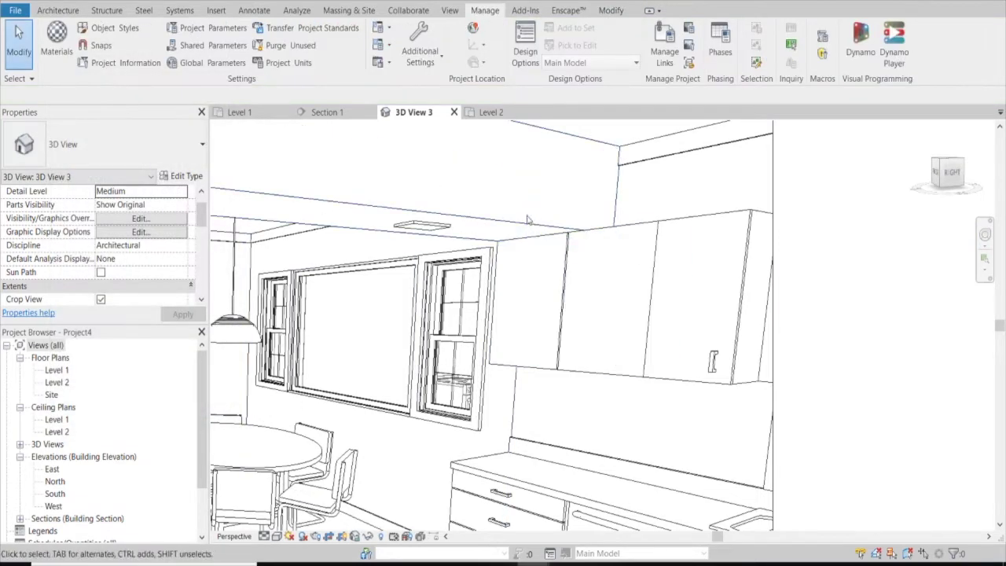
click(528, 220)
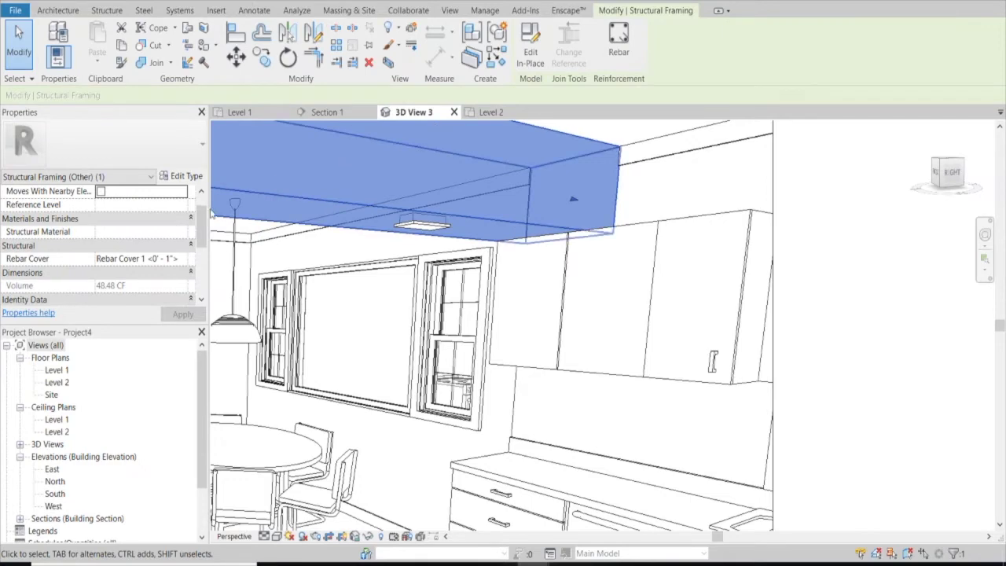
click(531, 52)
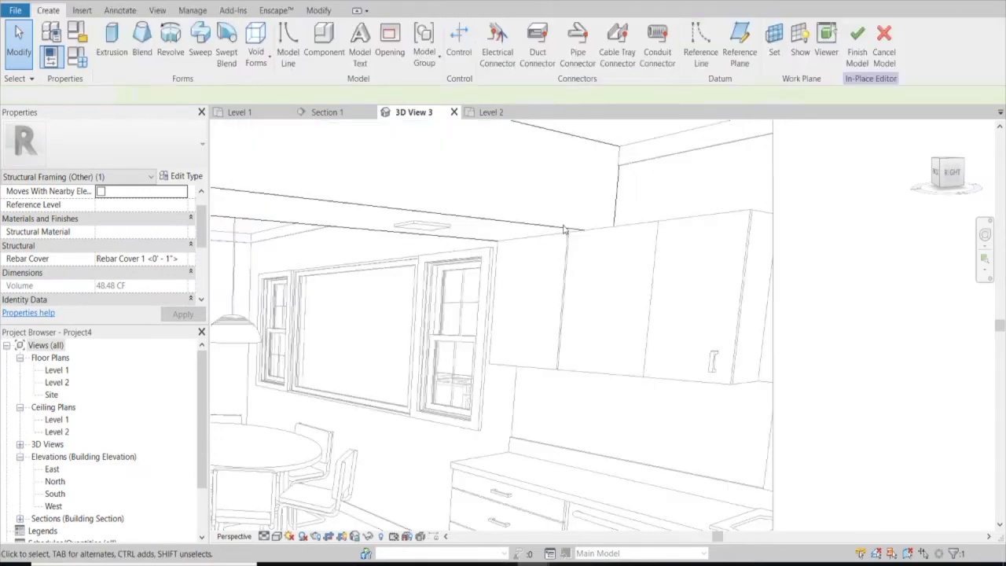
click(564, 230)
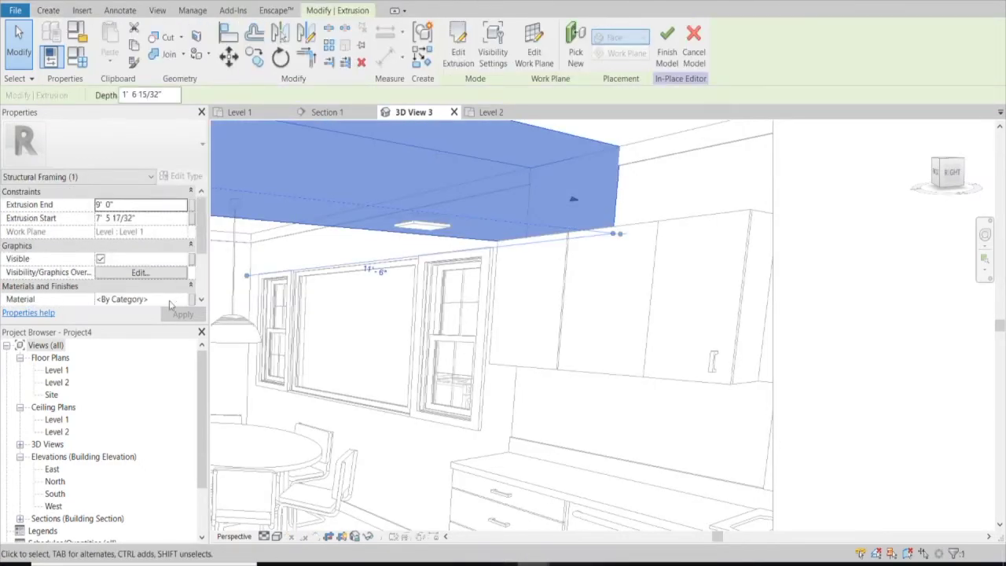
click(169, 302)
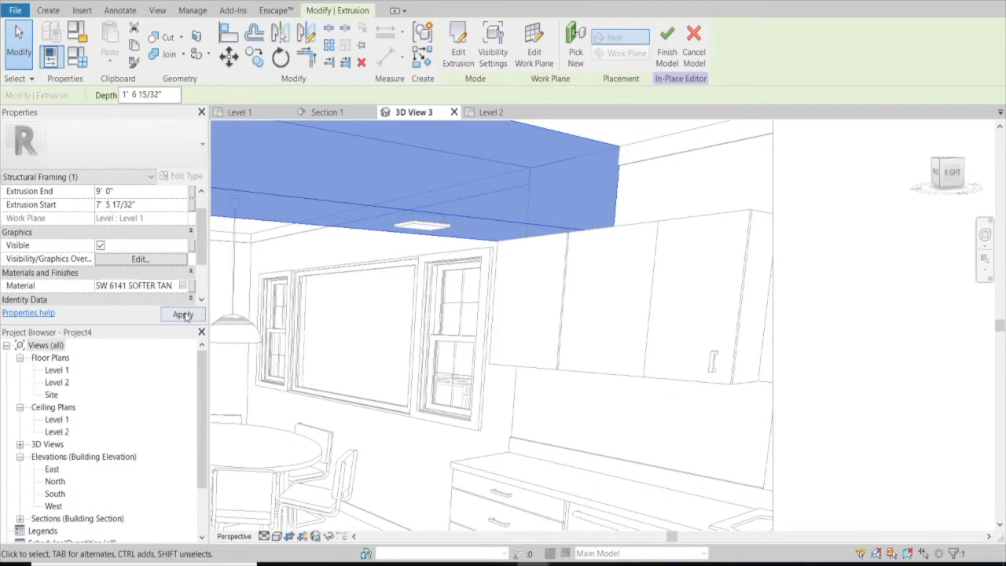
click(666, 43)
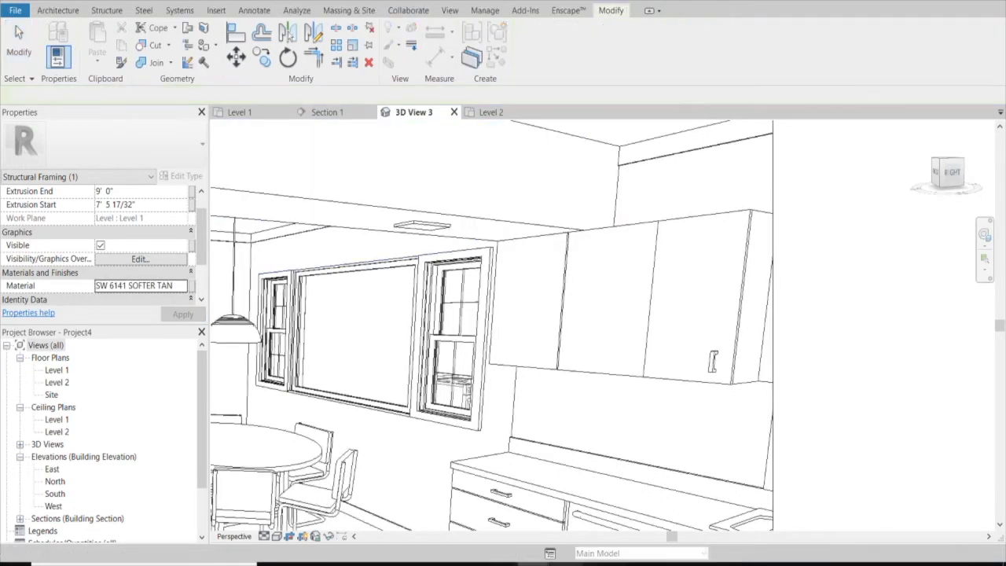
click(607, 494)
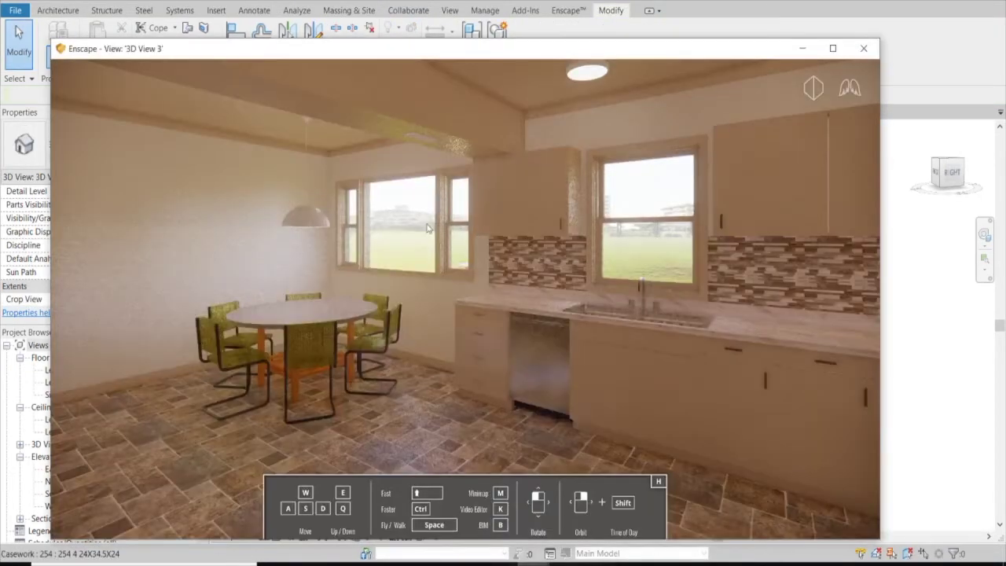
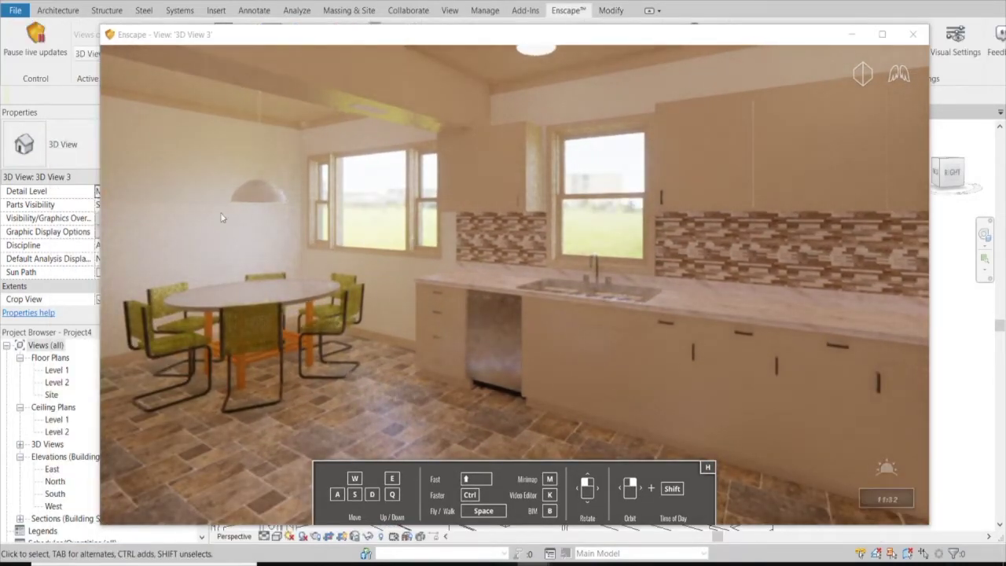
Shift the Enscape sun to about 15:44 so afternoon light stretches across floor and table.
mouse_move(199, 294)
shift+right_down()
mouse_move(236, 294)
mouse_move(199, 289)
shift+right_up()
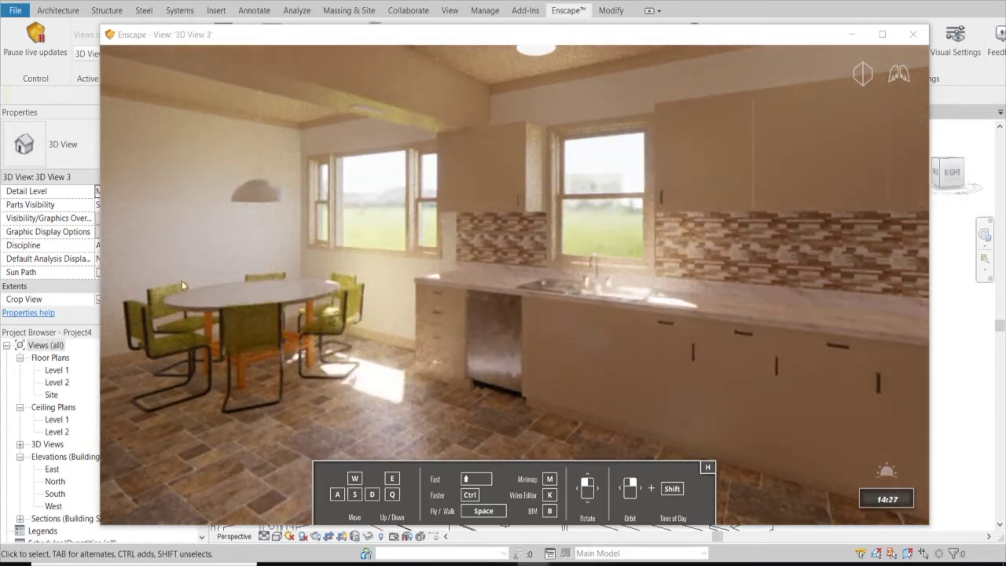
mouse_move(198, 289)
shift+right_down()
mouse_move(236, 290)
mouse_move(199, 289)
mouse_move(228, 291)
shift+right_up()
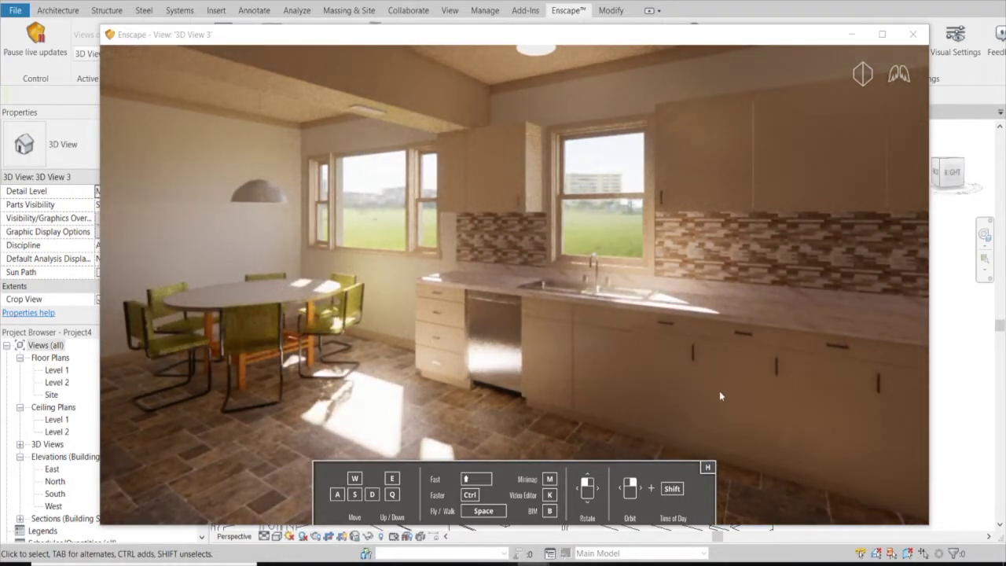
mouse_move(227, 291)
shift+right_down()
mouse_move(314, 291)
mouse_move(259, 291)
shift+right_up()
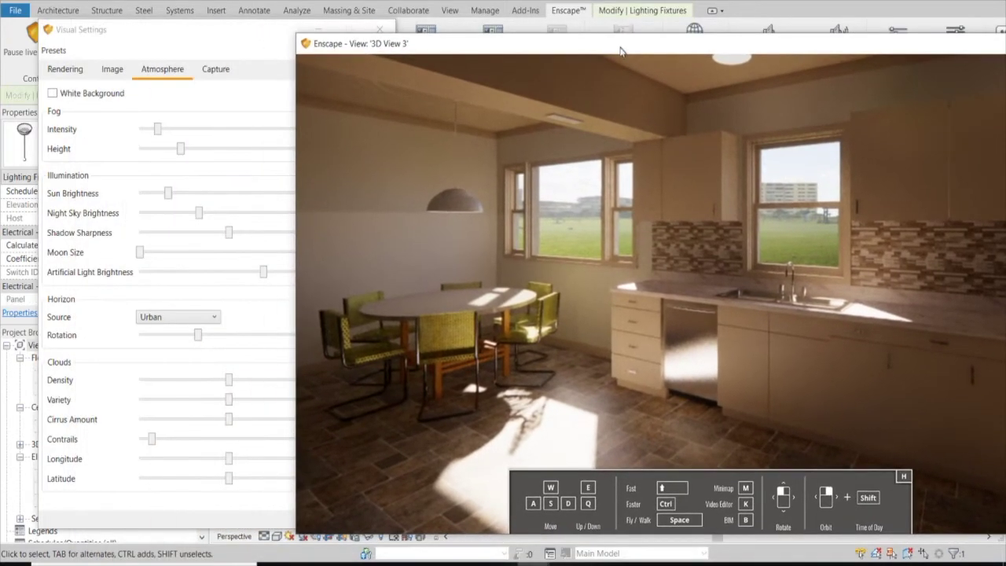
mouse_move(620, 52)
mouse_down()
mouse_move(449, 56)
mouse_move(513, 92)
mouse_up()
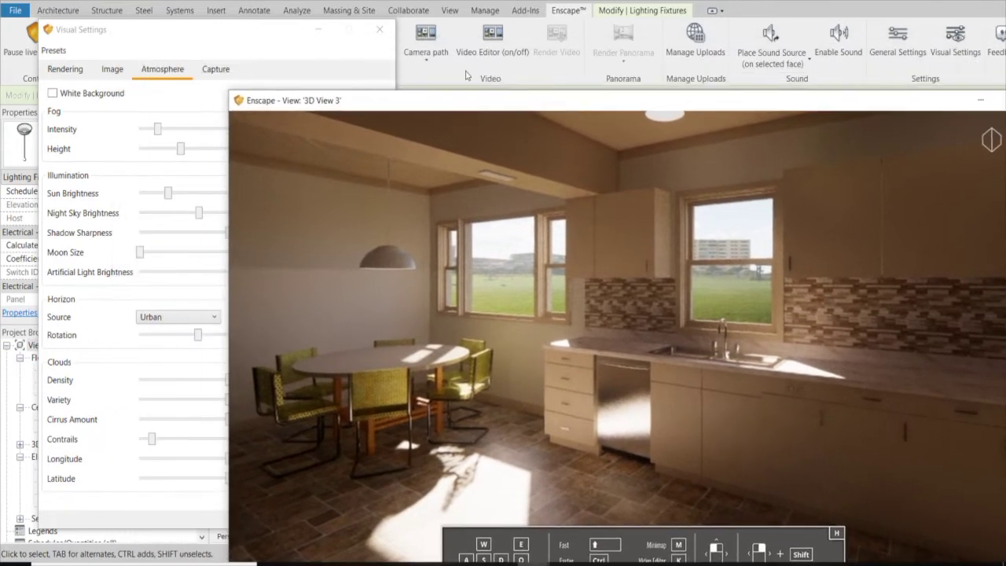
Set Enscape's exposure to 70% in the Rendering settings and bring the kitchen render back.
click(253, 27)
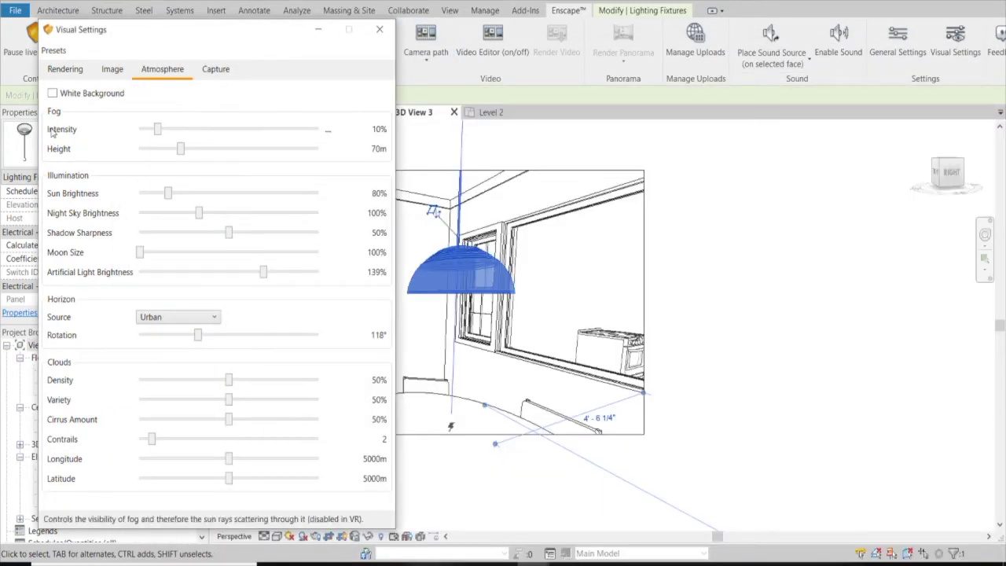
click(66, 71)
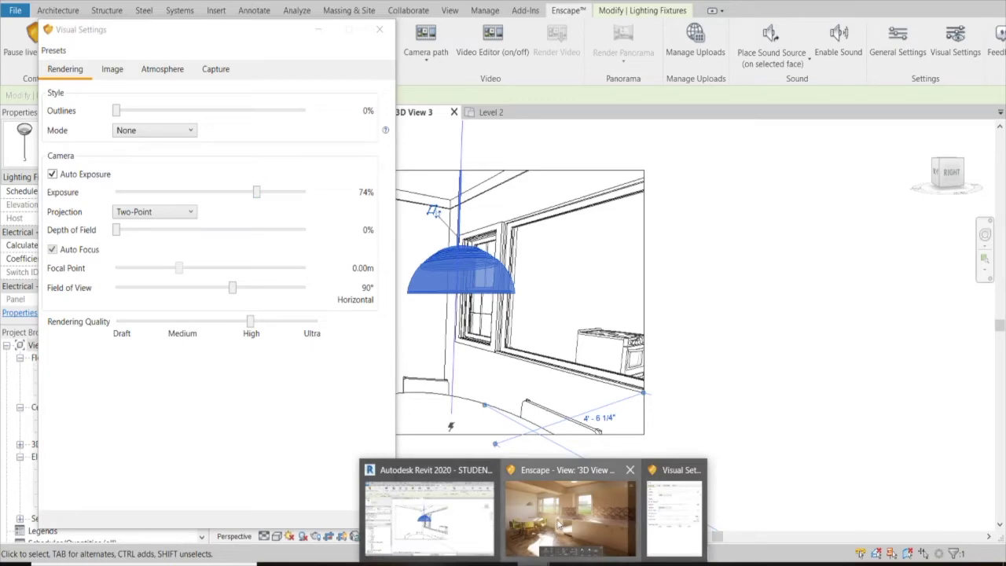
click(578, 496)
drag(519, 102, 393, 44)
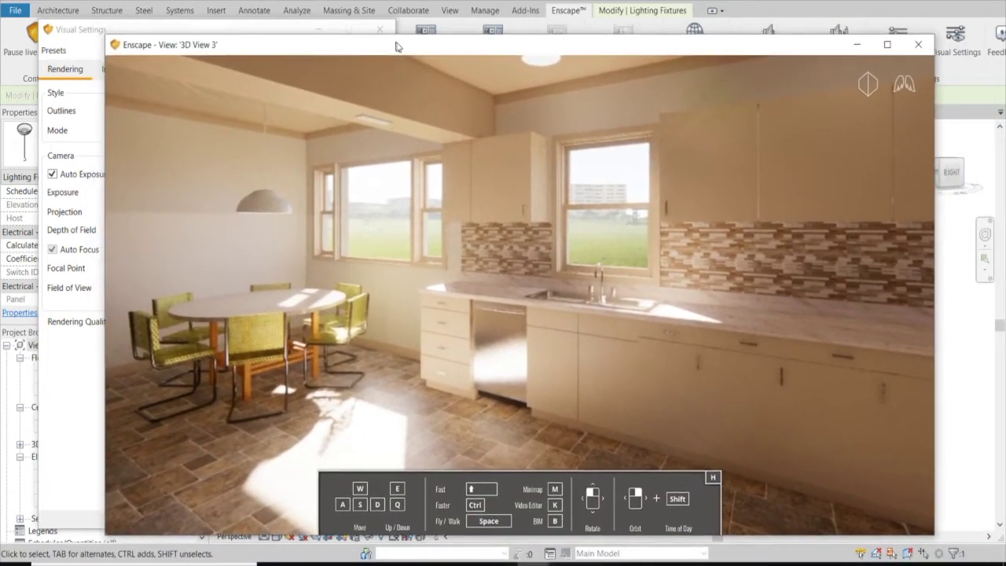
drag(393, 43, 525, 50)
click(161, 41)
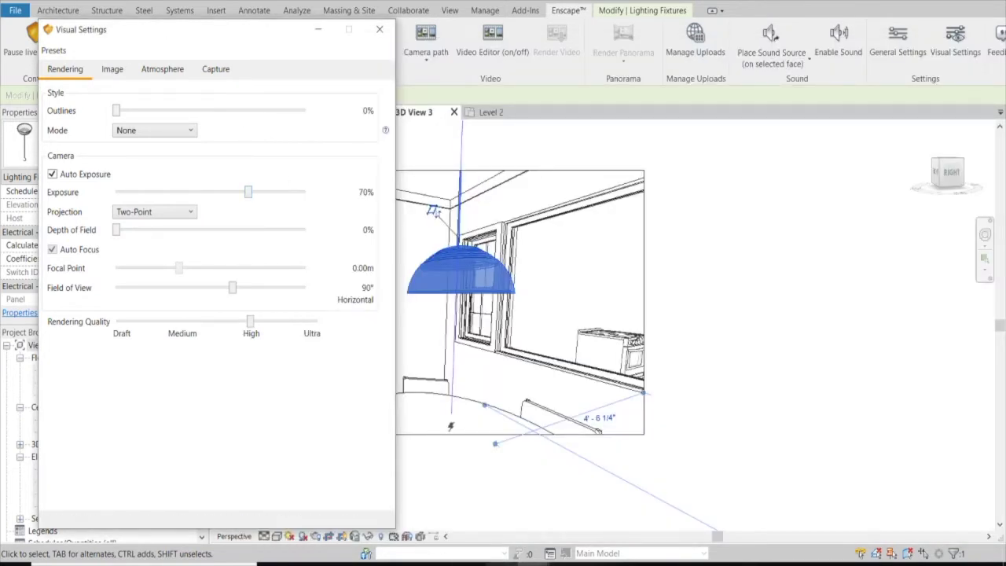
click(578, 510)
mouse_move(525, 57)
mouse_down()
mouse_move(409, 44)
mouse_move(414, 57)
mouse_up()
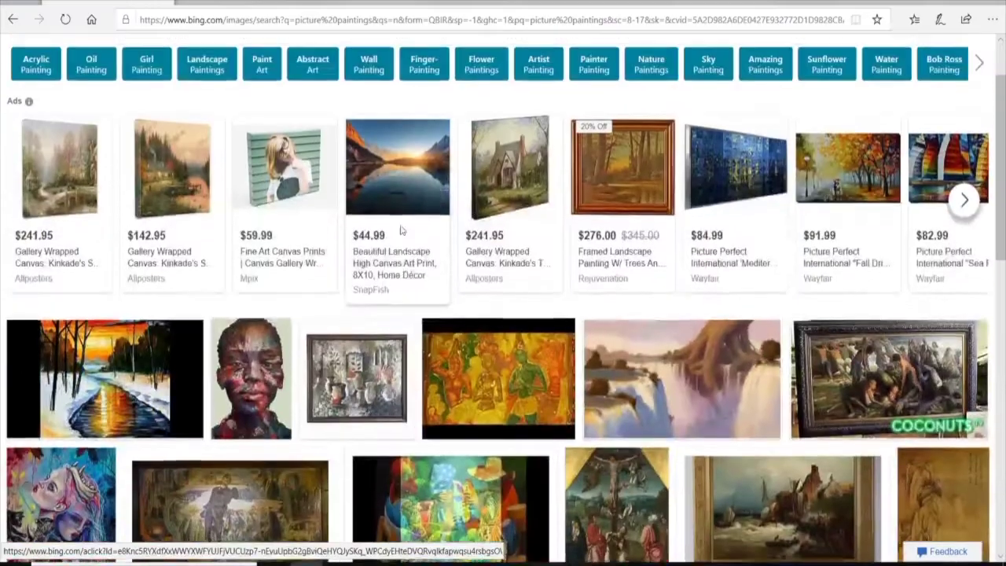
scroll(432, 220, down, 3)
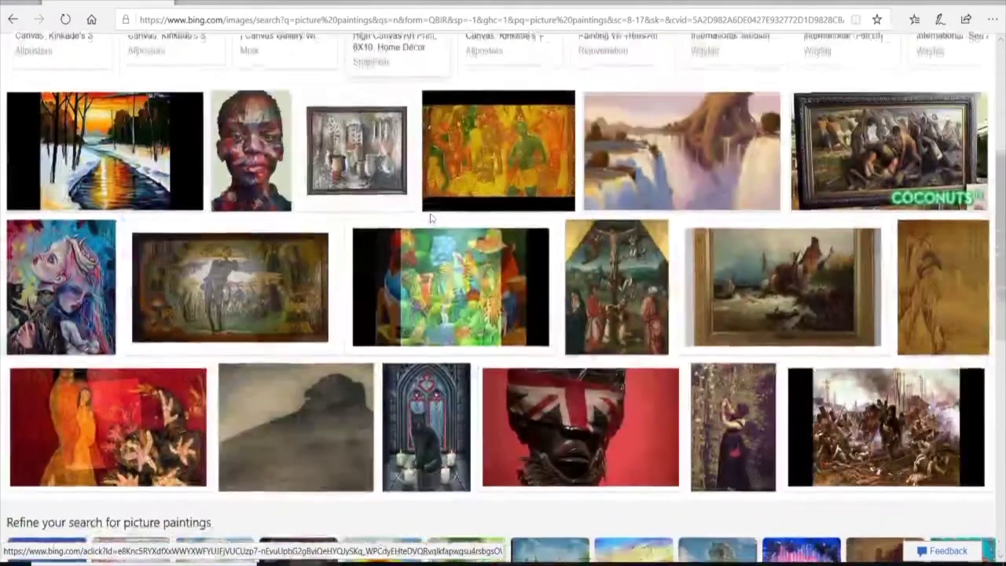
scroll(507, 227, down, 2)
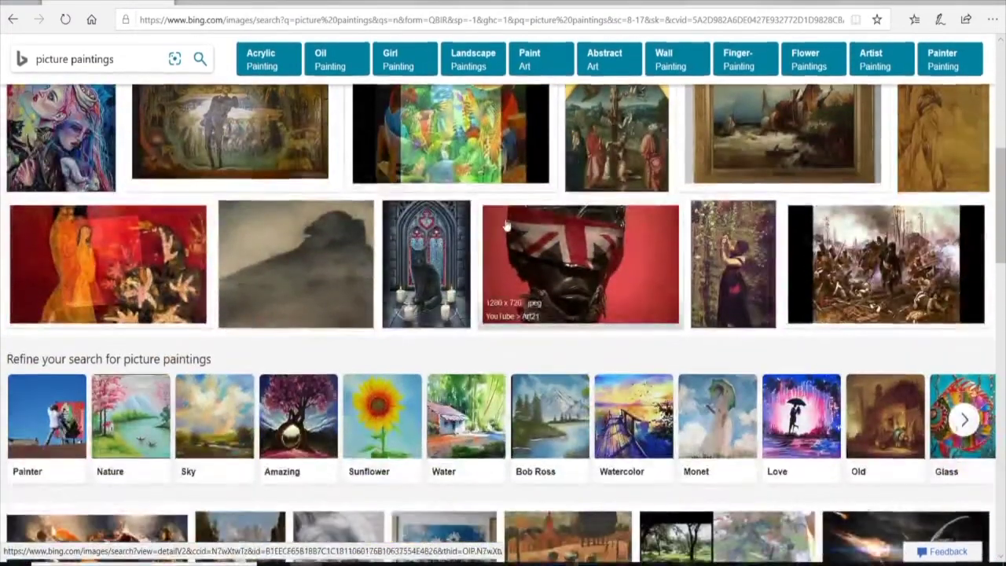
scroll(507, 226, down, 2)
scroll(571, 256, down, 3)
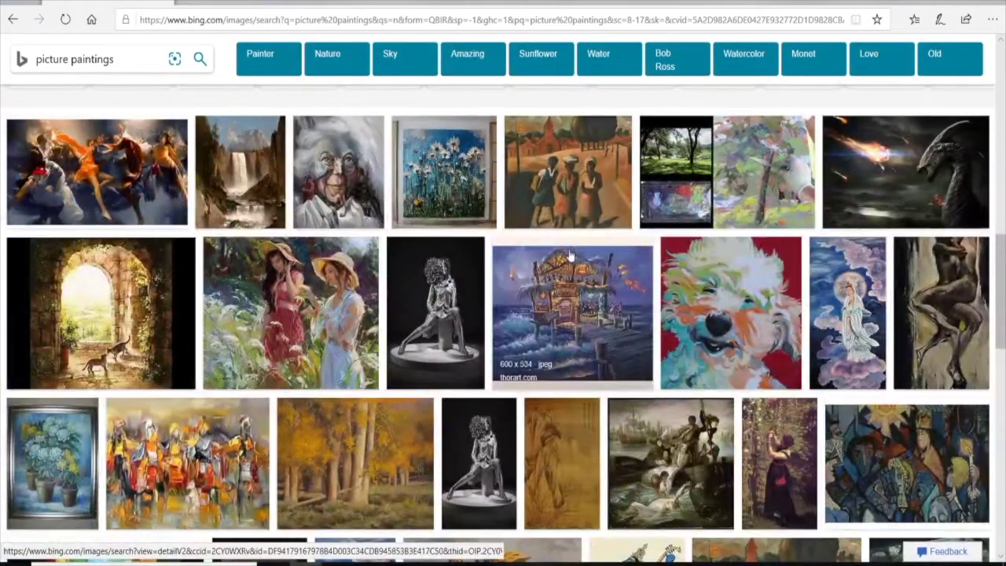
scroll(580, 240, down, 4)
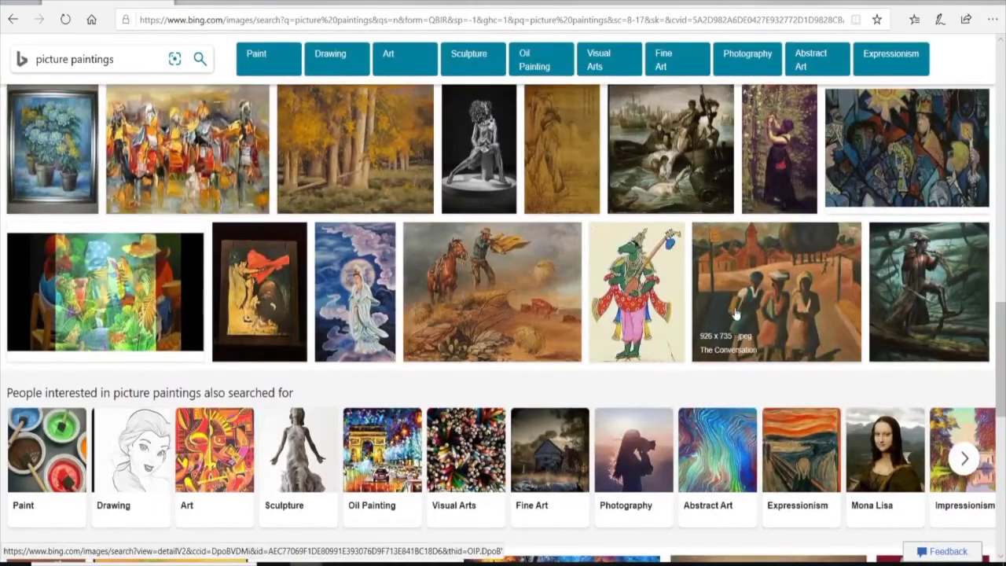
scroll(784, 314, down, 3)
scroll(788, 299, down, 2)
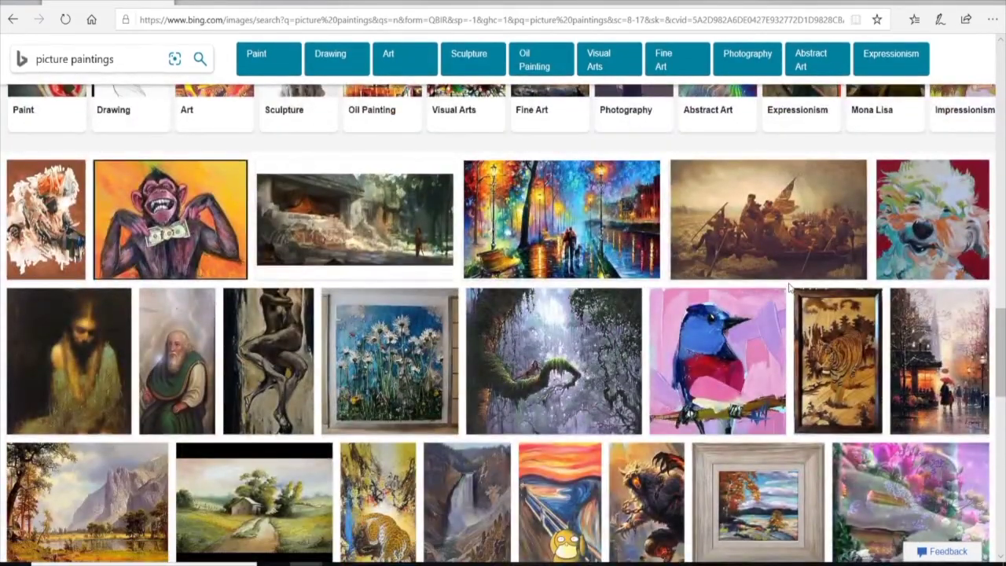
scroll(790, 287, down, 4)
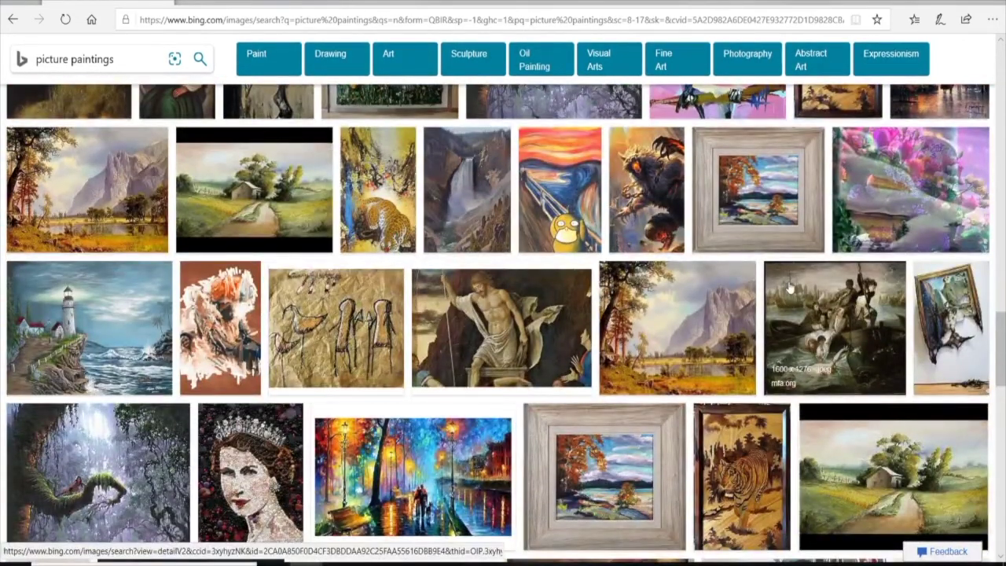
scroll(790, 289, down, 5)
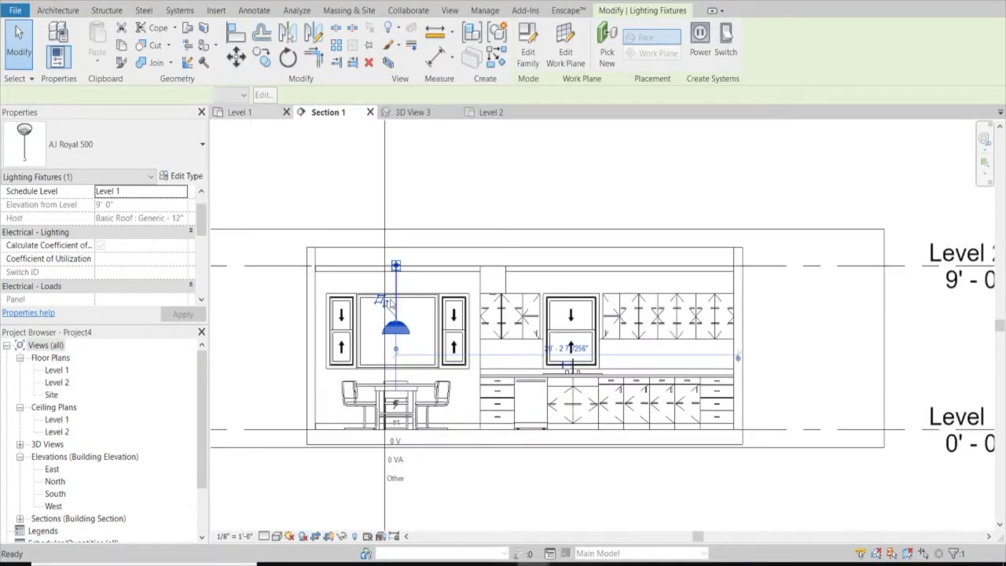
Open Section 2 from the Level 1 plan, framing the dining table and pendant light.
click(240, 113)
scroll(668, 260, up, 3)
scroll(669, 260, down, 3)
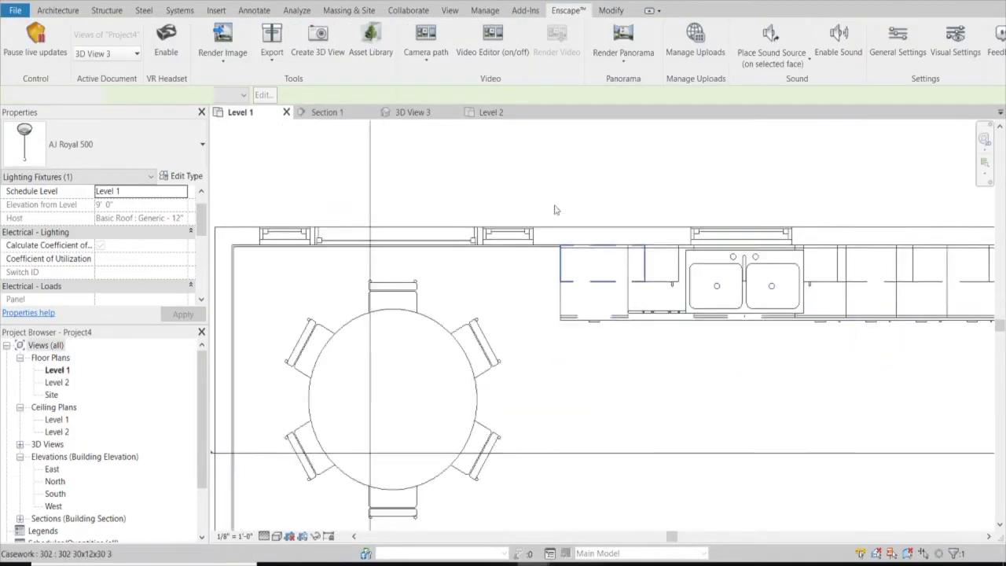
scroll(555, 209, down, 3)
double_click(468, 510)
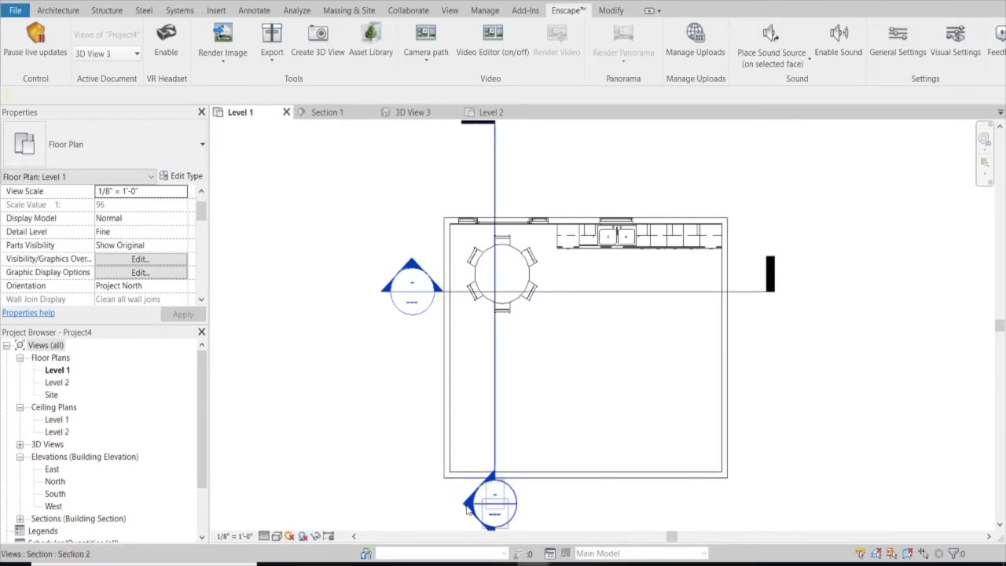
scroll(576, 362, up, 2)
scroll(593, 339, up, 2)
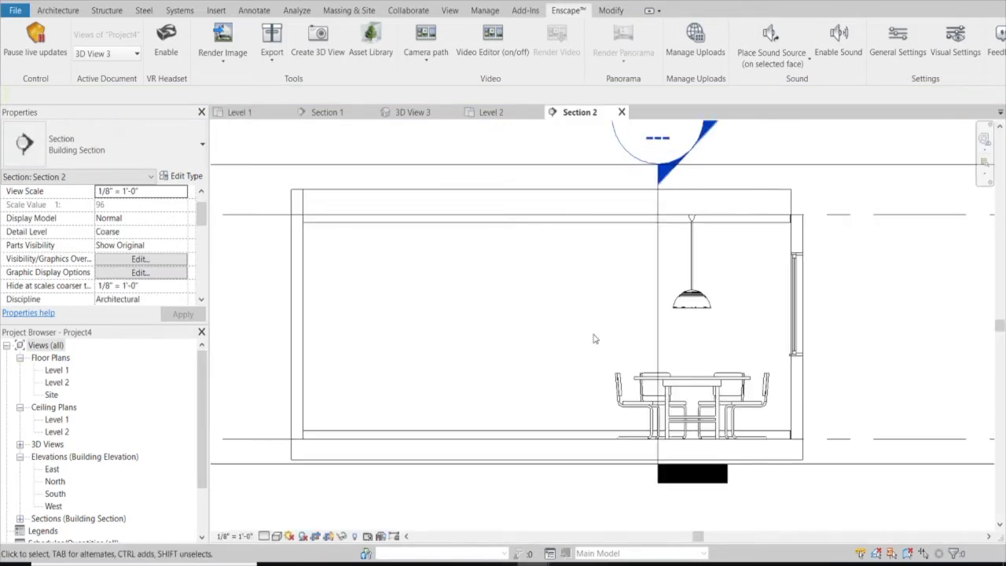
scroll(685, 349, up, 2)
scroll(592, 329, down, 1)
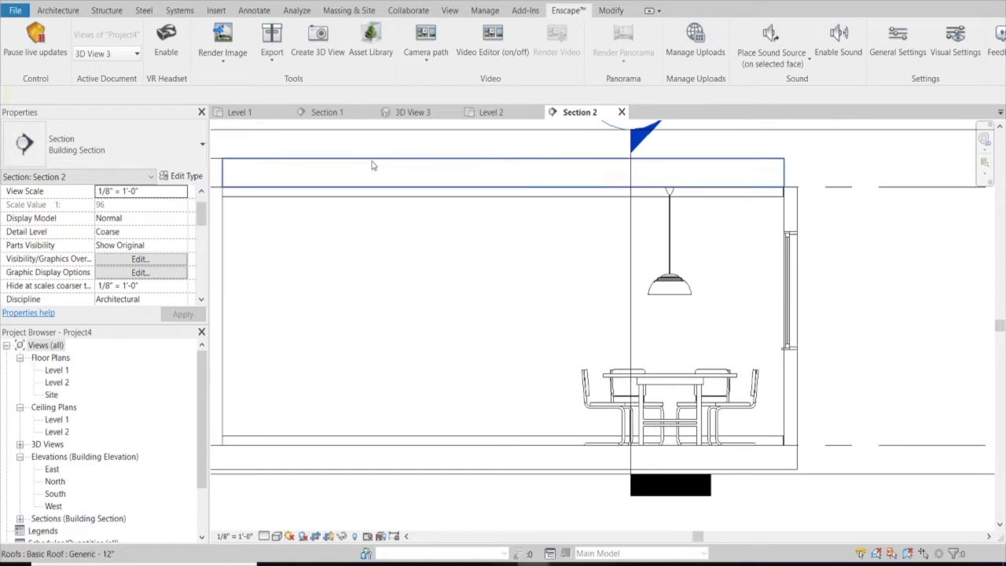
click(215, 10)
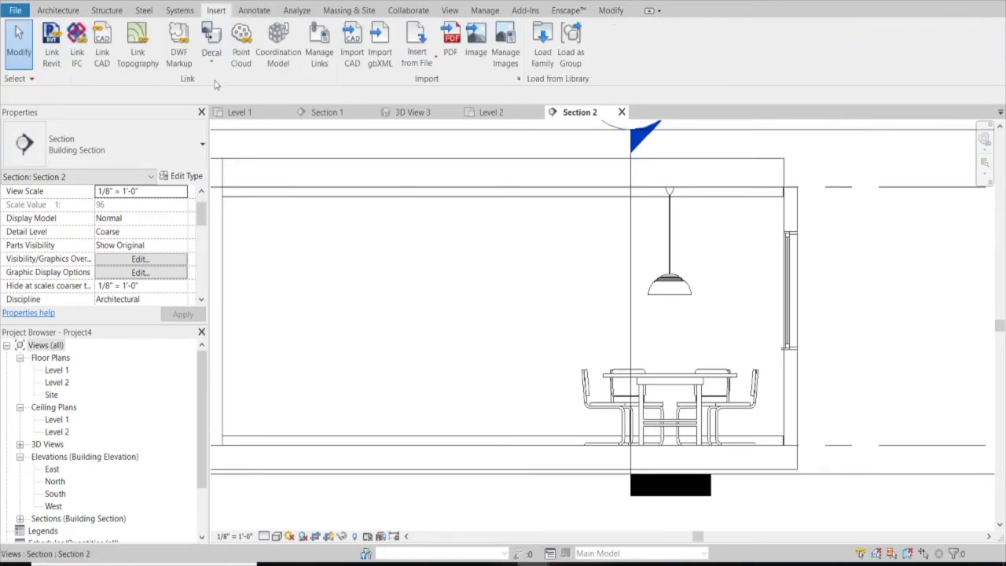
Create decal type ART 1 with a Matte finish using PAINTING.jpg as its source image.
click(214, 62)
click(238, 112)
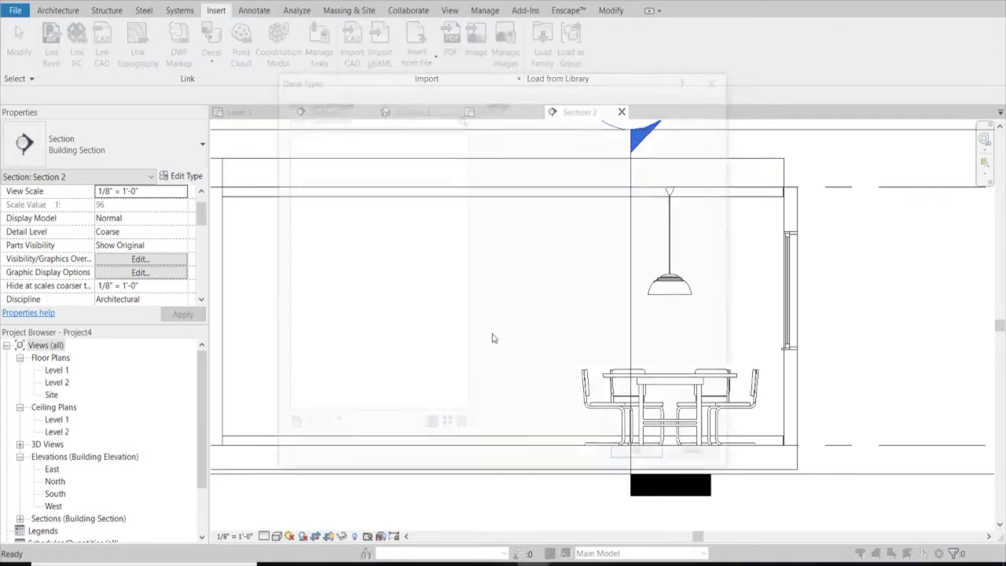
click(289, 427)
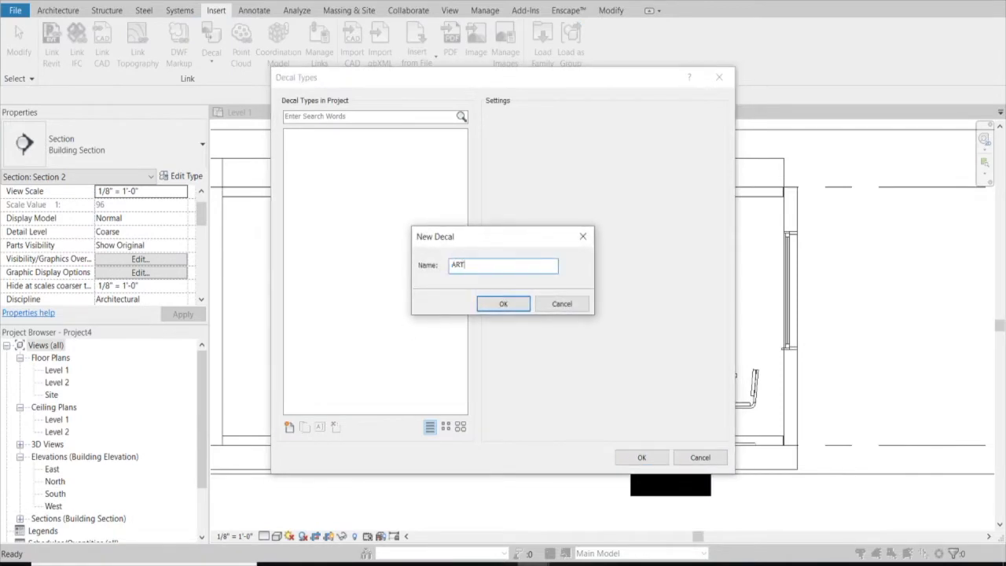
click(505, 304)
click(612, 272)
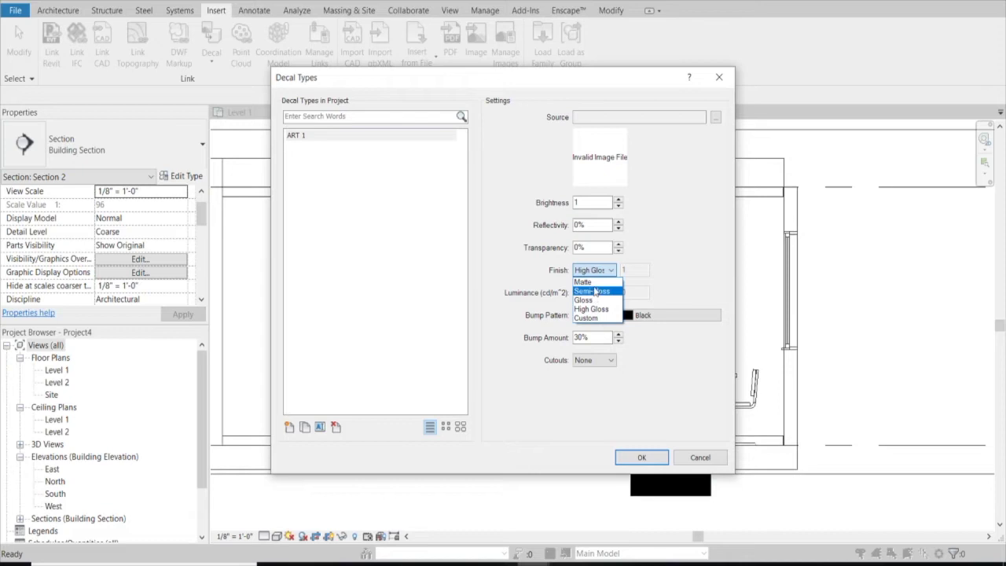
click(594, 282)
click(716, 118)
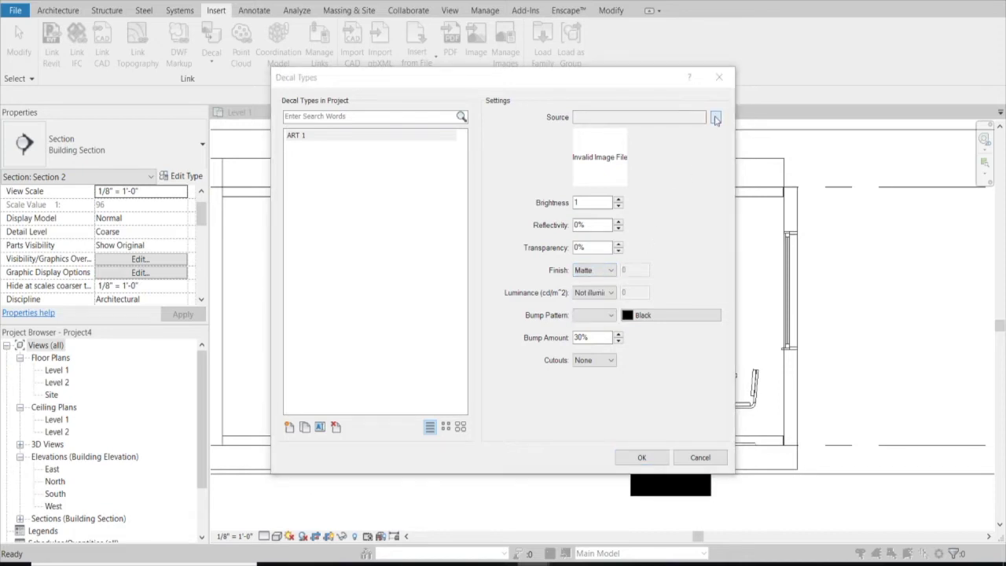
click(636, 425)
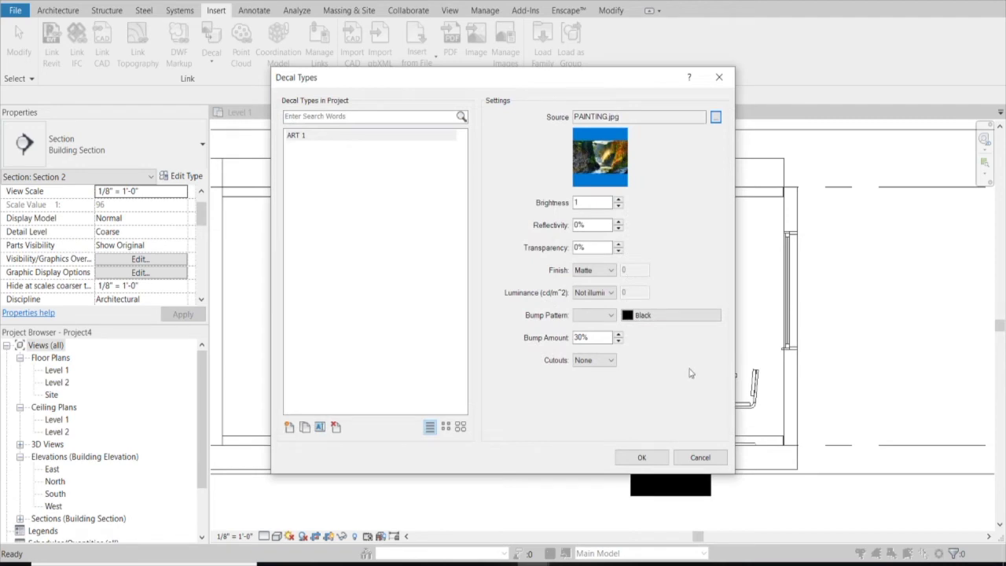
click(642, 458)
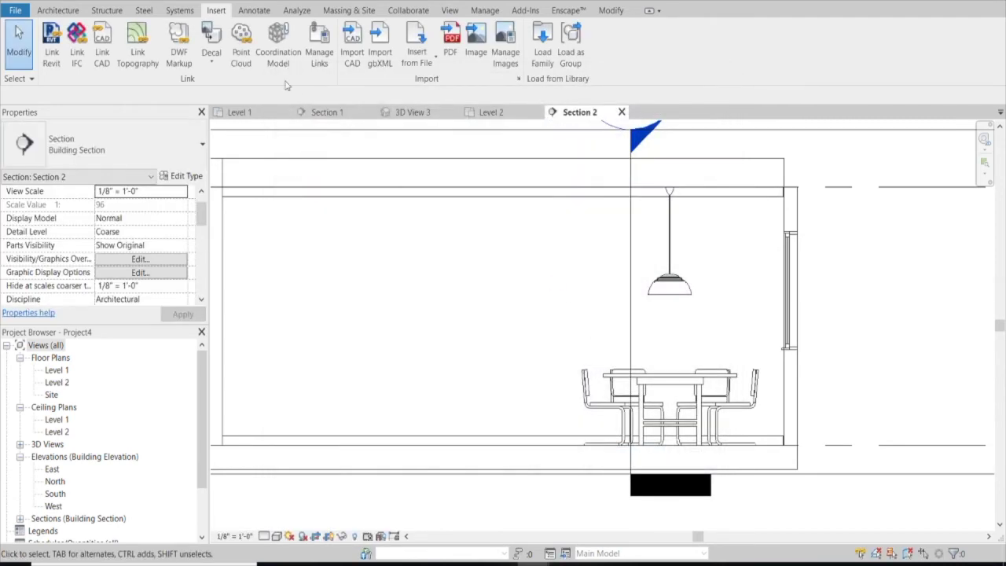
click(214, 63)
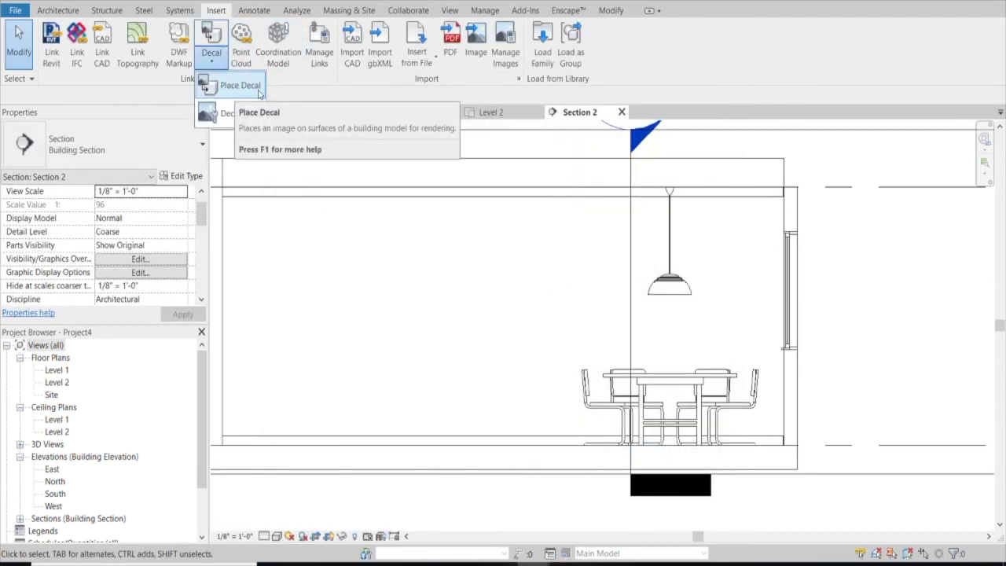
Place the ART 1 decal on the back wall in Section 2.
click(247, 87)
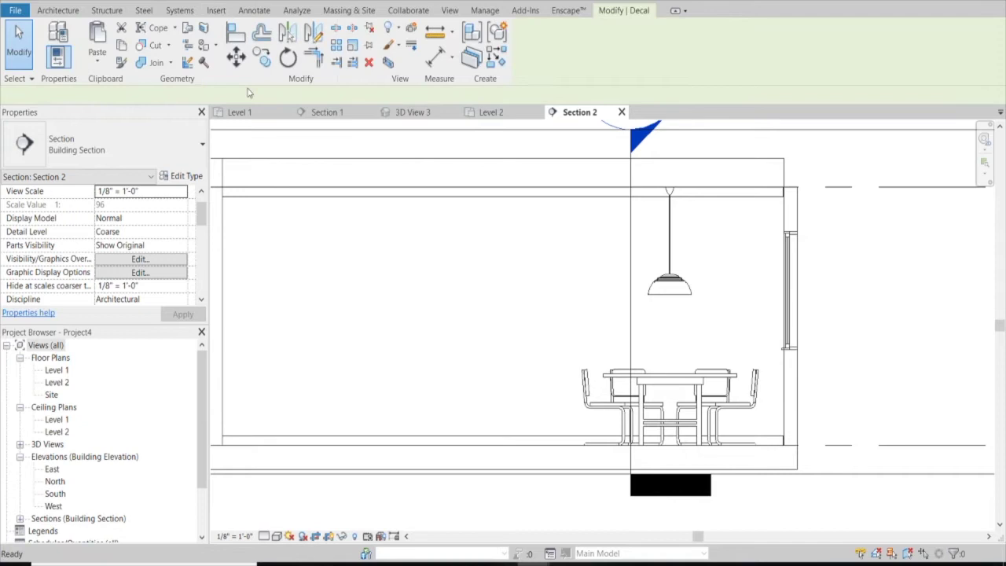
click(553, 311)
click(554, 308)
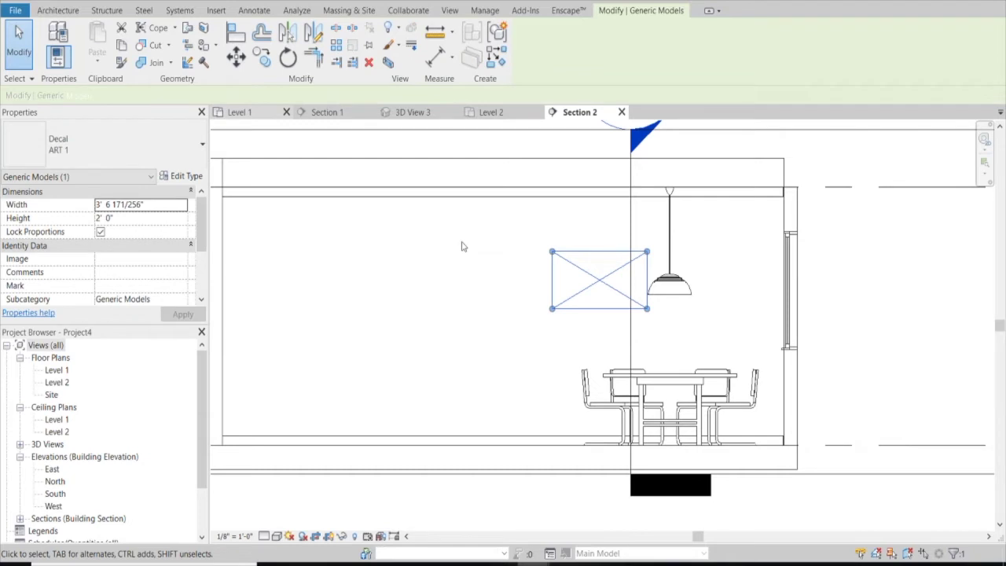
Resize the decal to 8' 0" by 4' 6" and move it down-left above the table.
drag(160, 95, 136, 99)
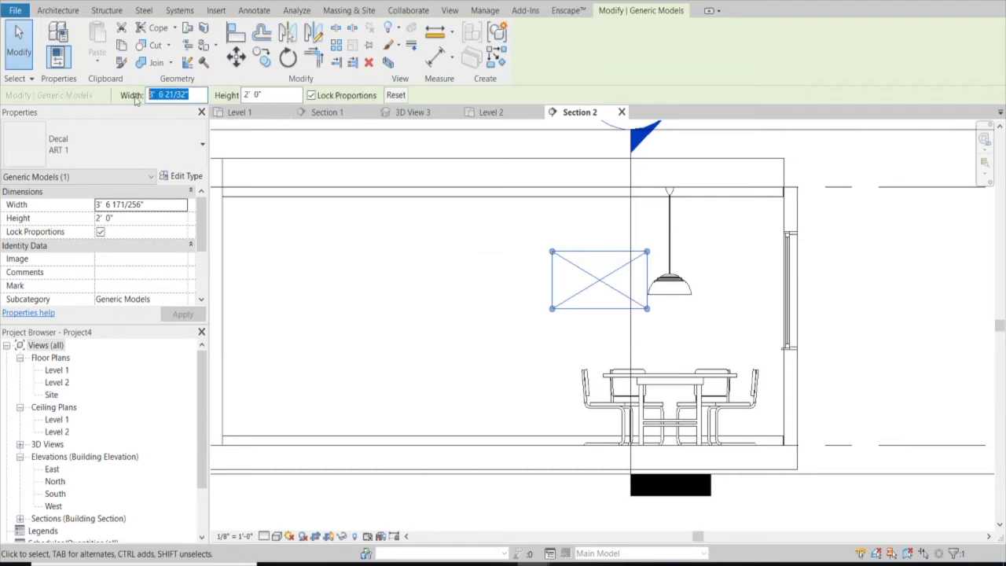
text(6')
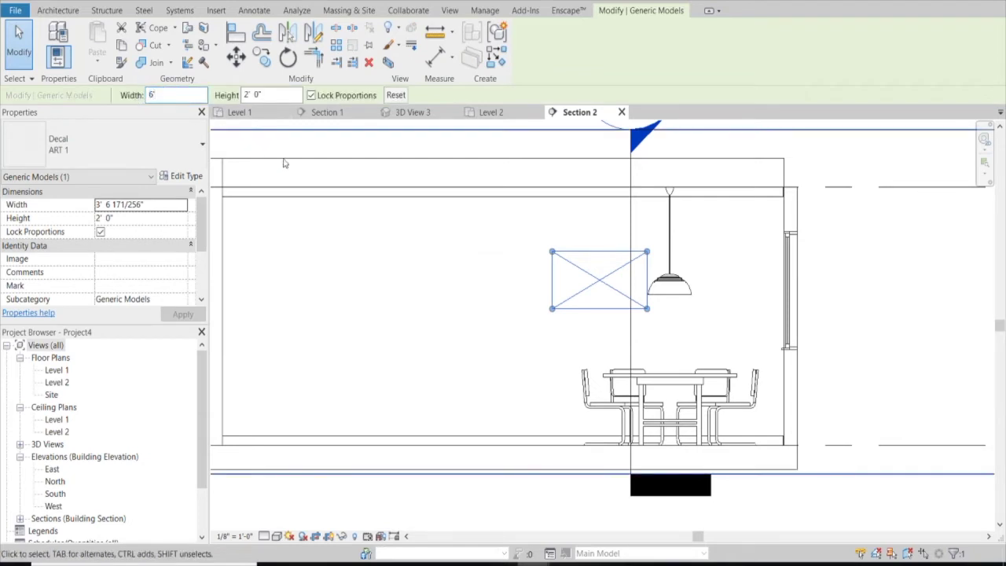
key(Tab)
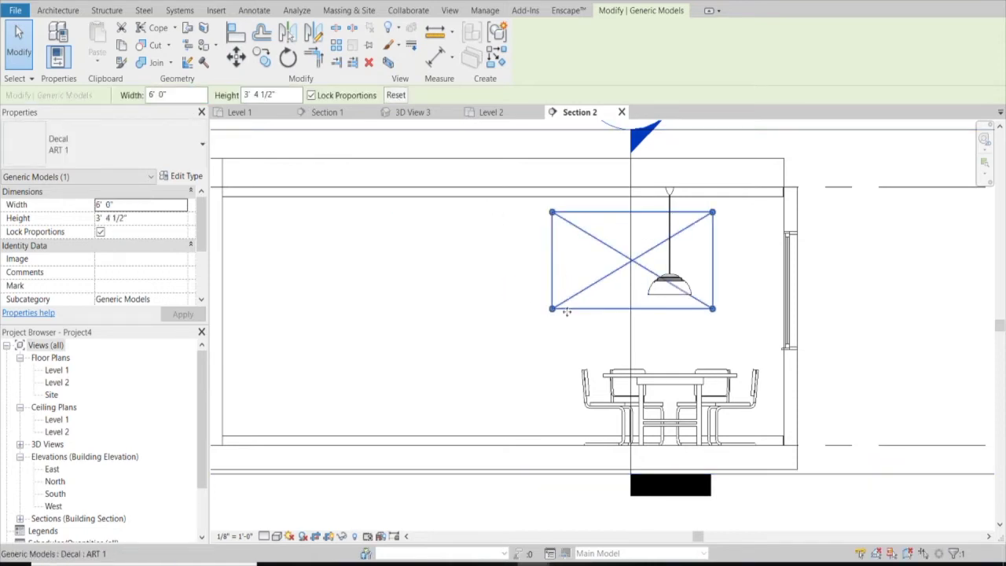
drag(167, 95, 136, 100)
text(8)
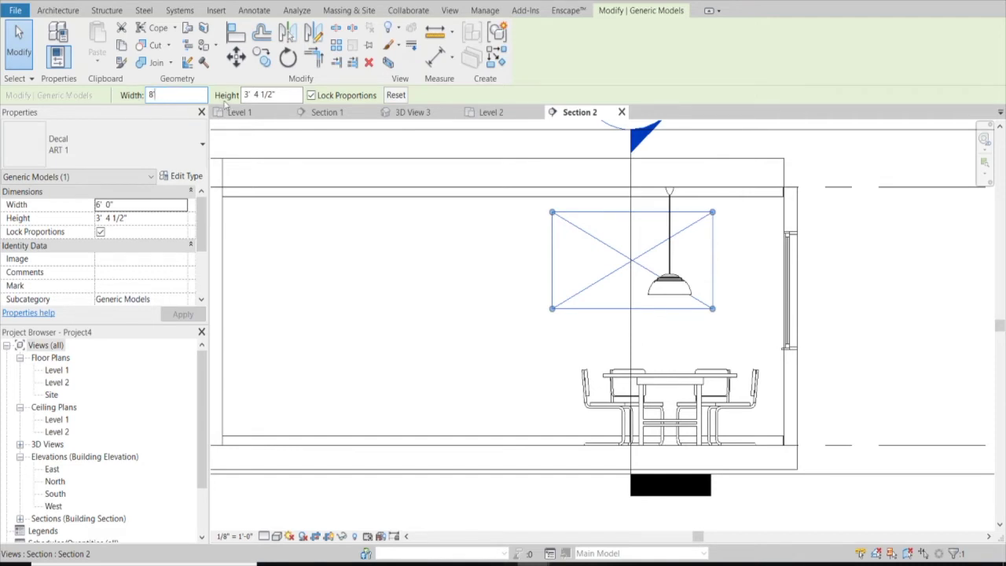
key(Tab)
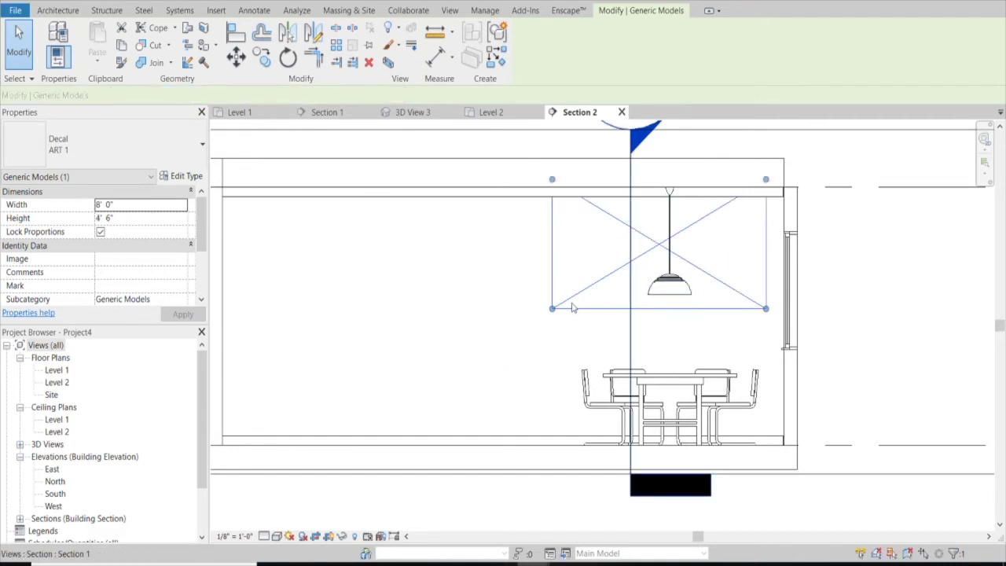
drag(574, 309, 508, 388)
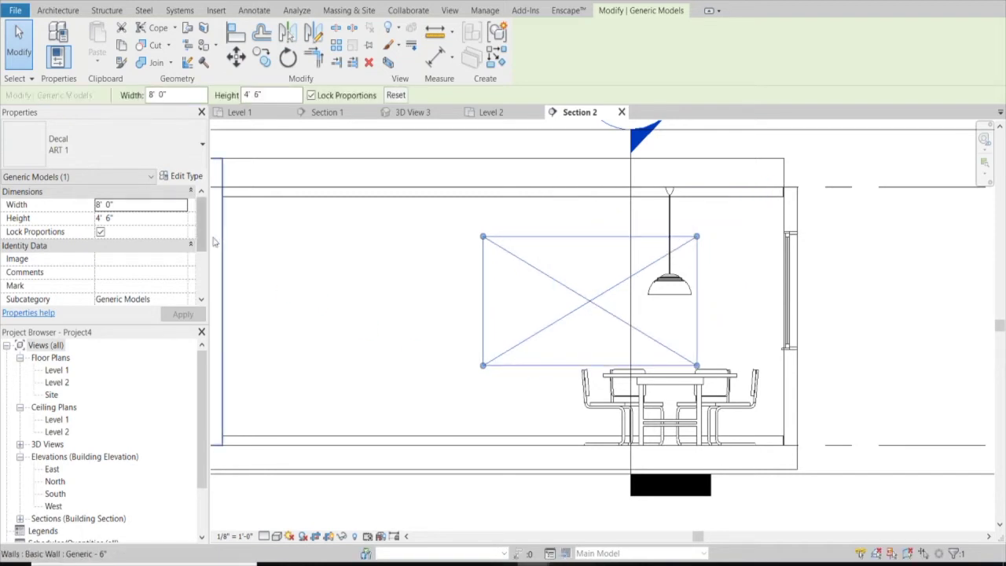
scroll(206, 235, down, 3)
scroll(210, 236, up, 3)
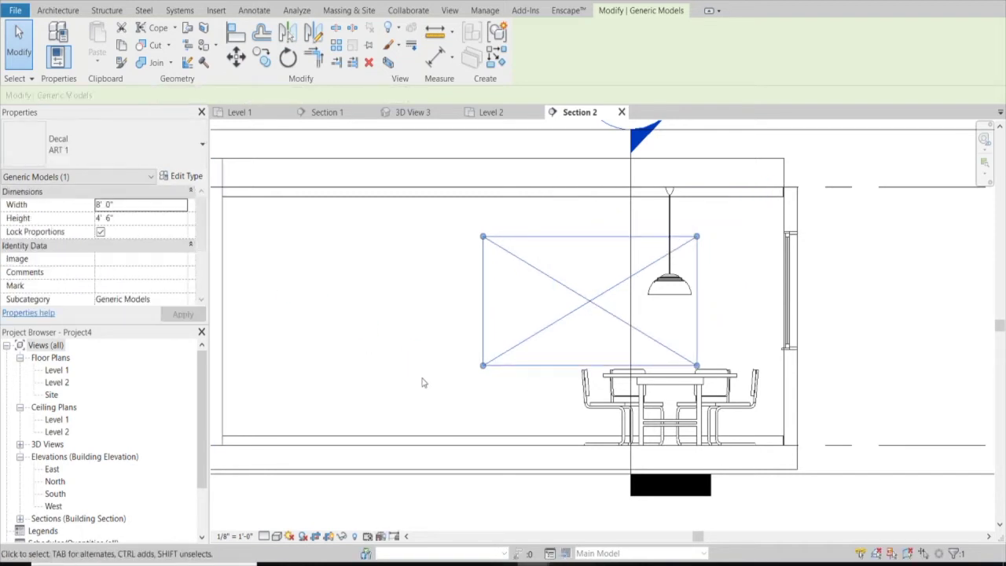
key(Escape)
Draw a temporary detail guide line marking the decal's target height.
key(d)
key(l)
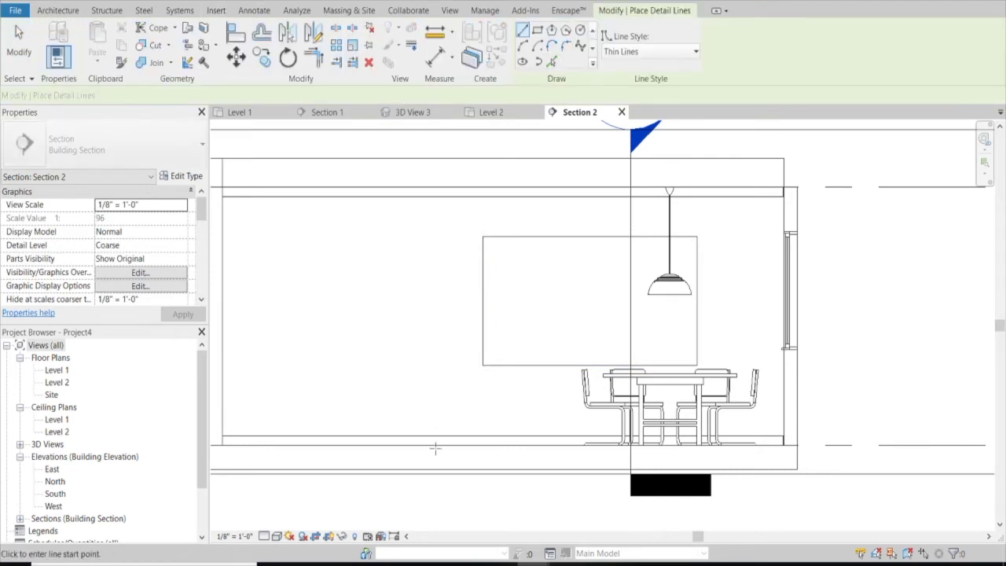
click(430, 447)
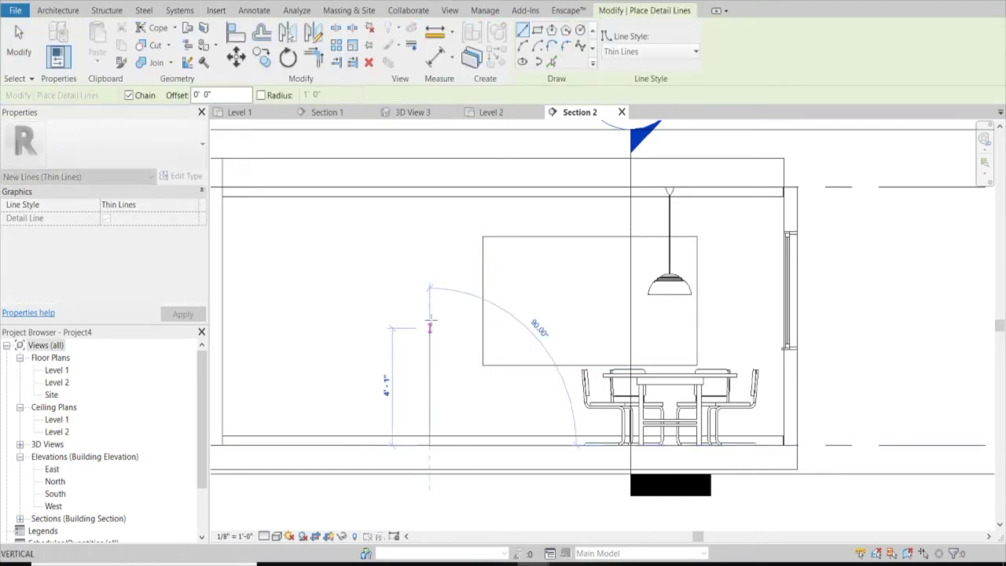
click(431, 288)
click(523, 289)
key(Escape)
key(Escape)
Move the artwork decal up so its edge snaps to the guide line height.
click(484, 319)
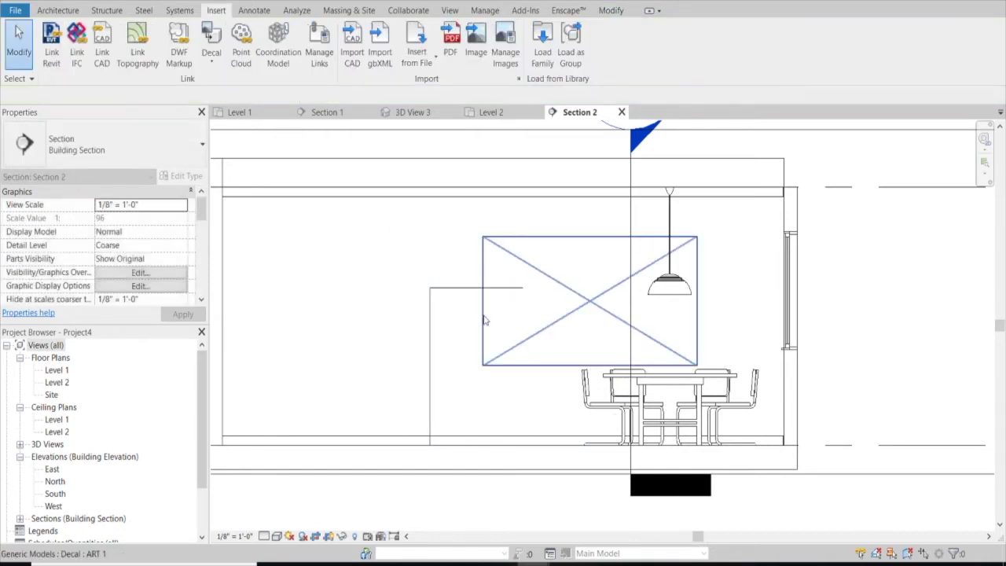
key(m)
key(v)
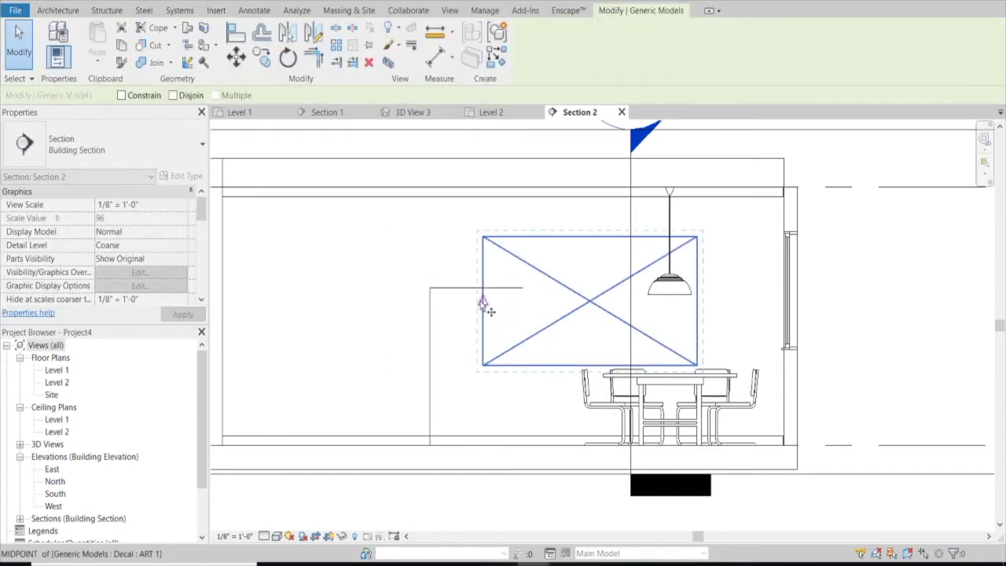
click(485, 305)
click(484, 291)
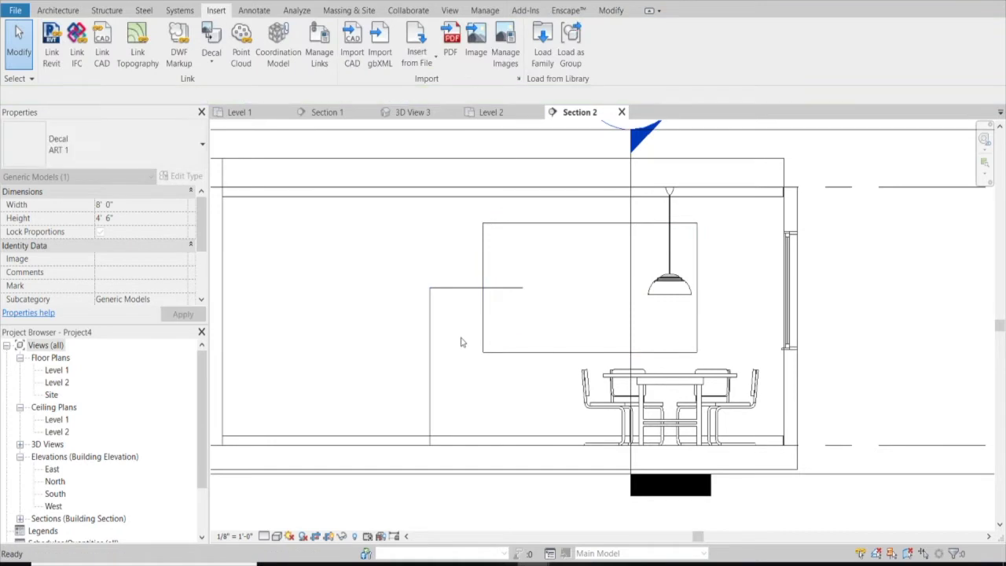
Nudge the decal right to centre it behind the lamp, then delete the guide line.
click(695, 354)
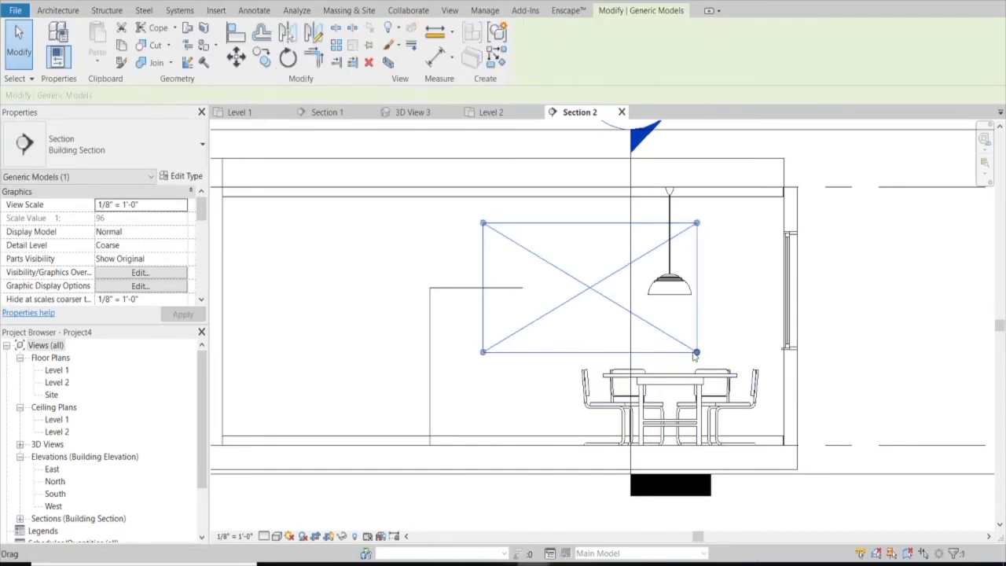
drag(695, 355, 695, 357)
key(Right)
key(Right)
key(Right)
key(Right)
key(Right)
key(Right)
key(Right)
key(Right)
key(Right)
key(Right)
key(Right)
key(Right)
key(Right)
key(Right)
key(Right)
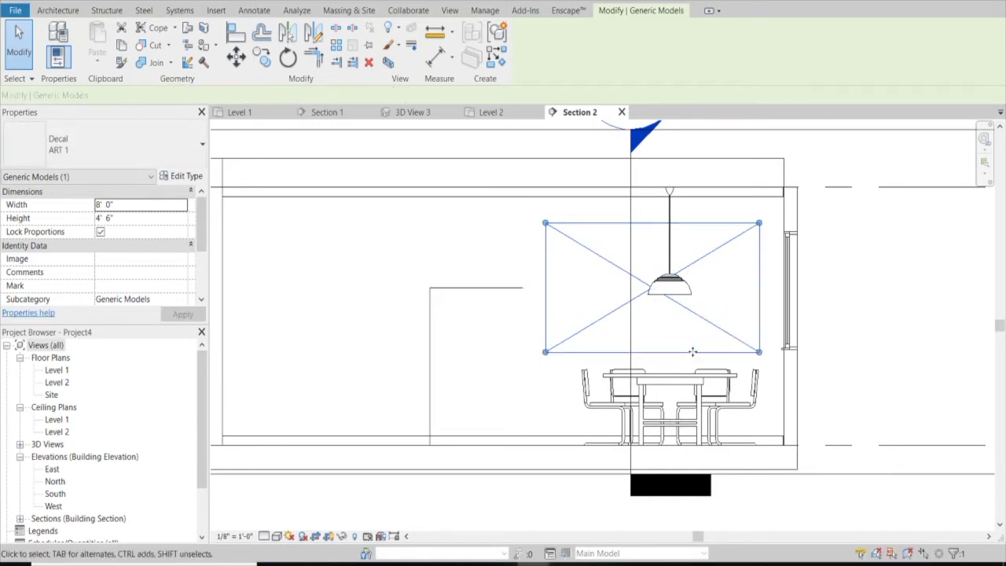
key(Escape)
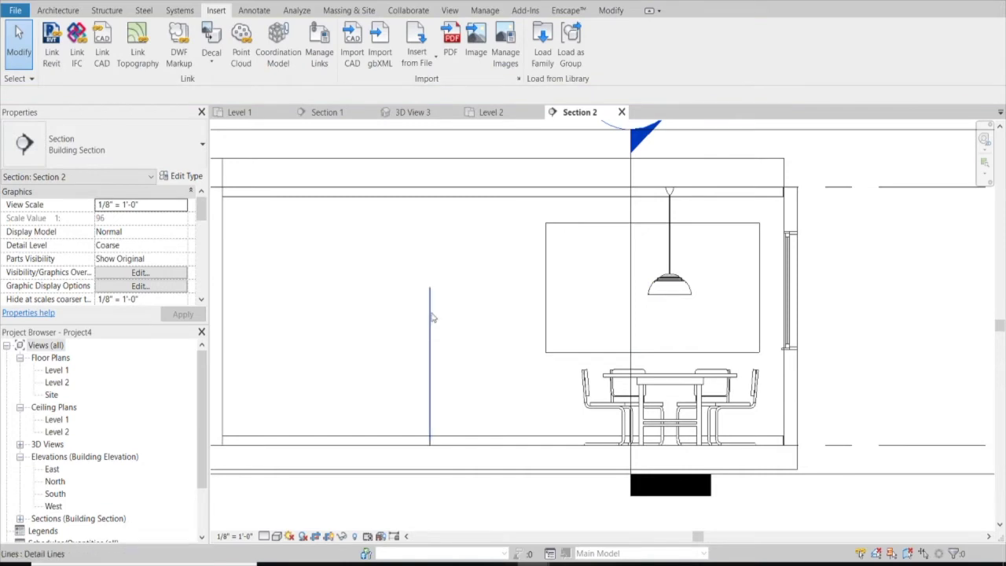
click(430, 317)
key(Delete)
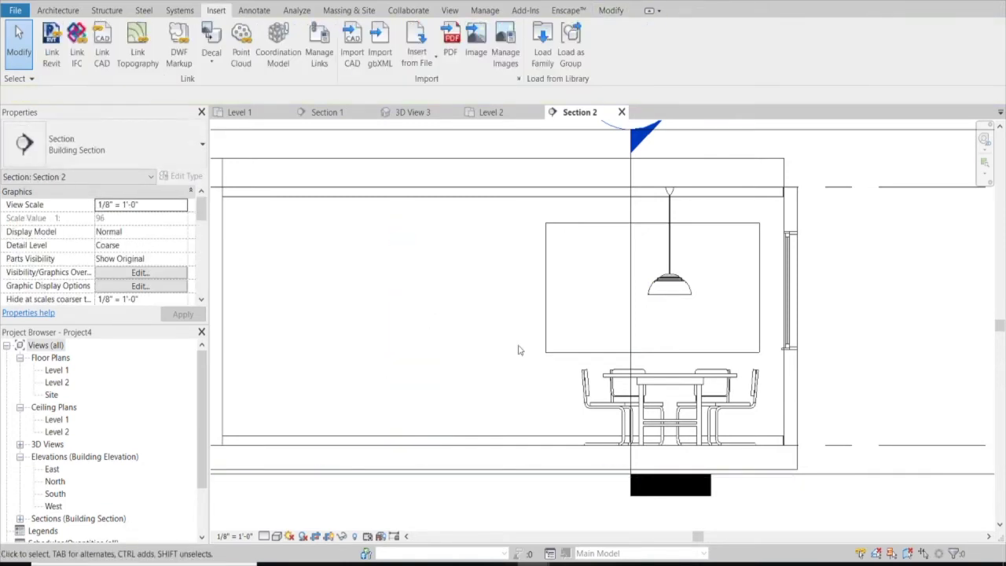
click(58, 10)
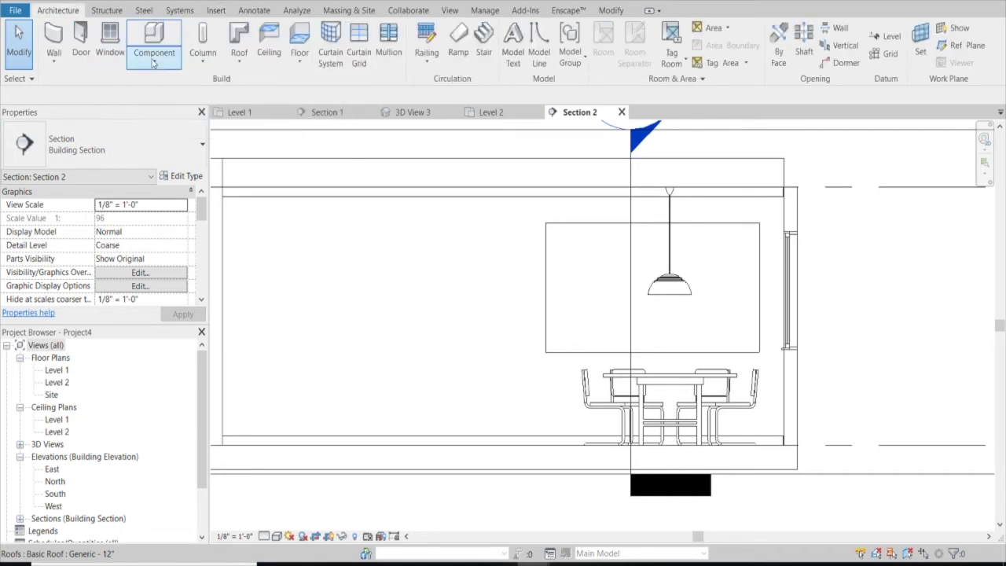
Start an in-place Casework model with an extrusion sketched on the back wall work plane.
click(148, 61)
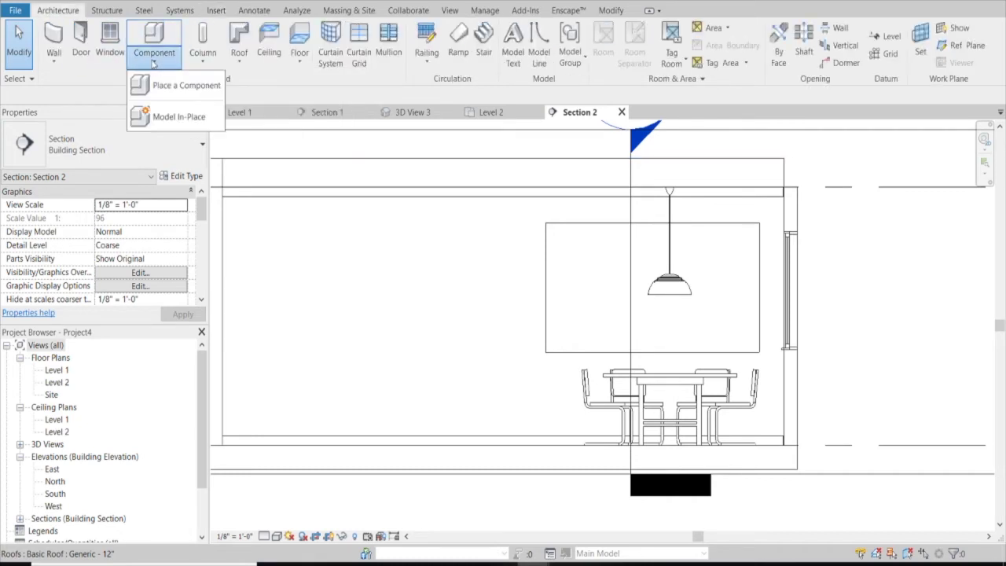
click(174, 118)
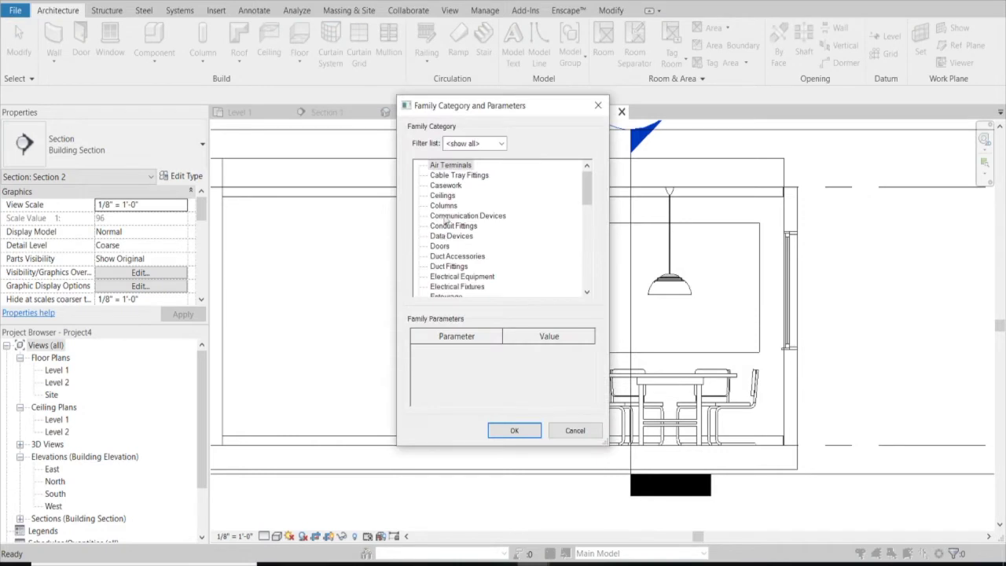
click(454, 187)
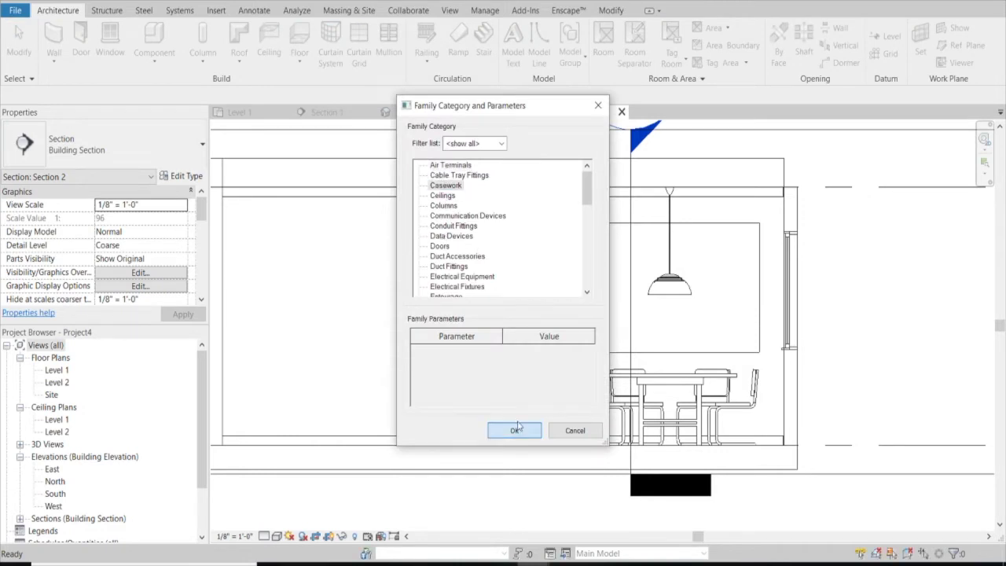
click(514, 430)
click(493, 309)
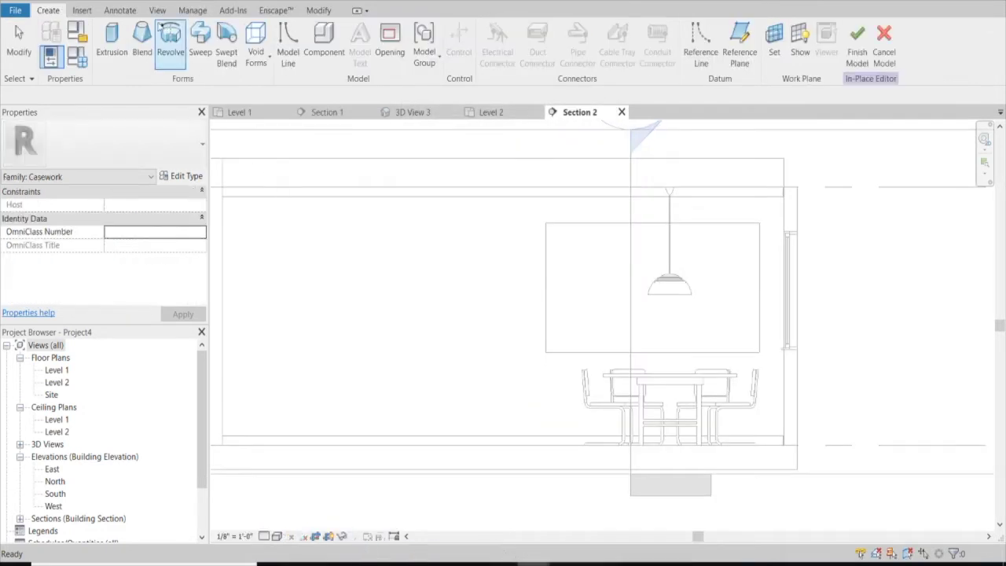
click(112, 45)
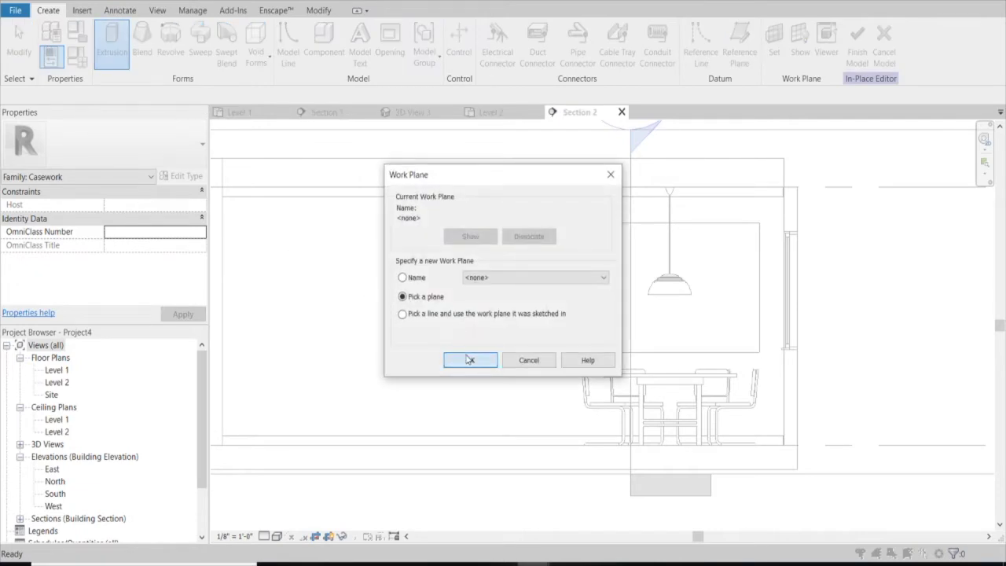
click(472, 360)
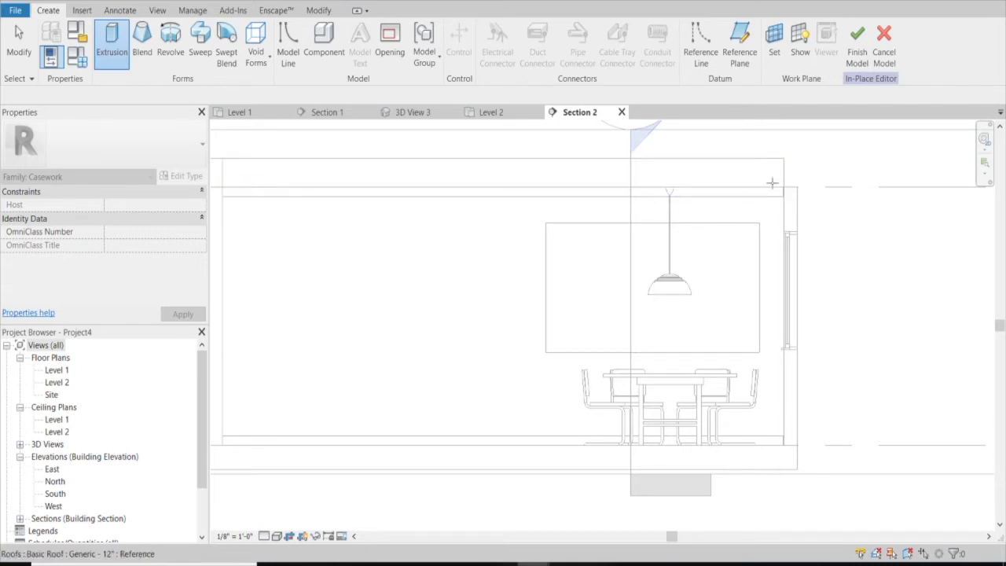
key(Tab)
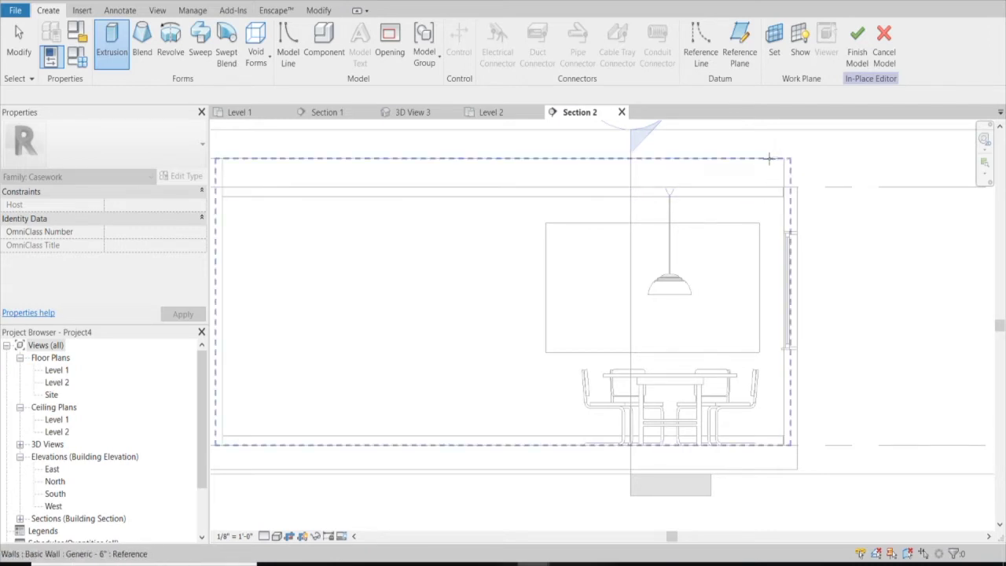
click(770, 159)
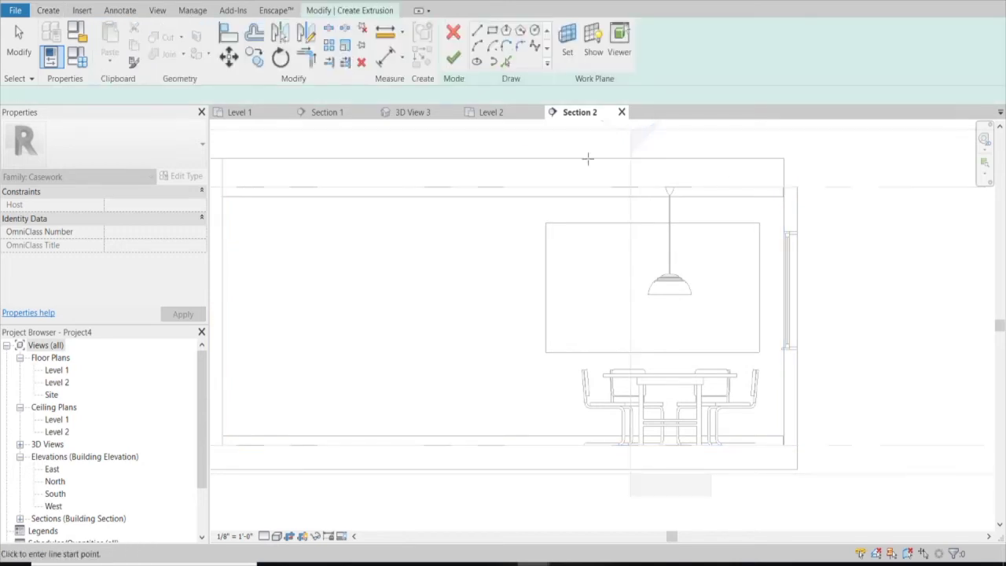
Sketch a rectangle on the decal's corners and adjust the extrusion depth.
click(492, 30)
click(546, 223)
click(760, 352)
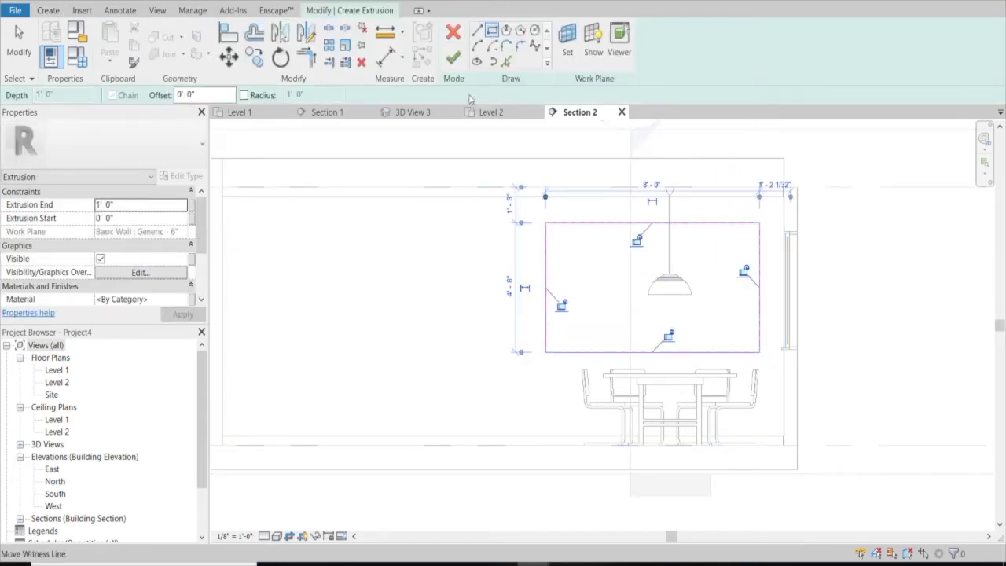
click(506, 60)
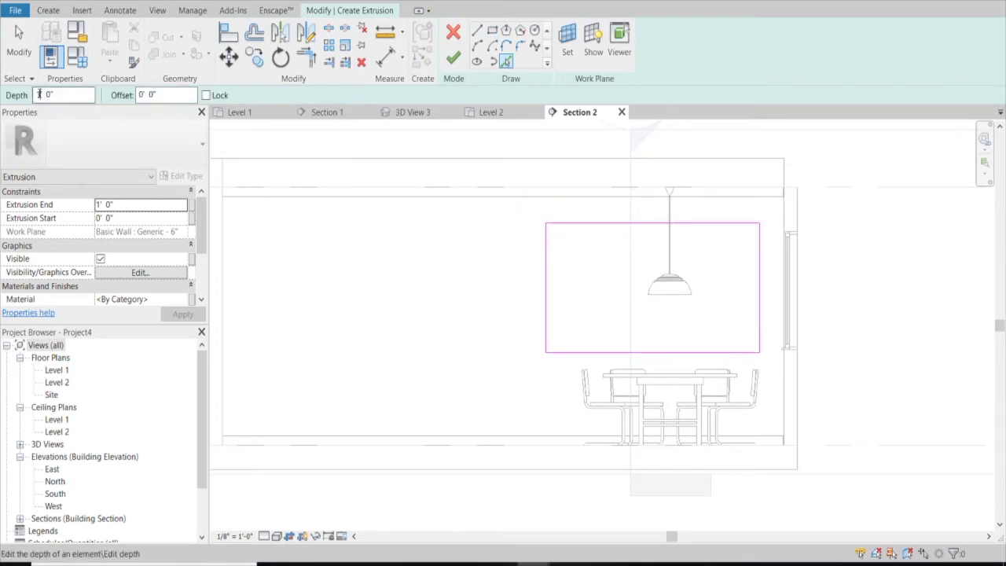
key(Return)
click(4, 95)
key(BackSpace)
text(1)
click(2, 95)
Pick the rectangle's edges with an offset to form the frame outline and finish the sketch.
drag(163, 95, 132, 100)
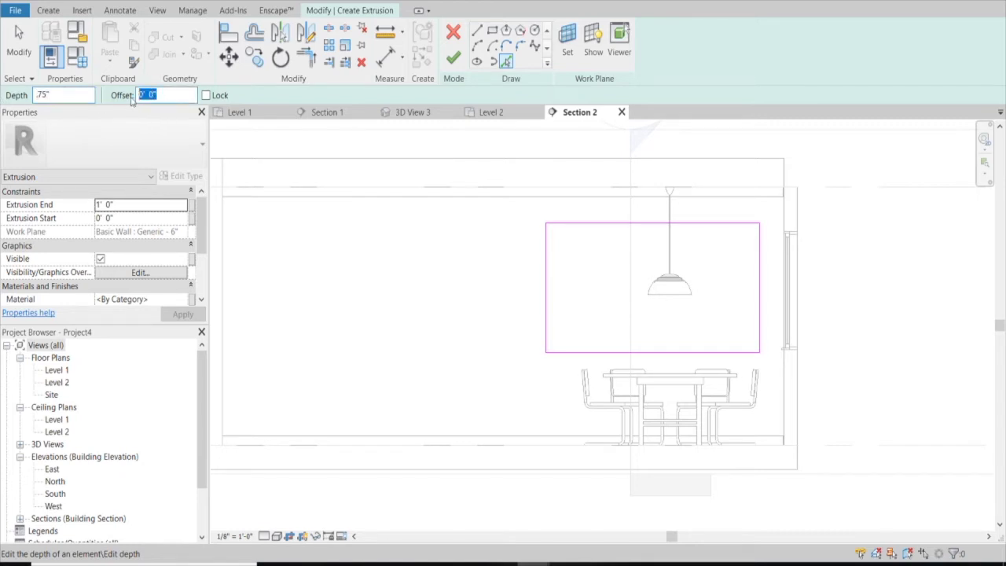
text(-.75)
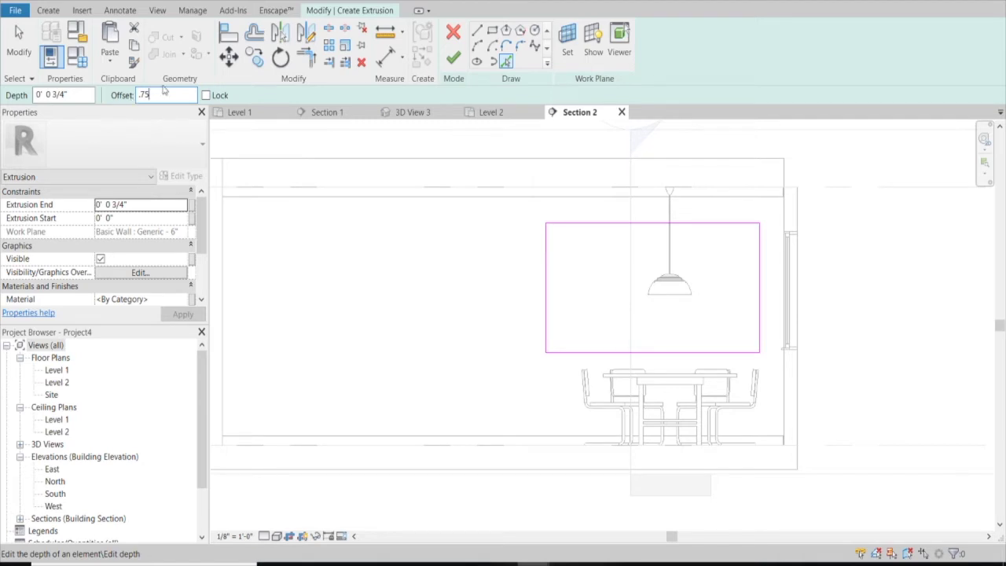
drag(166, 95, 138, 95)
text(1)
click(582, 223)
click(545, 246)
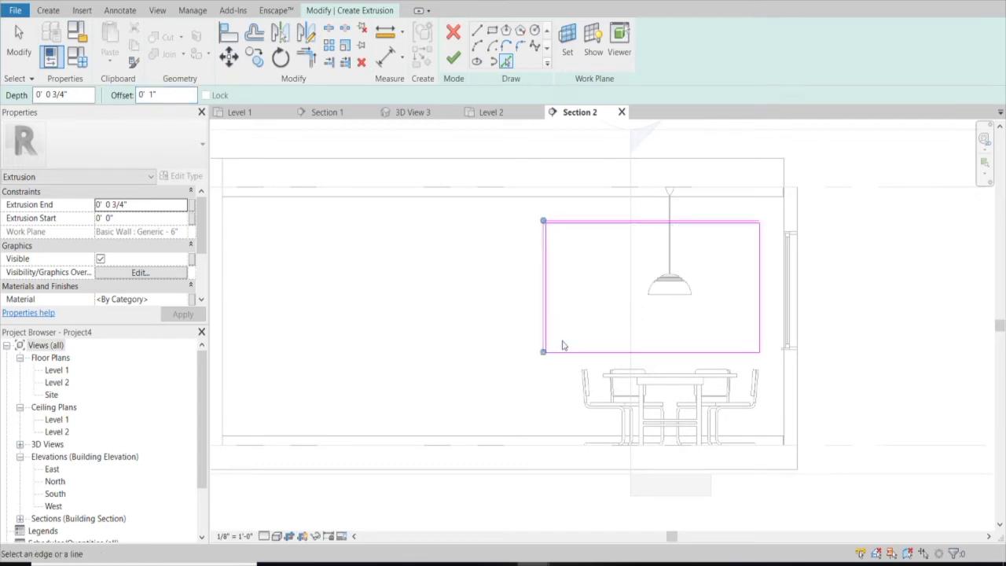
click(565, 353)
click(761, 315)
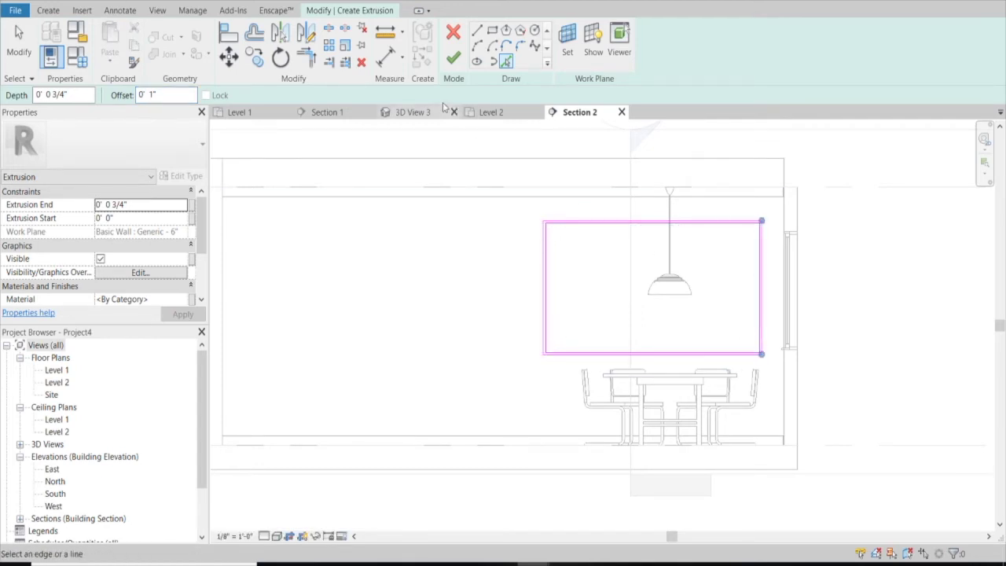
click(456, 57)
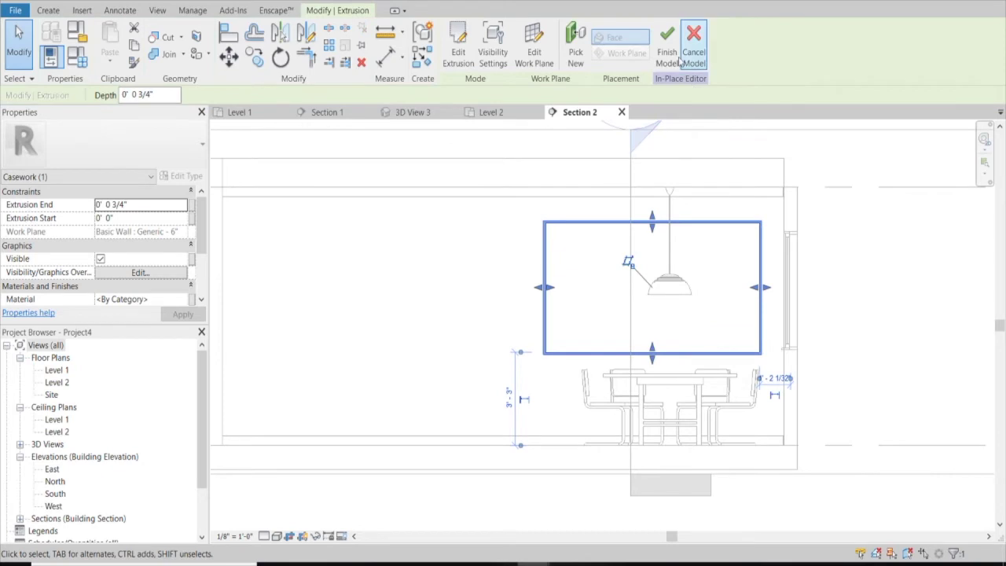
Give the frame SW 6141 SOFTER TAN material and finish the in-place model.
click(178, 302)
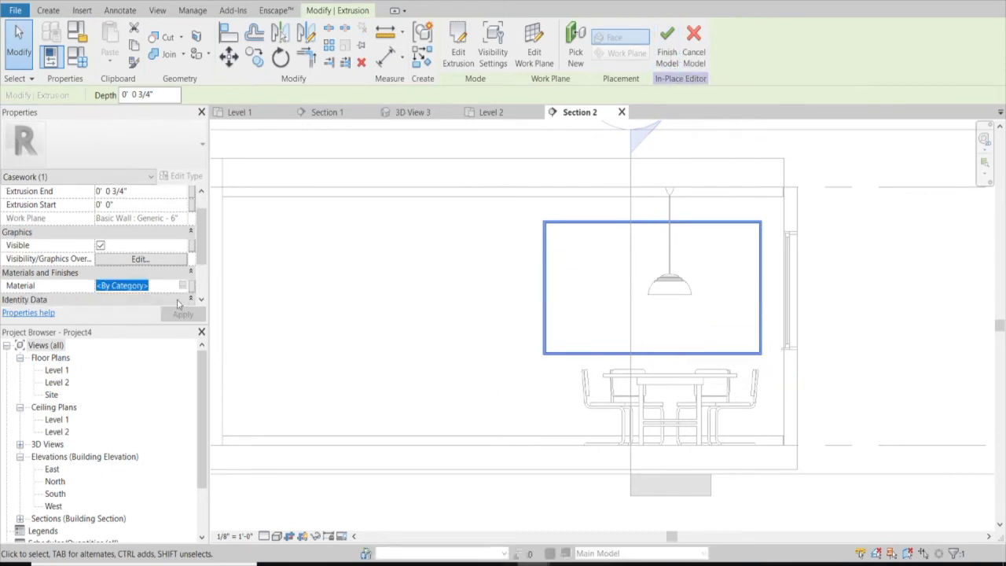
text(SW 6141 SOFTER TAN)
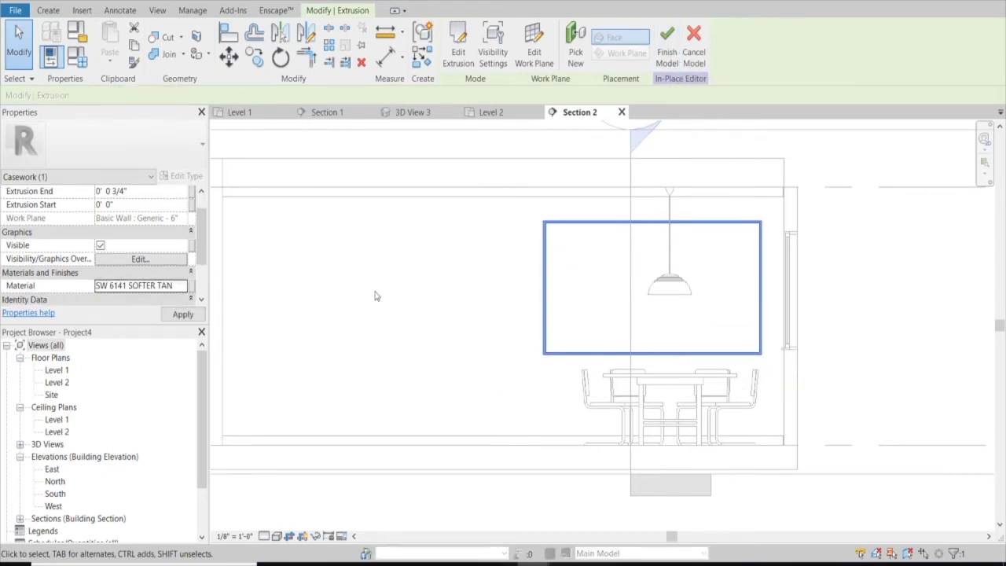
click(189, 314)
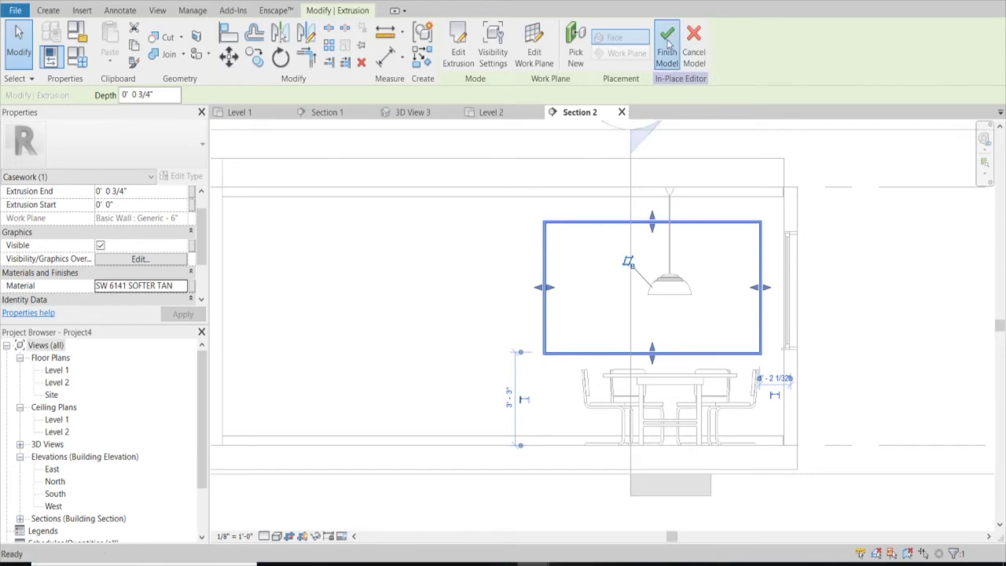
click(667, 39)
click(573, 535)
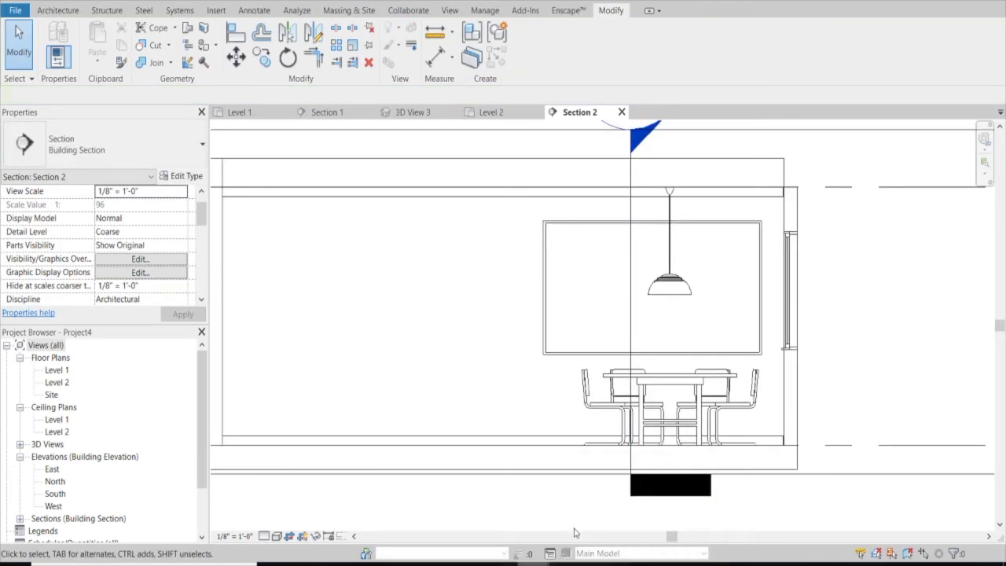
Turn and walk the Enscape camera toward the painting above the dining table.
drag(386, 280, 598, 283)
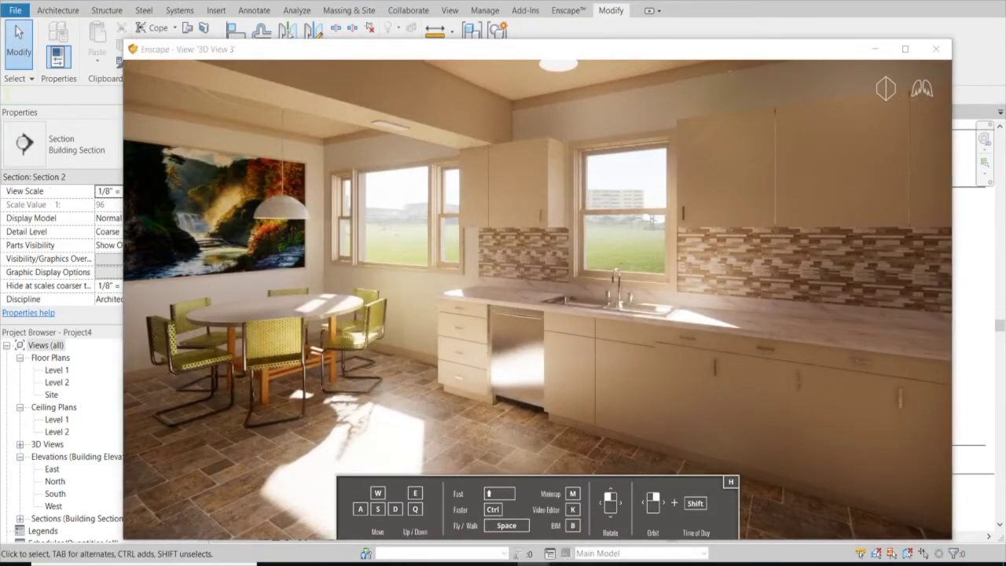
key(w)
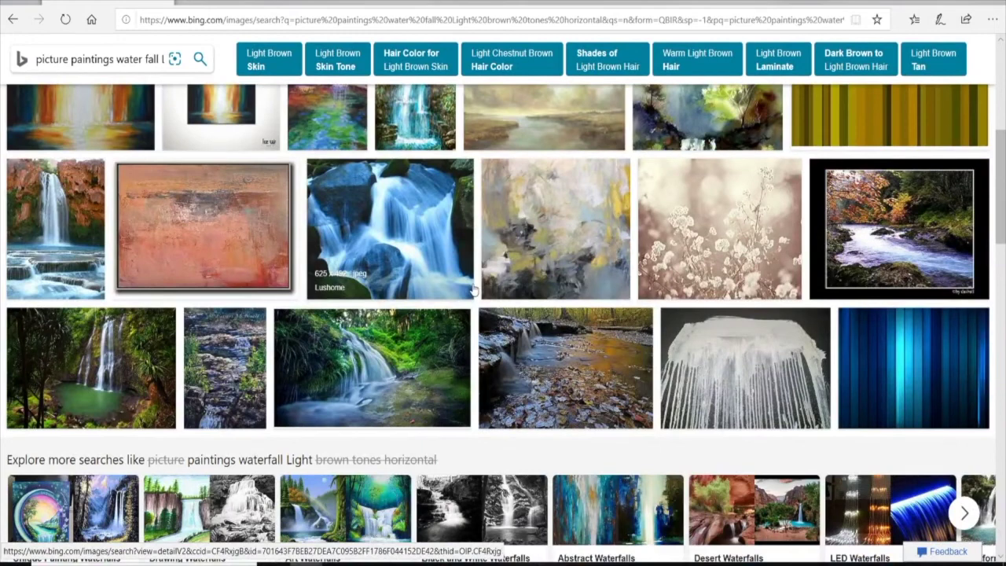
Open the abstract yellow-and-grey painting full size and save the picture to the computer.
click(574, 238)
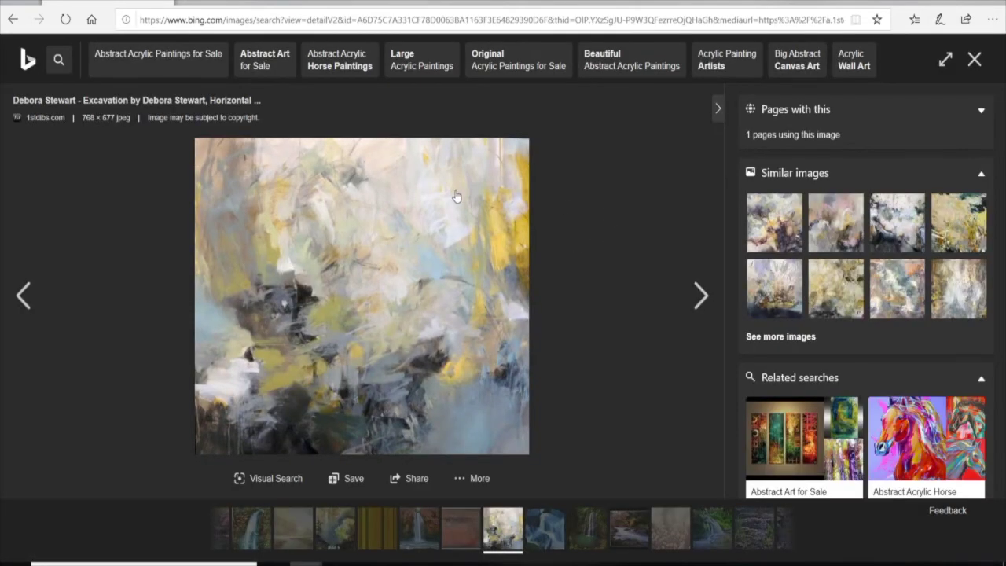
right_click(456, 205)
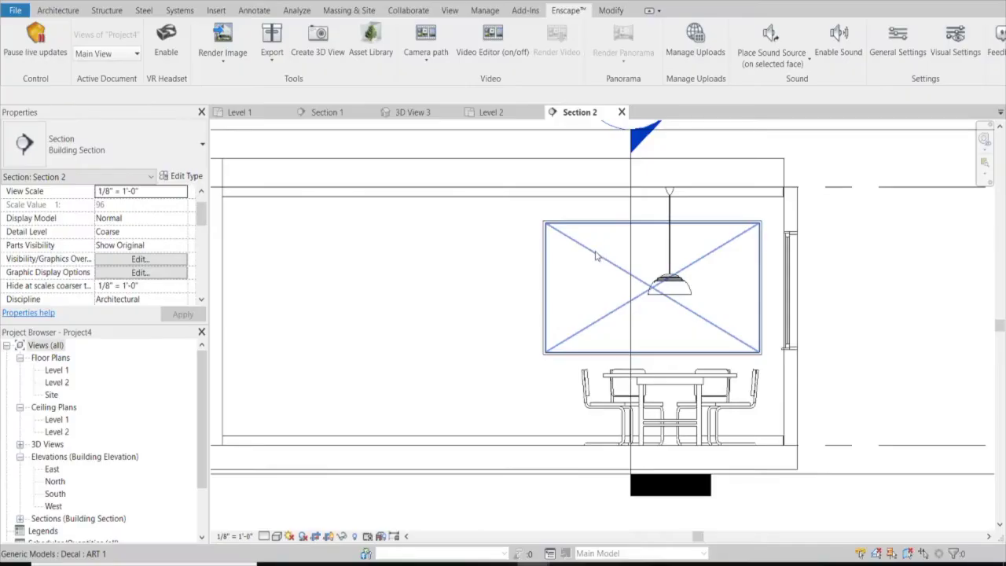
click(596, 252)
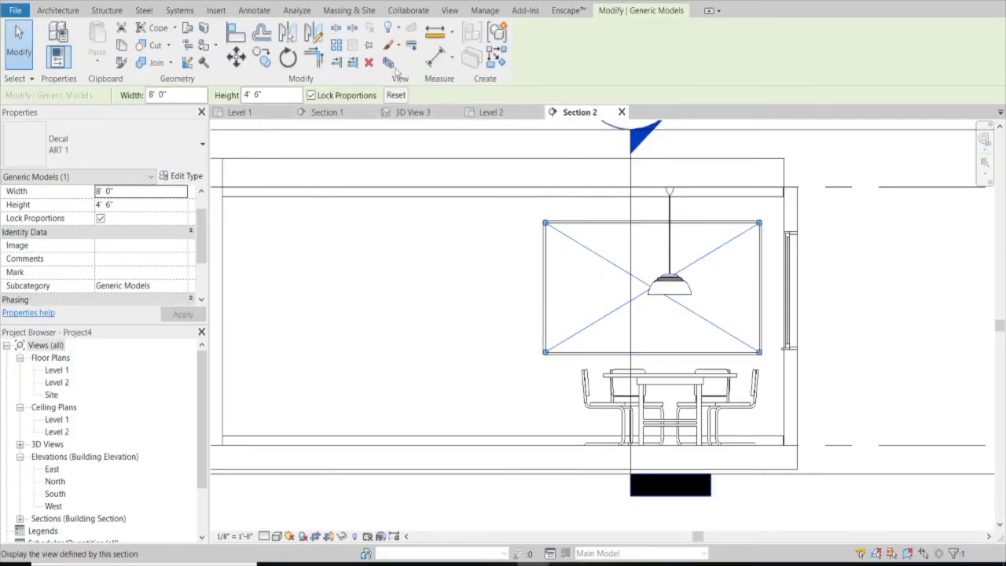
Swap the ART 1 decal type's image source to Excavation_master.jpg in Decal Types.
click(213, 12)
click(213, 57)
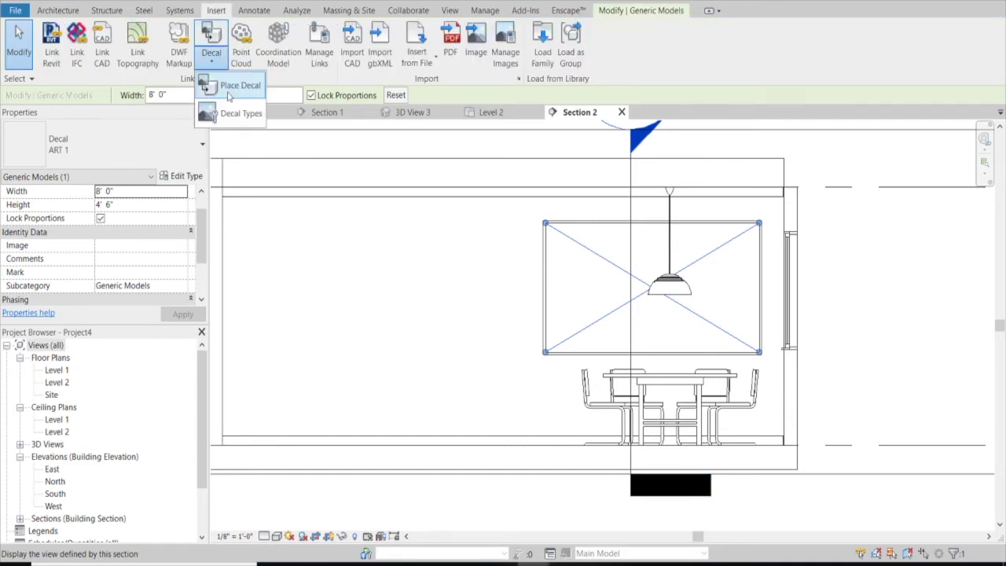
click(224, 115)
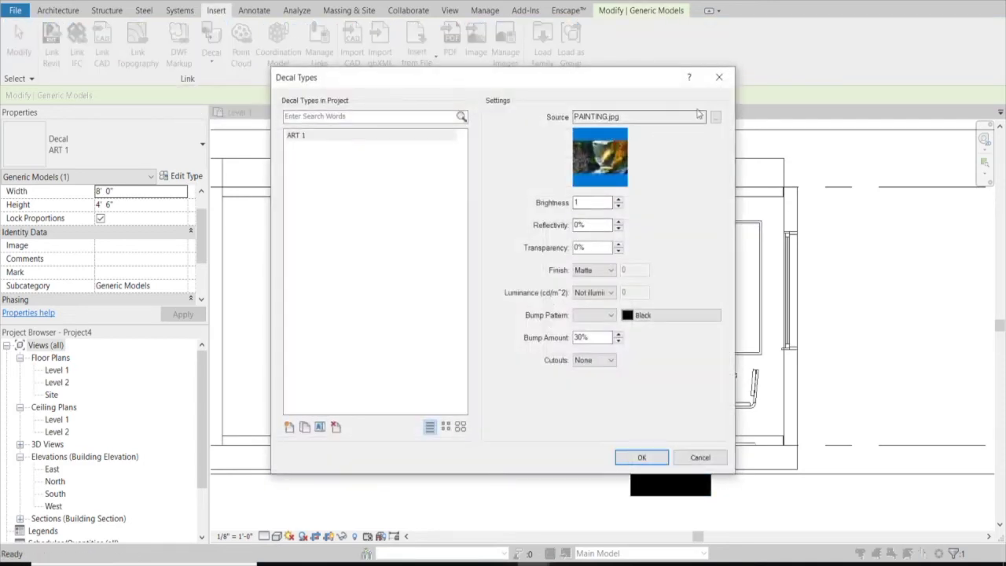
click(717, 117)
click(440, 171)
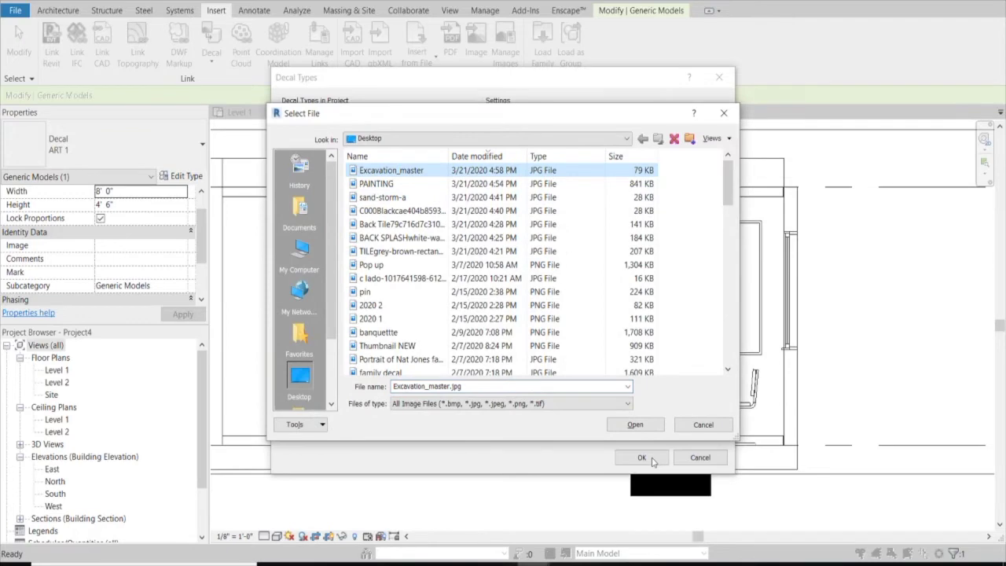
click(635, 425)
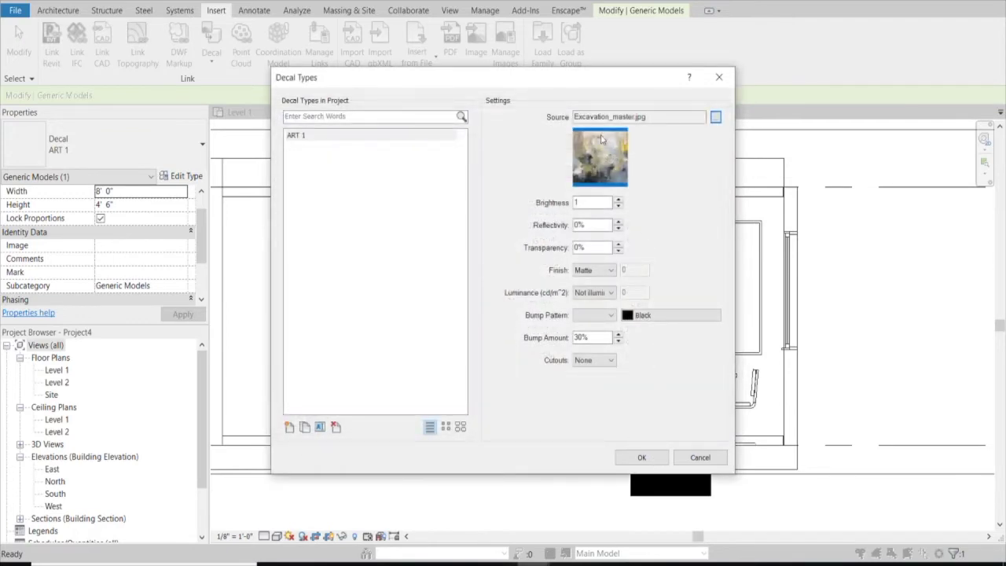
click(651, 456)
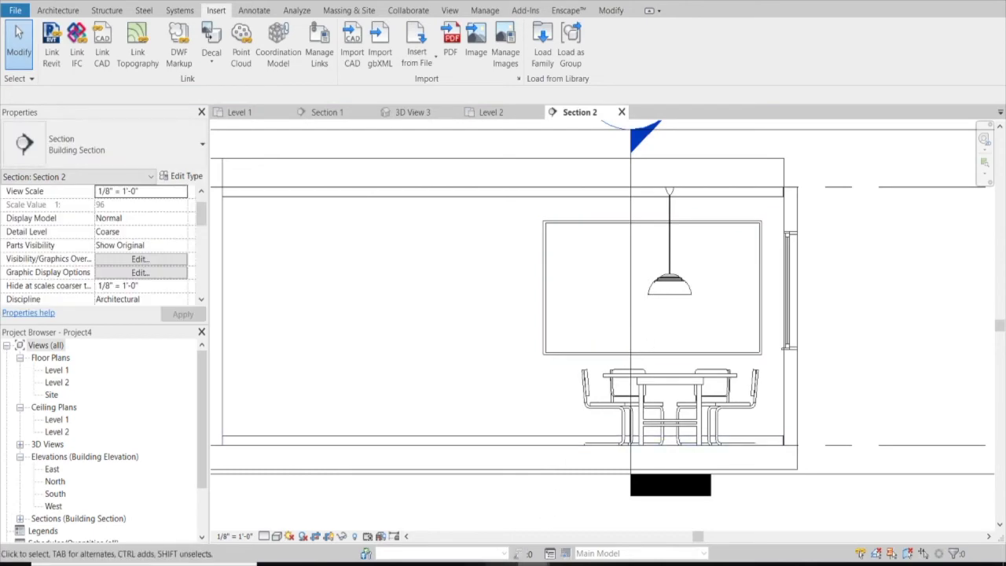
click(554, 522)
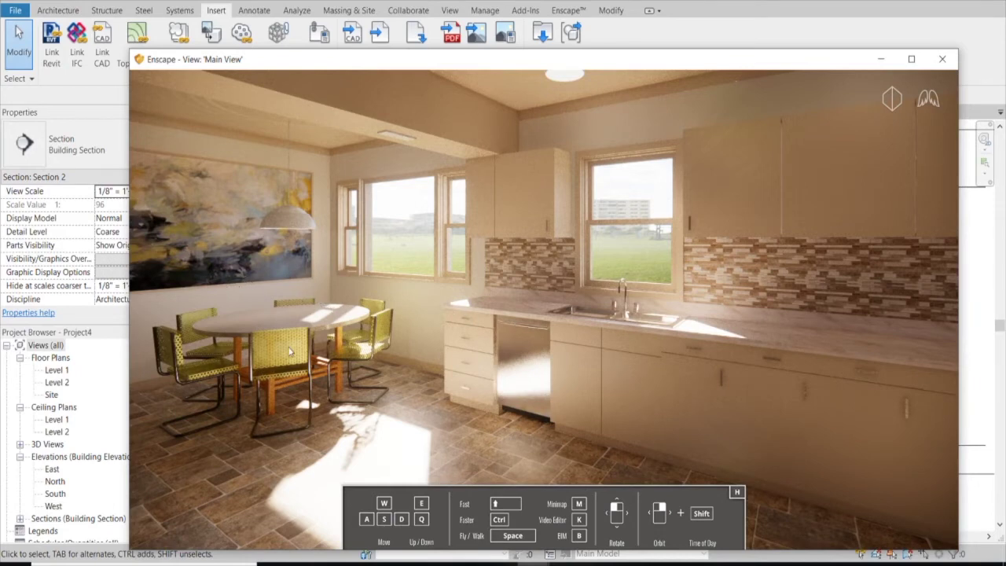
click(882, 62)
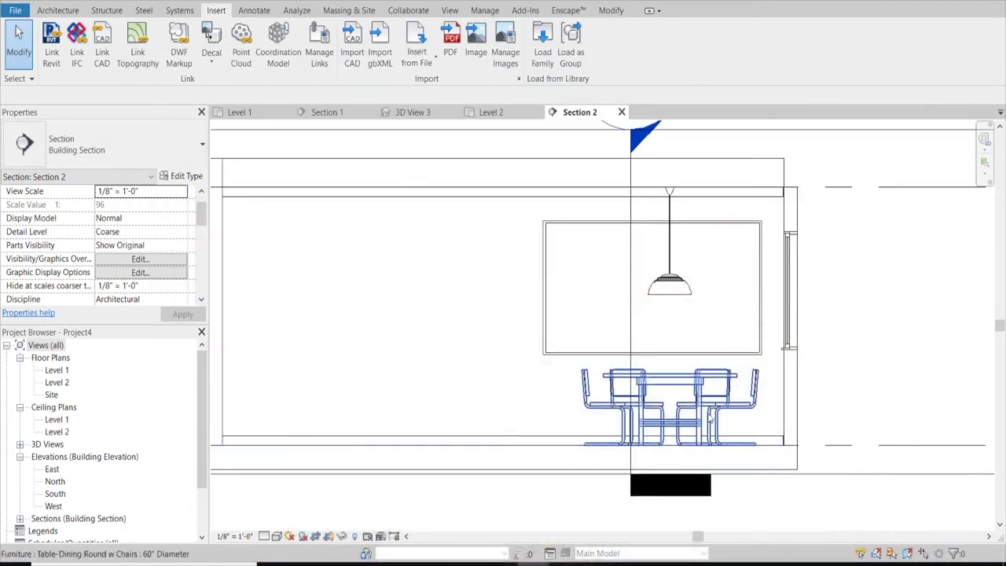
scroll(567, 385, up, 2)
Select the round dining table with chairs and review its type properties.
click(595, 388)
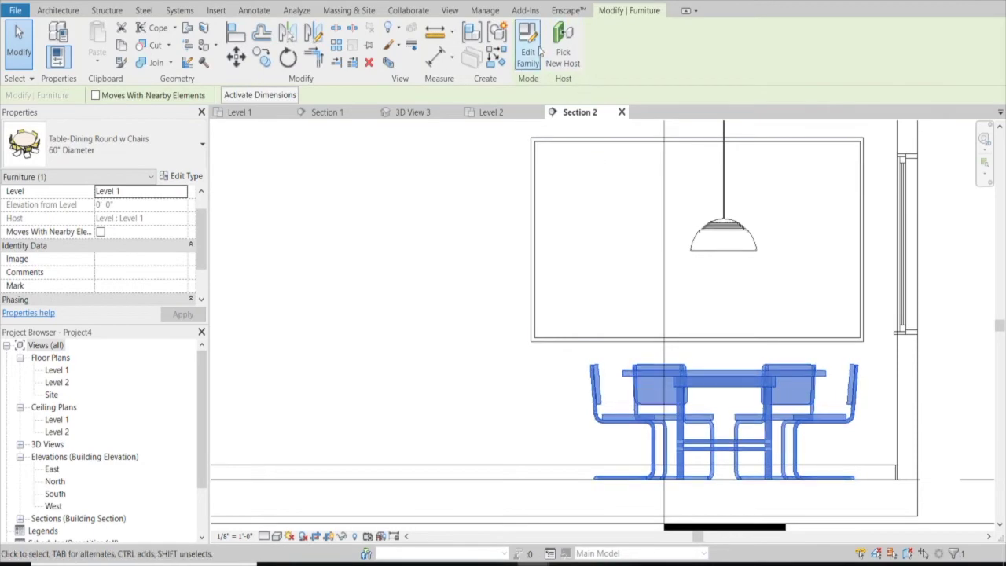
click(183, 175)
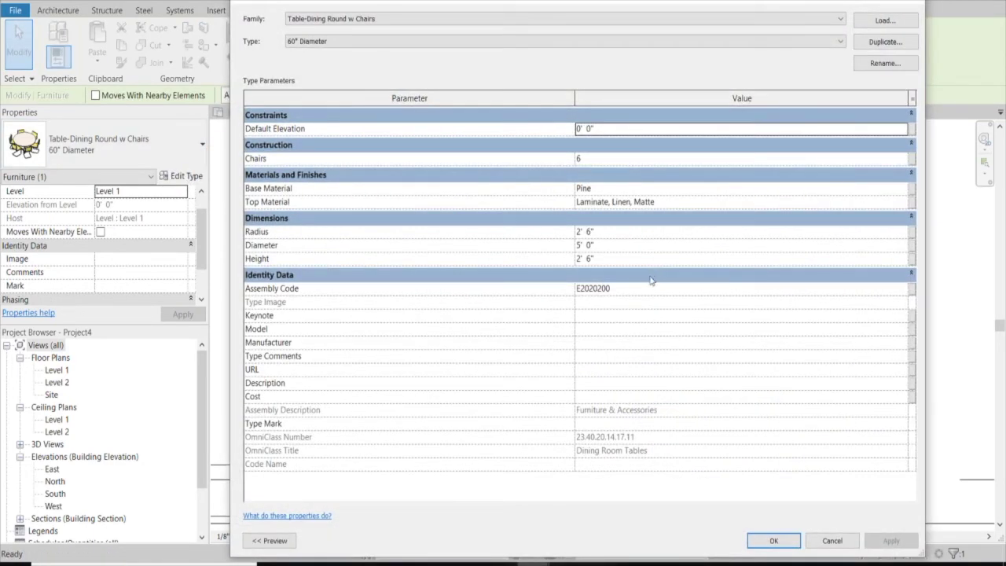
click(775, 541)
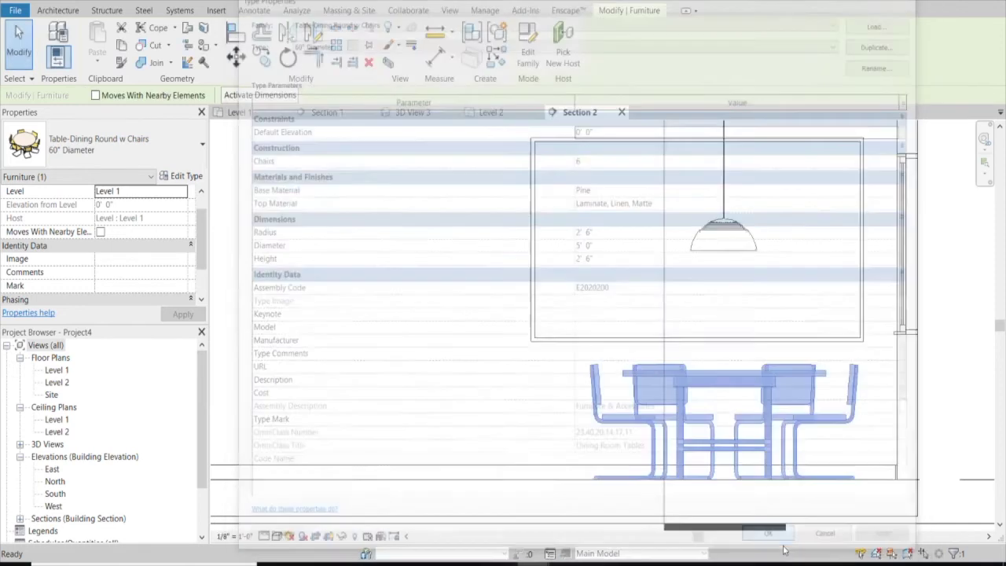
Edit the table family's chair array group and open the Chair-Breuer type properties.
click(527, 40)
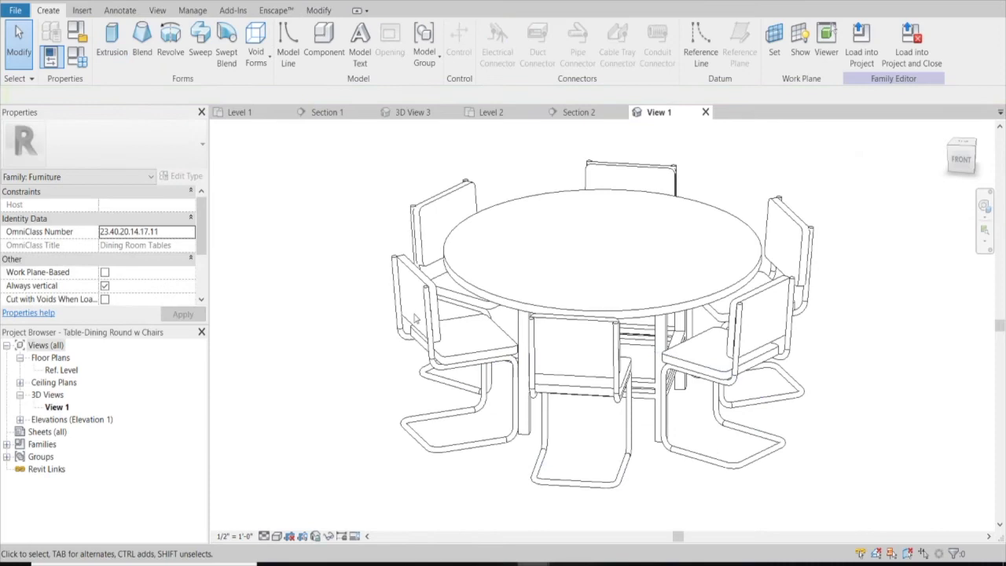
click(416, 274)
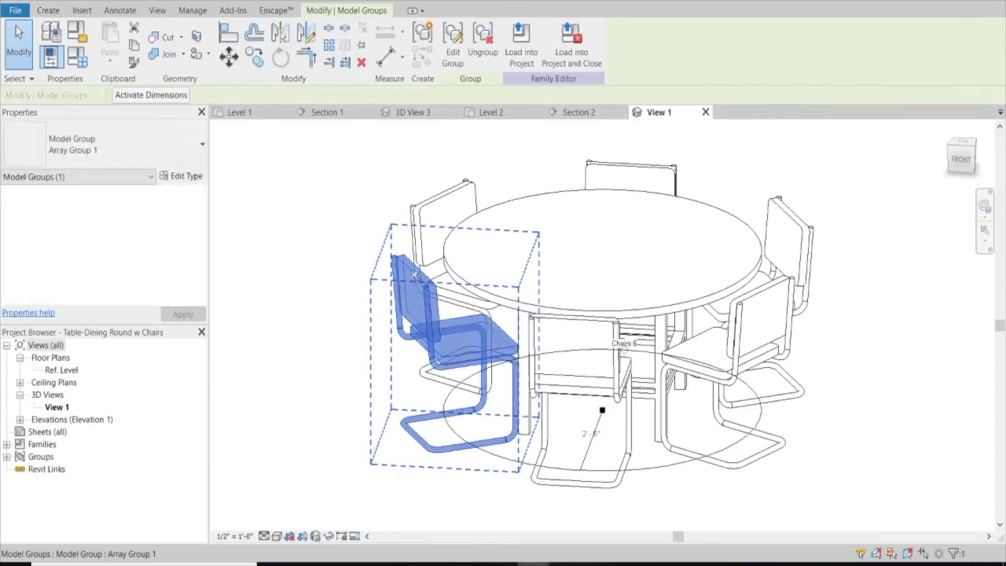
click(453, 41)
click(432, 296)
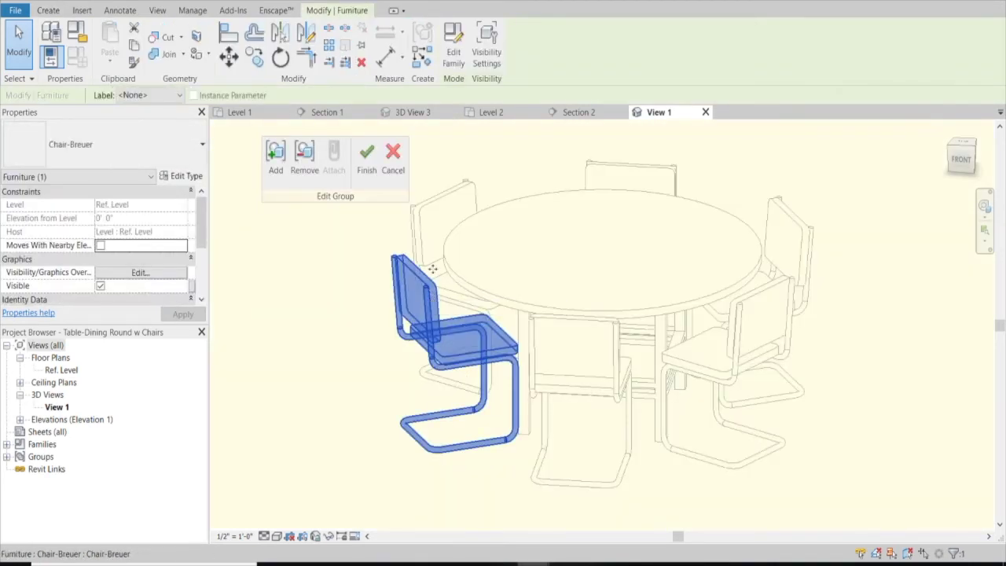
click(180, 176)
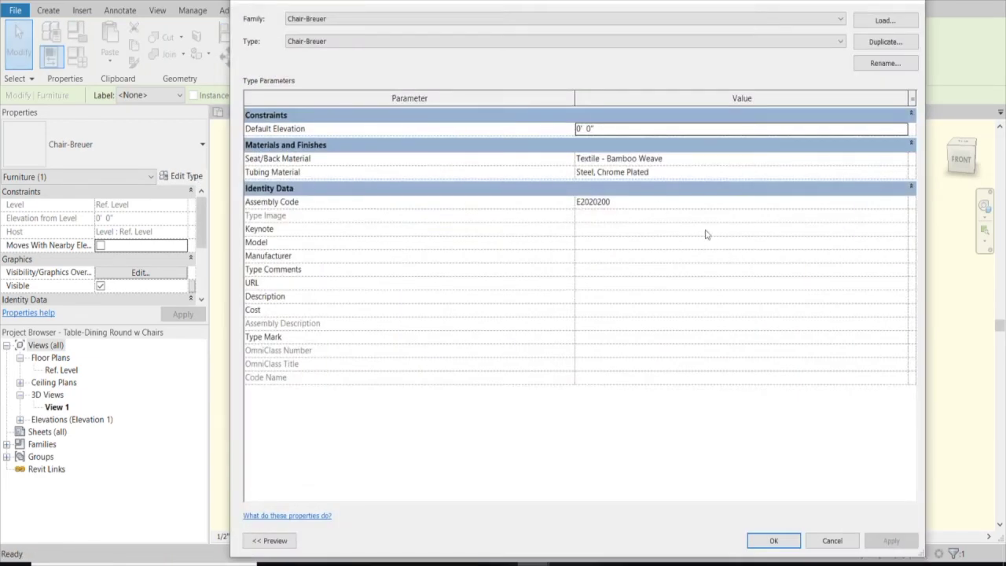
Browse the seat/back material library, then close it without changes.
click(662, 161)
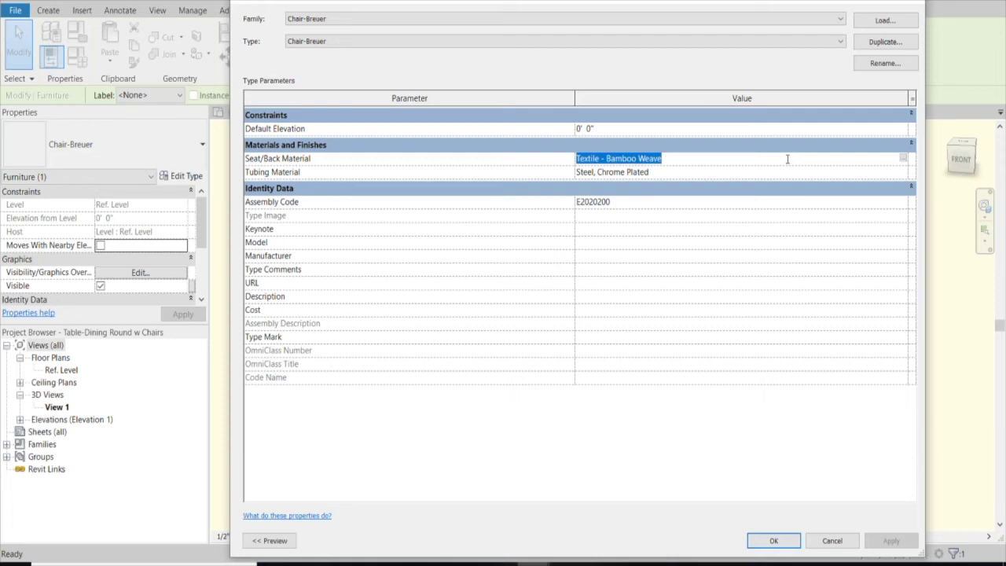
click(903, 159)
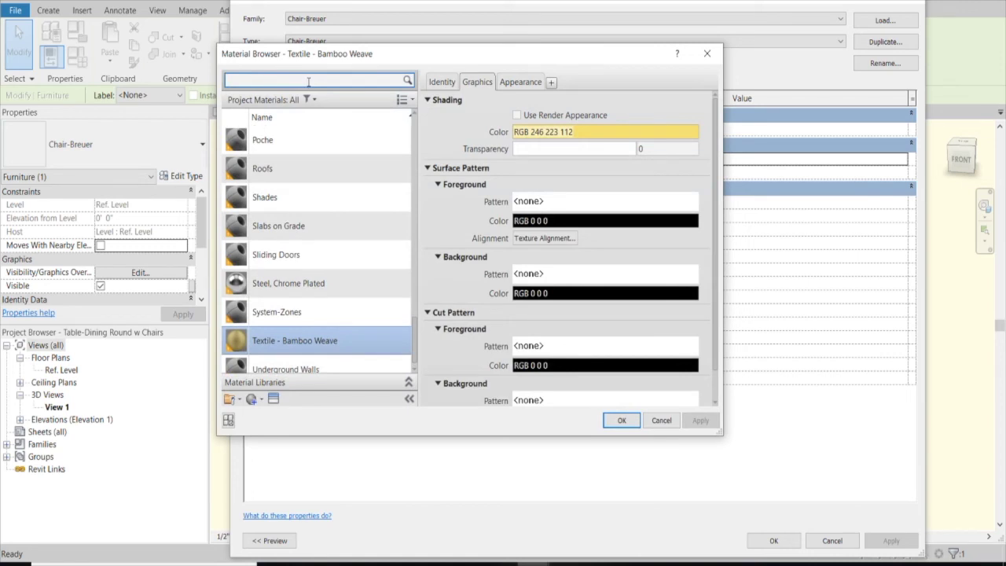
text(black)
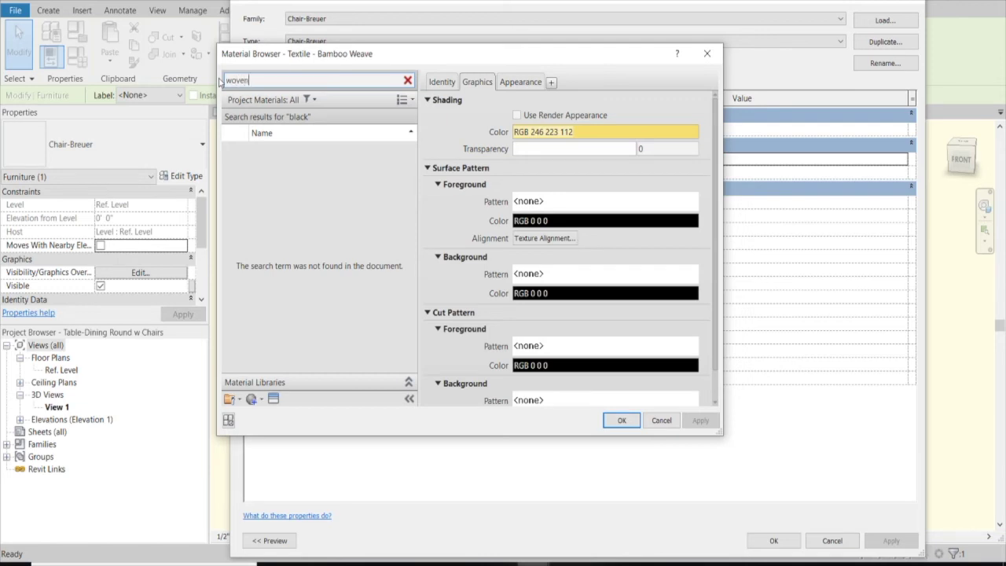
click(660, 421)
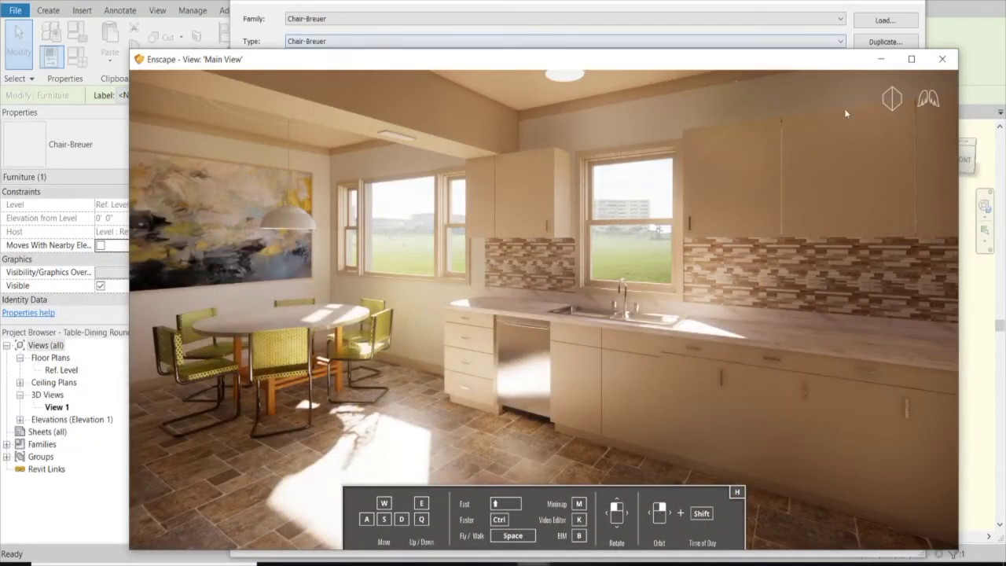
Reopen the Material Browser for the seat/back material and show the new-material options.
click(882, 59)
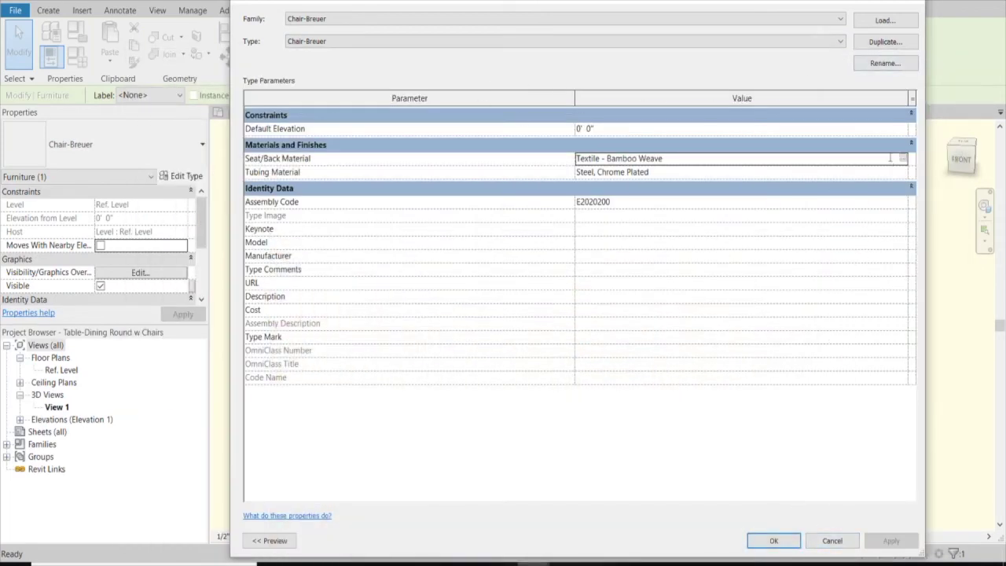
click(891, 158)
click(903, 160)
click(260, 400)
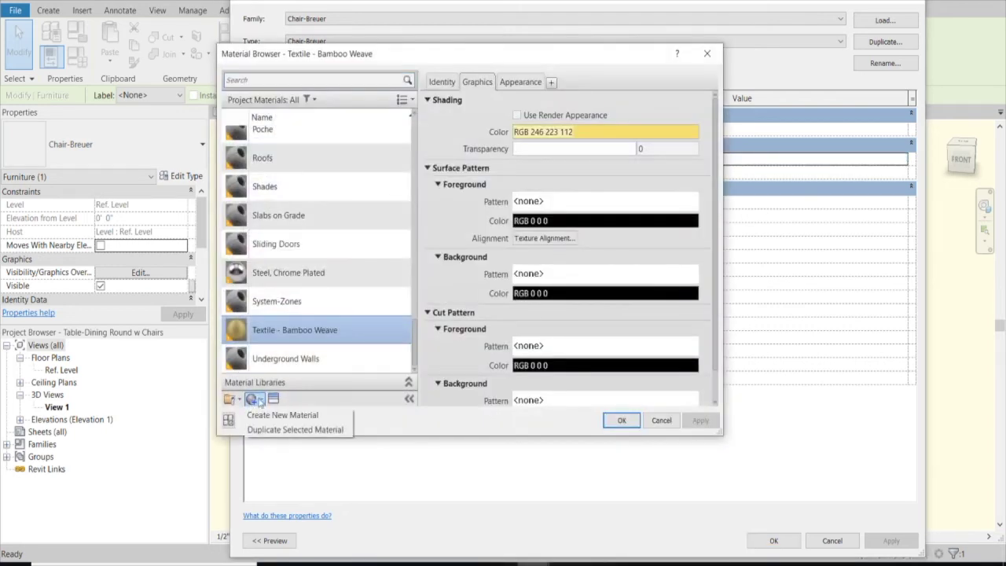
Create a new material and rename it SW 6237 Dark Night.
click(283, 415)
right_click(315, 245)
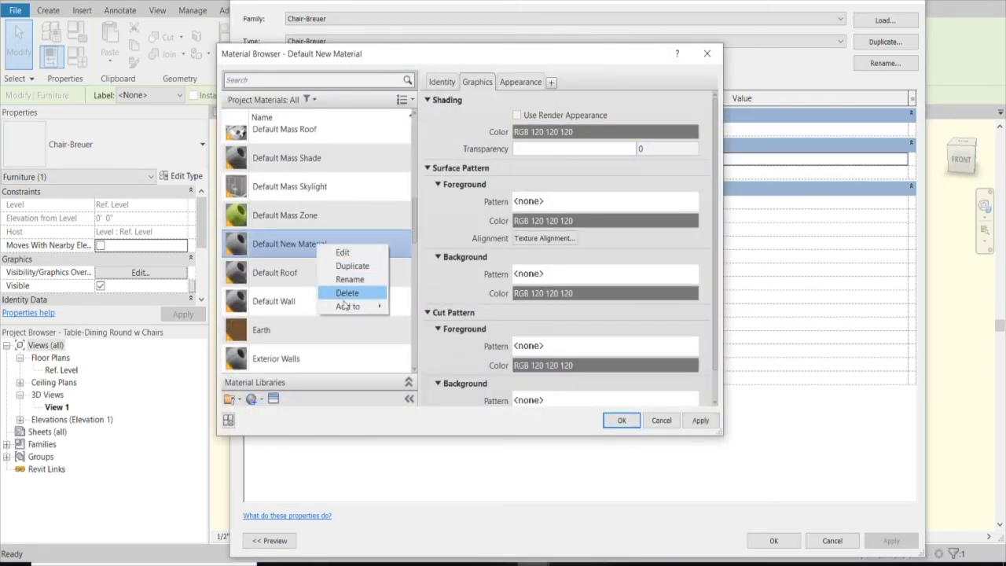
click(350, 277)
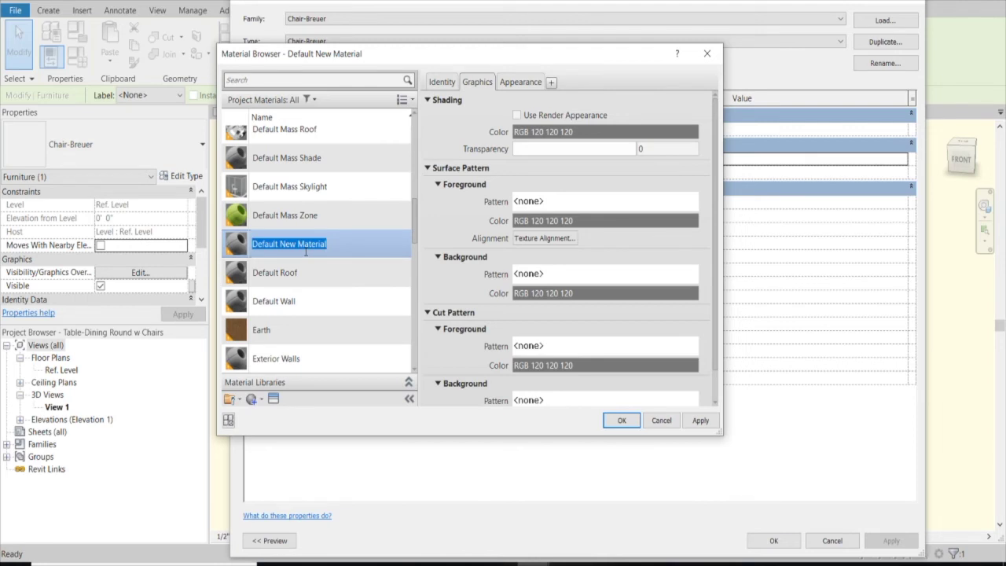
text(SW 6237 Dark Night)
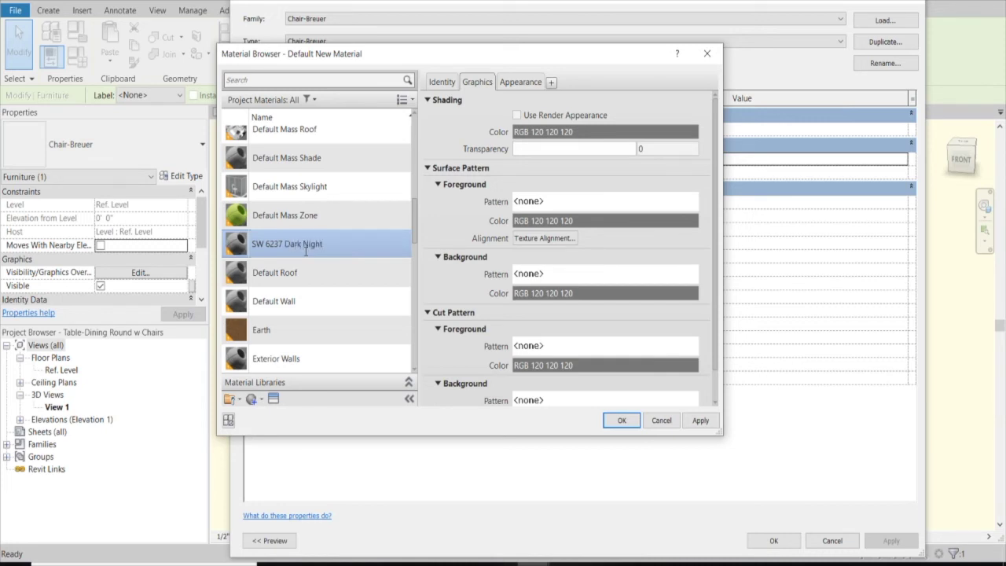
Set its appearance colour to RGB 35 56 63 and assign it to the seat and back.
click(519, 82)
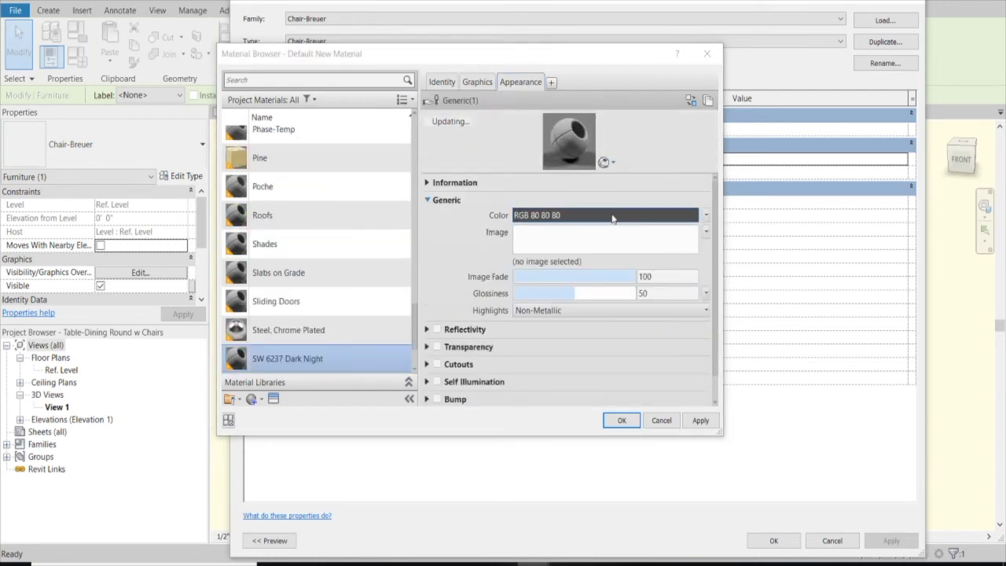
click(613, 219)
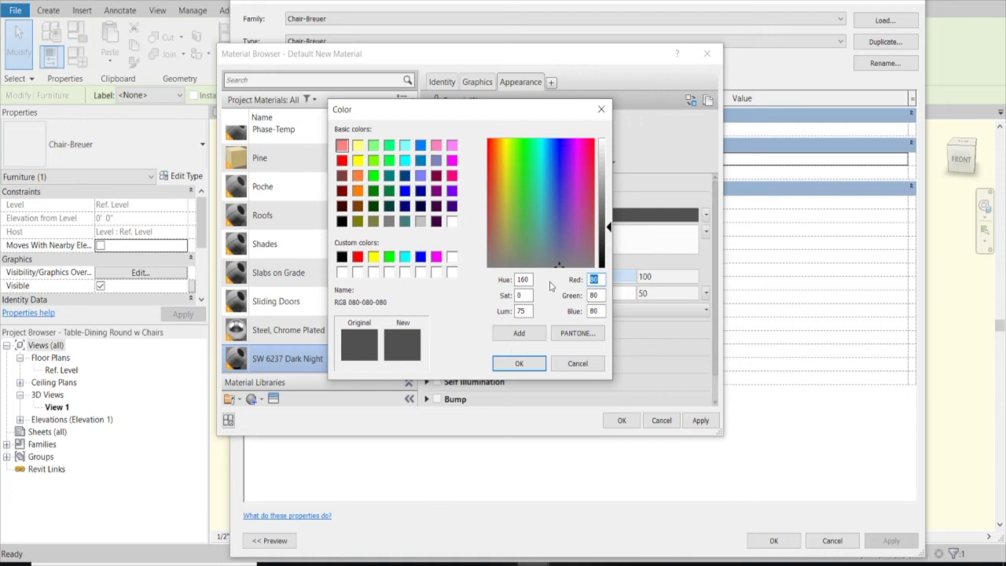
text(35)
key(Tab)
text(56)
key(Tab)
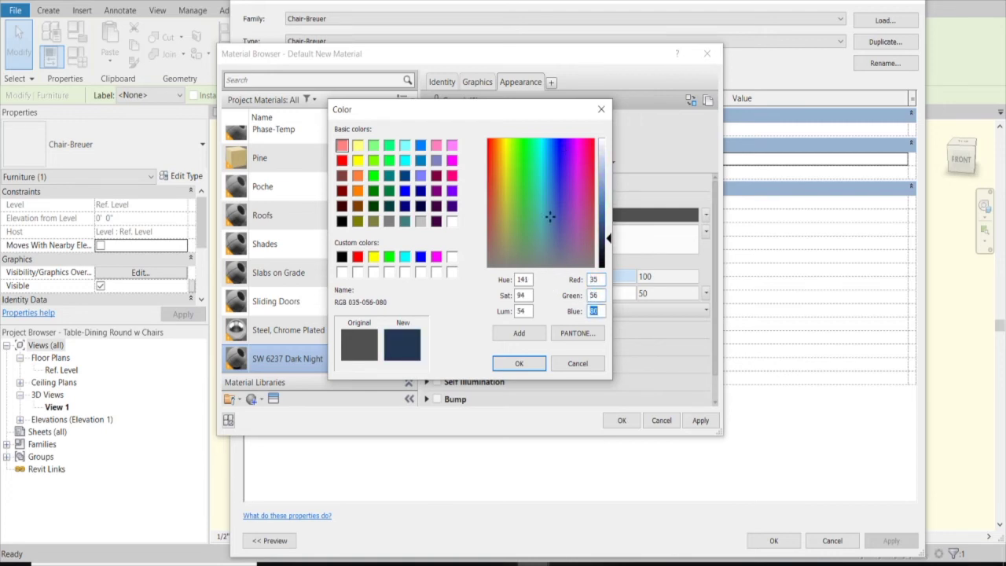
text(63)
click(519, 364)
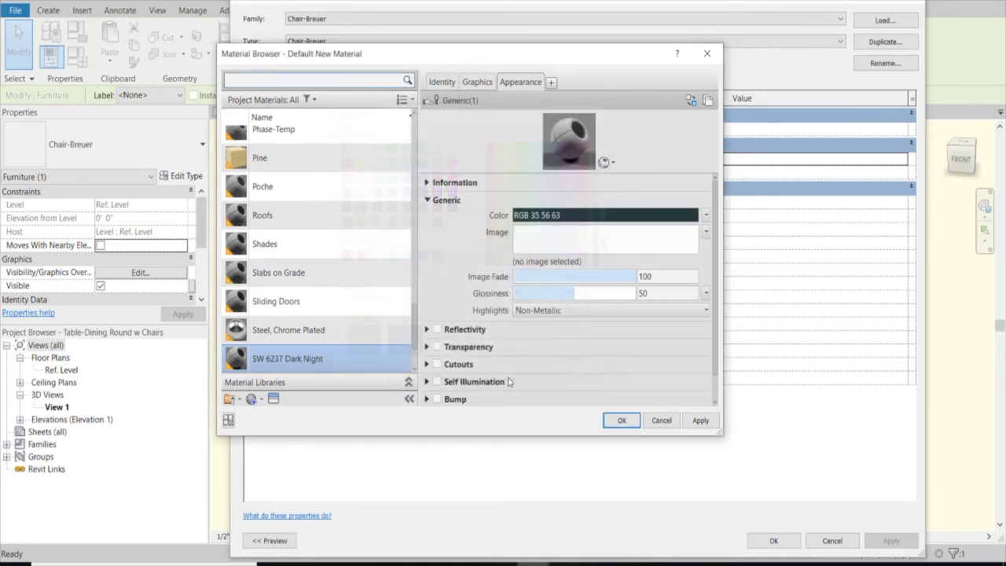
click(622, 420)
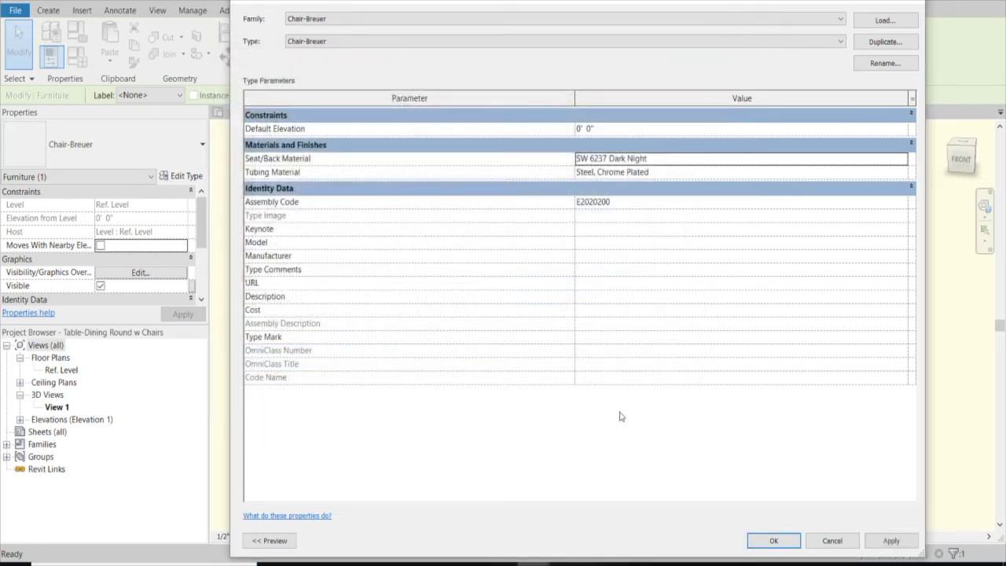
Accept the chair type changes and finish the chair group edit after rechecking the chair.
click(786, 543)
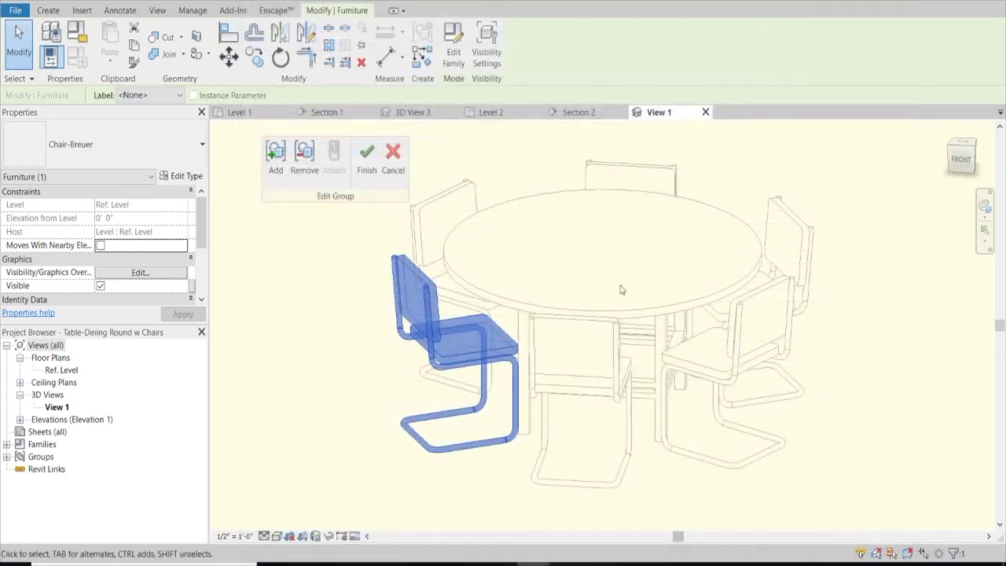
click(366, 162)
click(338, 259)
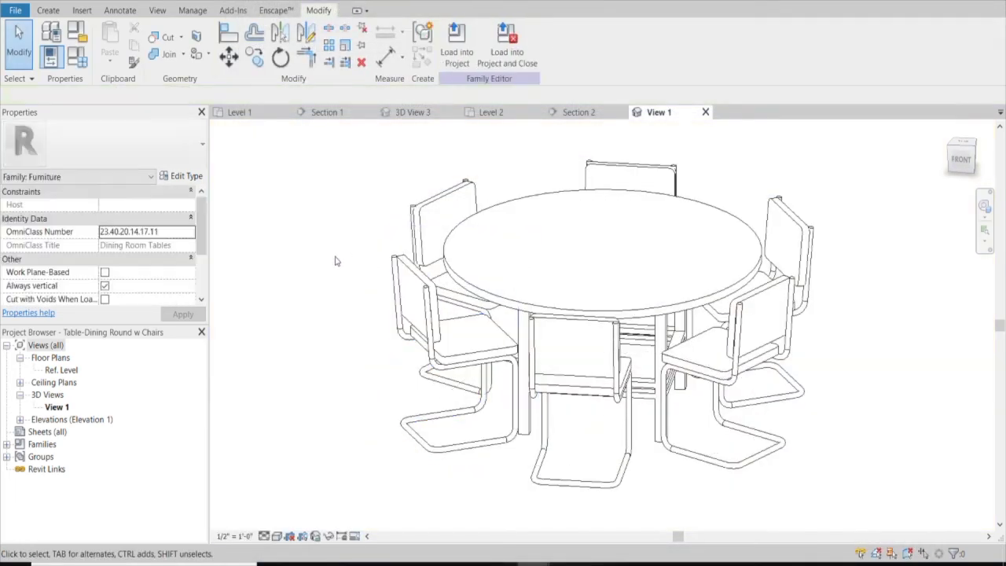
click(434, 212)
double_click(431, 206)
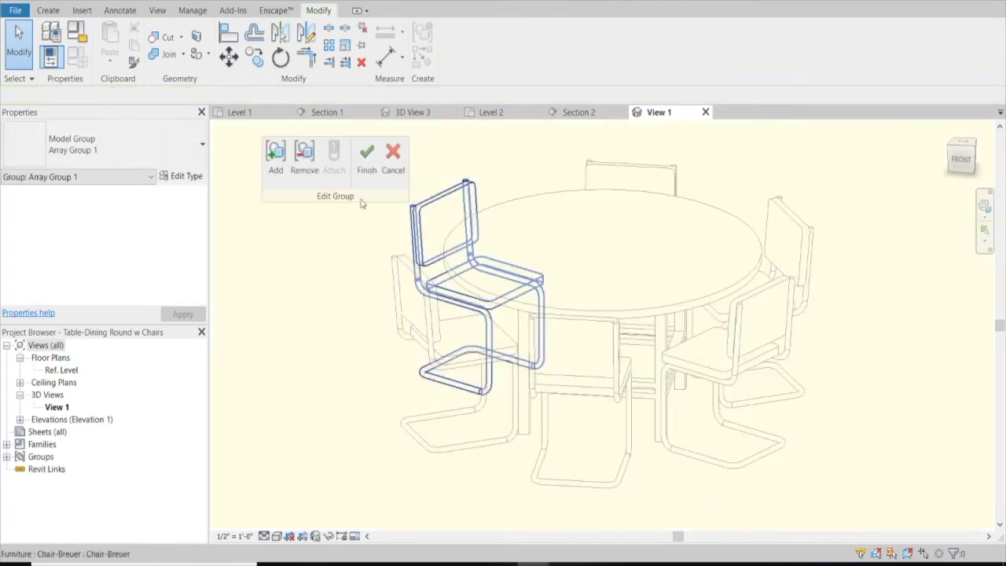
click(417, 228)
click(186, 176)
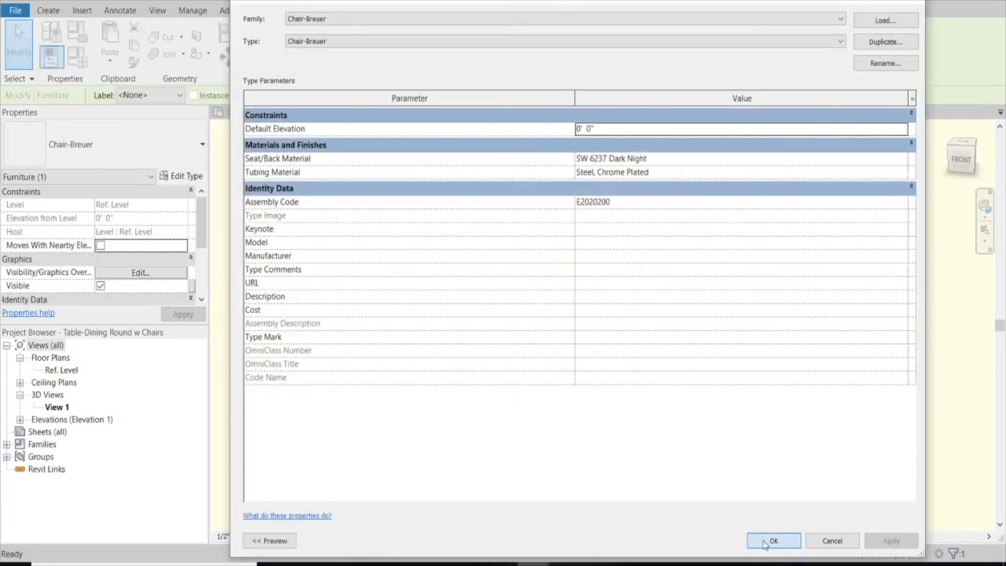
click(765, 541)
click(364, 150)
key(Escape)
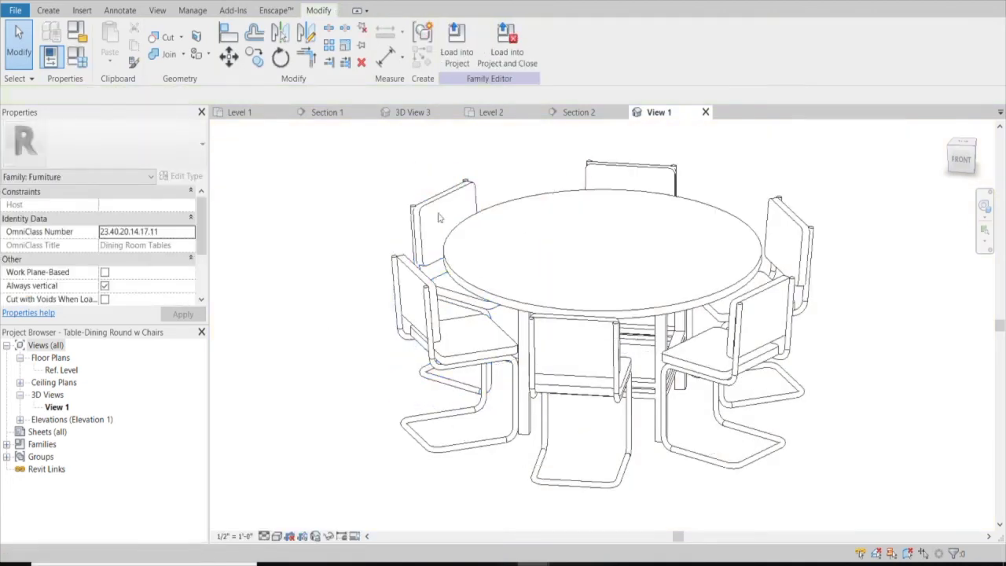
Load the table family into the project without saving, overwriting the existing version.
click(507, 44)
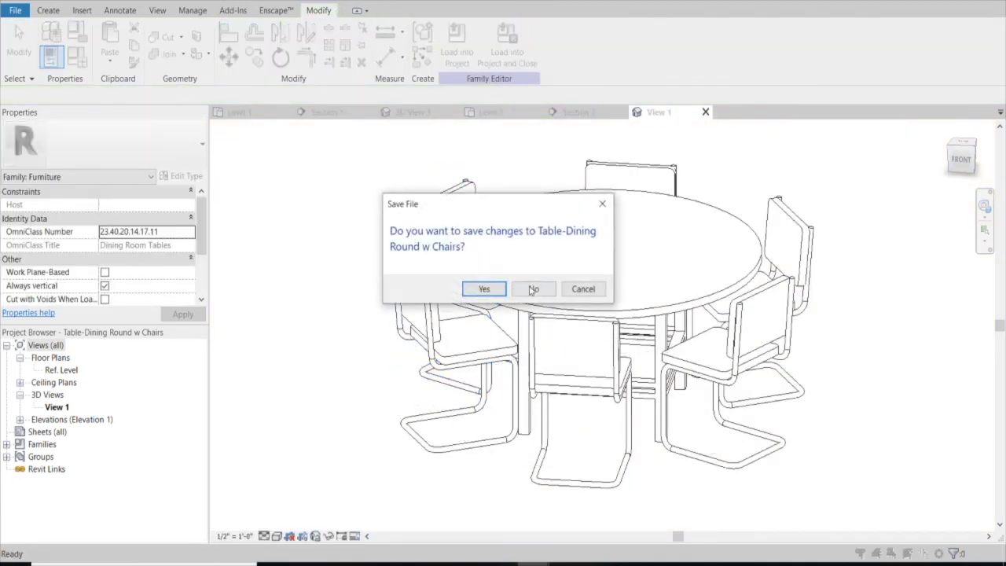
click(531, 289)
click(549, 285)
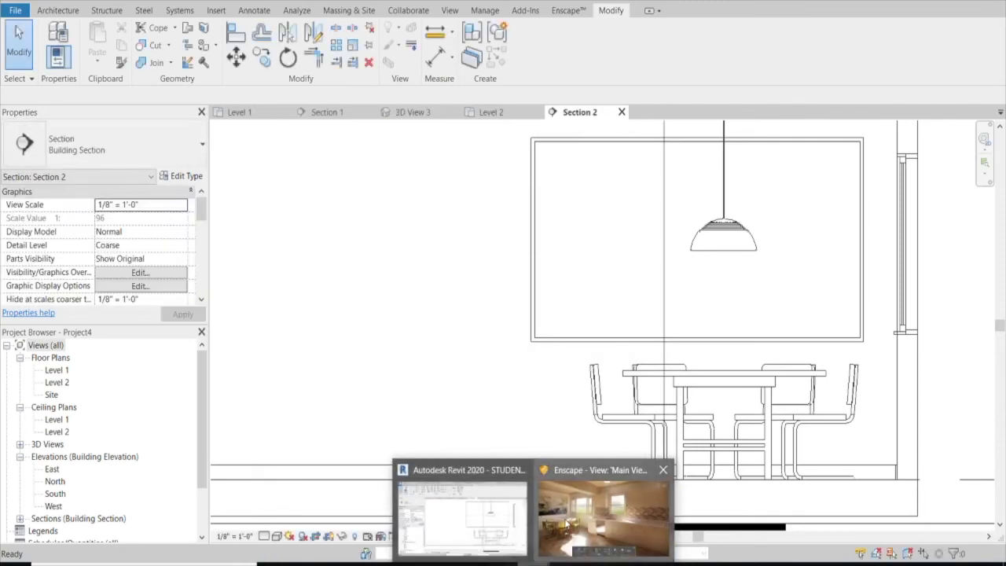
click(600, 503)
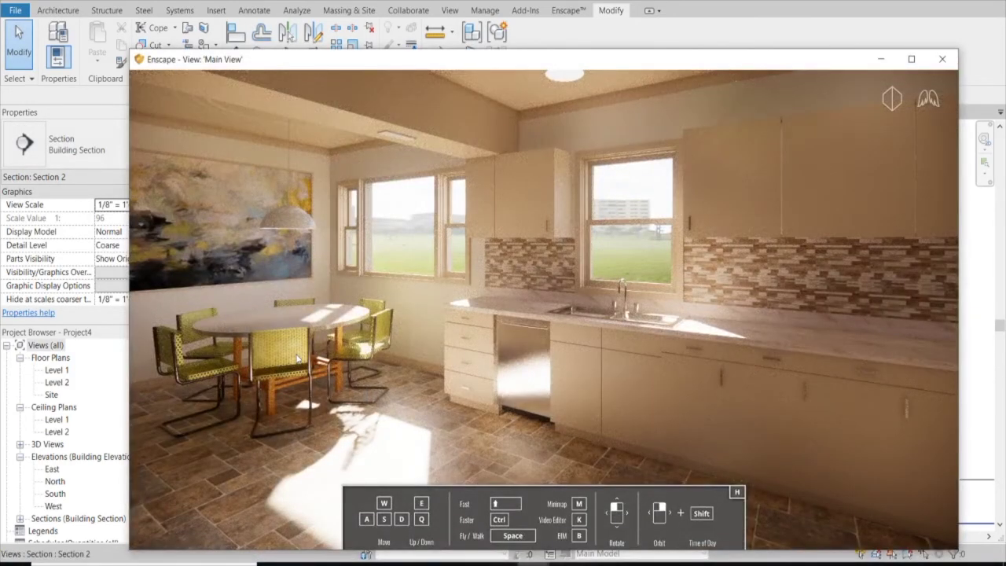
key(w)
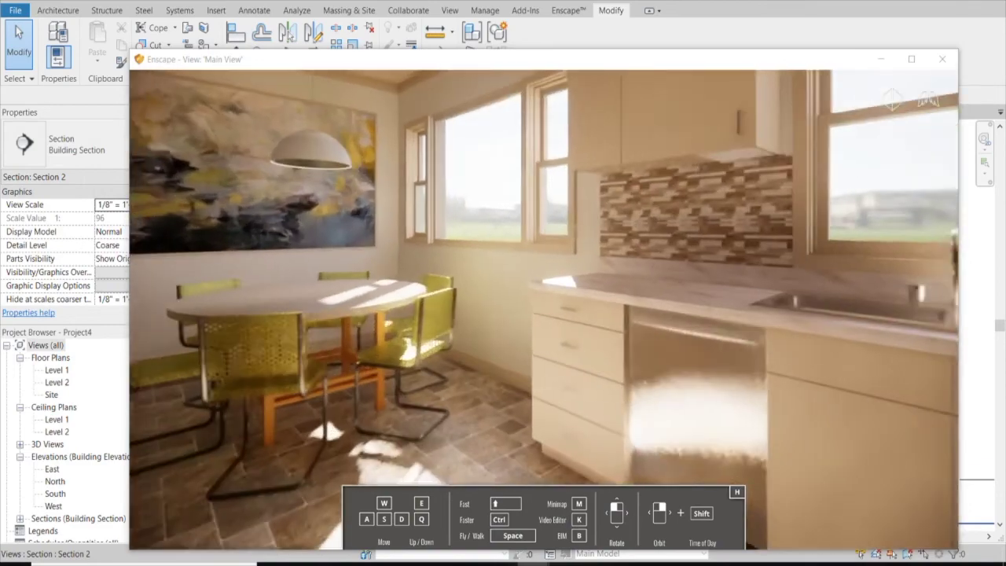
drag(550, 314, 393, 314)
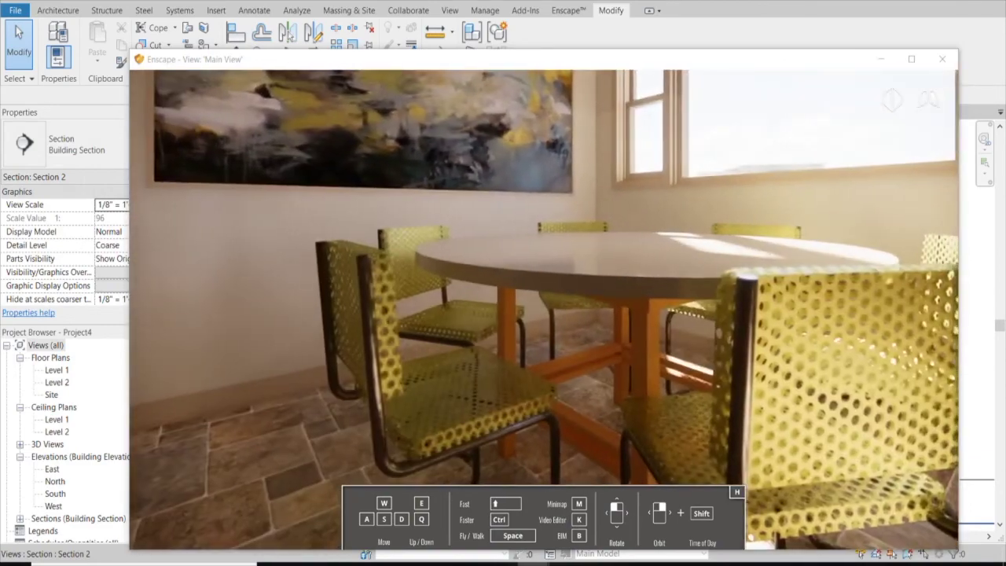
key(s)
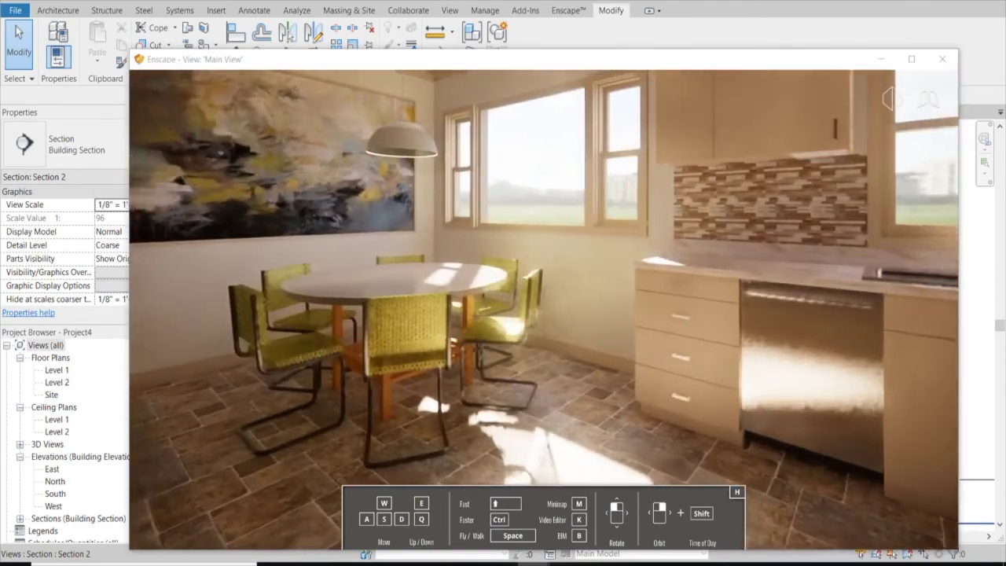
key(w)
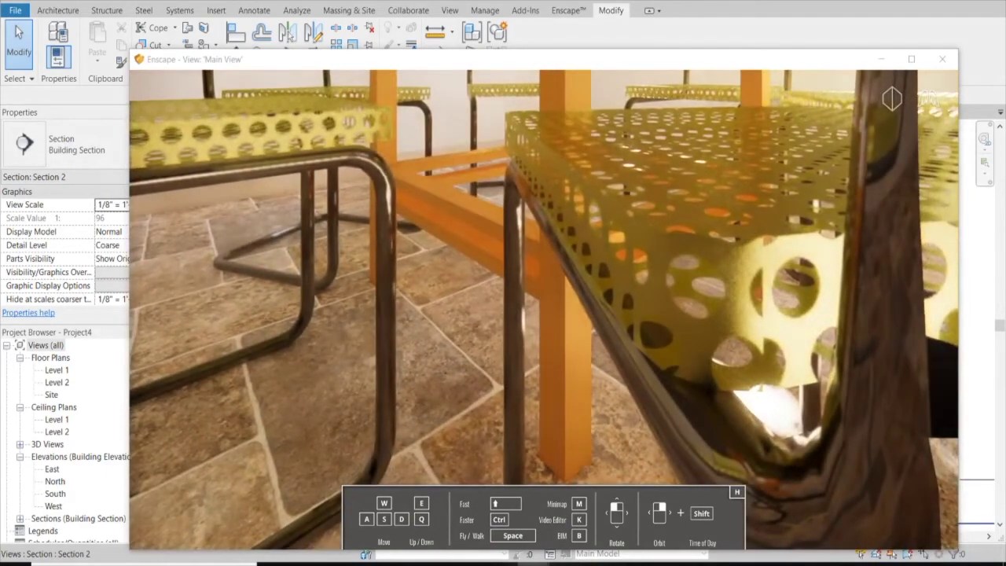
key(s)
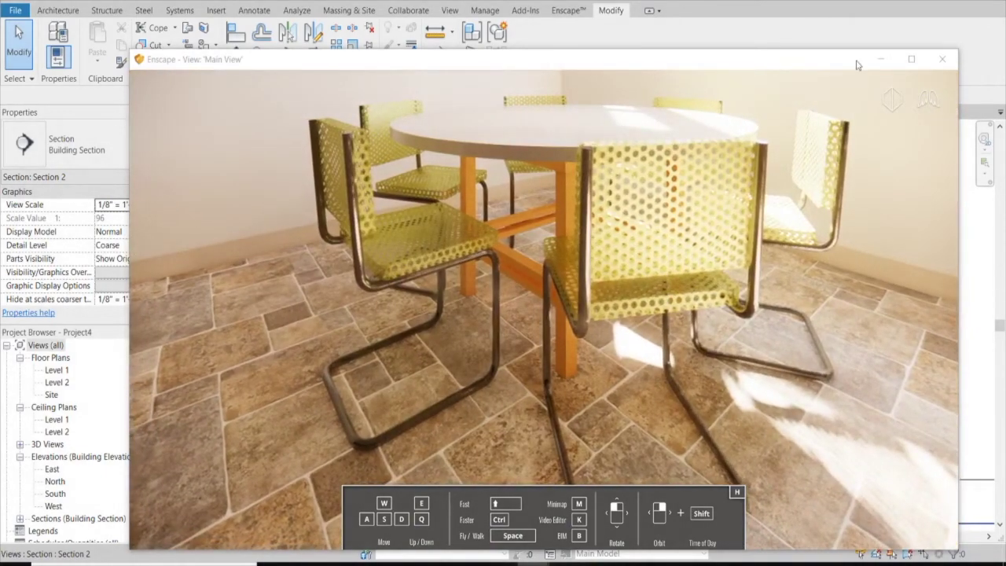
click(880, 59)
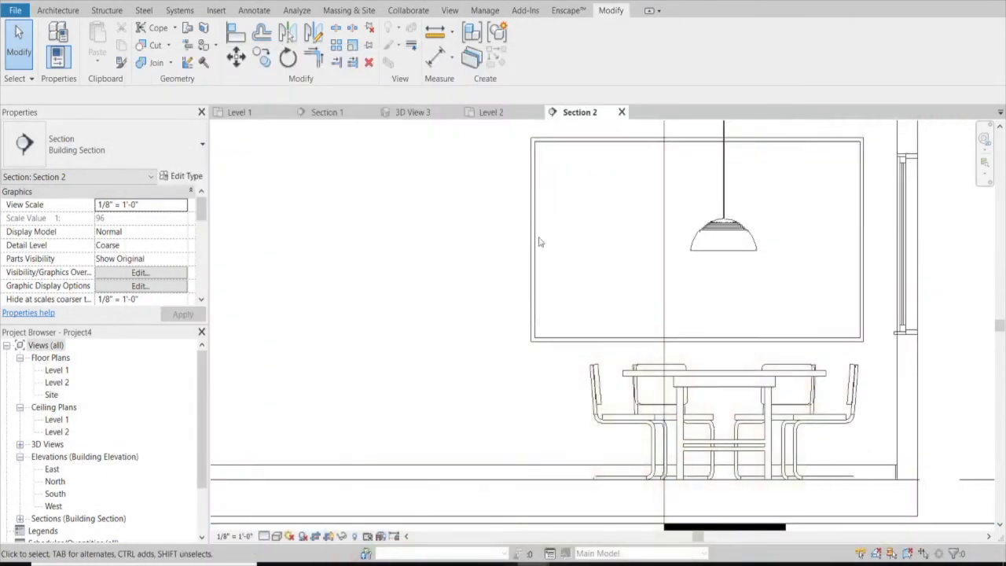
click(600, 407)
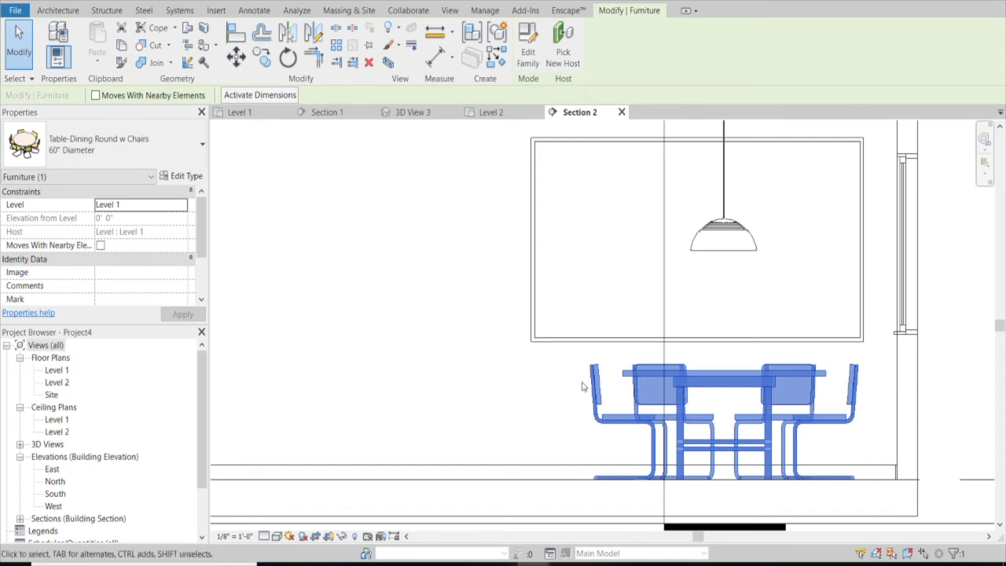
Reopen the table family, edit the chair group, and open Chair-Breuer from a chair.
click(529, 49)
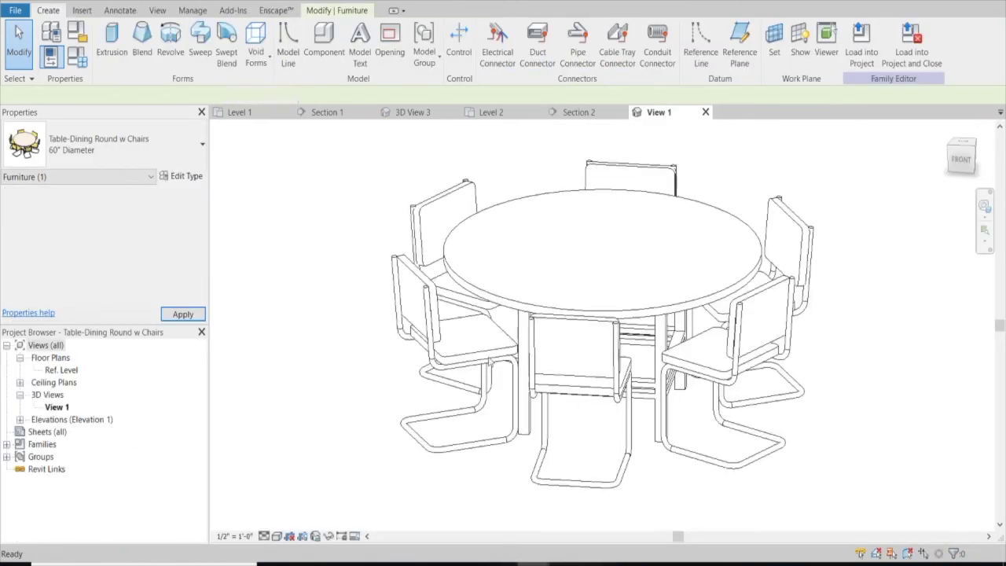
click(384, 260)
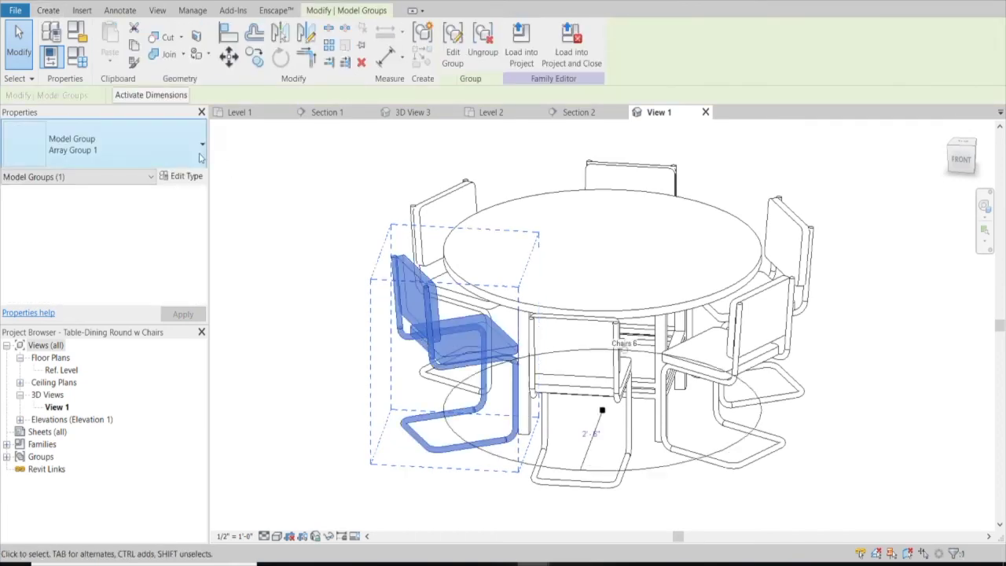
click(192, 176)
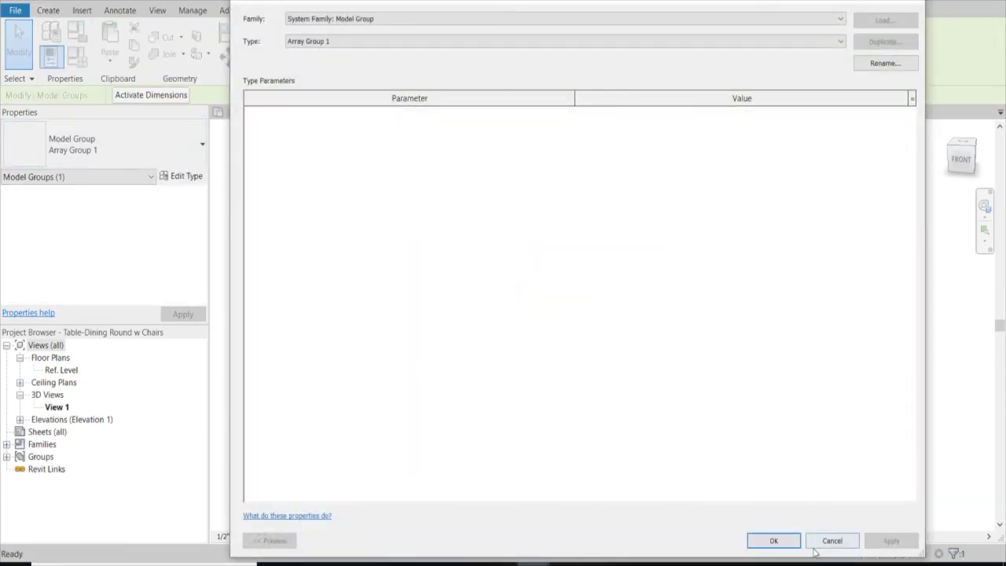
click(822, 543)
key(Escape)
double_click(414, 292)
click(435, 334)
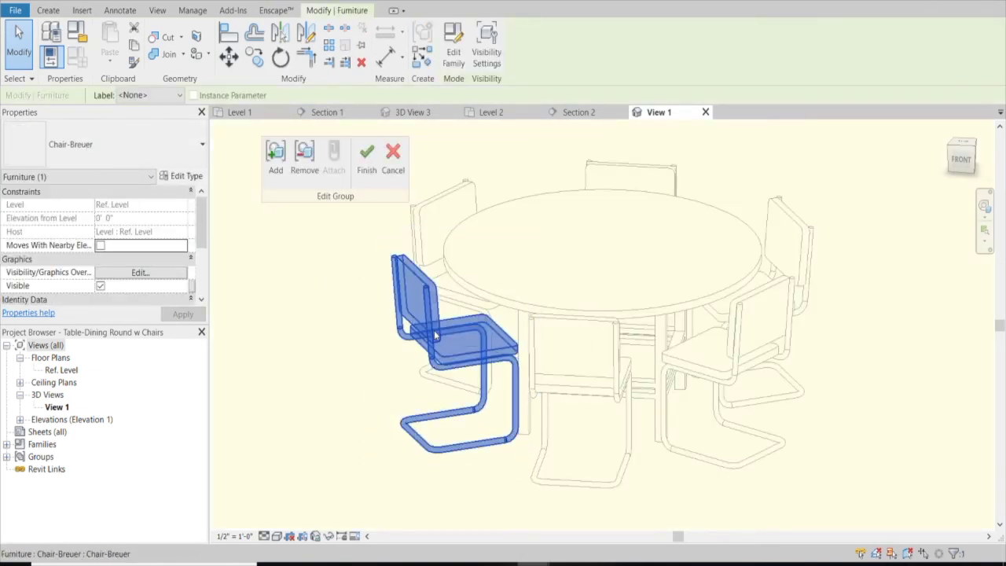
double_click(435, 334)
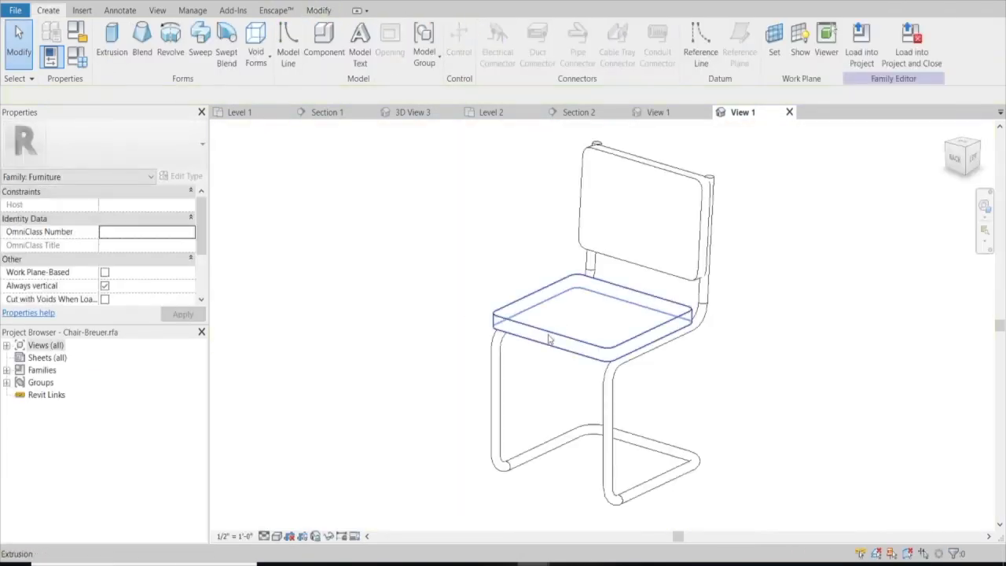
Switch the chair view to the Realistic visual style to show its dark materials.
click(549, 340)
click(629, 212)
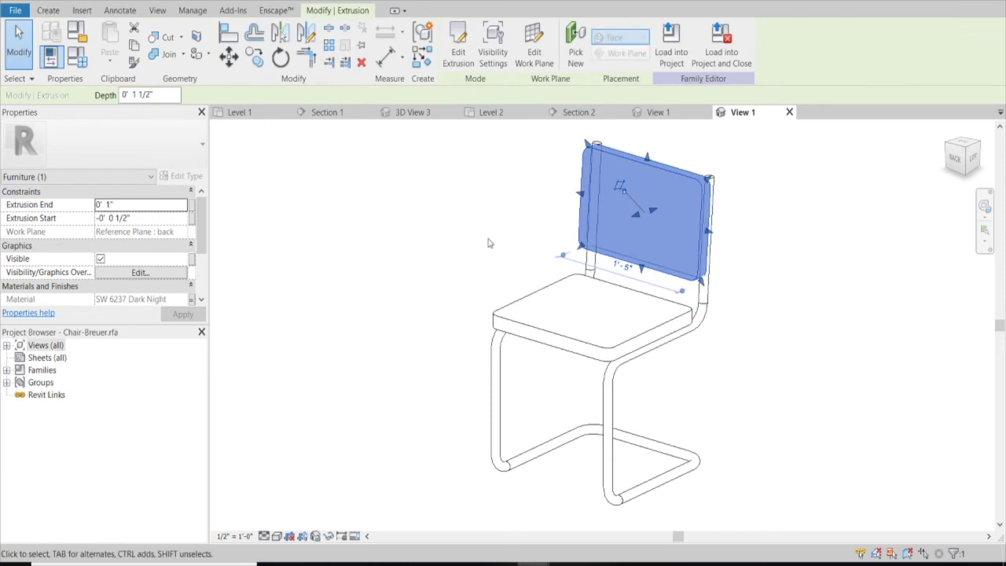
click(277, 536)
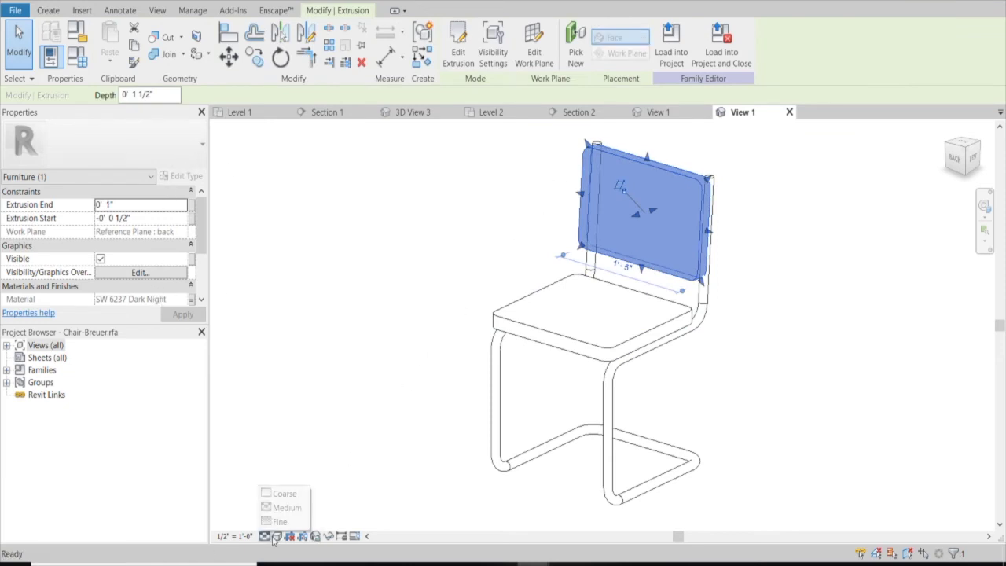
click(293, 508)
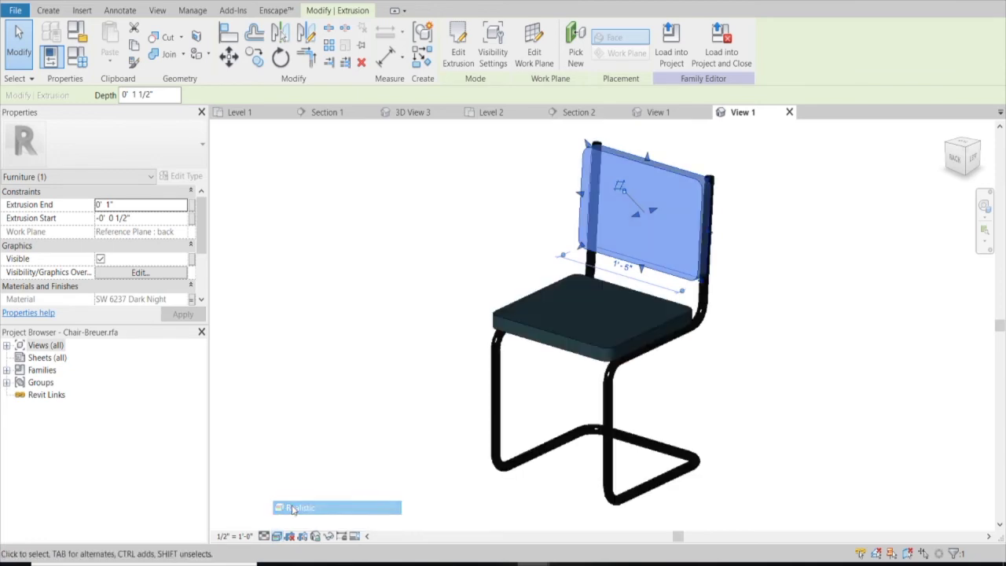
click(489, 273)
Inspect the chair back panel, then start loading the edited chair into projects.
scroll(629, 162, up, 3)
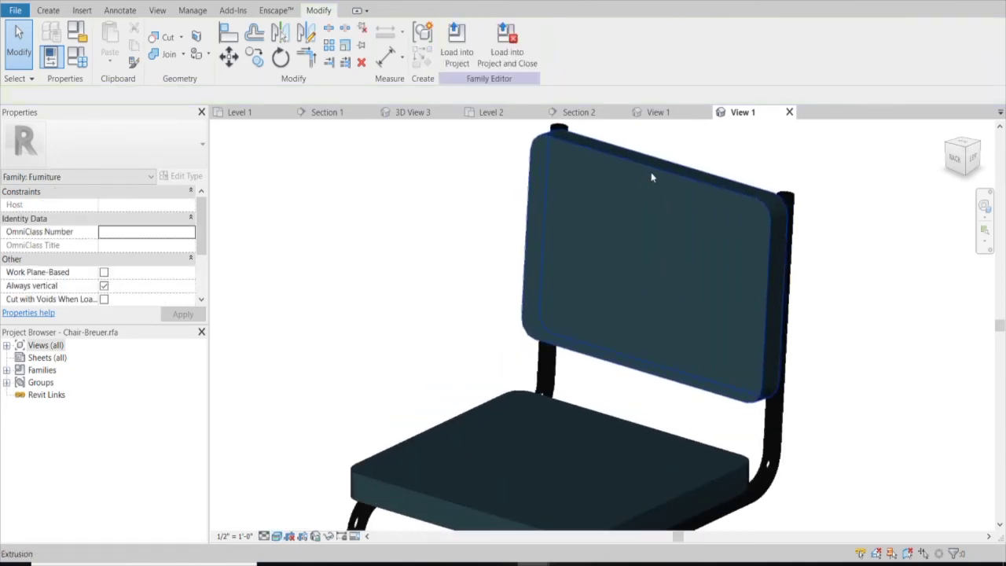
scroll(670, 185, down, 2)
click(671, 182)
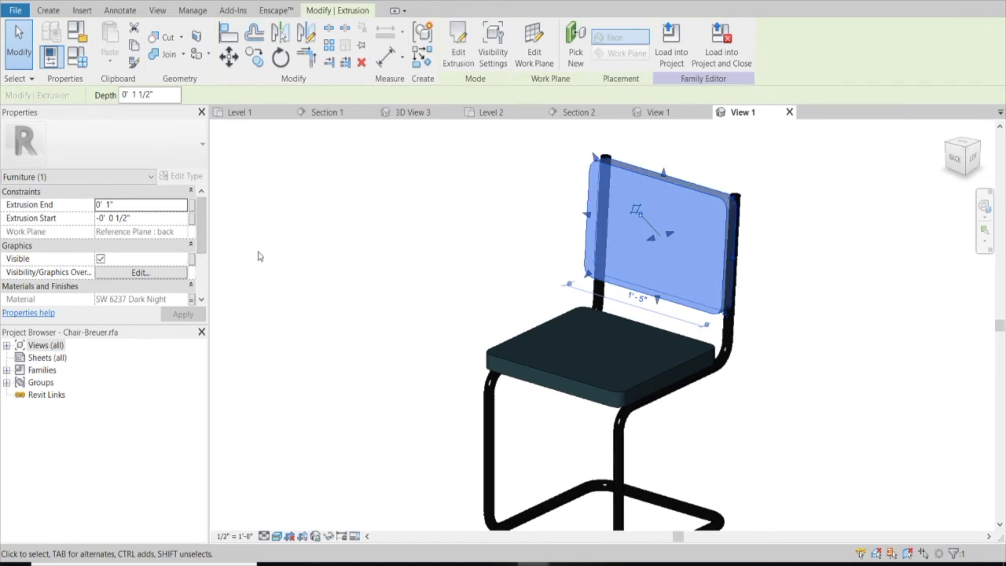
scroll(260, 253, down, 3)
scroll(260, 253, up, 2)
drag(202, 238, 203, 277)
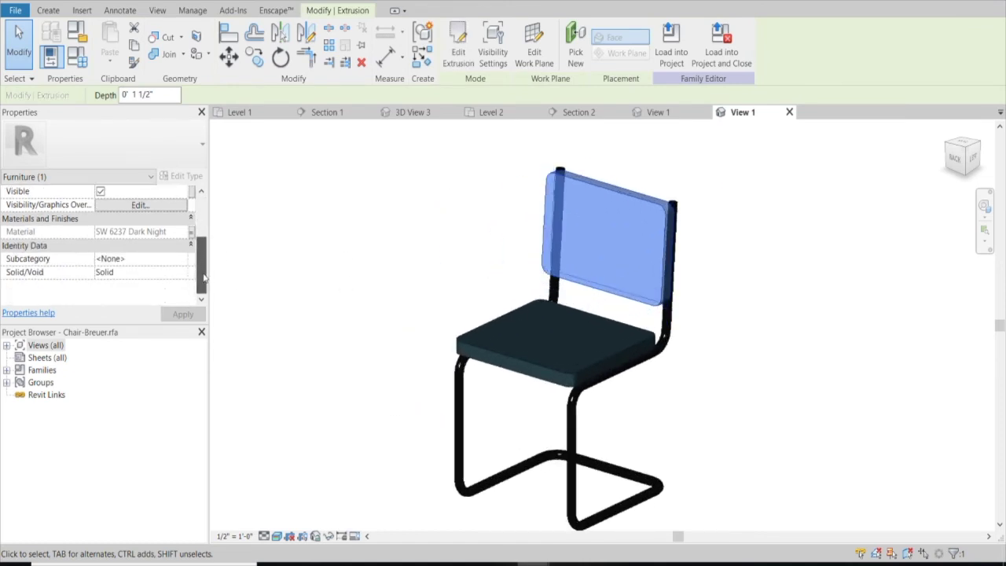
click(498, 129)
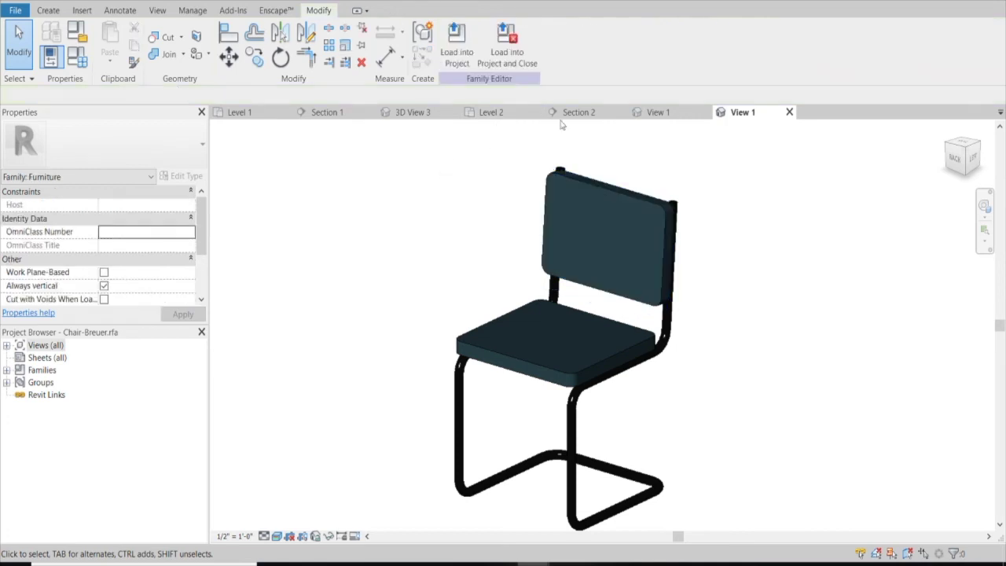
click(508, 53)
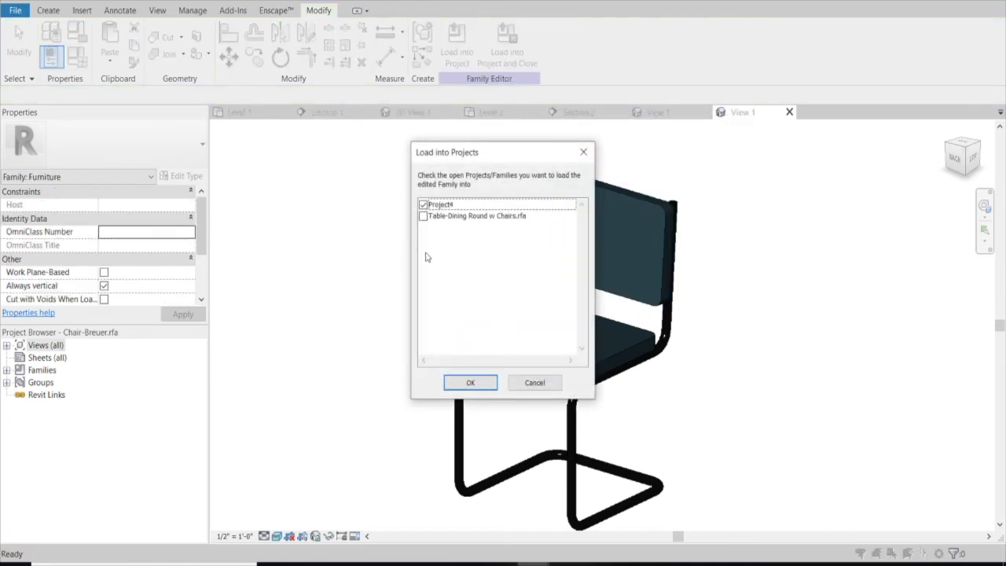
Load the updated chair into Project4 and the table family unsaved, overwriting the old chair.
click(425, 216)
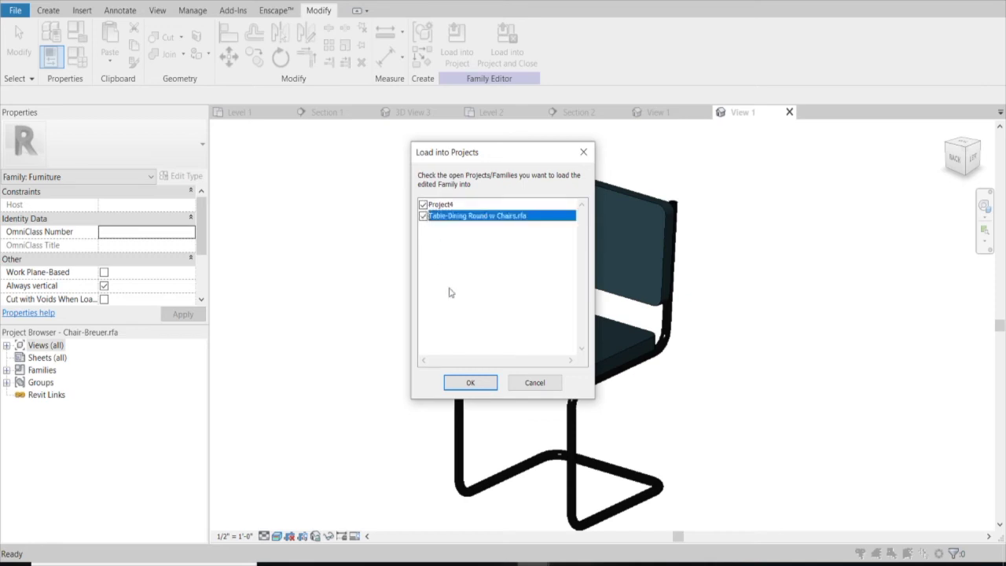
click(470, 383)
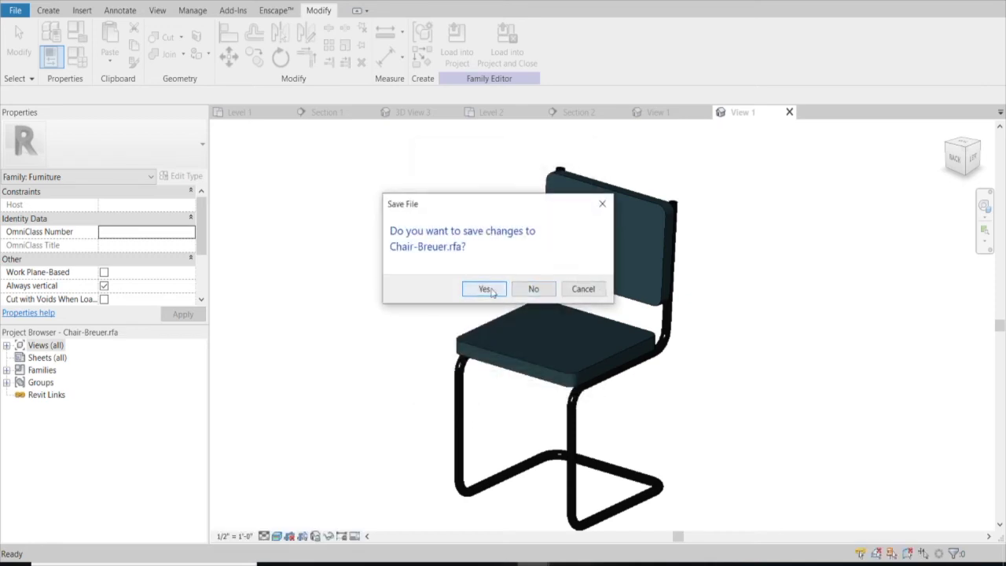
click(484, 289)
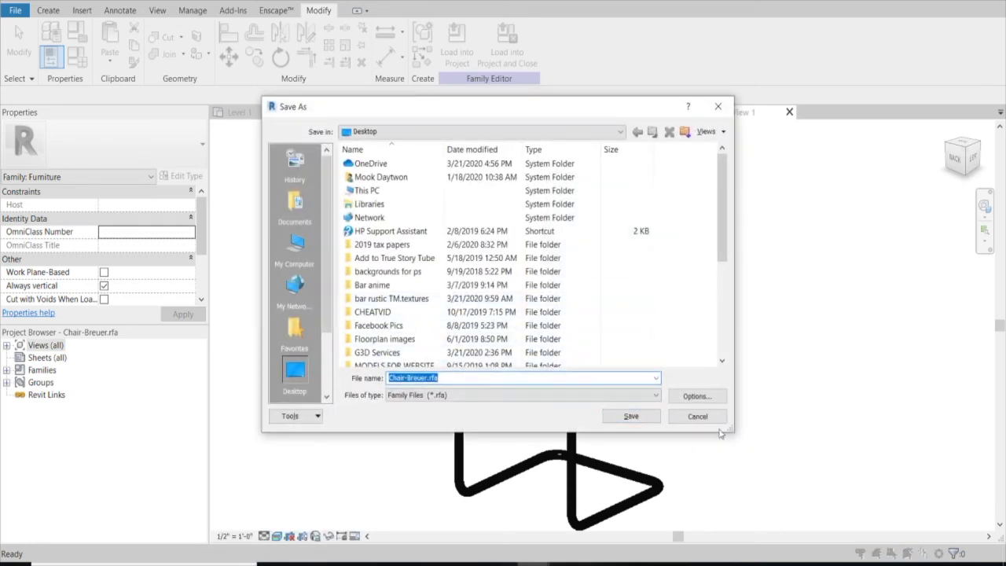
click(702, 416)
click(507, 47)
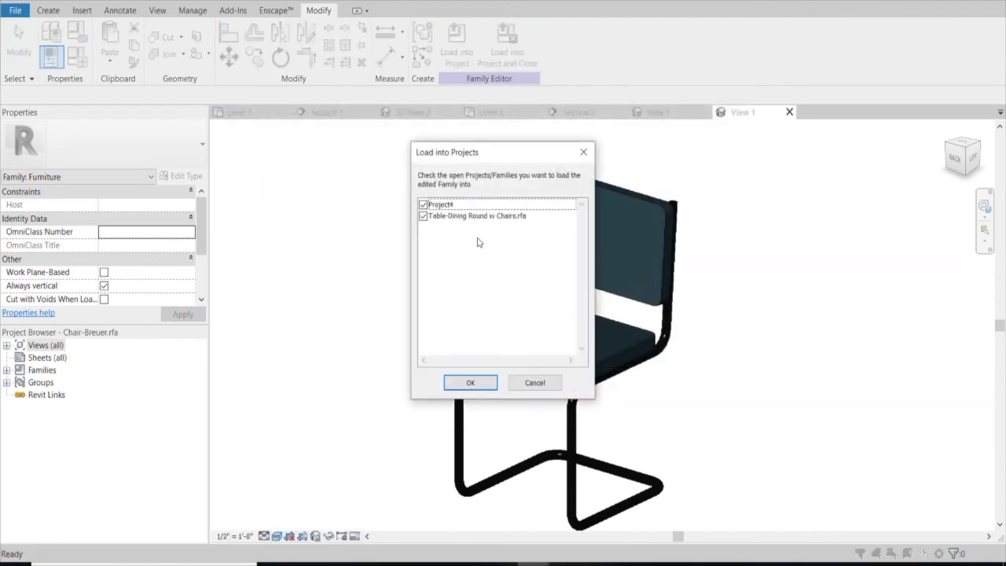
click(470, 382)
click(528, 288)
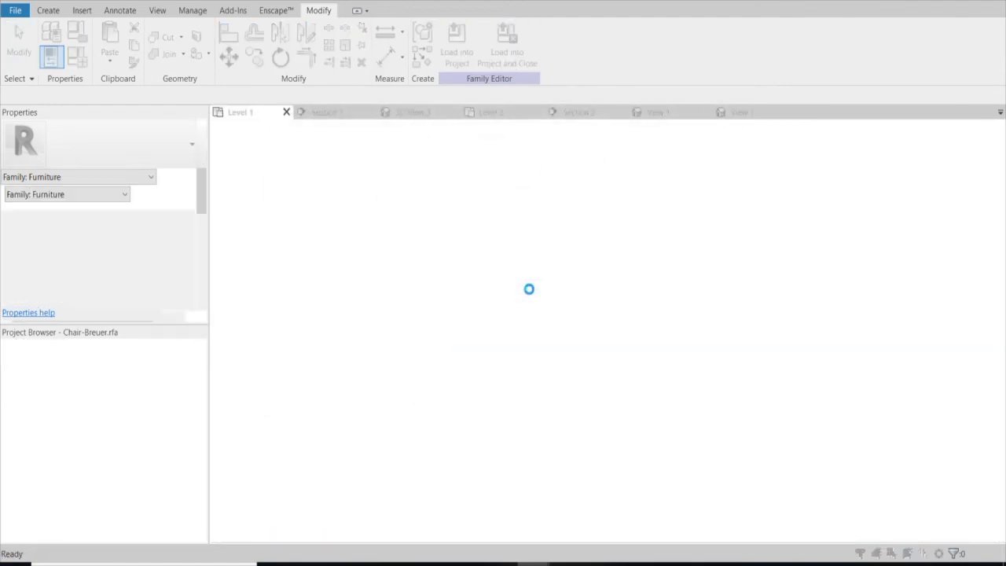
click(532, 277)
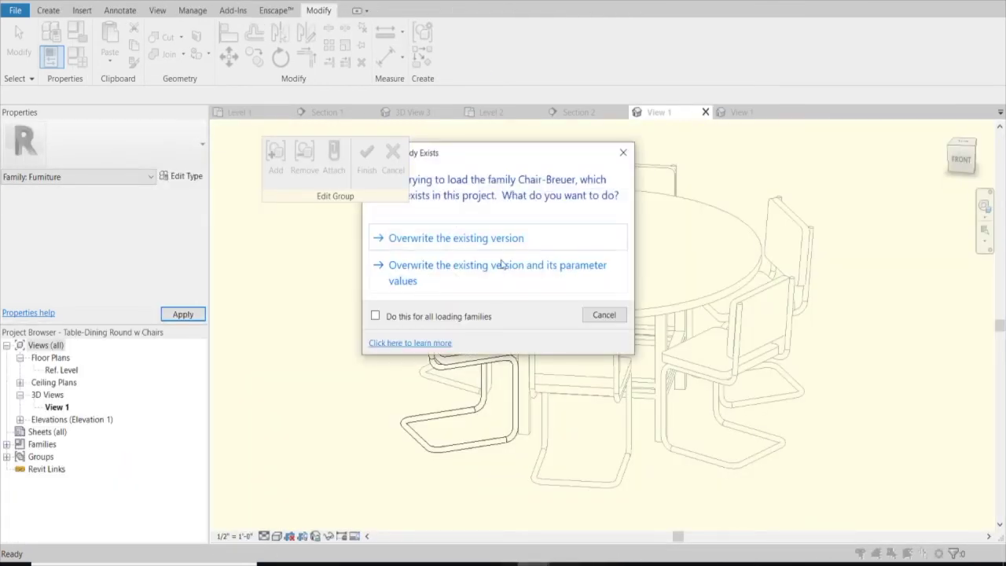
click(501, 267)
mouse_move(533, 561)
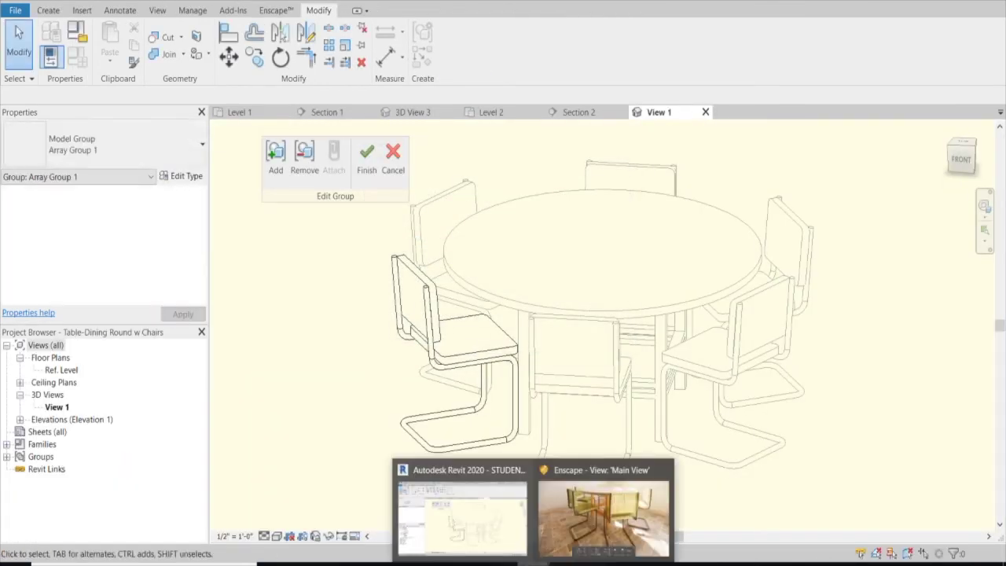
Finish the chair group edit and load the table family into Project4 without saving.
click(604, 515)
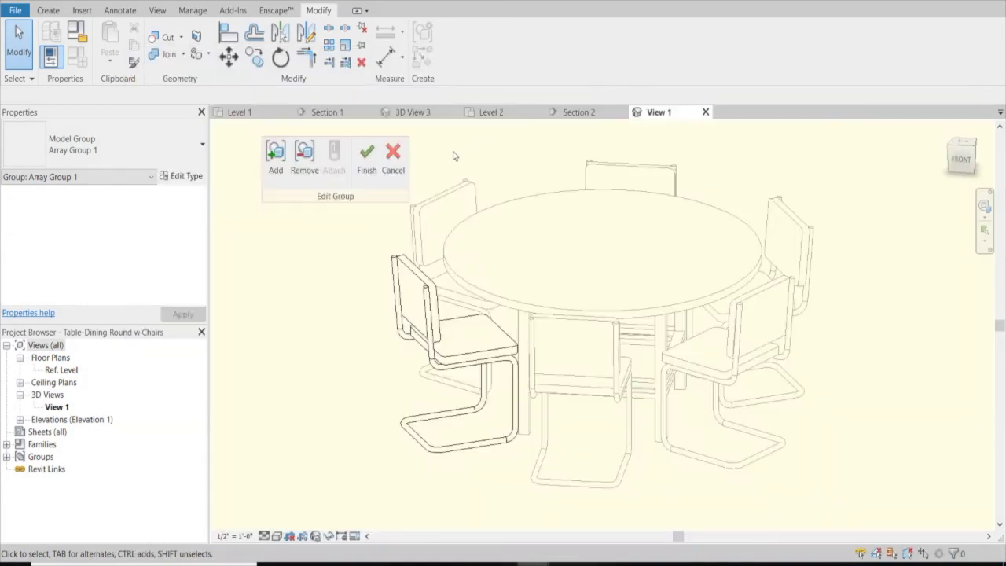
click(367, 156)
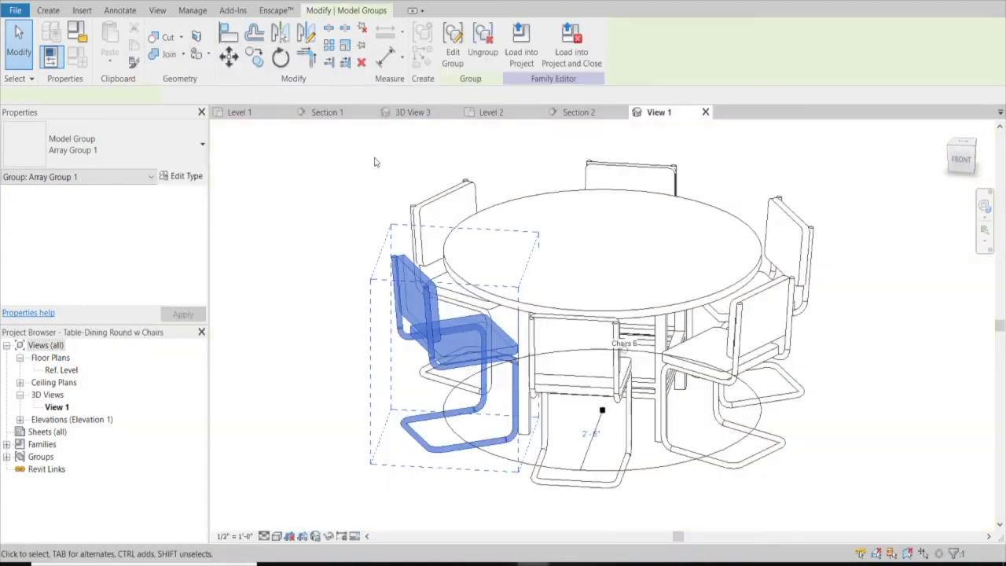
click(564, 59)
click(533, 289)
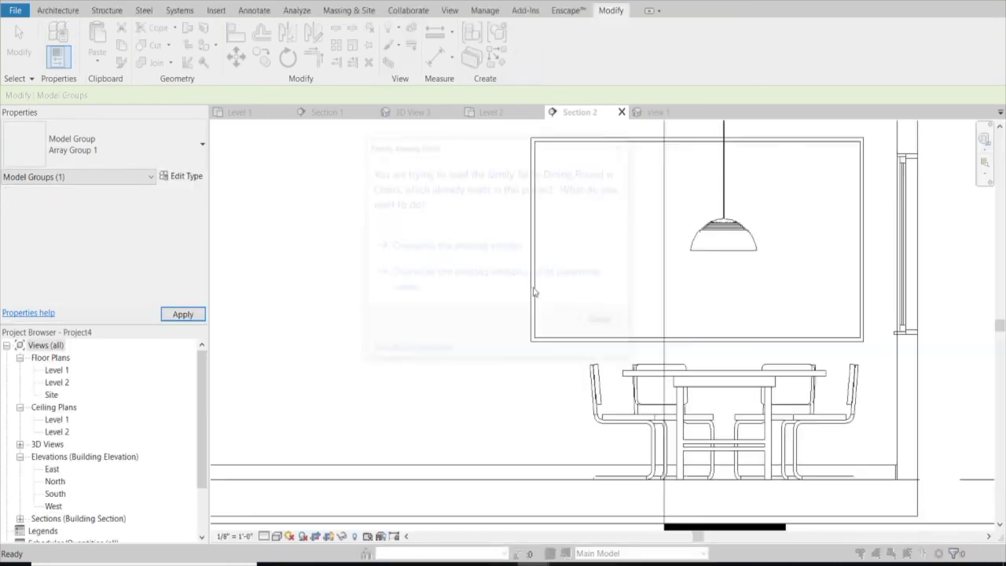
Overwrite the table set with its parameter values, then fly the Enscape camera around the table.
click(487, 281)
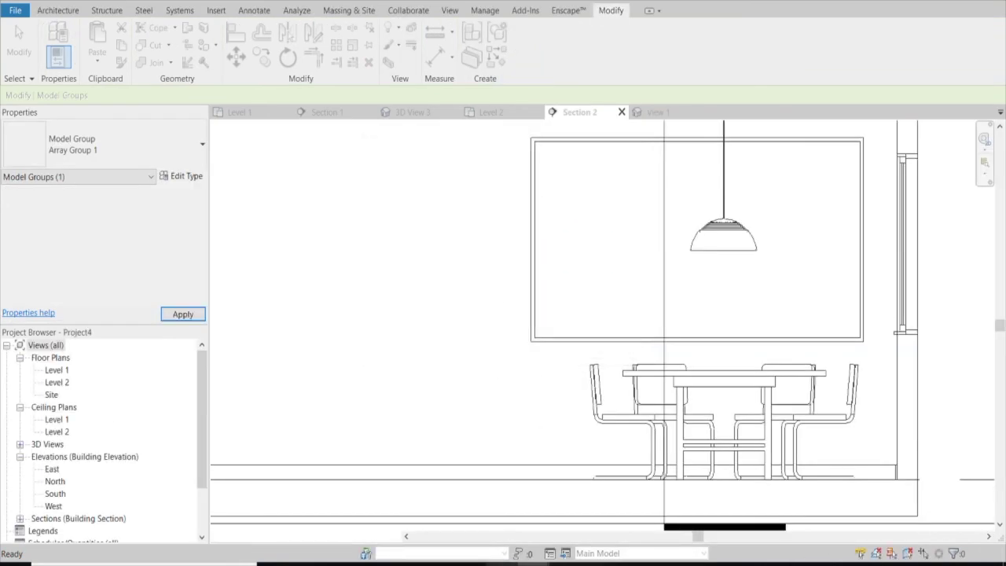
click(606, 511)
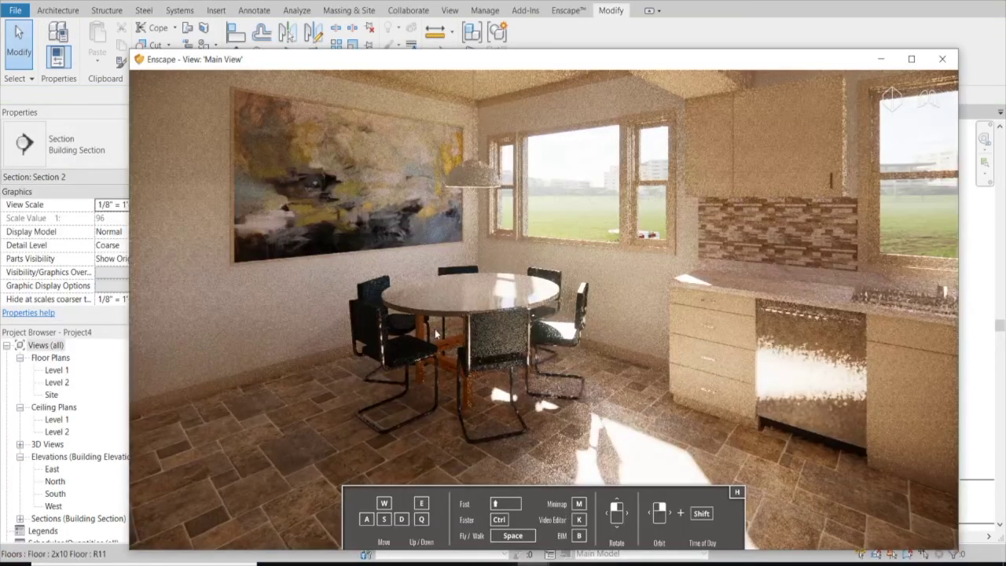
key(w)
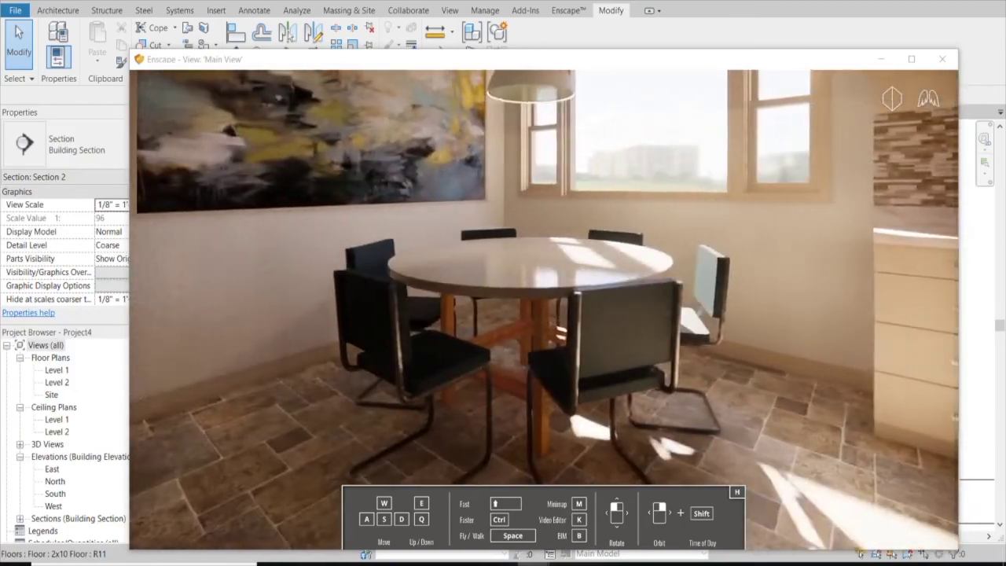
key(w)
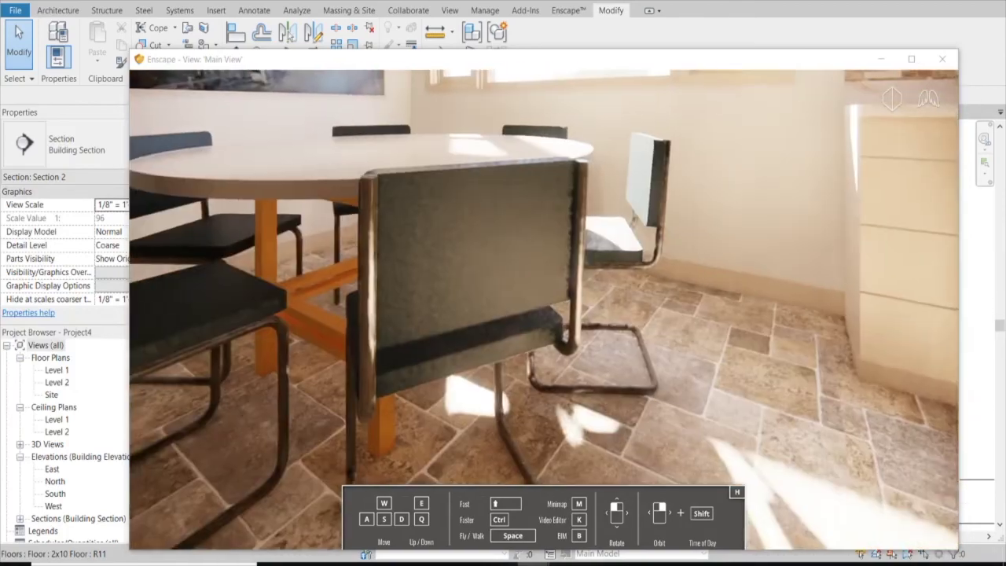
key(s)
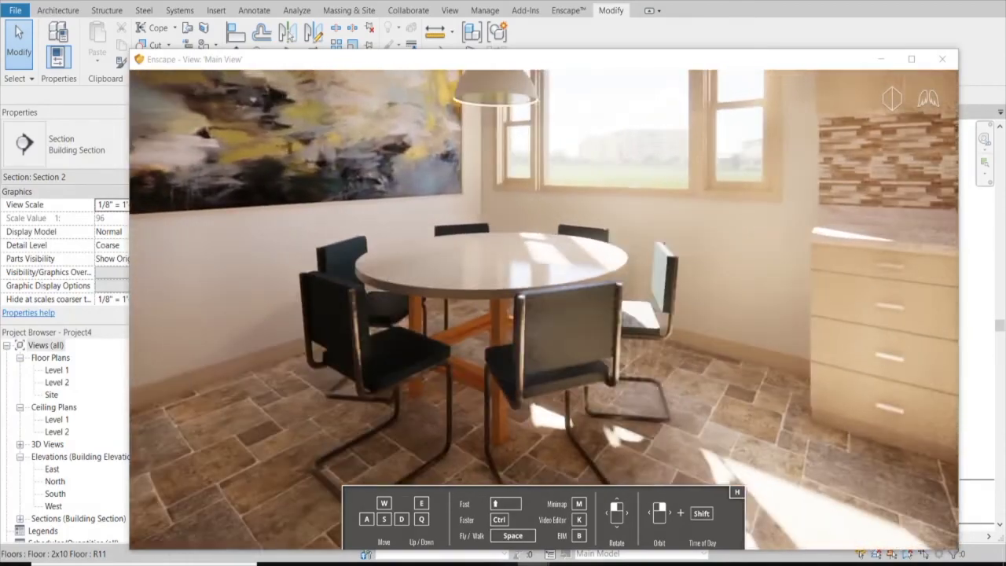
key(s)
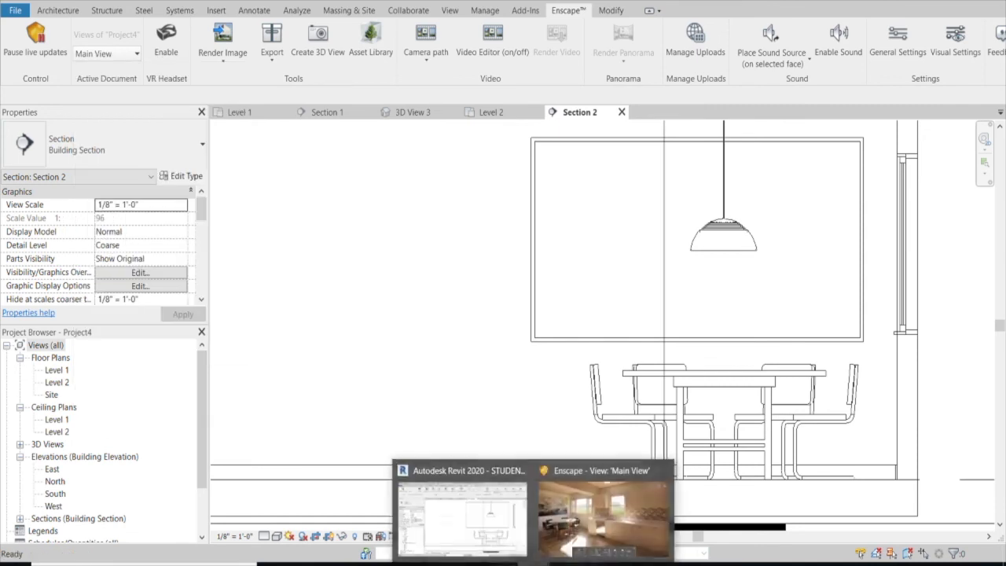
Restore the Enscape render window, nudge it left, and open Visual Settings.
mouse_move(604, 552)
click(596, 529)
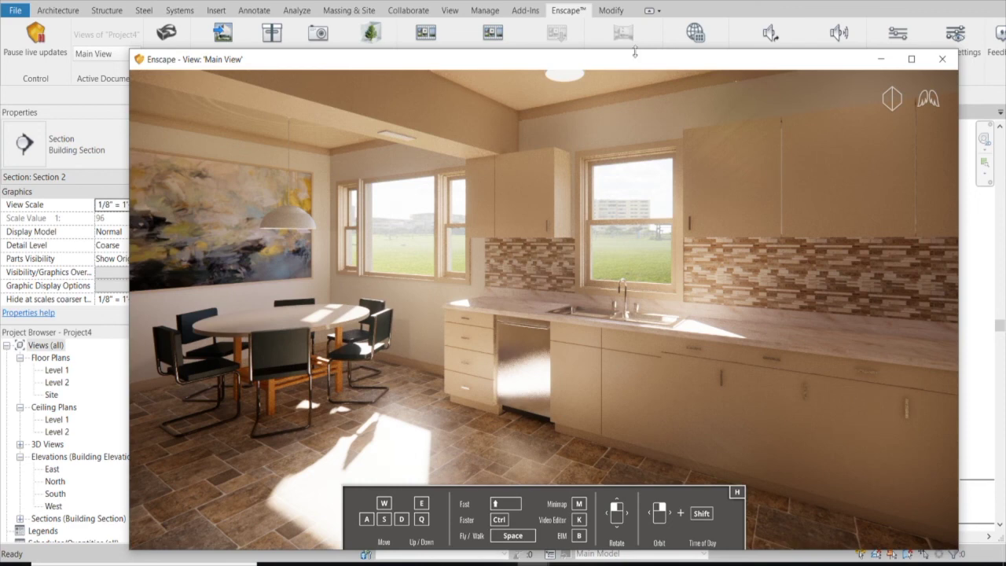
drag(629, 65, 601, 61)
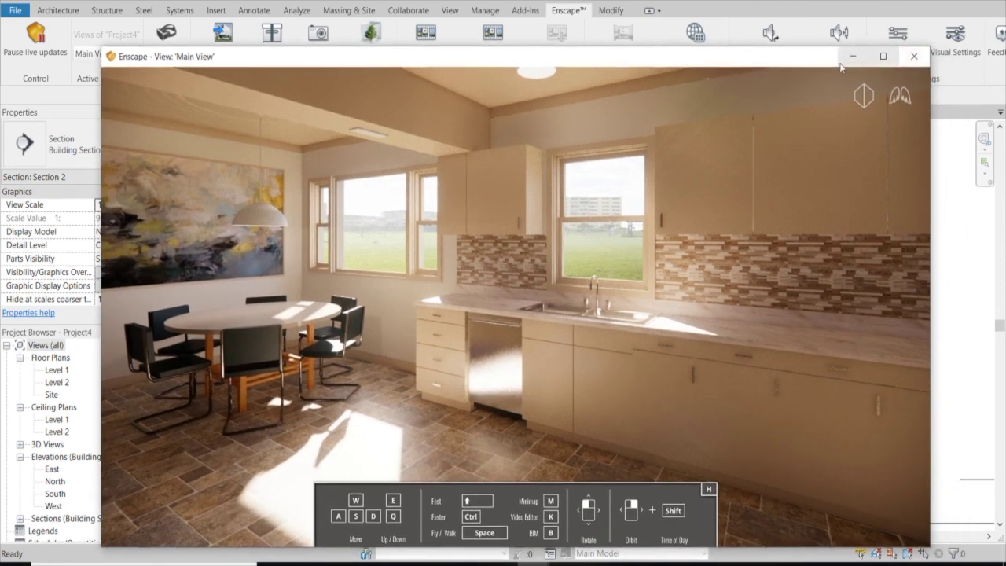
click(966, 39)
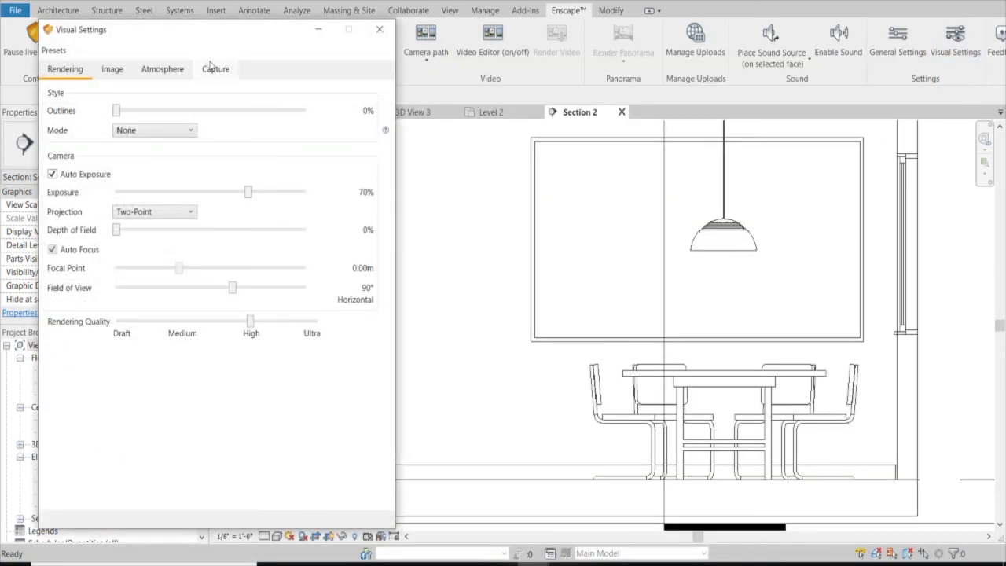
Start the Enscape batch render of the kitchen views, outputting to the Desktop's G3D Services folder.
click(212, 68)
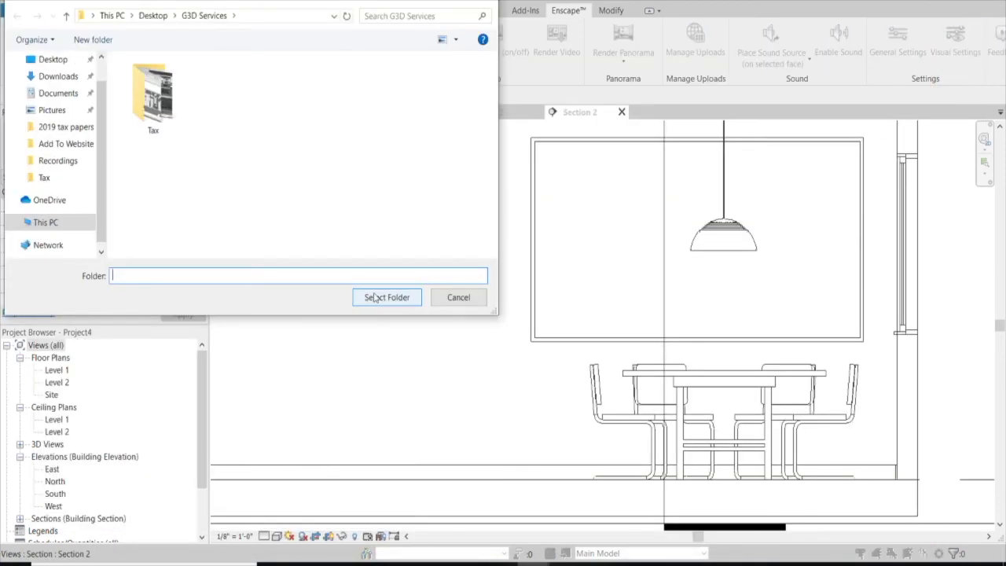
click(387, 295)
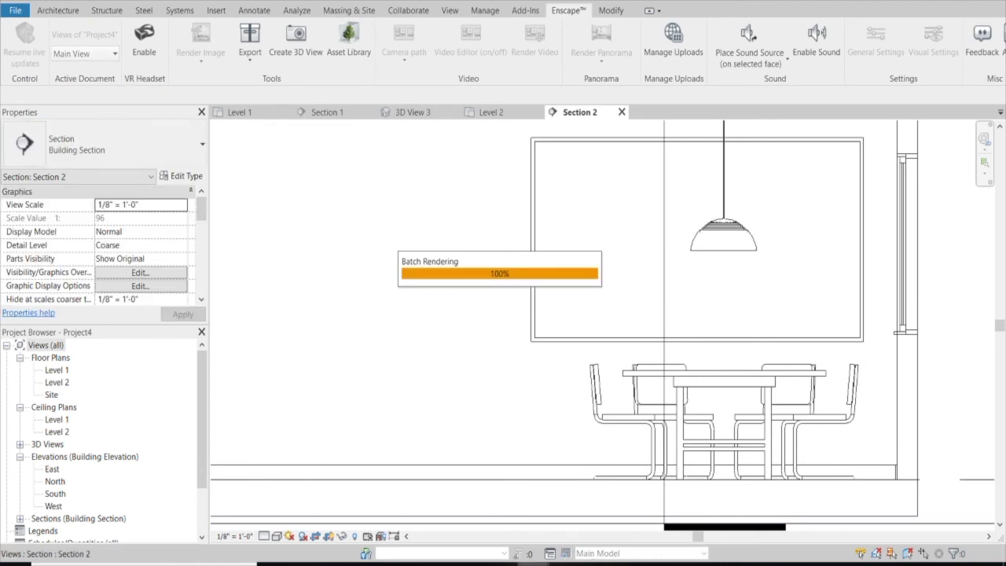